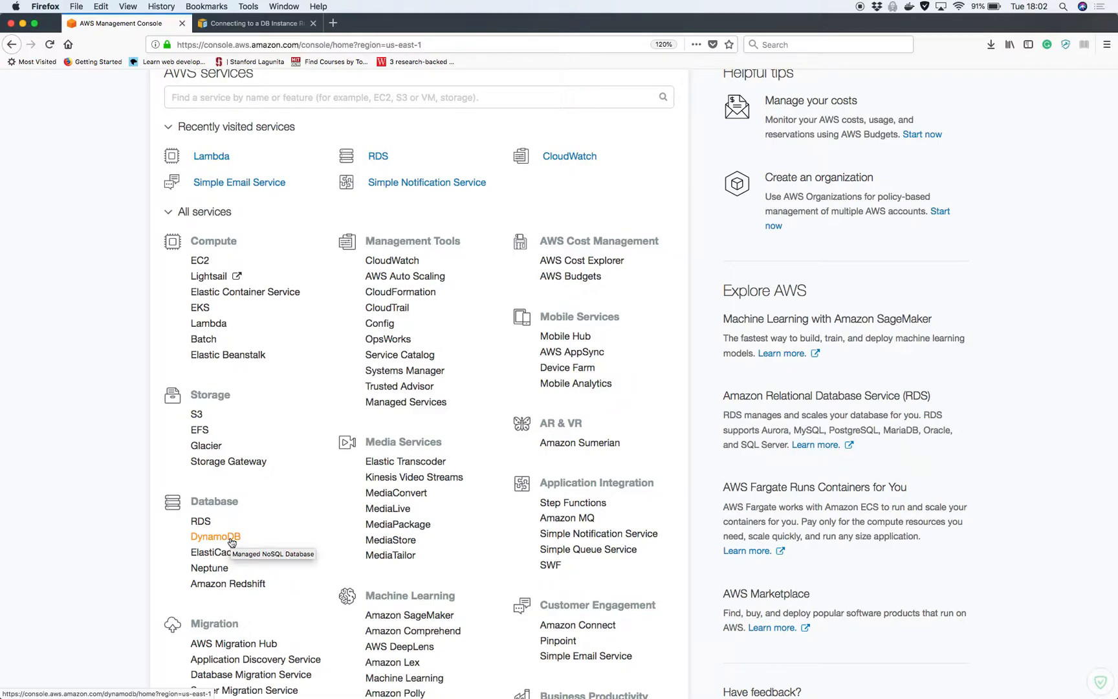
Go to the DynamoDB service and start creating a new table
left_click(215, 537)
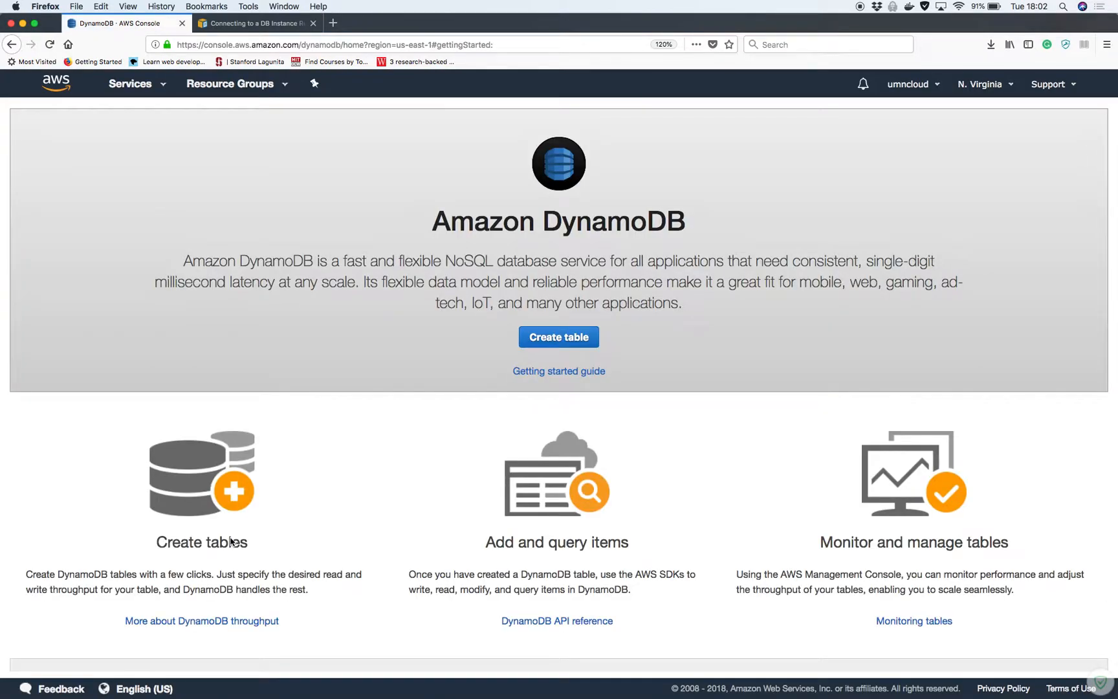
left_click(573, 336)
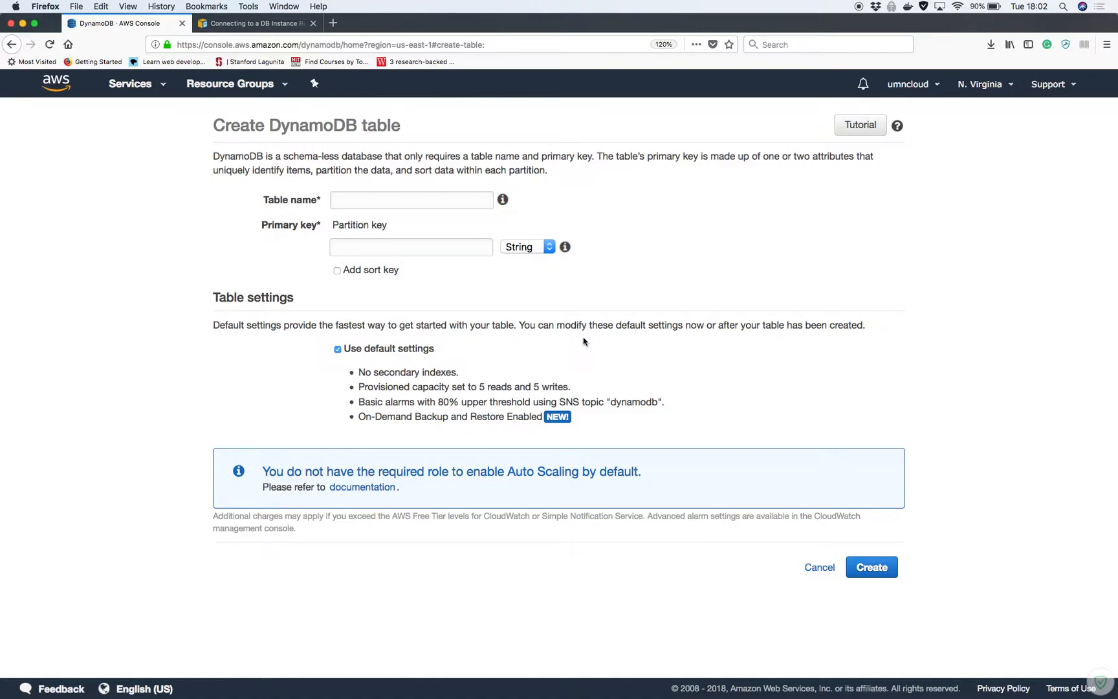
Create table 'temp' with a Number partition key 'id', keeping all default settings
left_click(351, 194)
type("temp")
left_click(367, 251)
type("id")
left_click(531, 248)
left_click(531, 267)
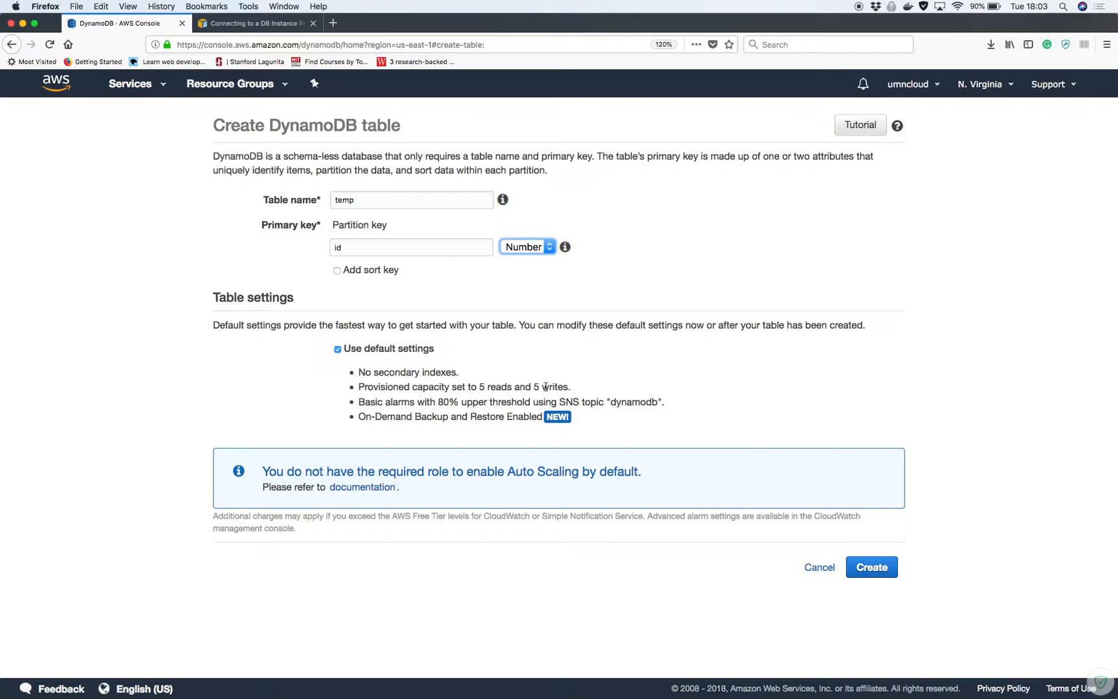
left_click(875, 565)
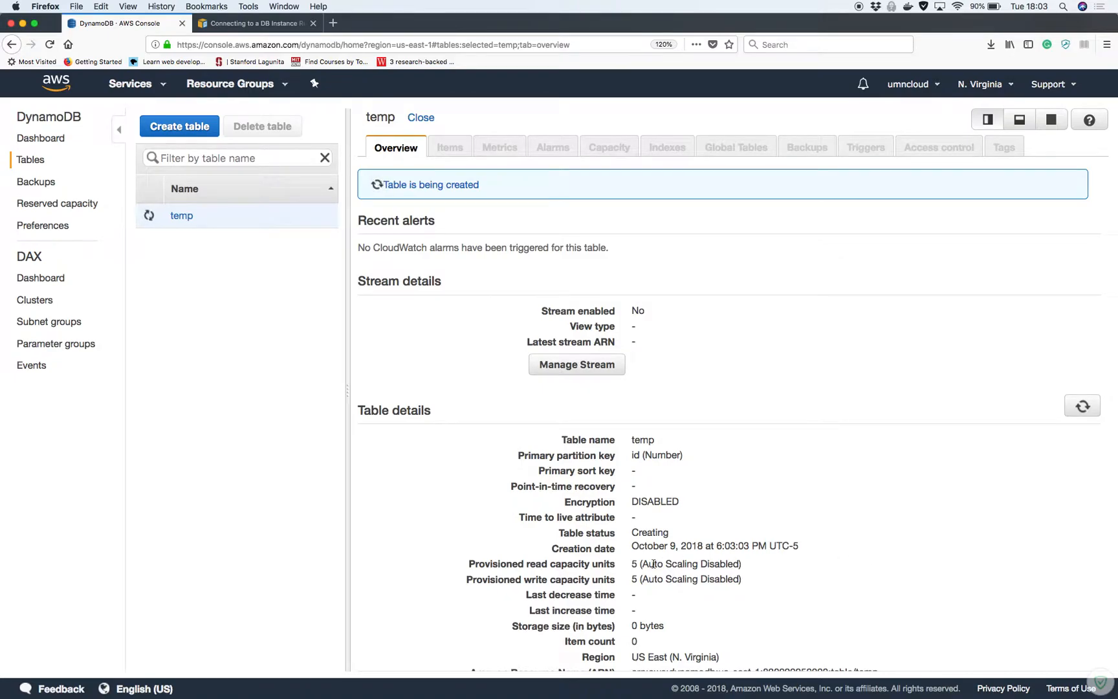
Review the temp table's read/write capacity and disabled auto scaling, then view its Capacity settings
left_click_drag(630, 564, 781, 571)
left_click_drag(629, 580, 752, 580)
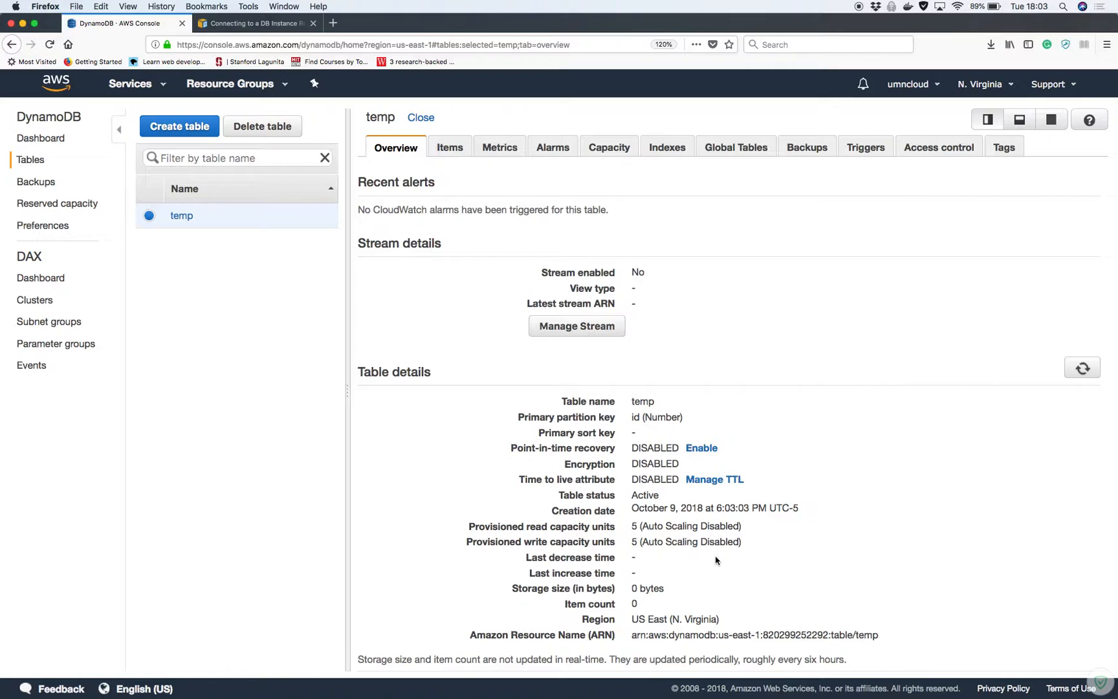
left_click_drag(641, 527, 730, 526)
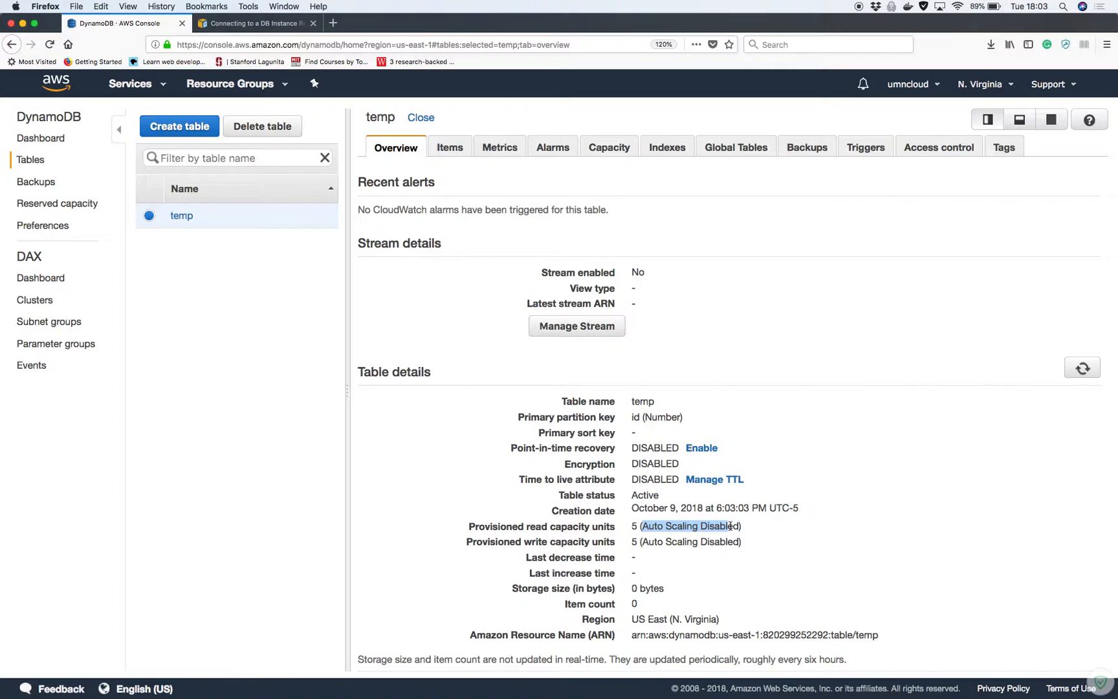
left_click(611, 150)
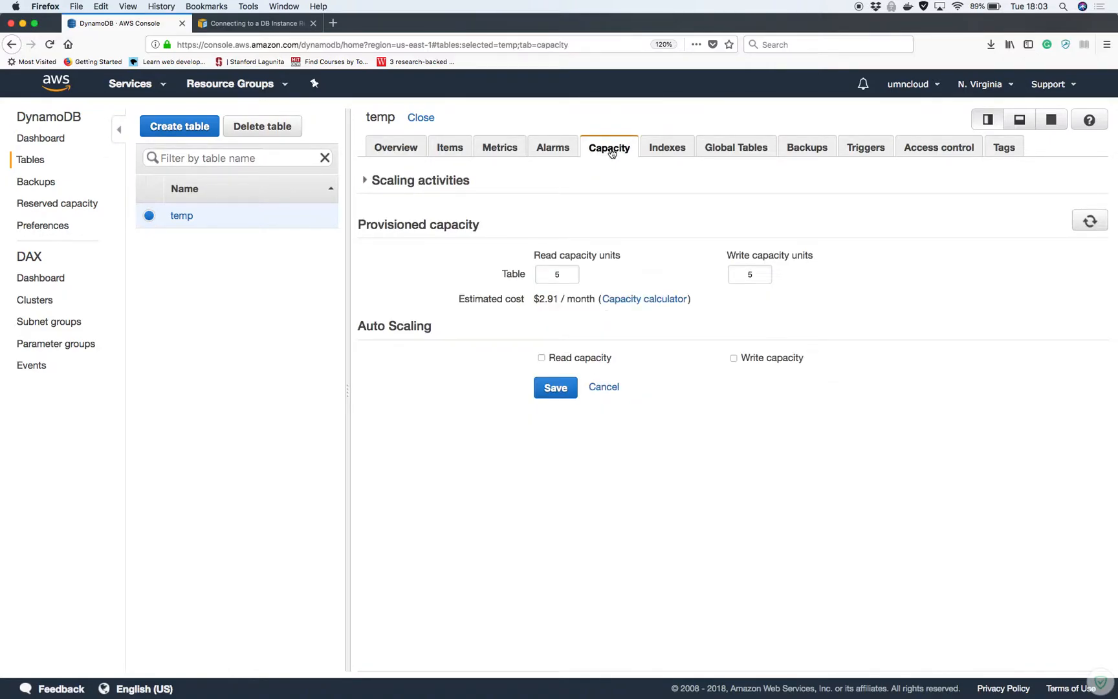
Try 10 read capacity units, revert to 5 without saving, and view the table's alarms
left_click_drag(532, 299, 694, 300)
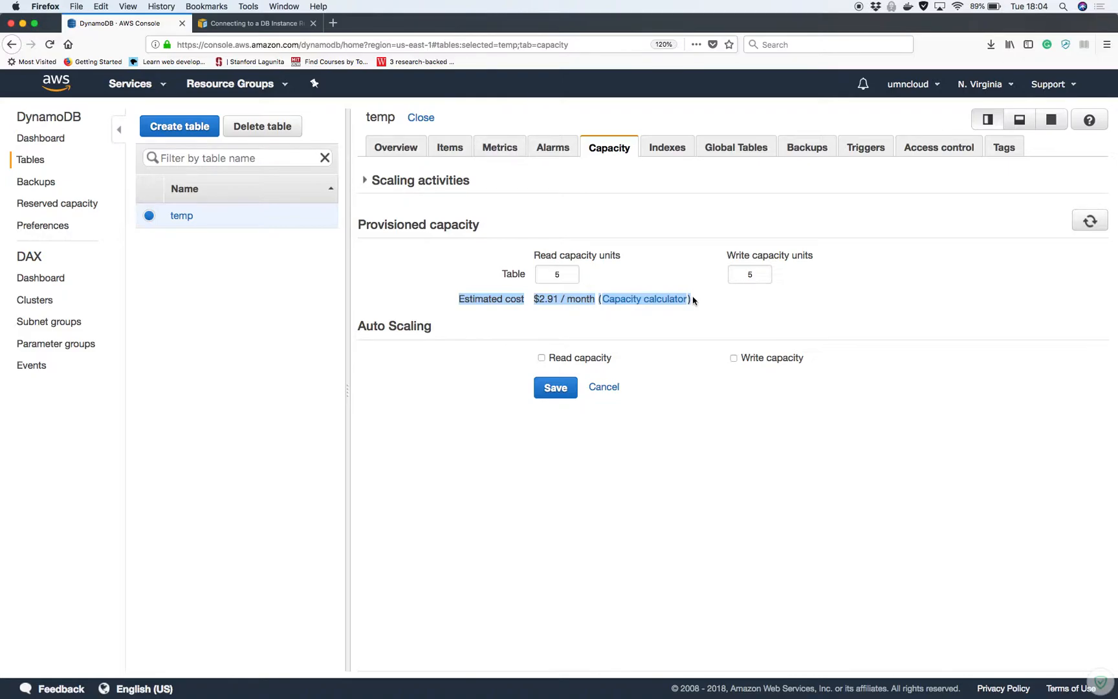
double_click(566, 277)
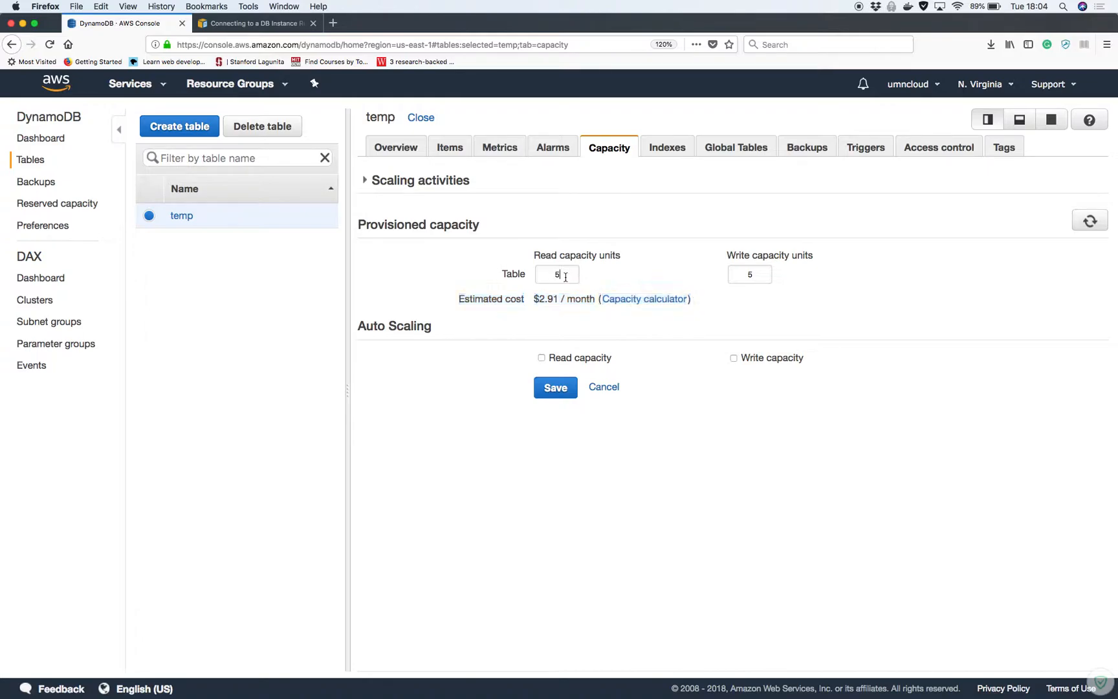
type("10")
key("BackSpace")
key("BackSpace")
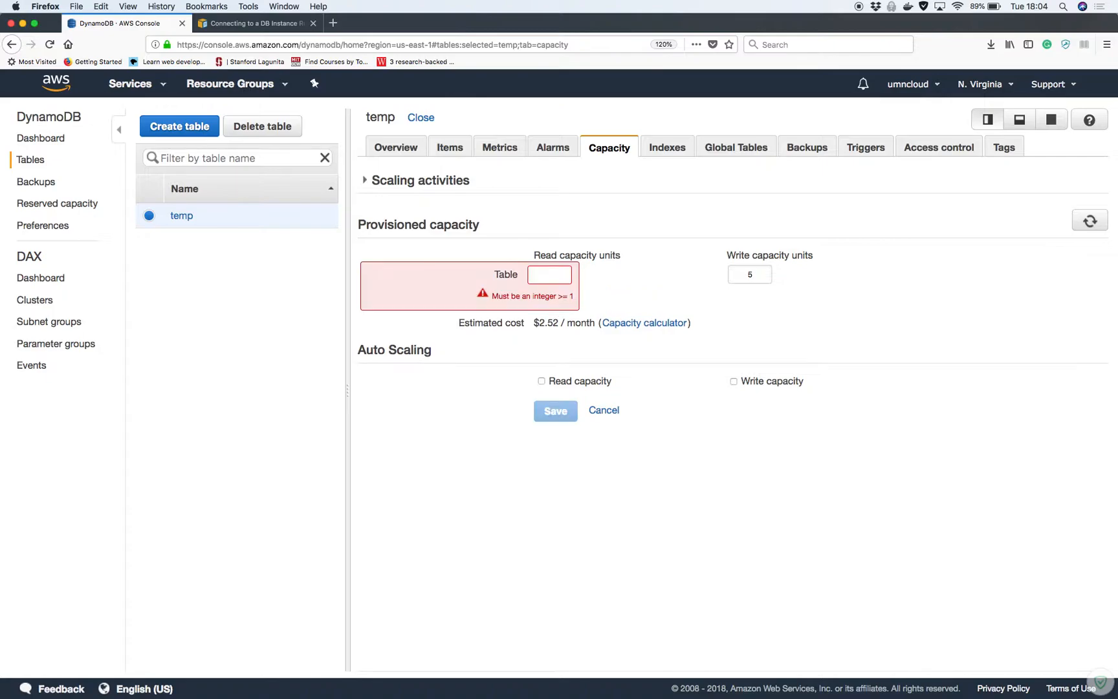
type("5")
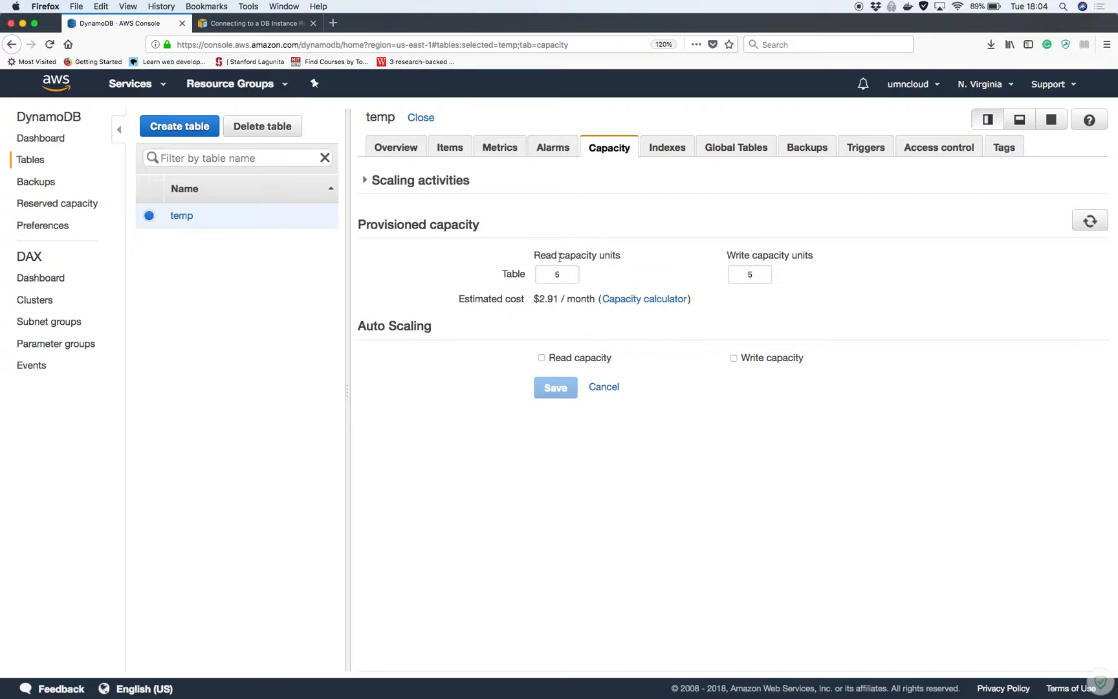
left_click(564, 150)
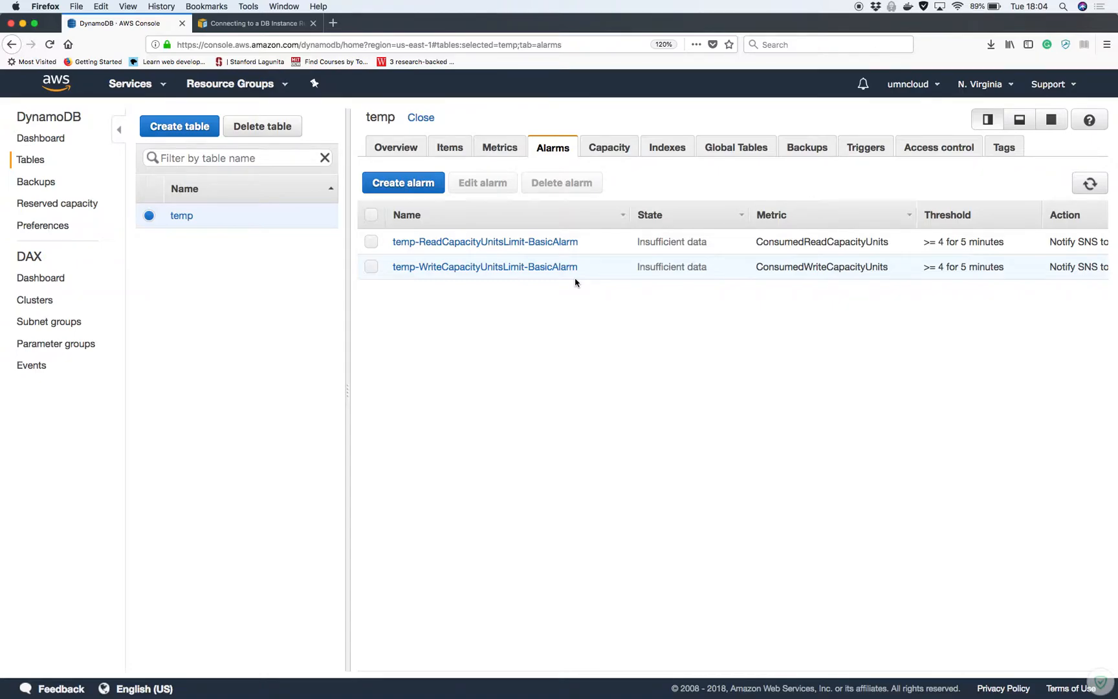
Browse the temp table's metrics charts, then view its empty Items list
left_click(502, 150)
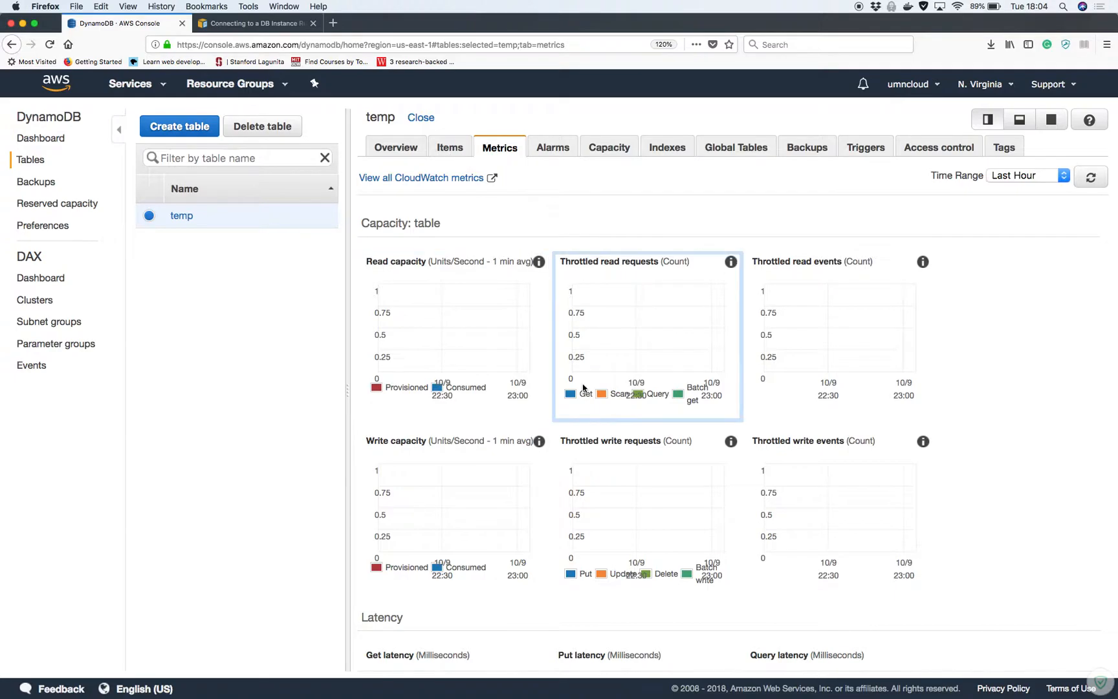
scroll(583, 387, "down", 5)
scroll(583, 387, "up", 4)
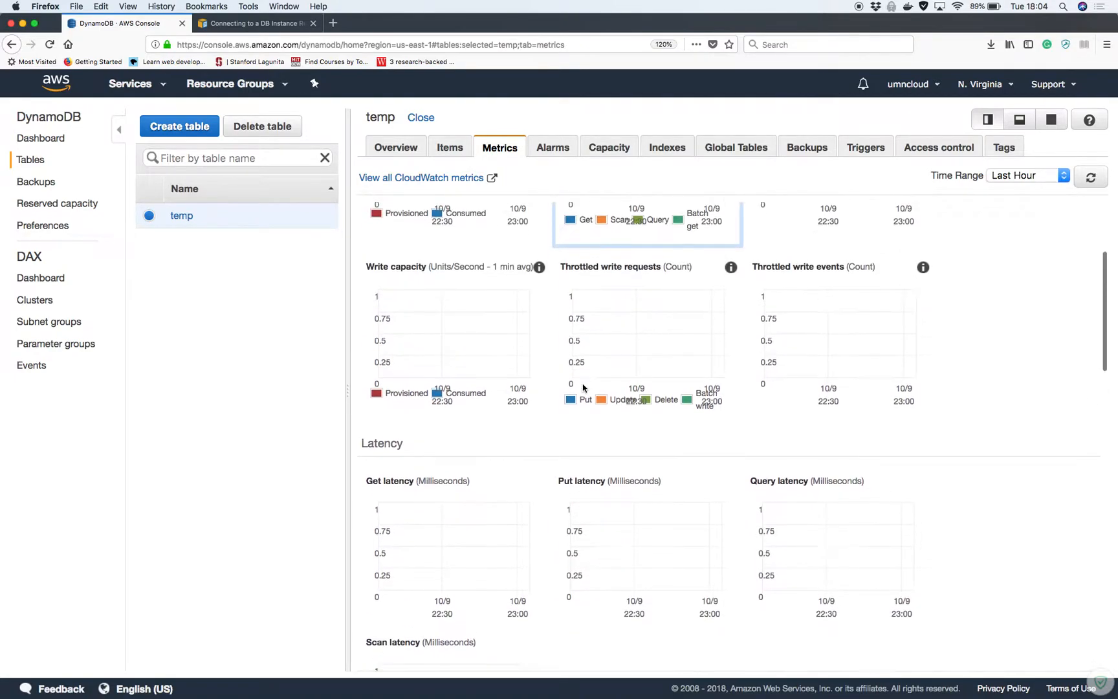
scroll(583, 387, "up", 2)
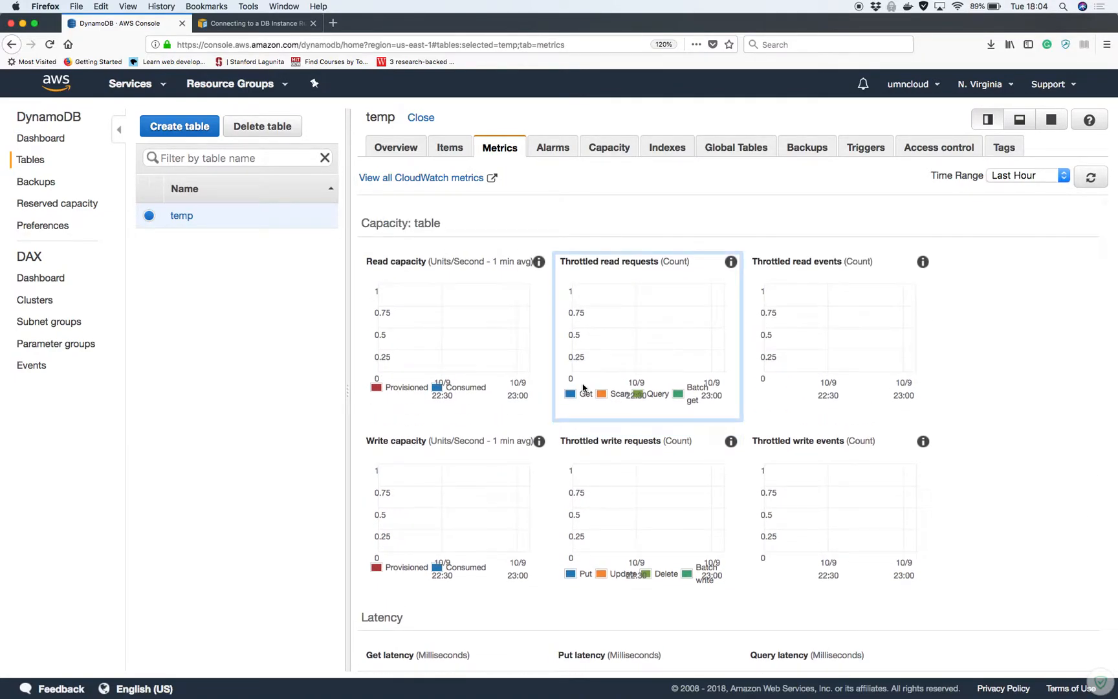
left_click(459, 153)
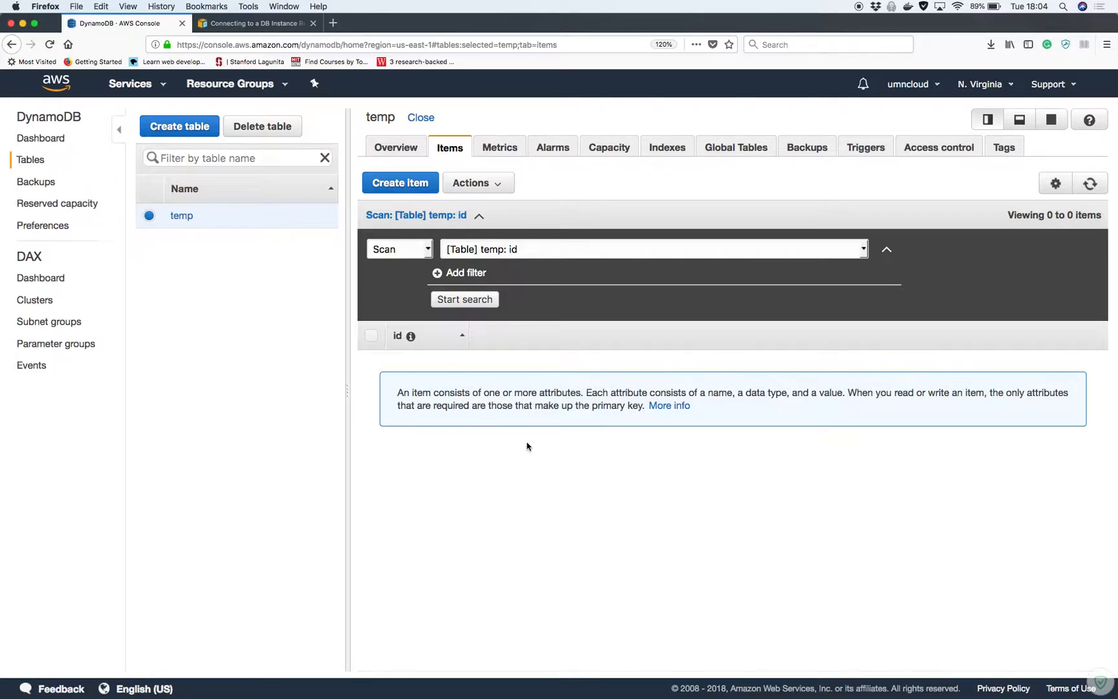
Start a new item in the temp table and set its id to 1
left_click(400, 187)
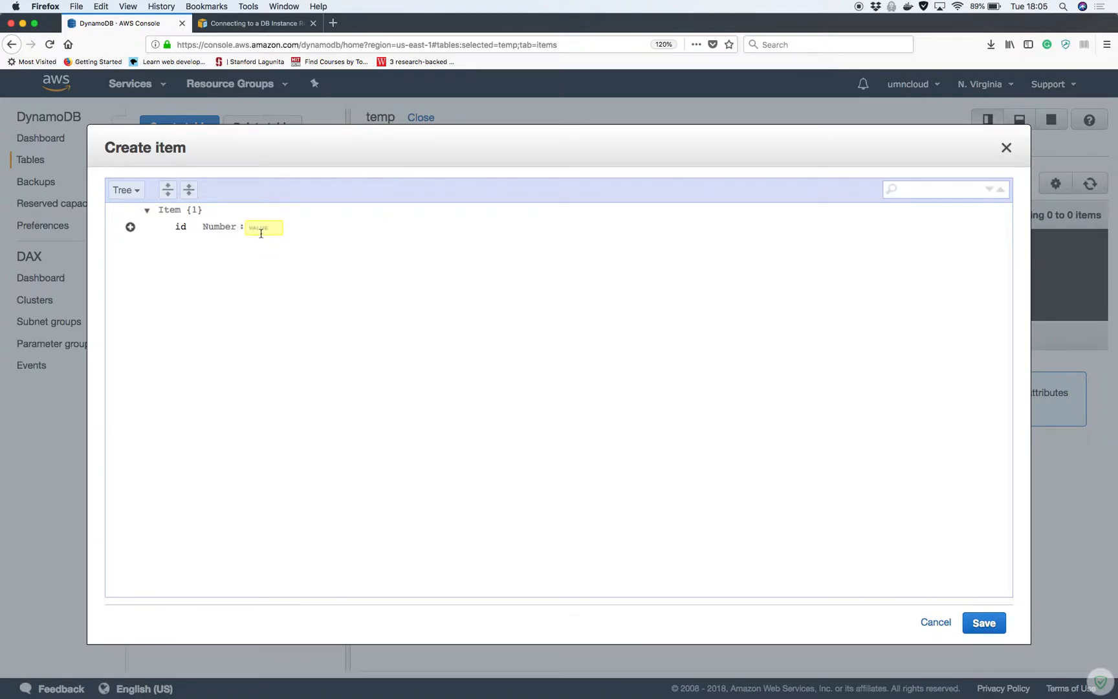
type("1")
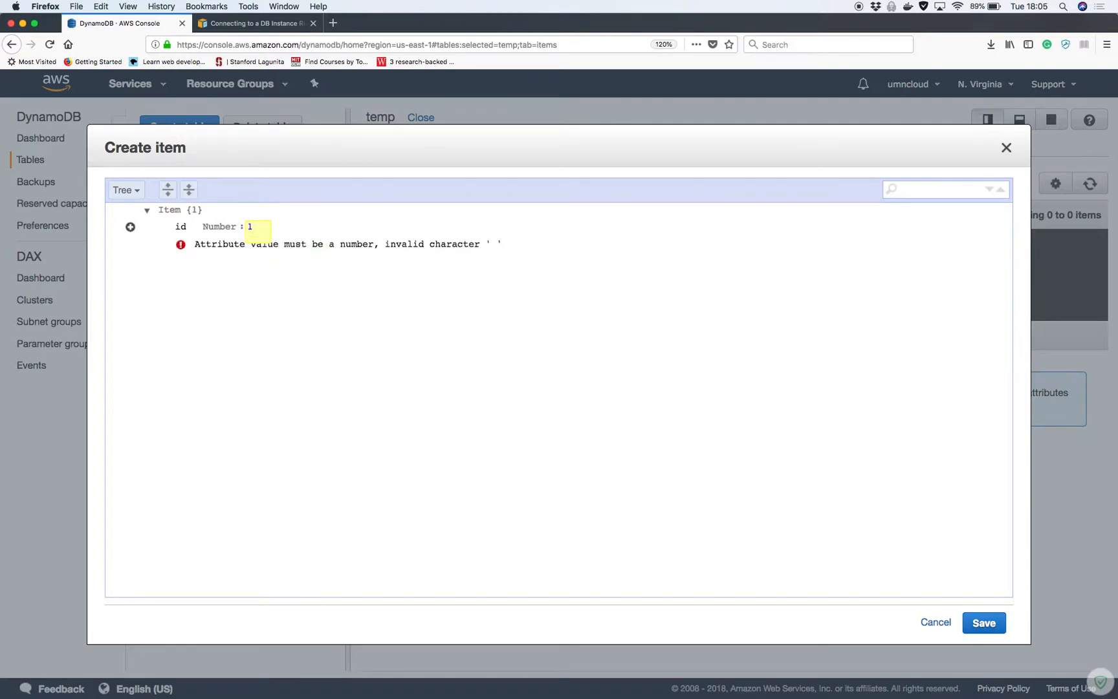
left_click(322, 267)
left_click(267, 226)
key("BackSpace")
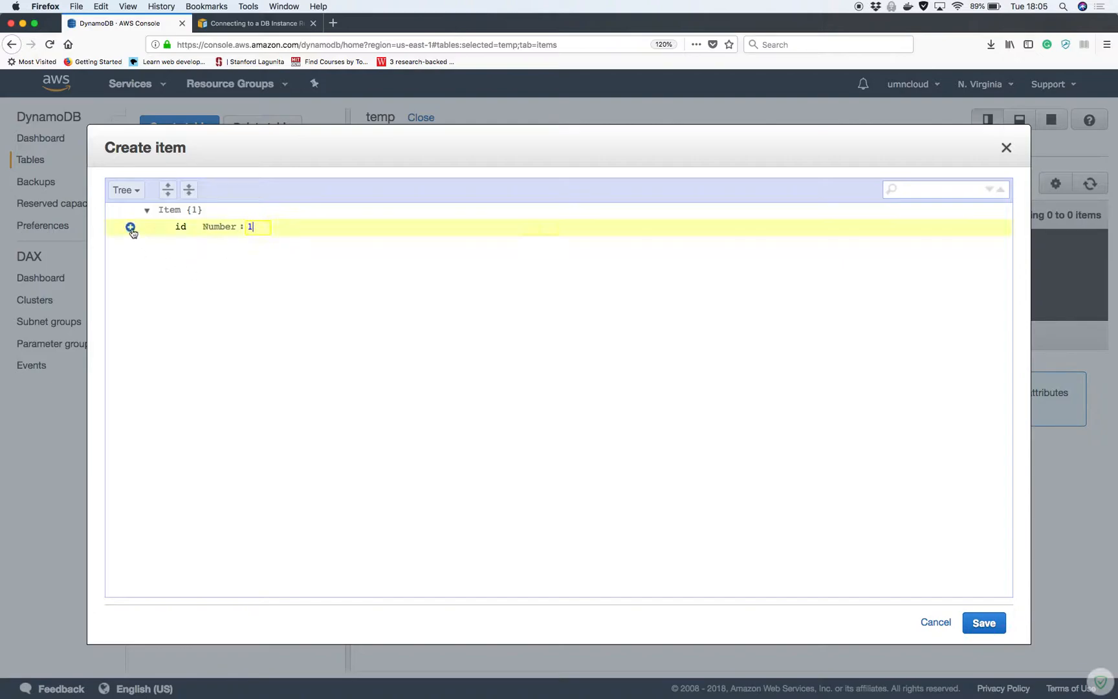
Add a String attribute 'name' with a sample name value and save the item
left_click(130, 227)
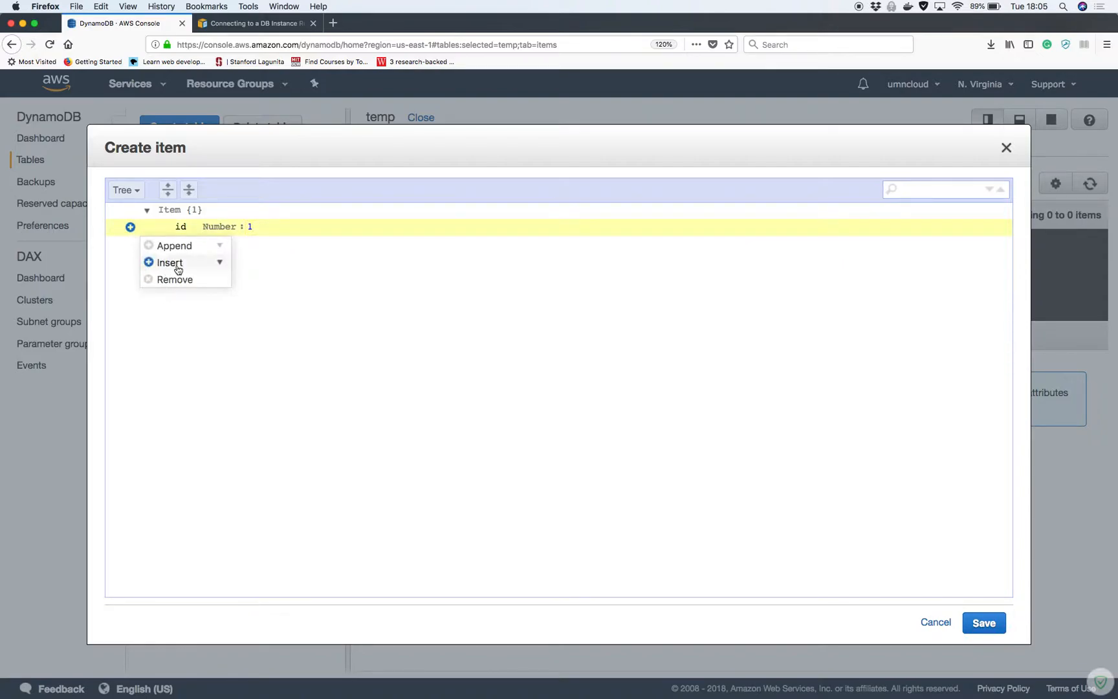
left_click(221, 264)
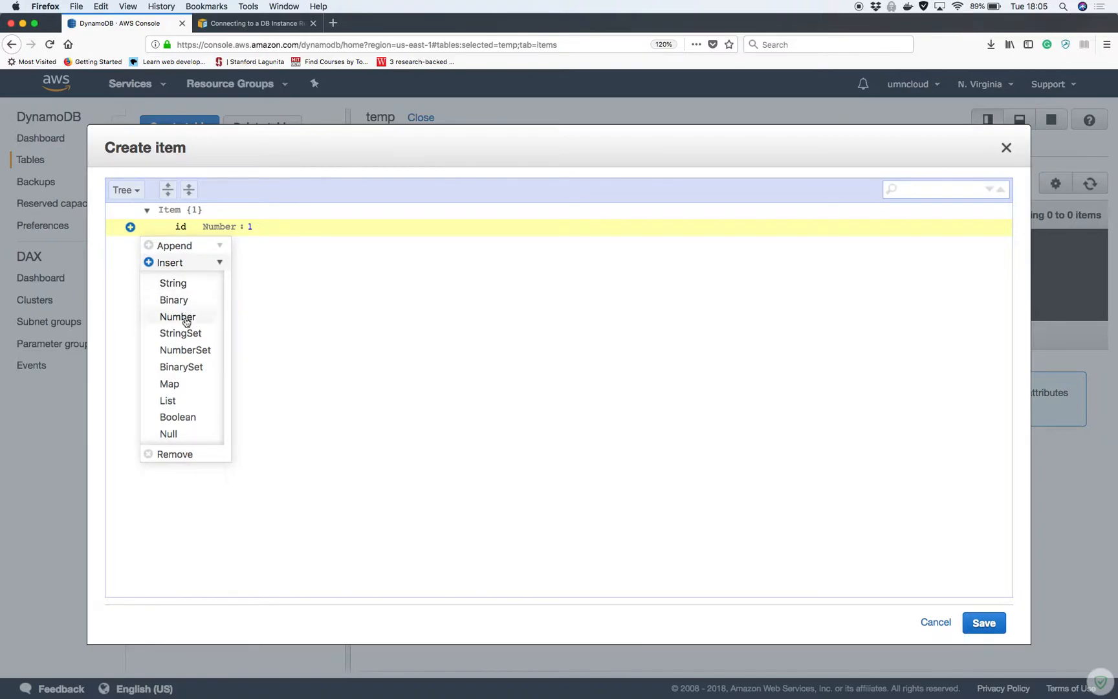
left_click(177, 287)
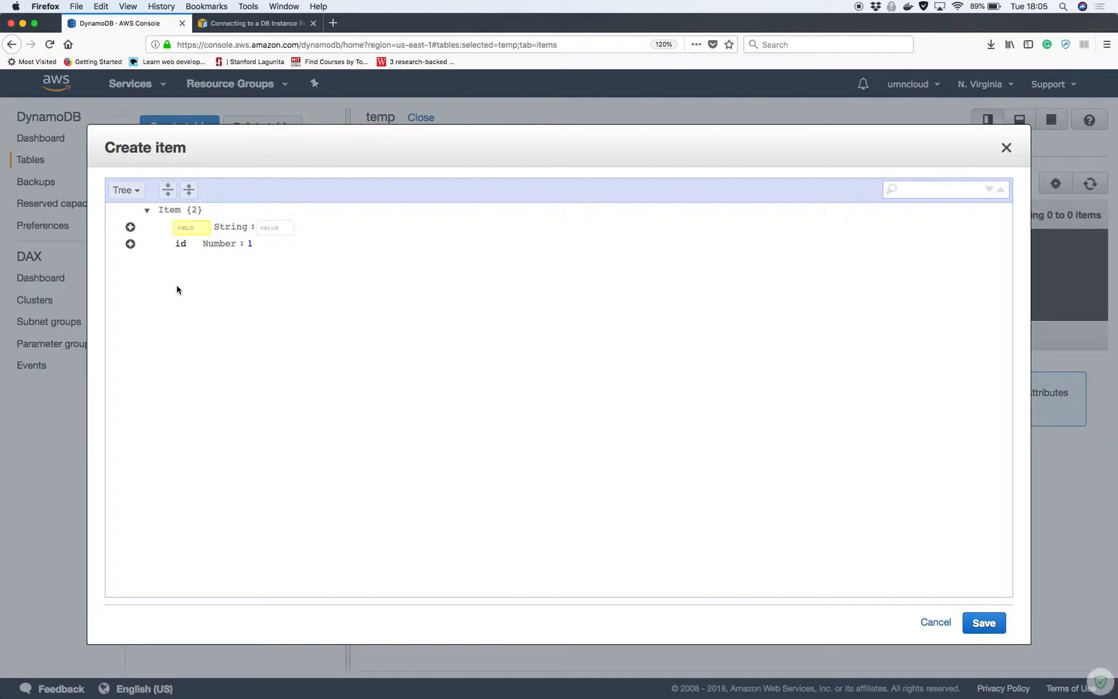
type("name")
left_click(268, 234)
left_click(264, 228)
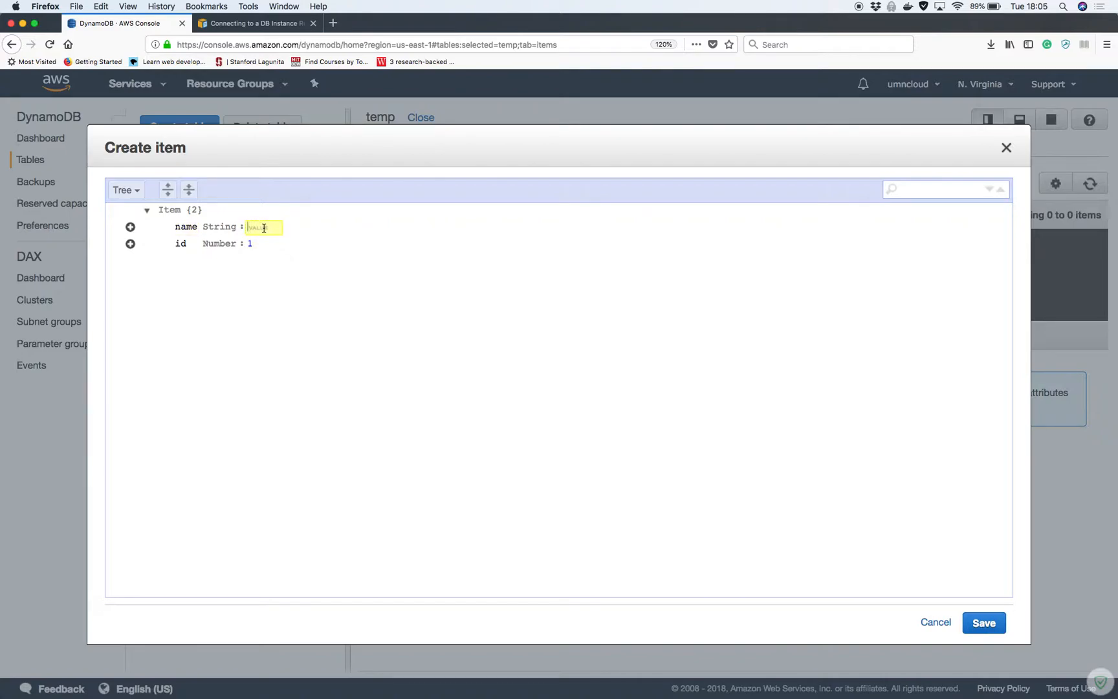
type("Jef")
left_click(337, 388)
left_click(979, 621)
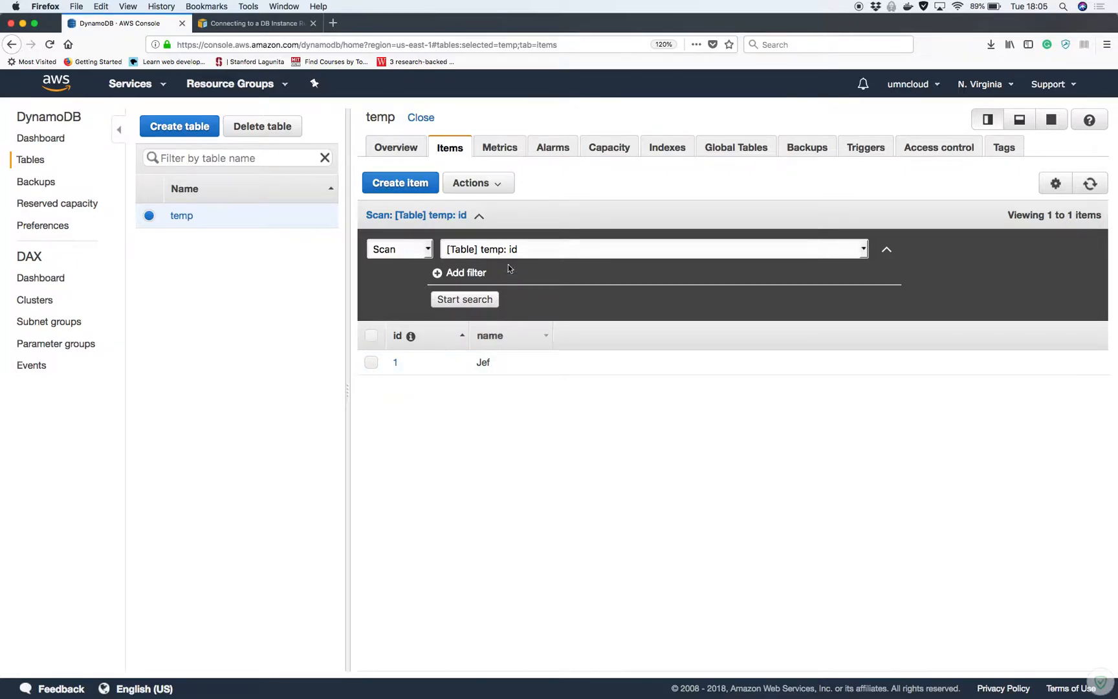
left_click(388, 183)
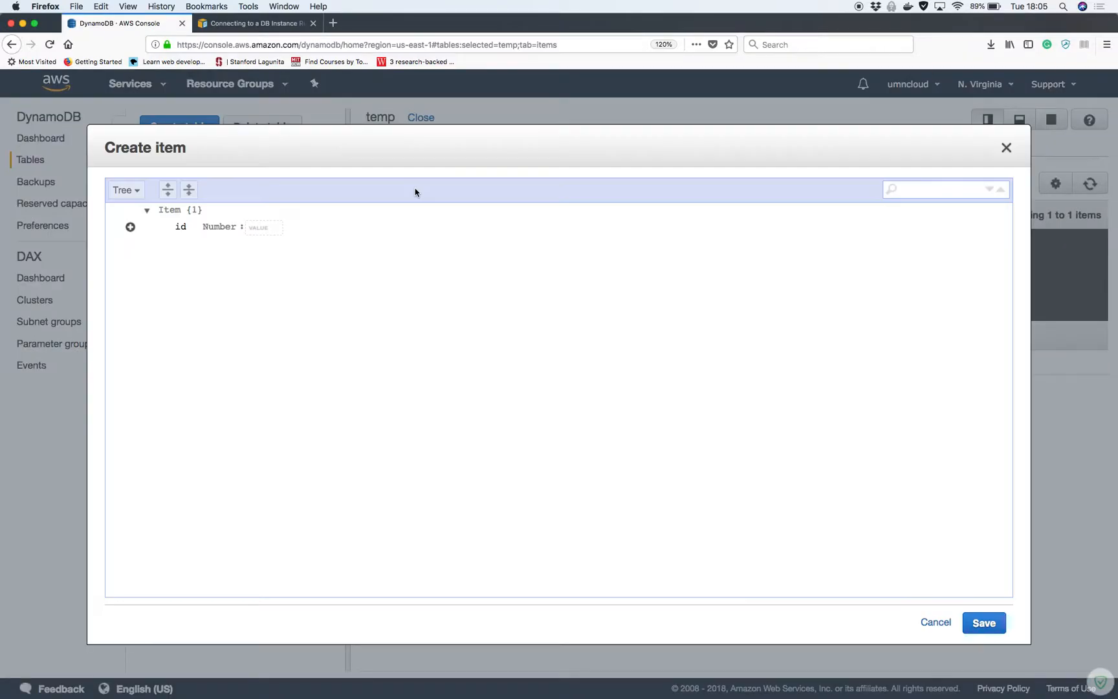
In the JSON text editor, add attributes "count": 10 and "type": "dog"
left_click(135, 190)
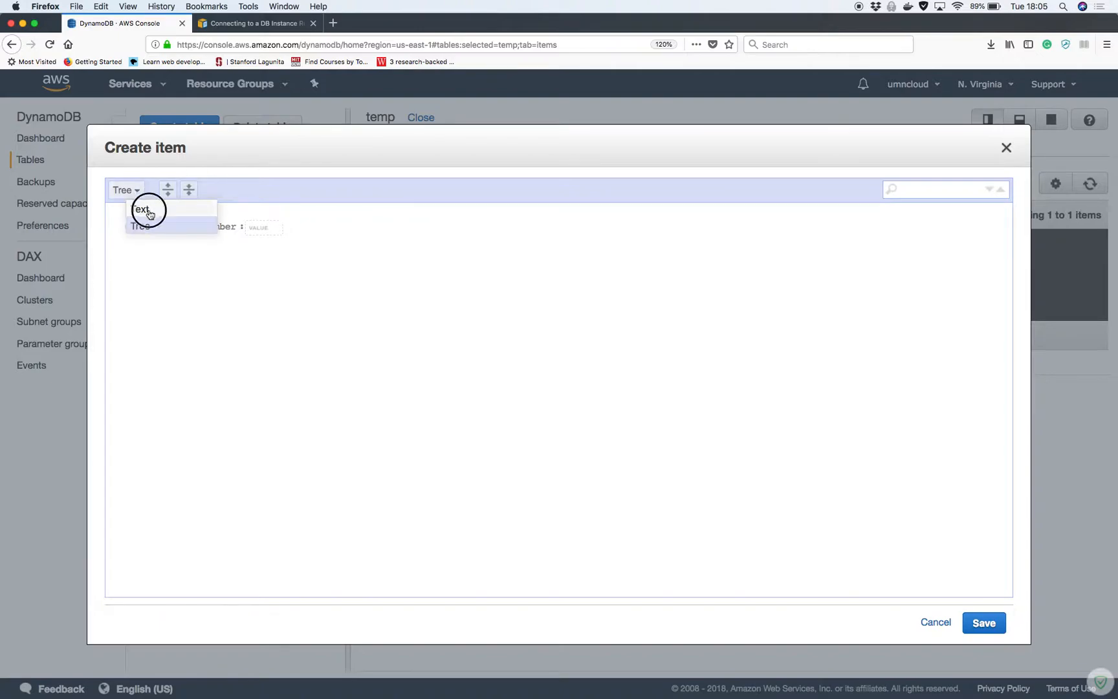
left_click(149, 213)
left_click(196, 219)
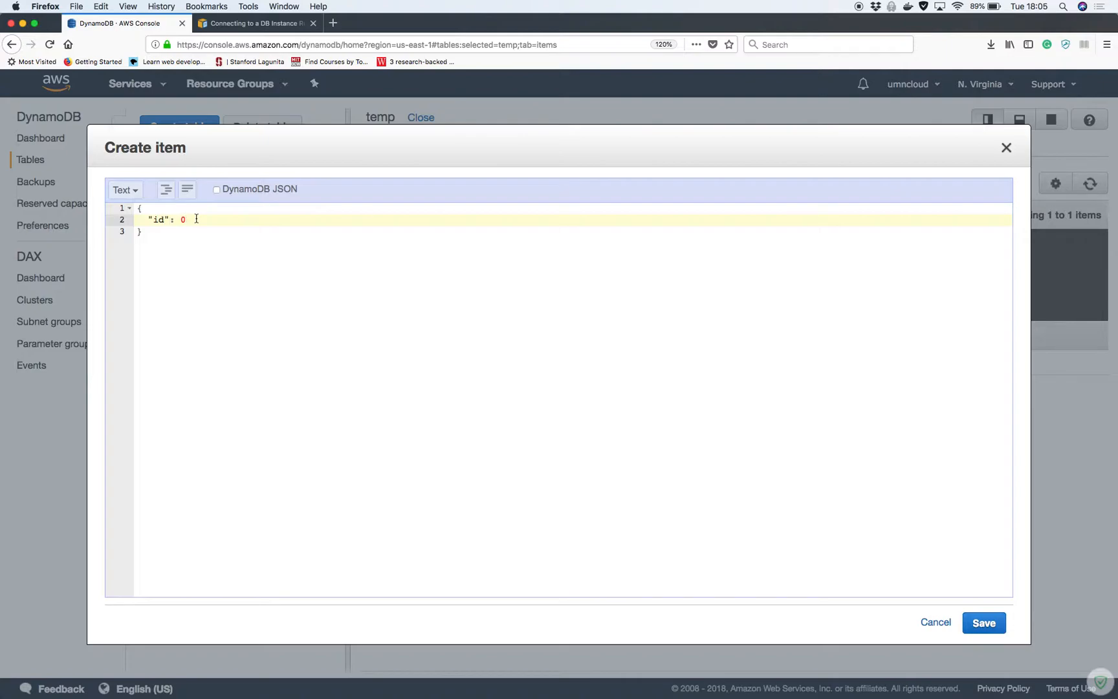
type(",")
key("Return")
type("\"count\":")
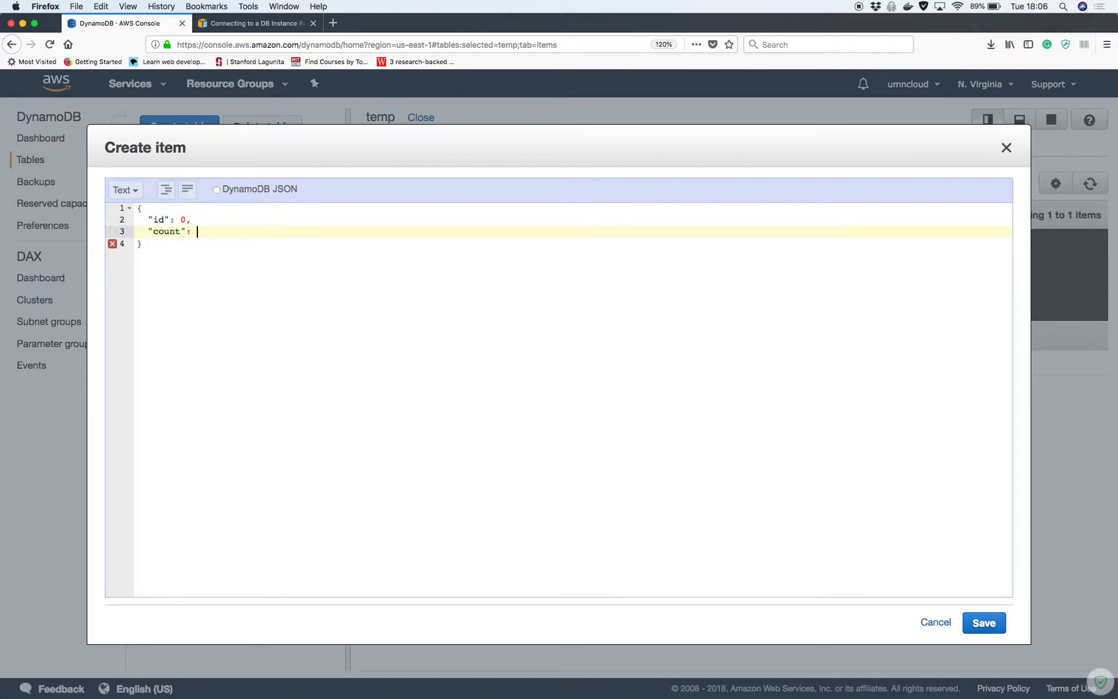
type(" 10,")
key("Return")
type("\"")
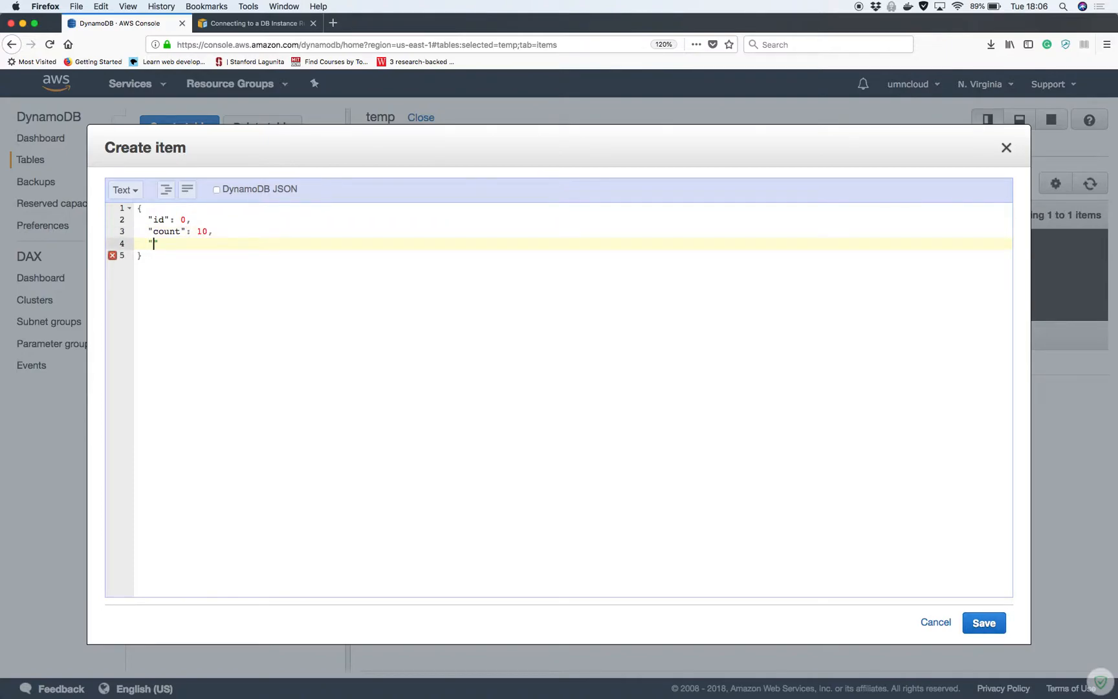
type("type\": \"dog\"")
Change the item's id from 0 to 2 and save it
left_click(185, 220)
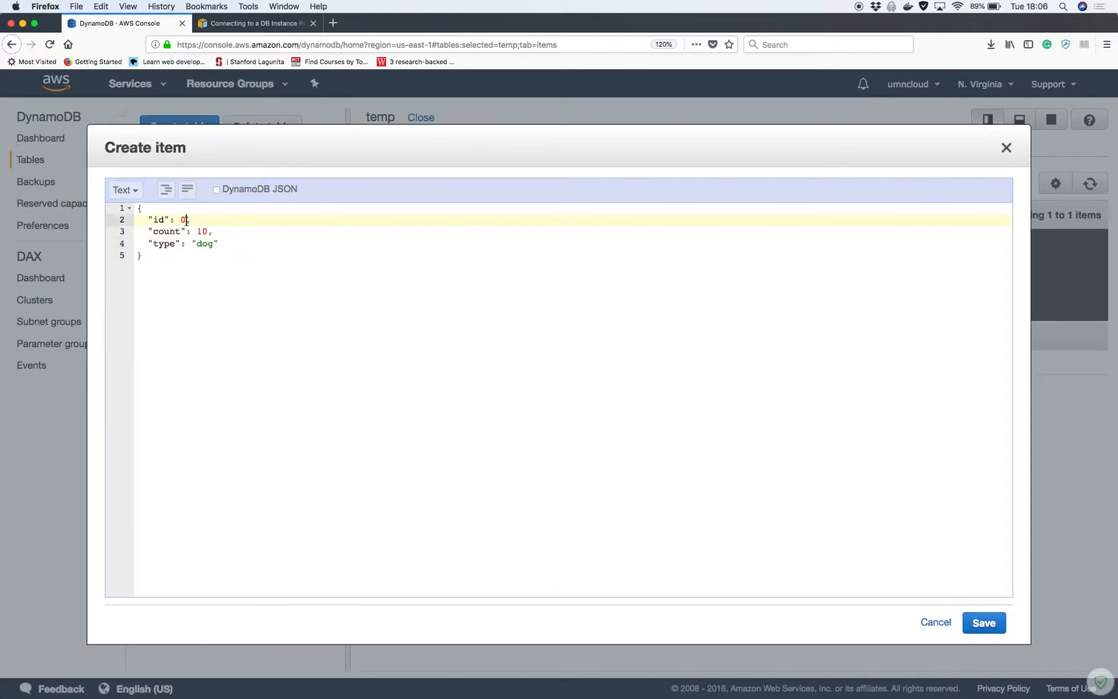
key("BackSpace")
type("2")
left_click(220, 269)
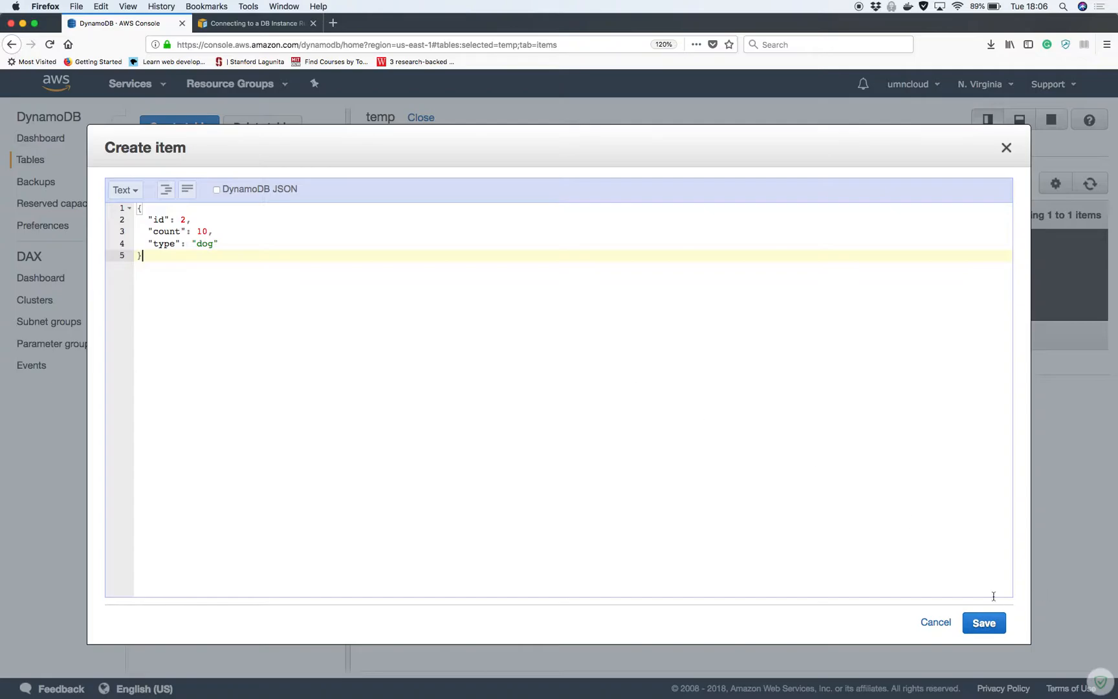
left_click(983, 622)
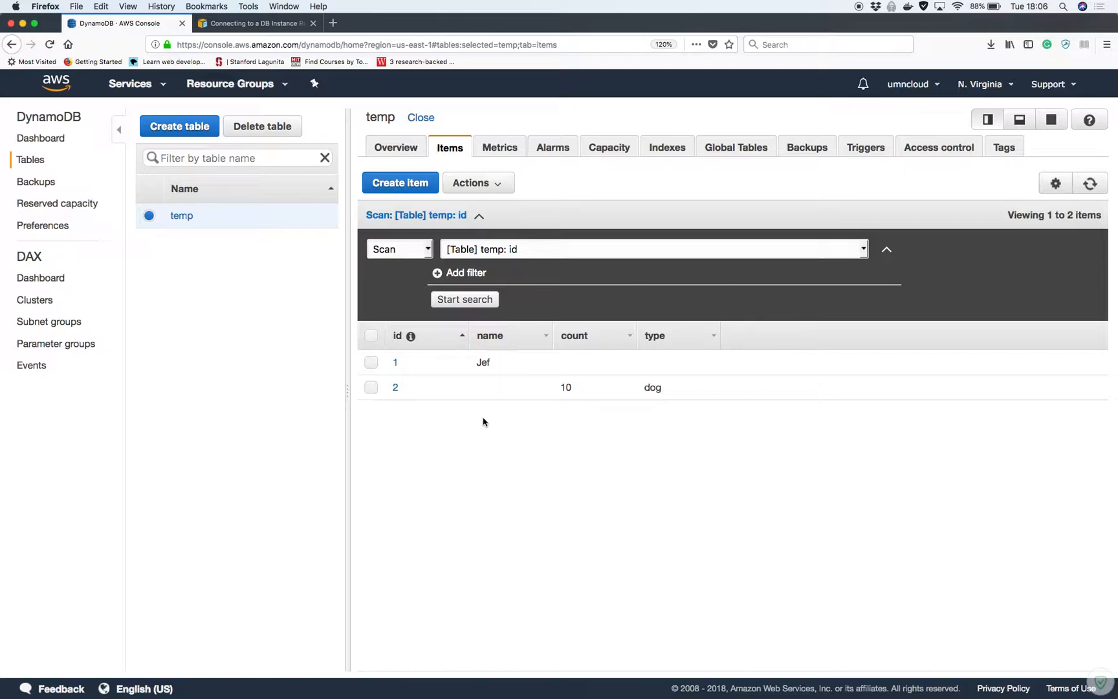
Add an item in JSON text mode with id 3, a name value and count 7, and save it
left_click(413, 185)
left_click(134, 189)
left_click(139, 208)
left_click(192, 221)
key("BackSpace")
type("3,")
key("Return")
type("\"name\"")
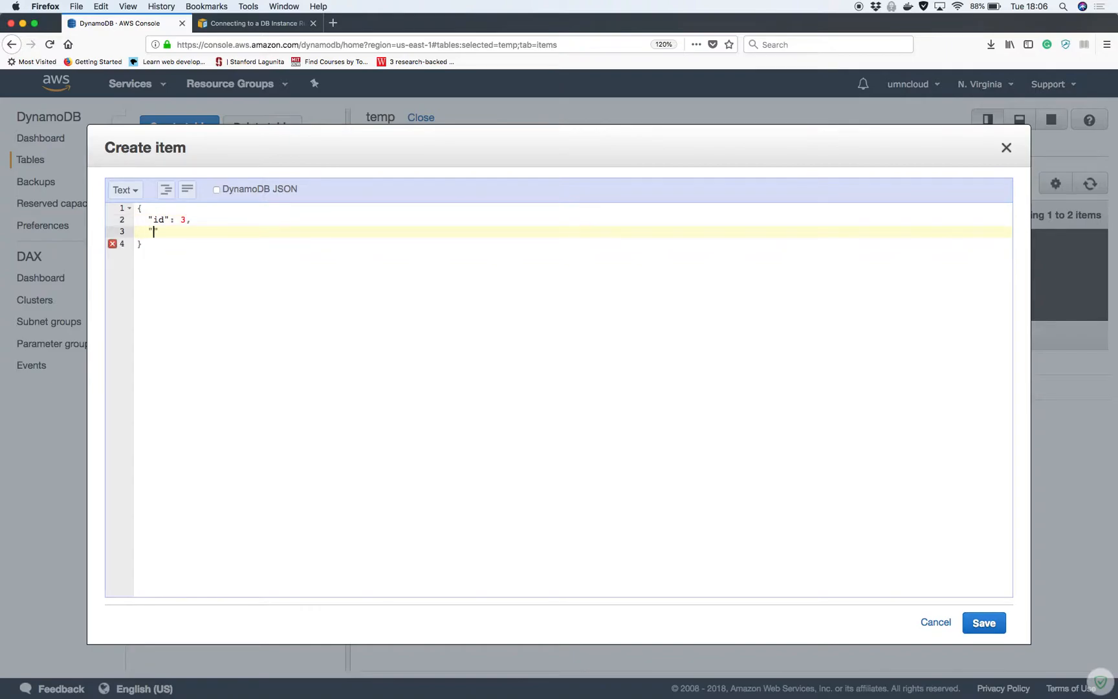
type(": \"Rick\",")
key("Return")
type("\"count\"")
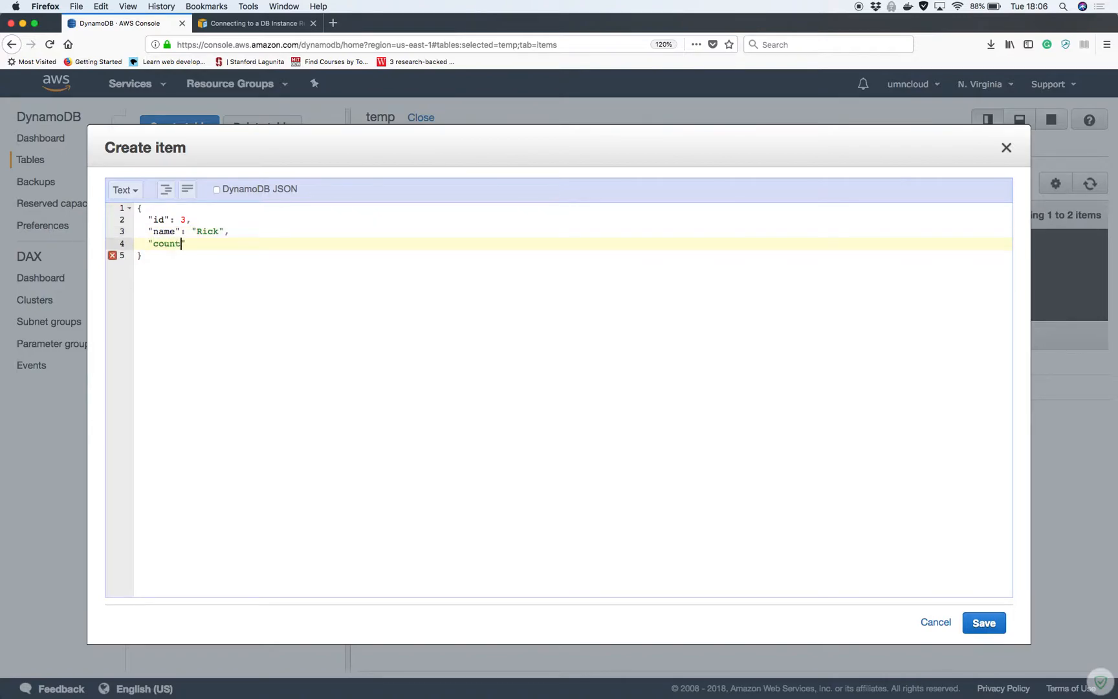
type(": 7")
left_click(990, 623)
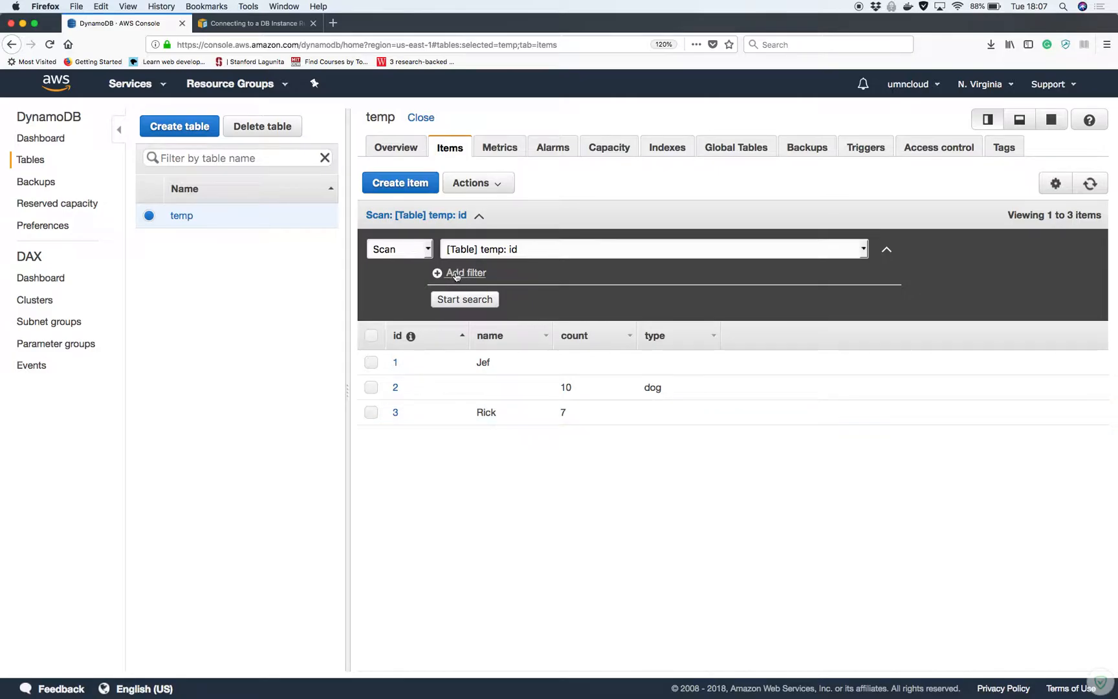
Keep Scan mode and add a filter on the attribute 'count'
left_click(423, 256)
left_click(424, 255)
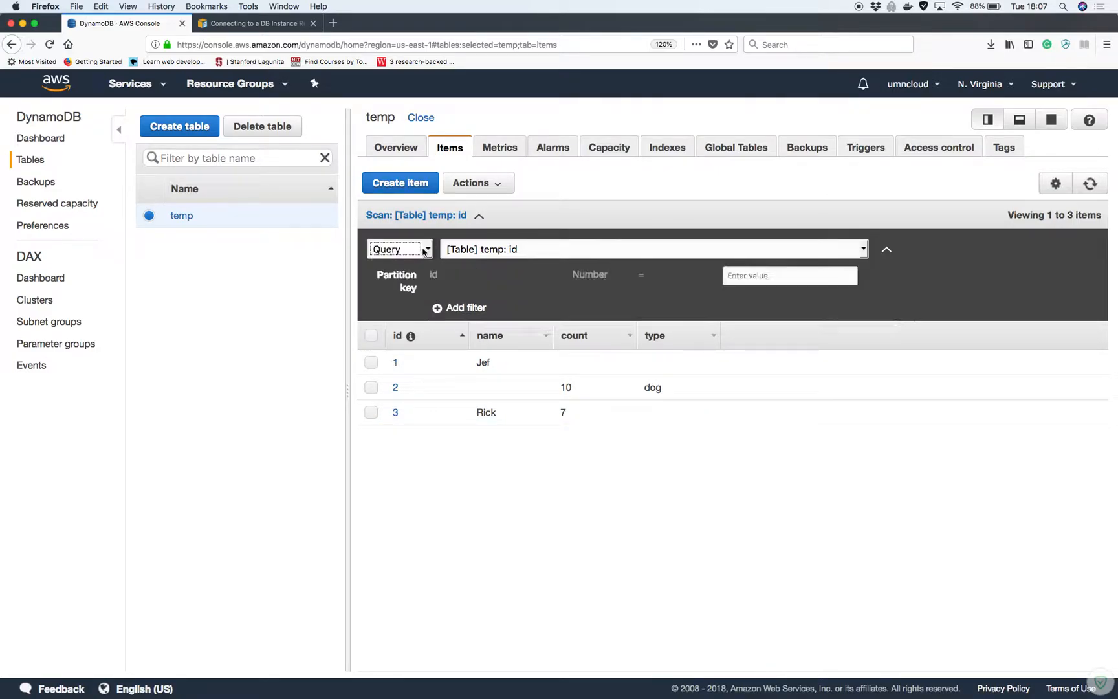
left_click(421, 247)
left_click(421, 241)
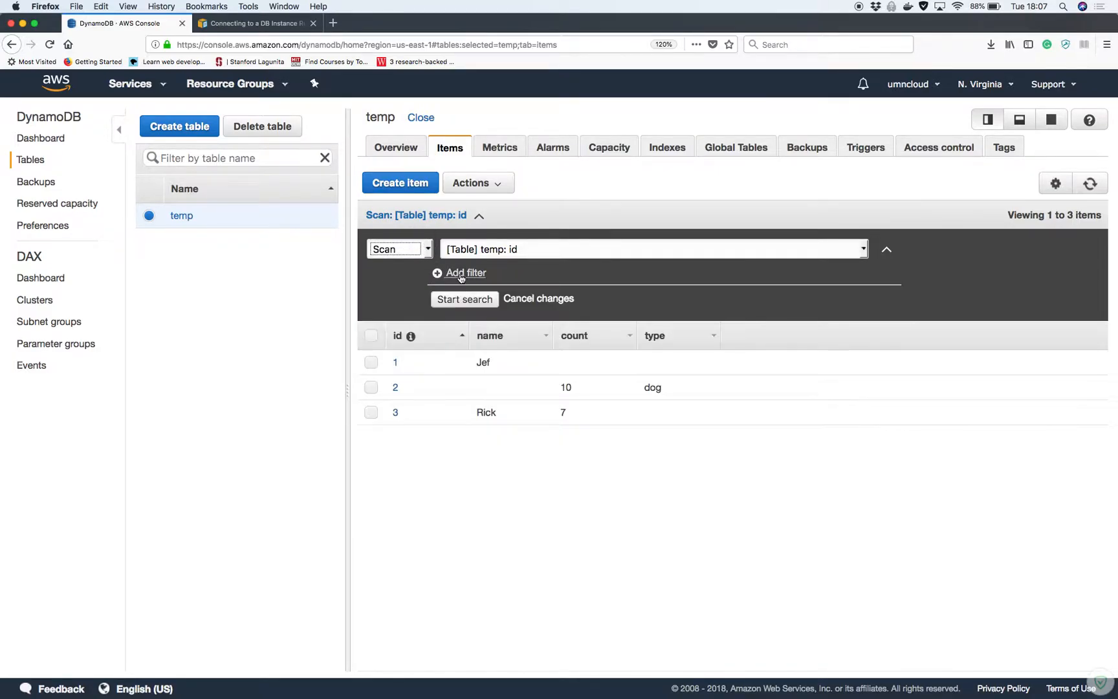
left_click(461, 275)
left_click(473, 277)
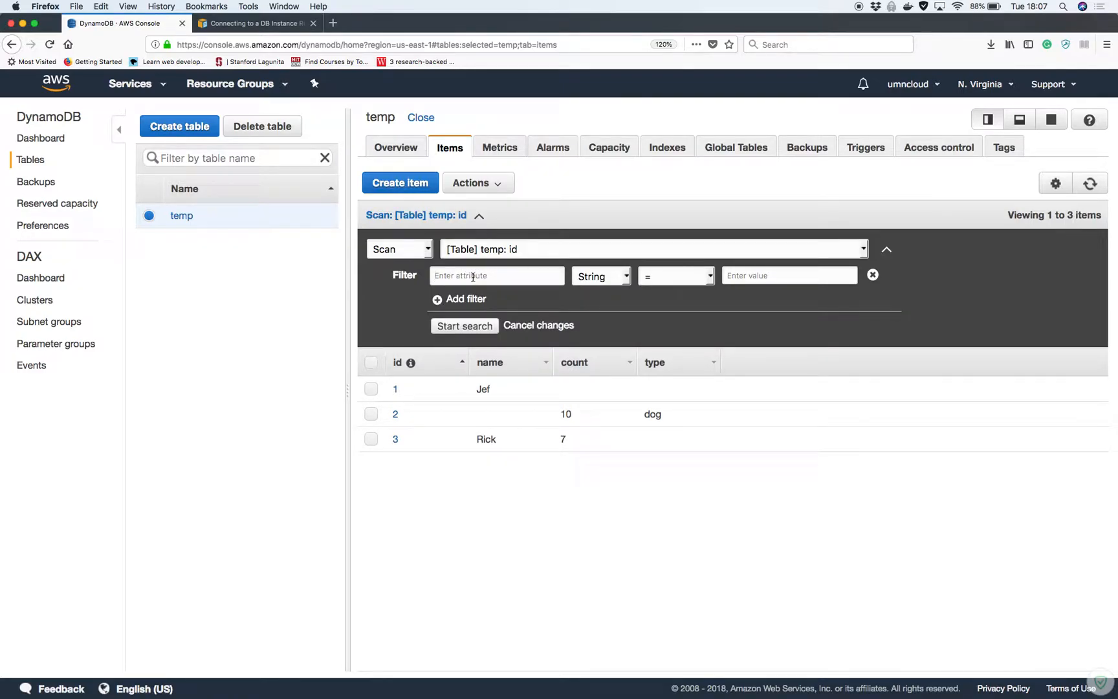
type("count")
Set the filter to Number, greater than 8, and run the scan
left_click(626, 277)
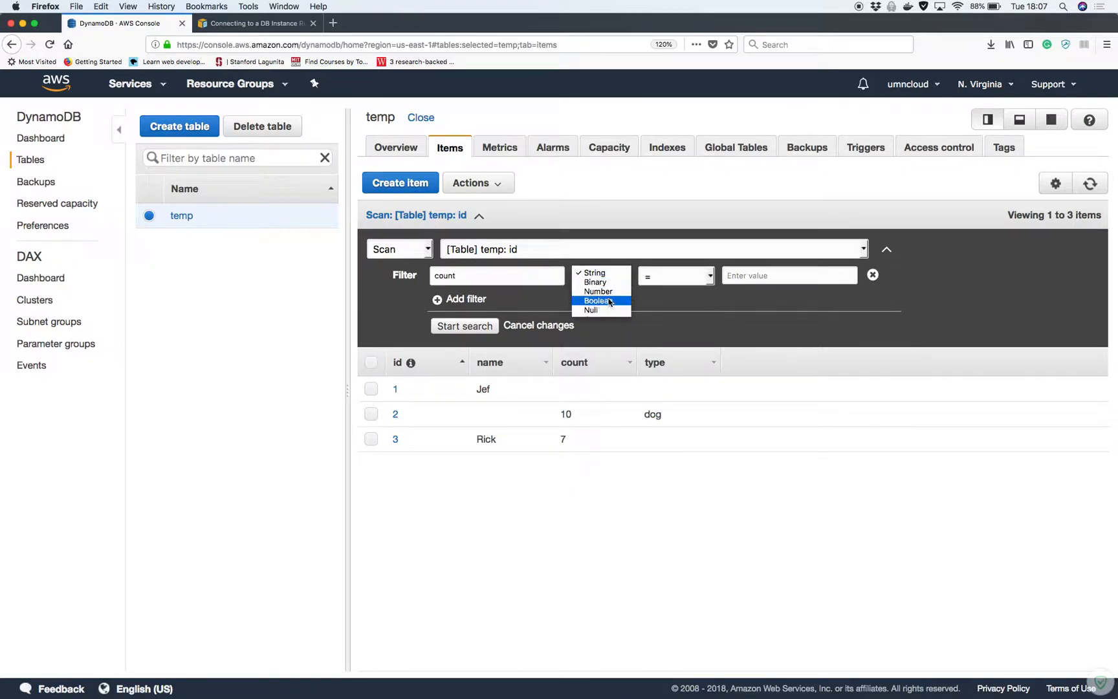
left_click(602, 291)
left_click(669, 287)
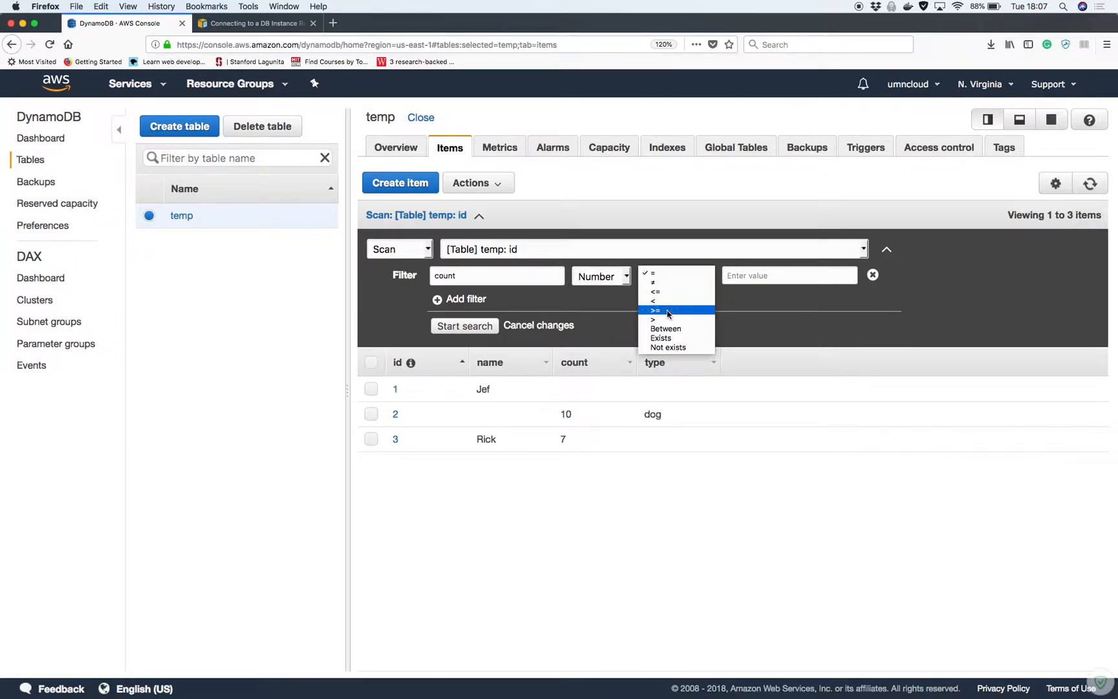
left_click(667, 323)
left_click(759, 277)
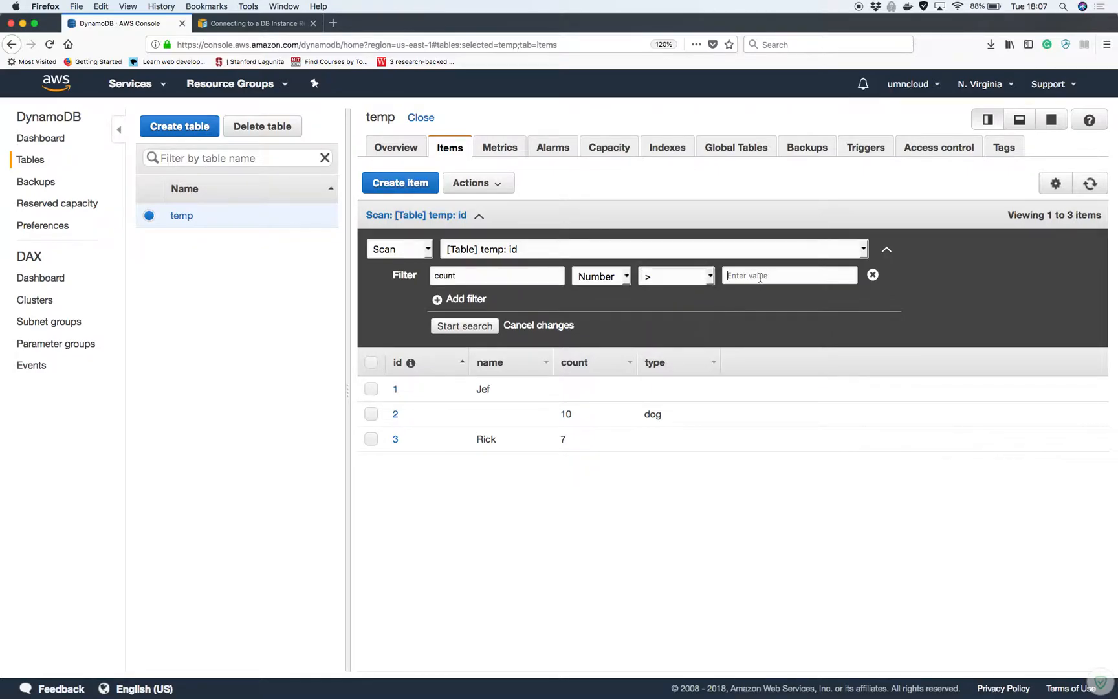
type("8")
left_click(479, 326)
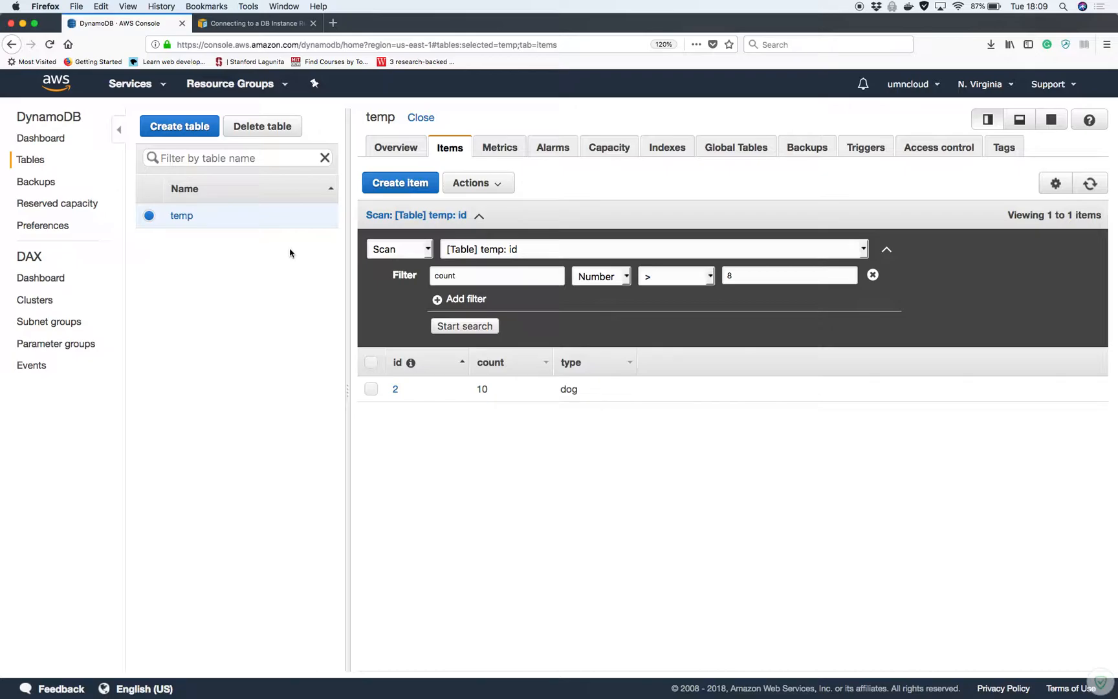
Delete the temp table, confirm the deletion, and return to the dashboard
left_click(265, 127)
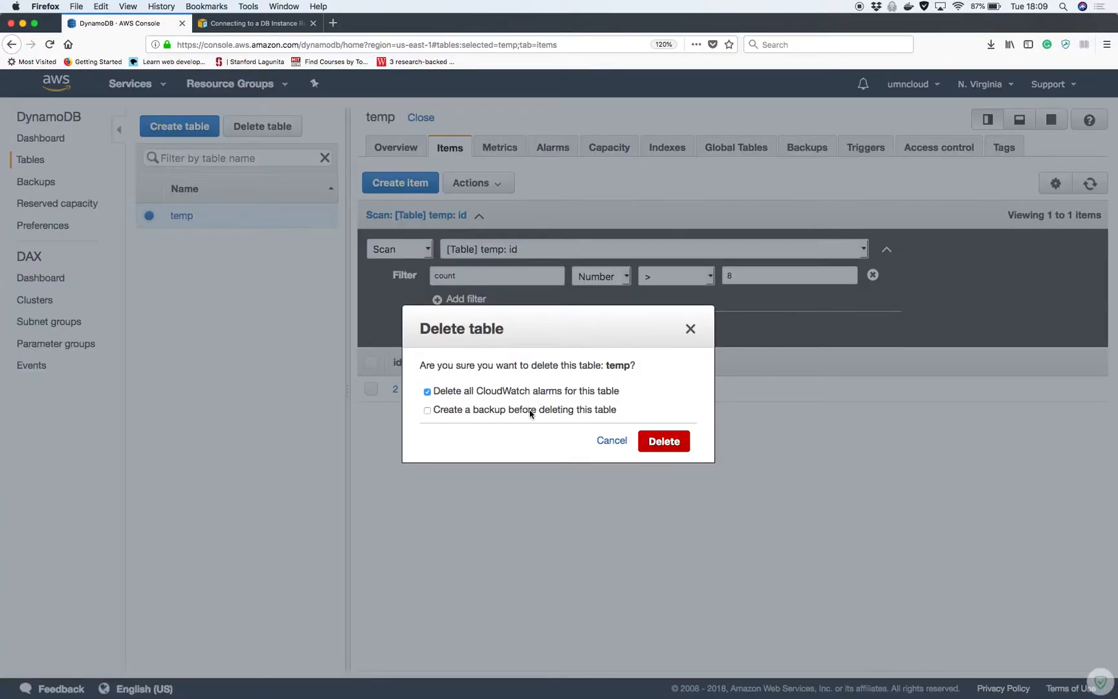
left_click(666, 442)
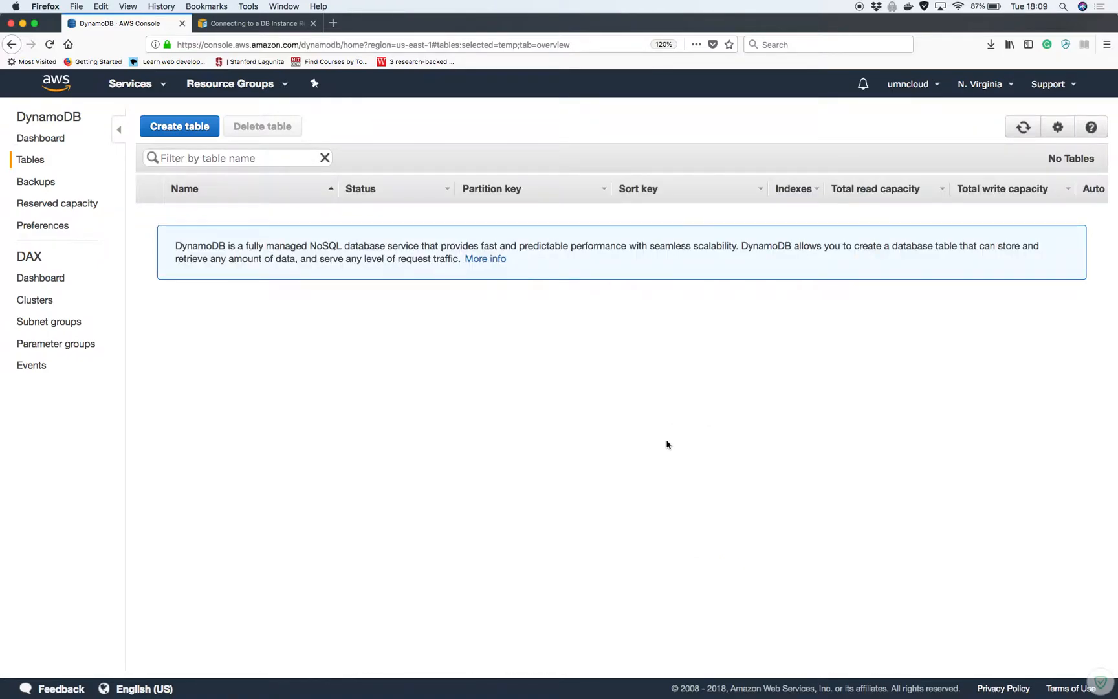
left_click(54, 145)
From the services overview, open RDS Instances and start a new PostgreSQL database
left_click(63, 96)
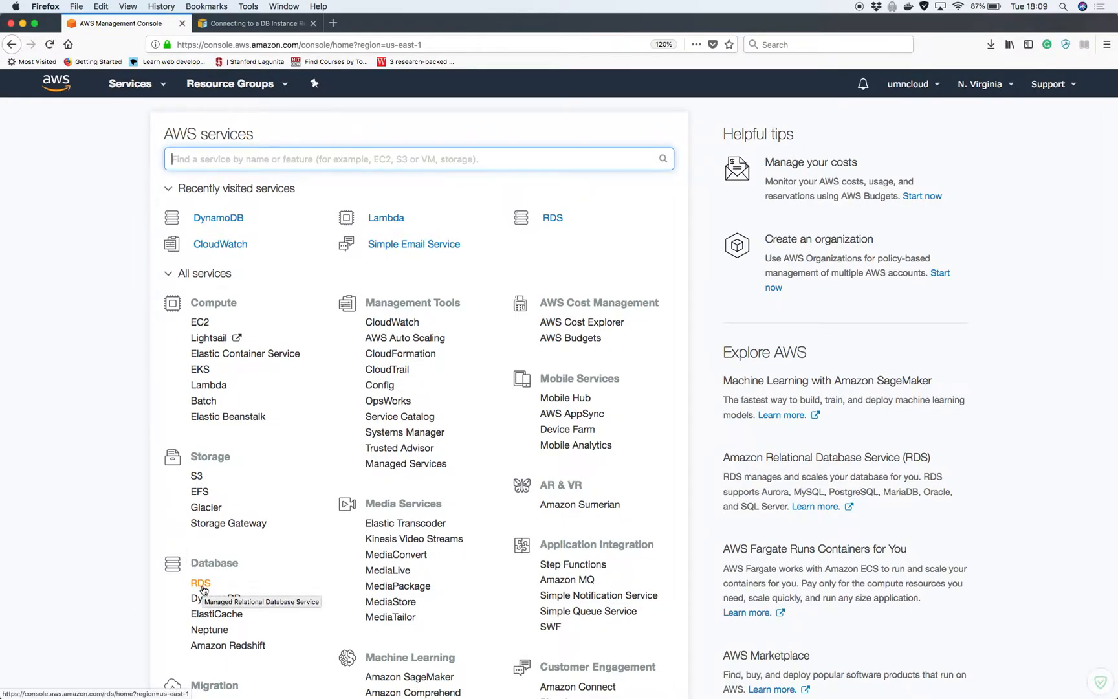
left_click(202, 586)
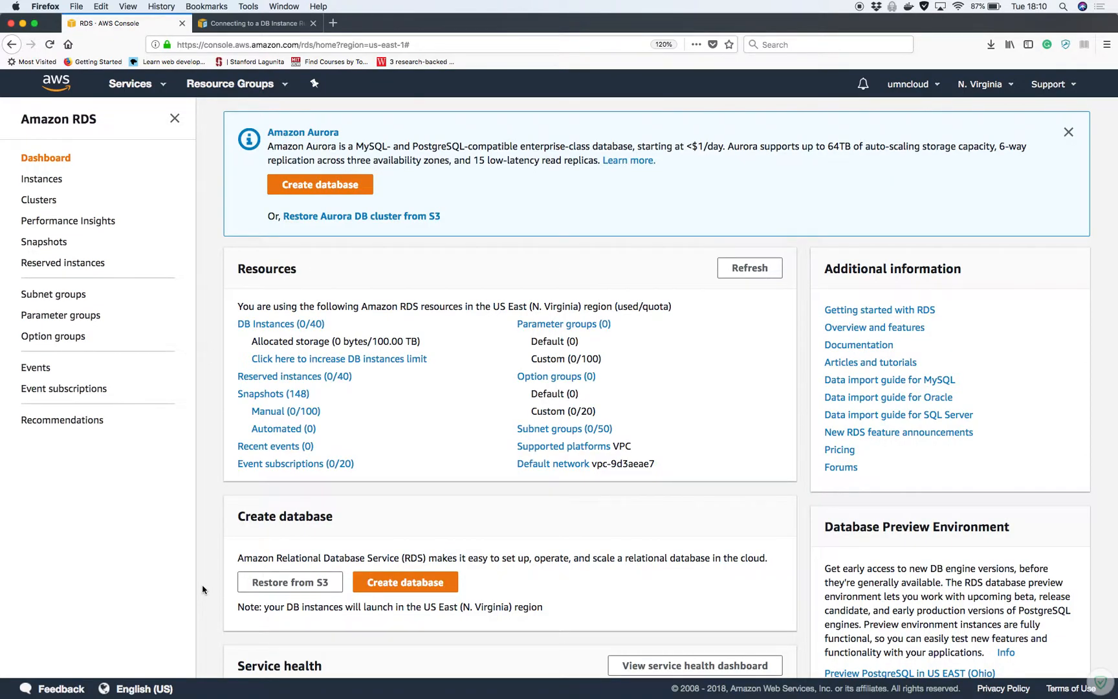
left_click(175, 123)
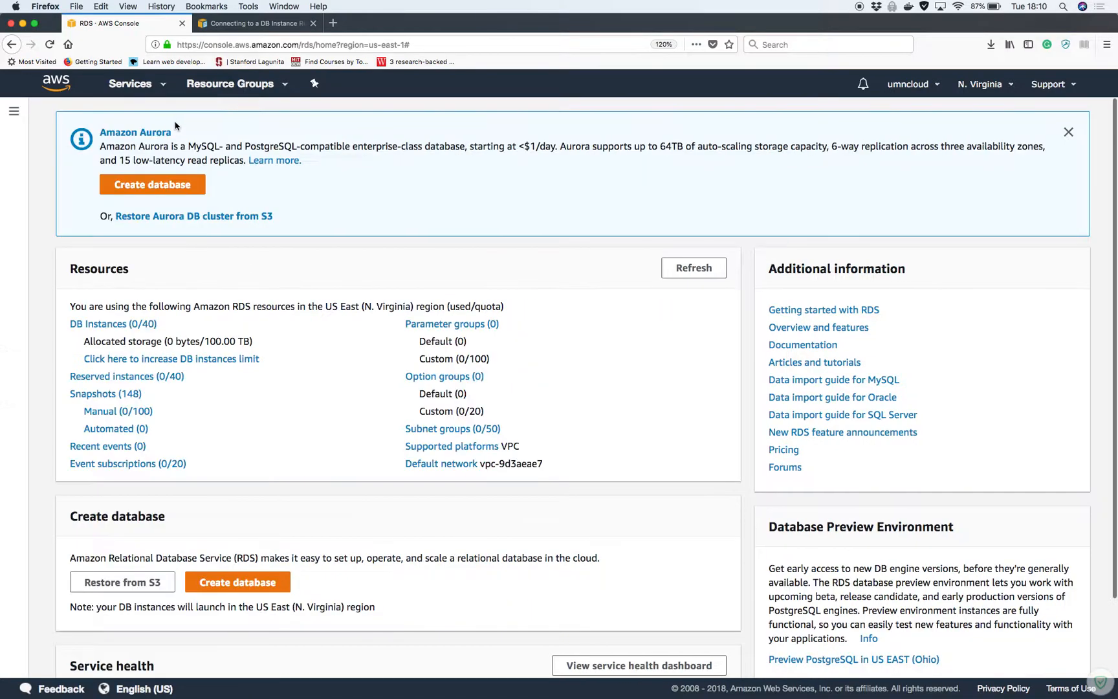
left_click(112, 323)
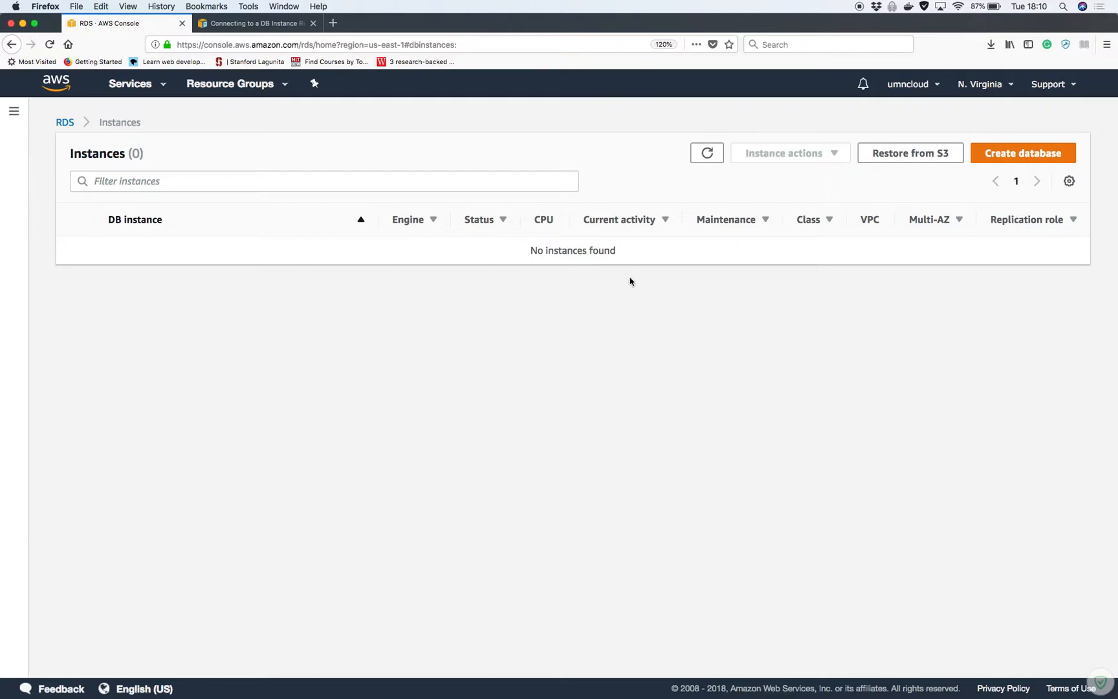
left_click(1003, 159)
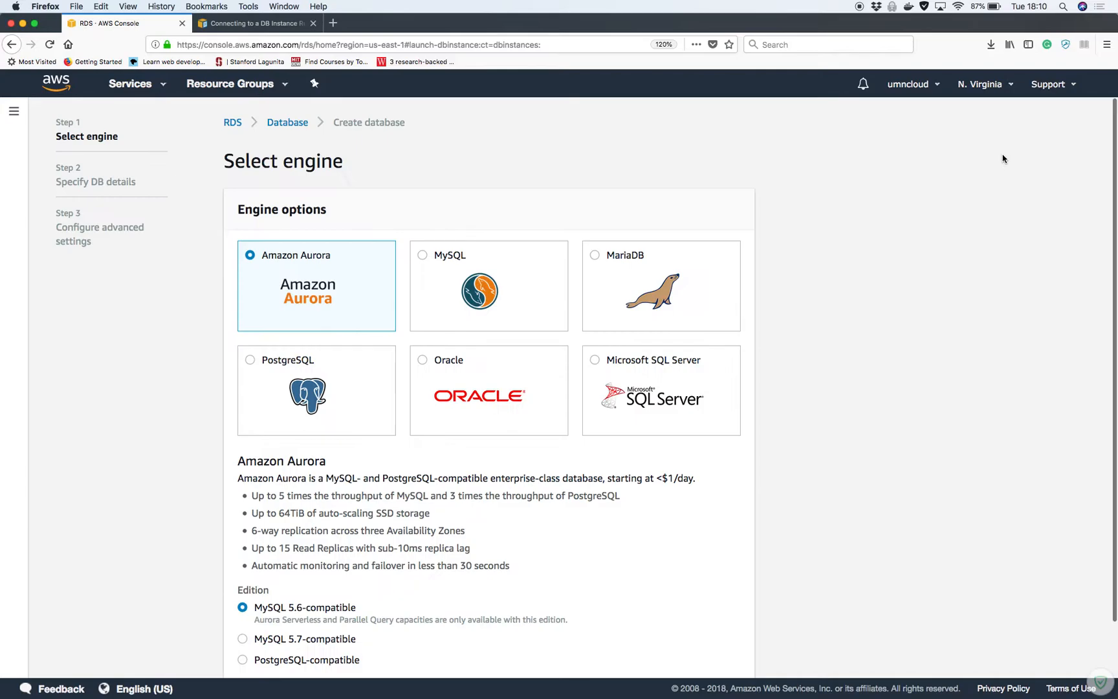
left_click(270, 374)
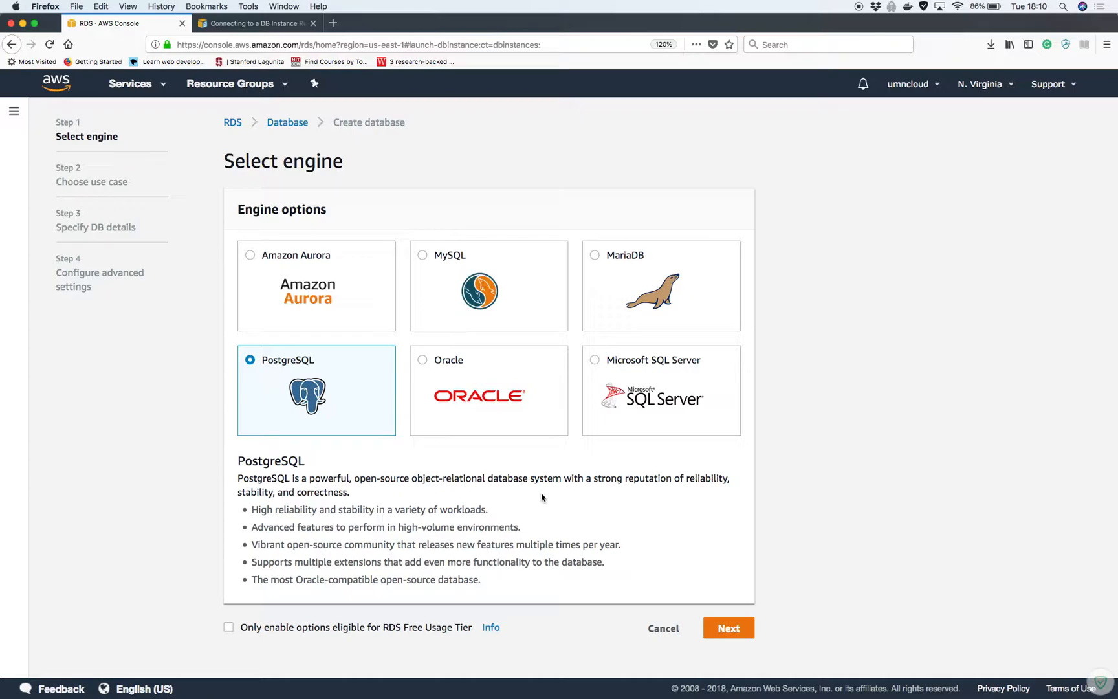
Limit options to the RDS Free Usage Tier and advance to Specify DB details
left_click(229, 627)
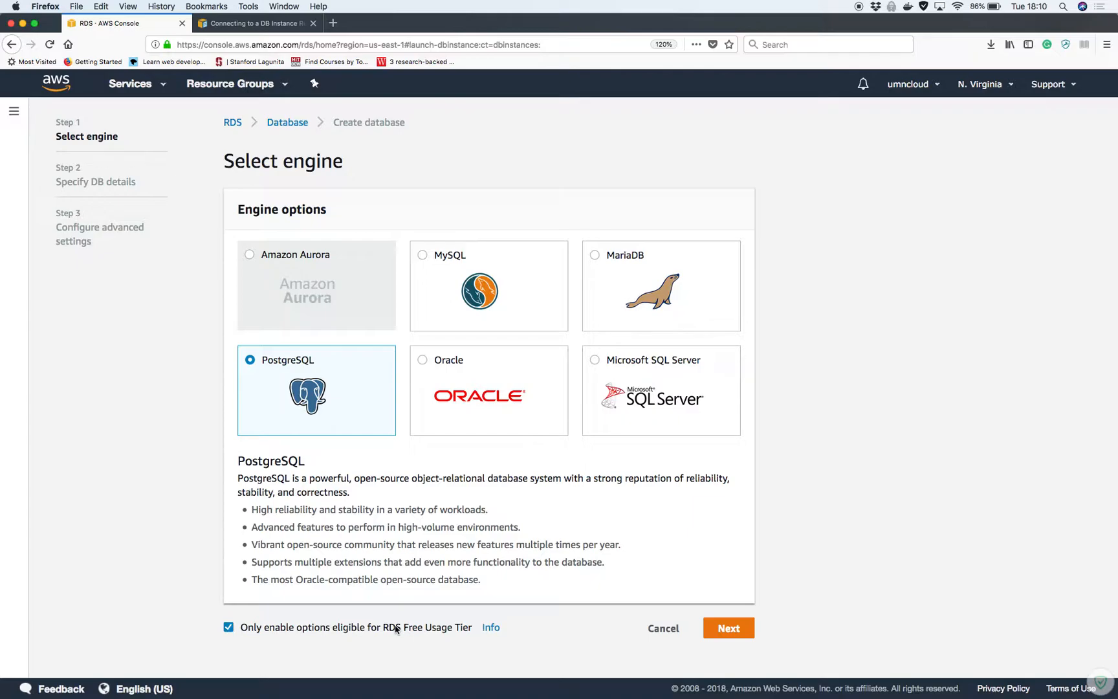
left_click(747, 626)
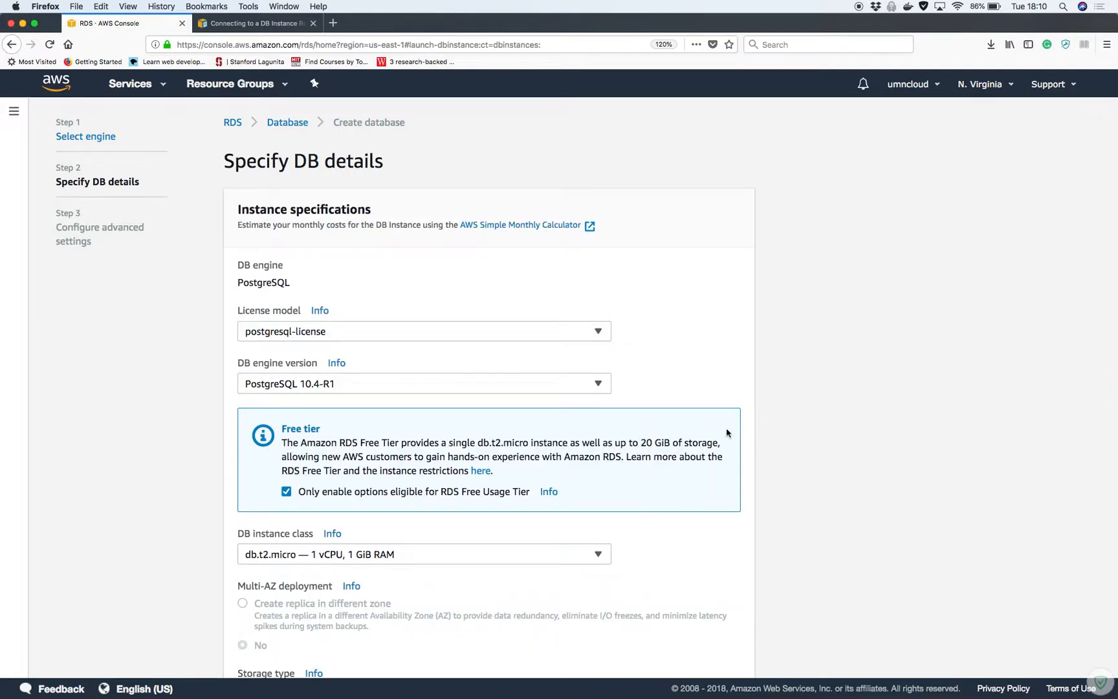
scroll(723, 377, "down", 3)
scroll(723, 377, "down", 2)
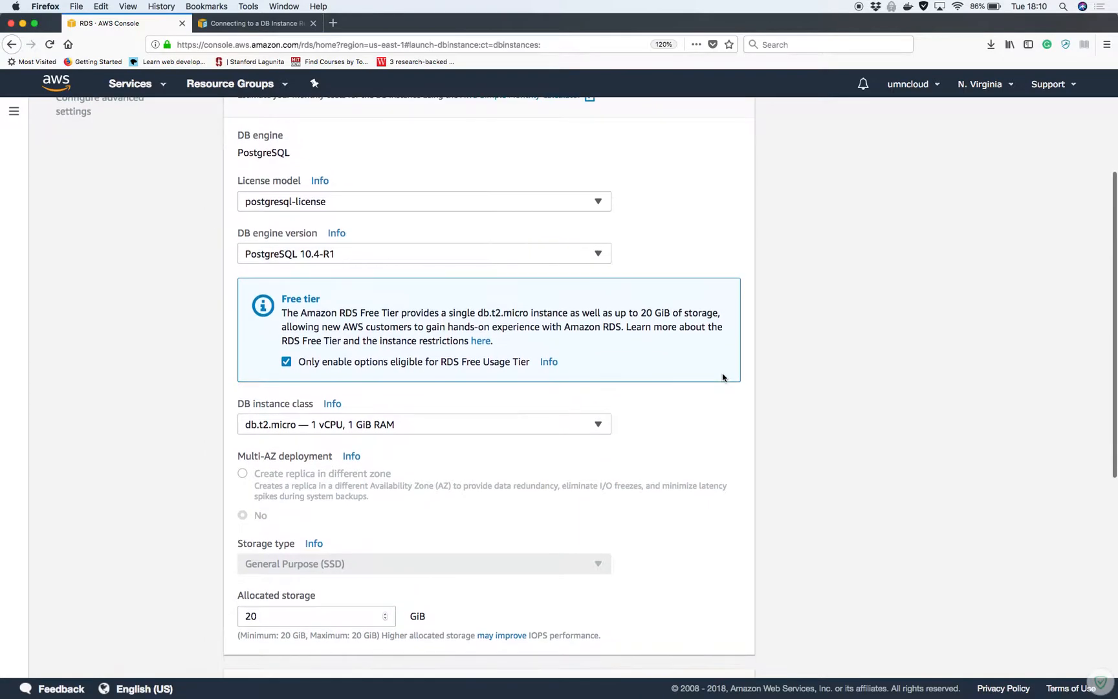
scroll(723, 378, "down", 3)
scroll(723, 378, "up", 8)
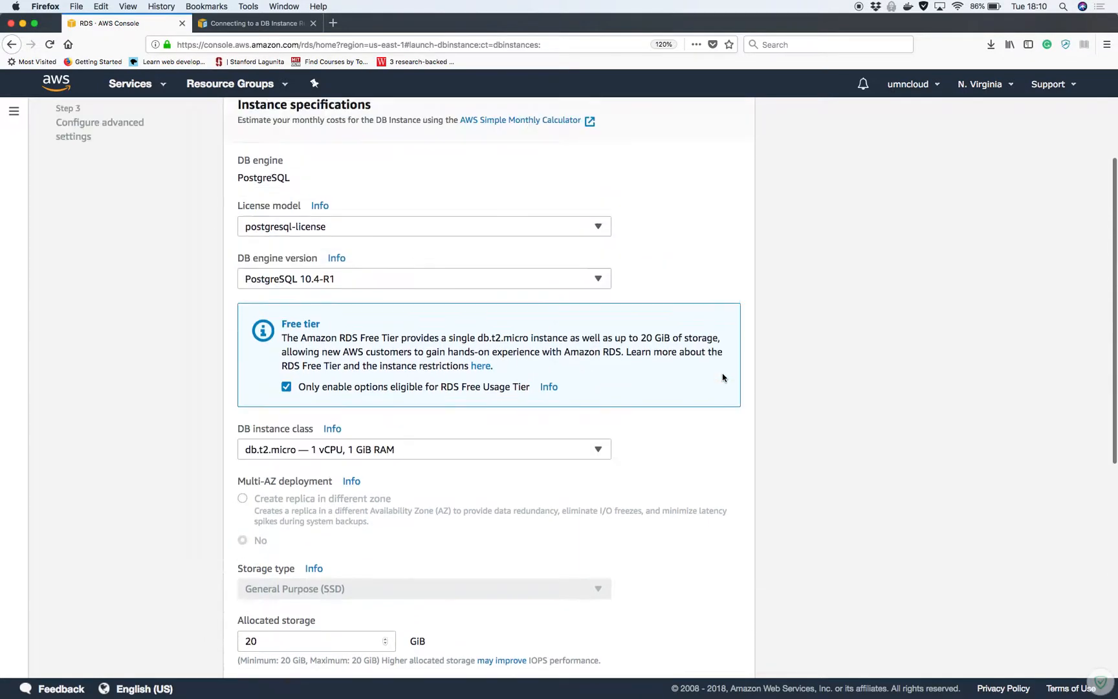
scroll(723, 377, "down", 3)
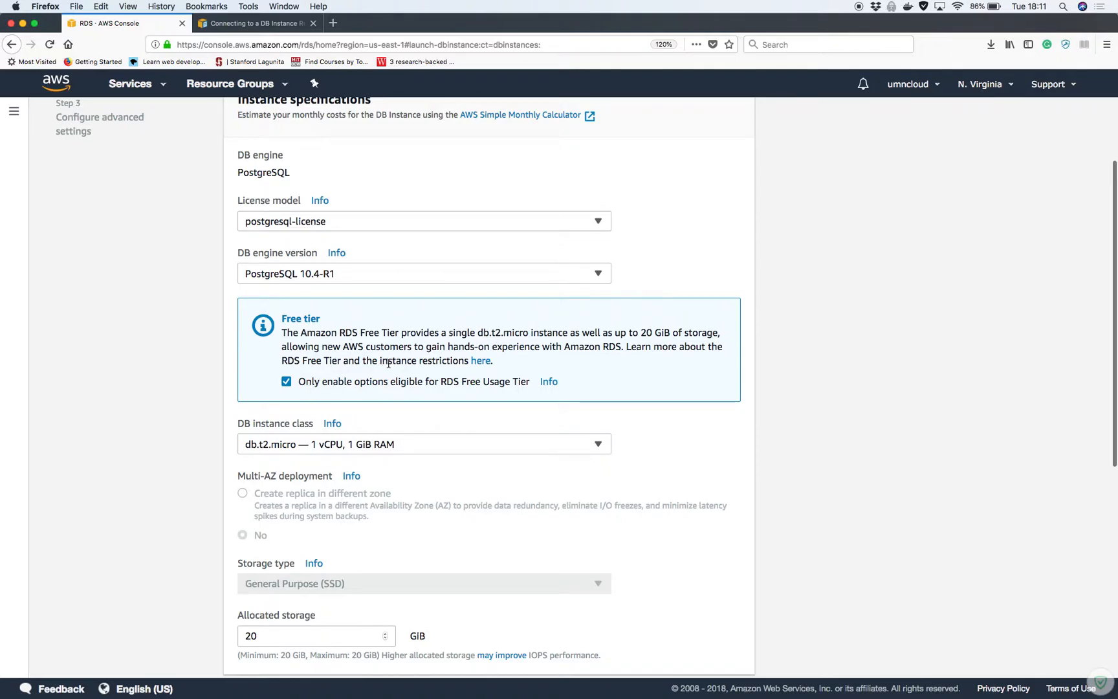
scroll(130, 433, "down", 6)
scroll(131, 433, "down", 7)
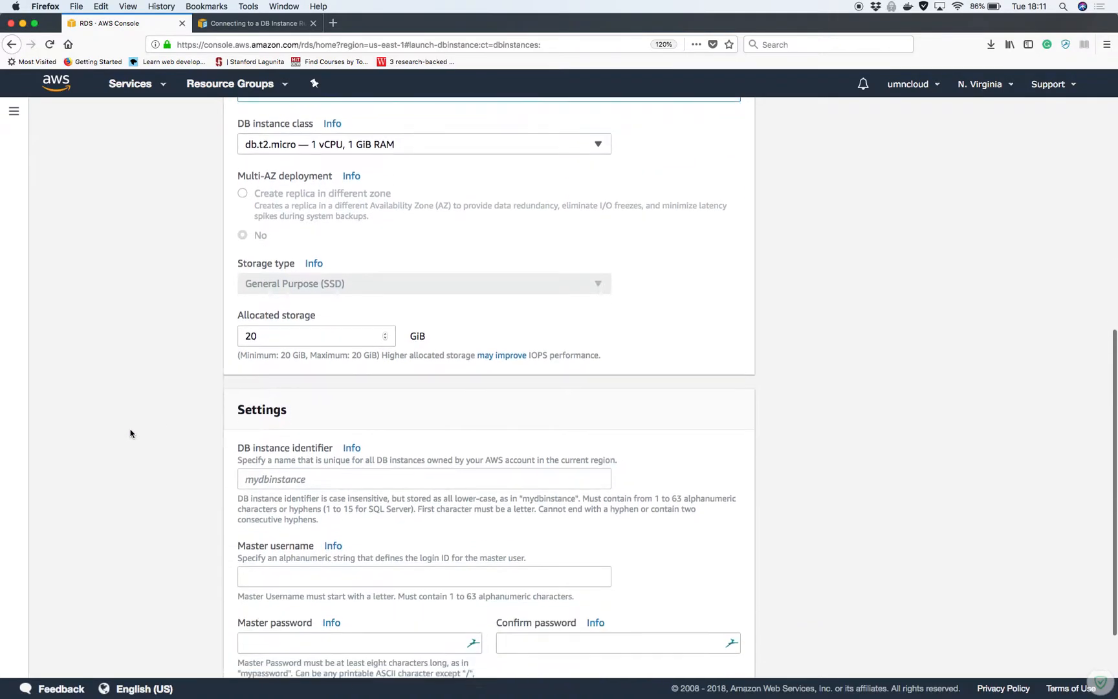
Set the DB instance identifier to temp-db, replacing the invalid underscore with a hyphen
left_click(319, 407)
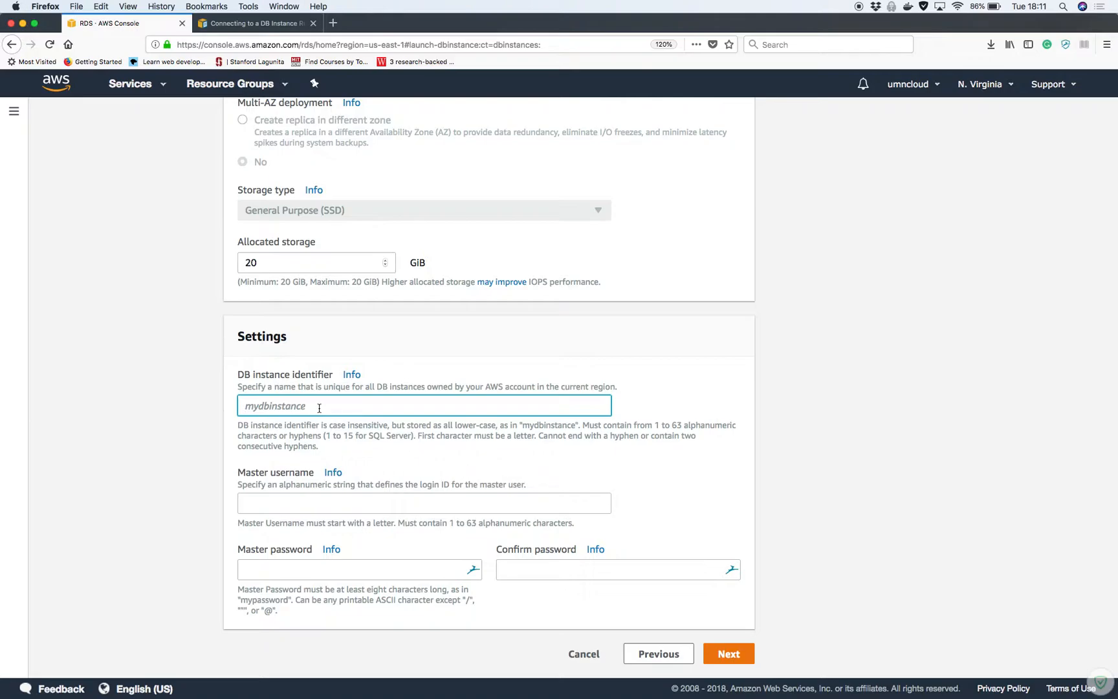
type("temp_db")
left_click(307, 504)
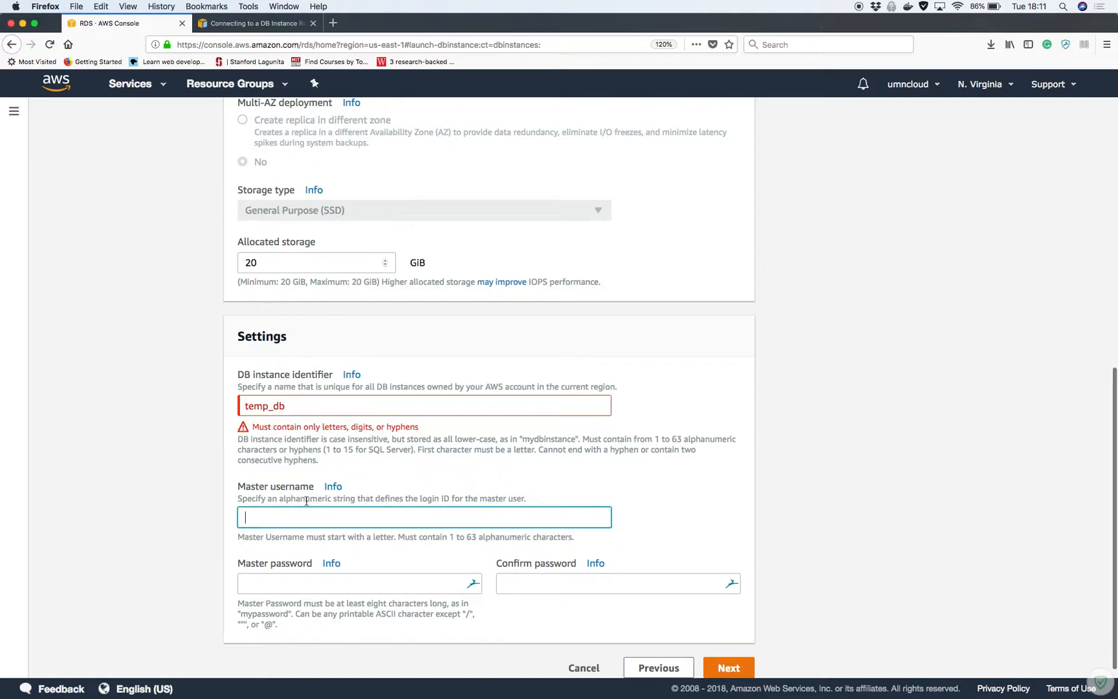
left_click(271, 407)
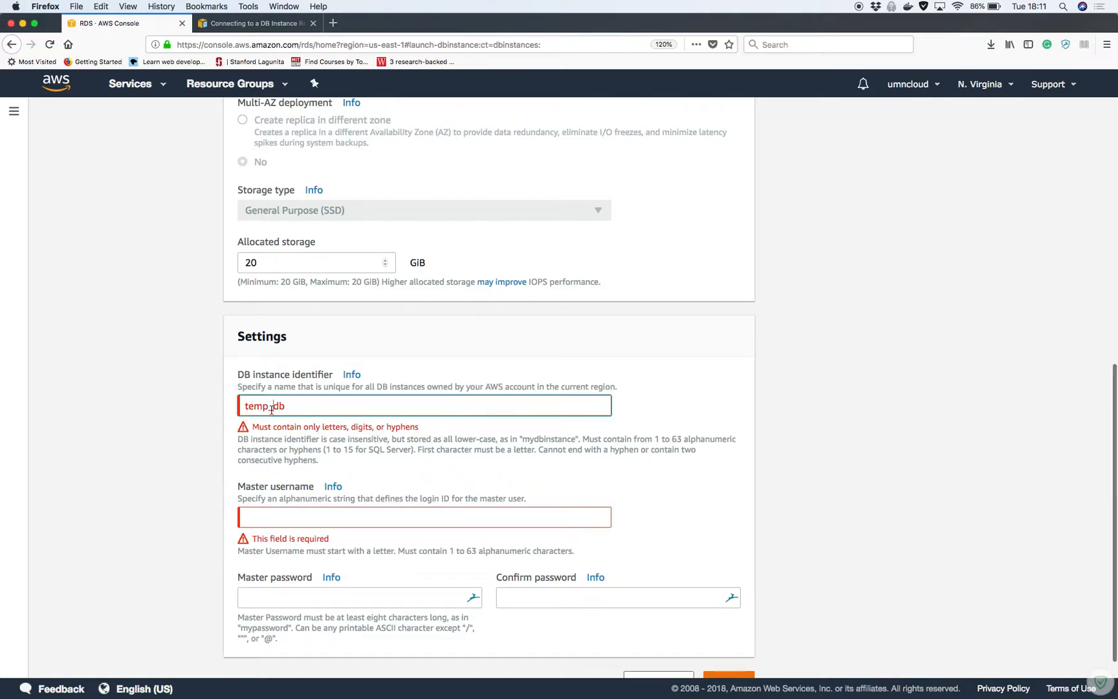
key("BackSpace")
type("-")
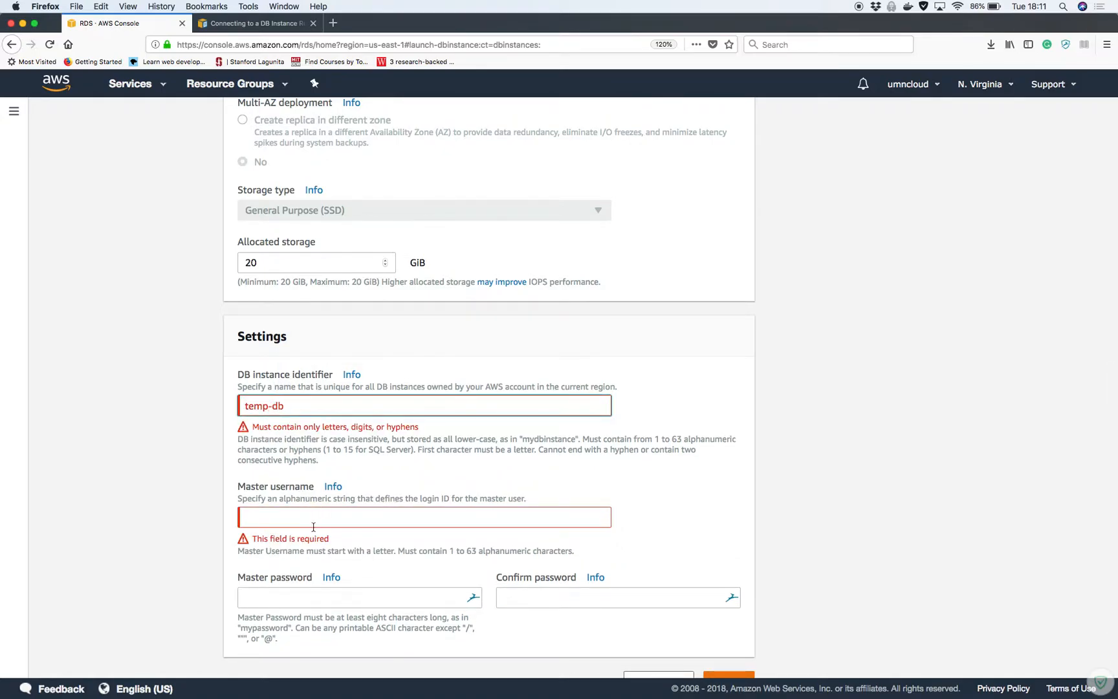
Enter the master username, password and matching confirmation, then continue to advanced settings
left_click(311, 519)
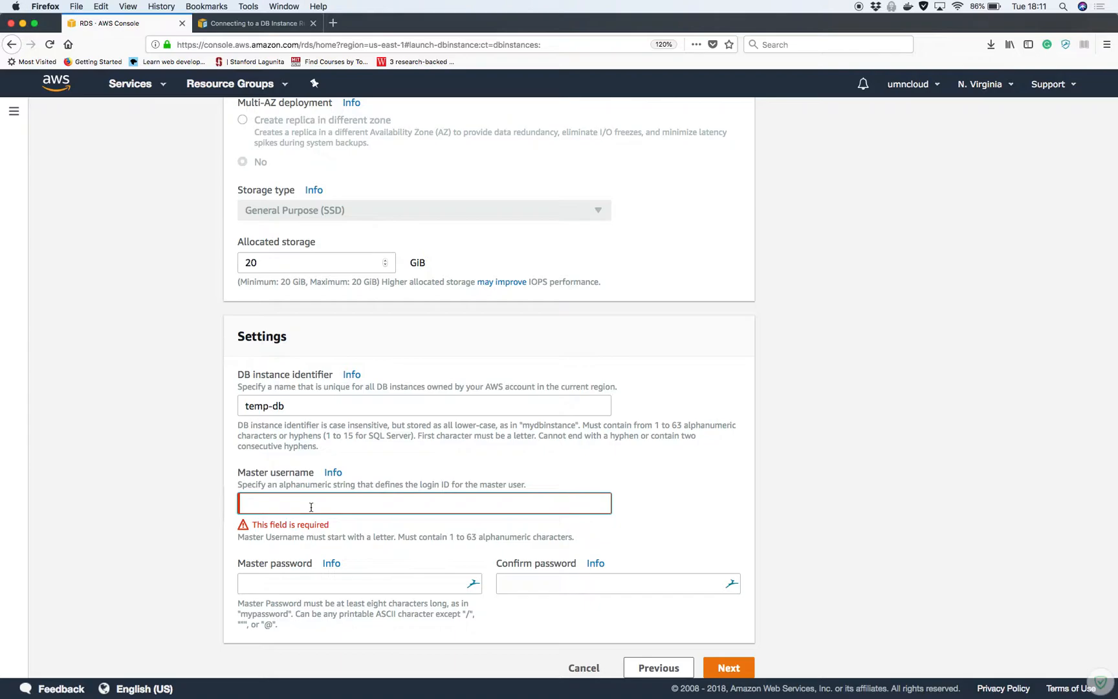
type("awsmaster")
left_click(318, 578)
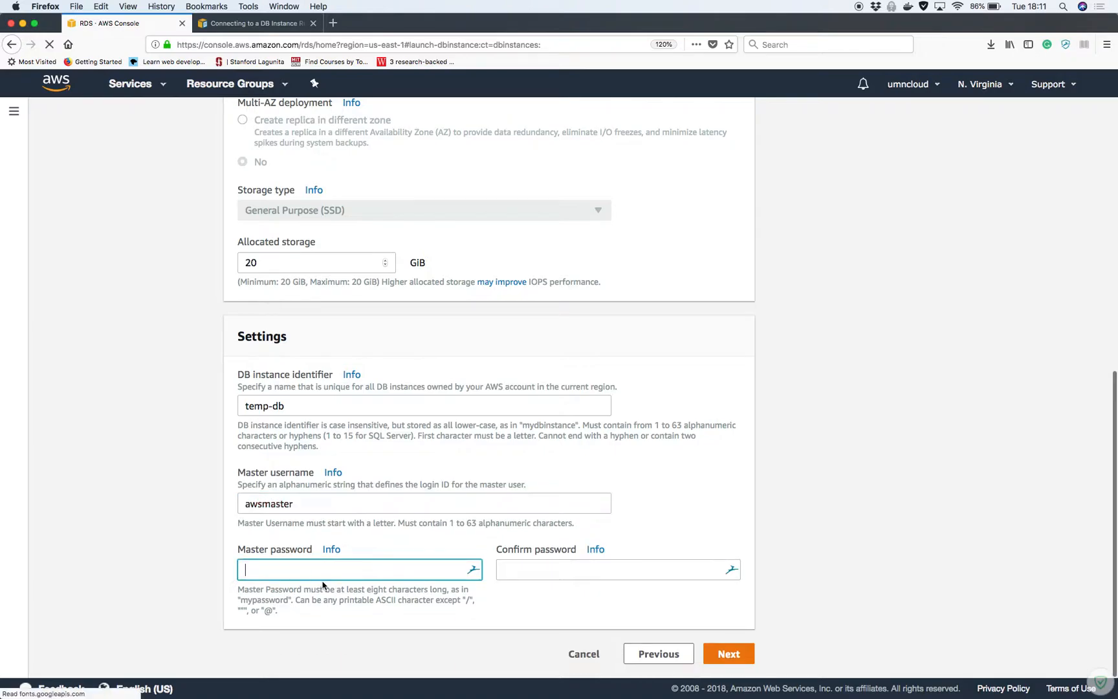
left_click(233, 573)
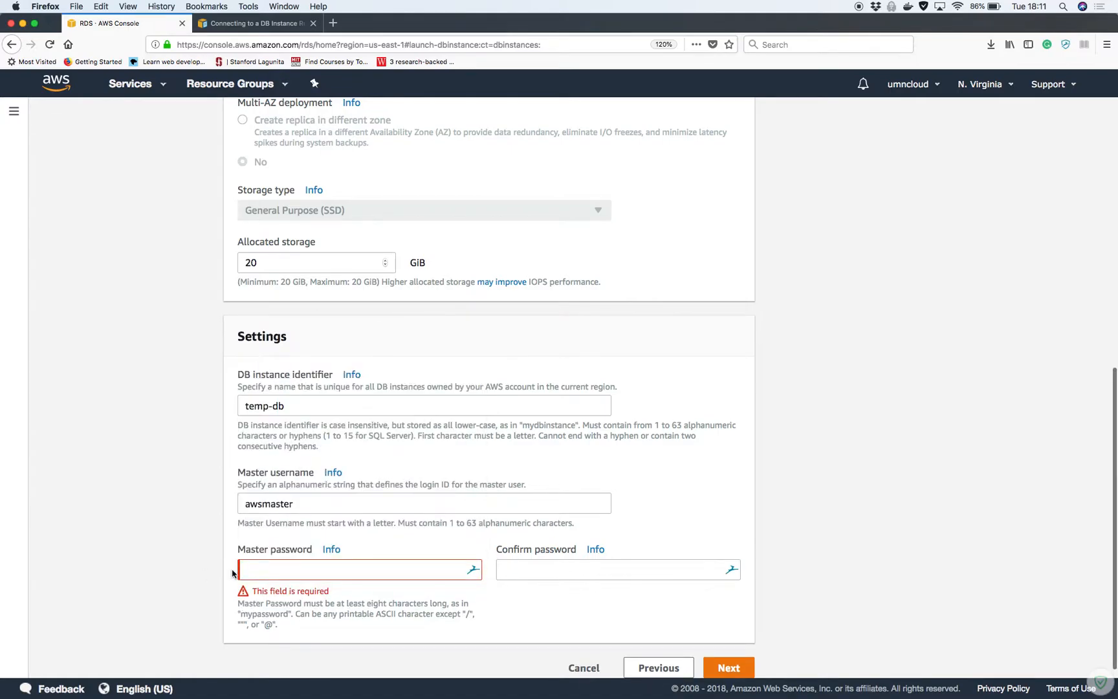
left_click(327, 564)
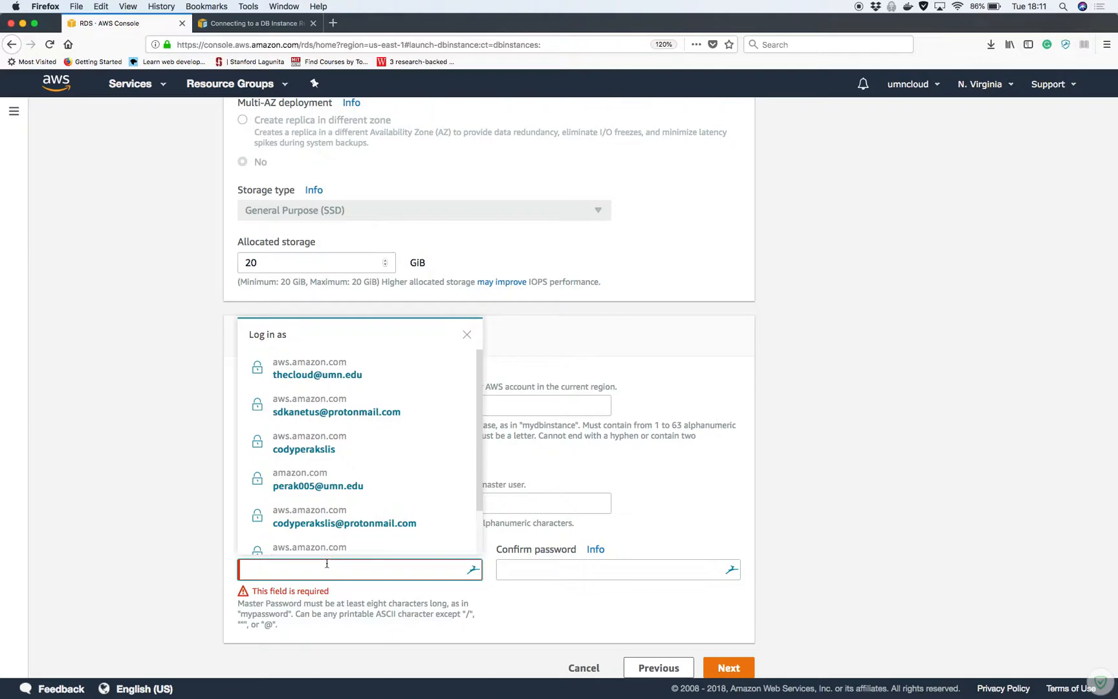
type("••••••")
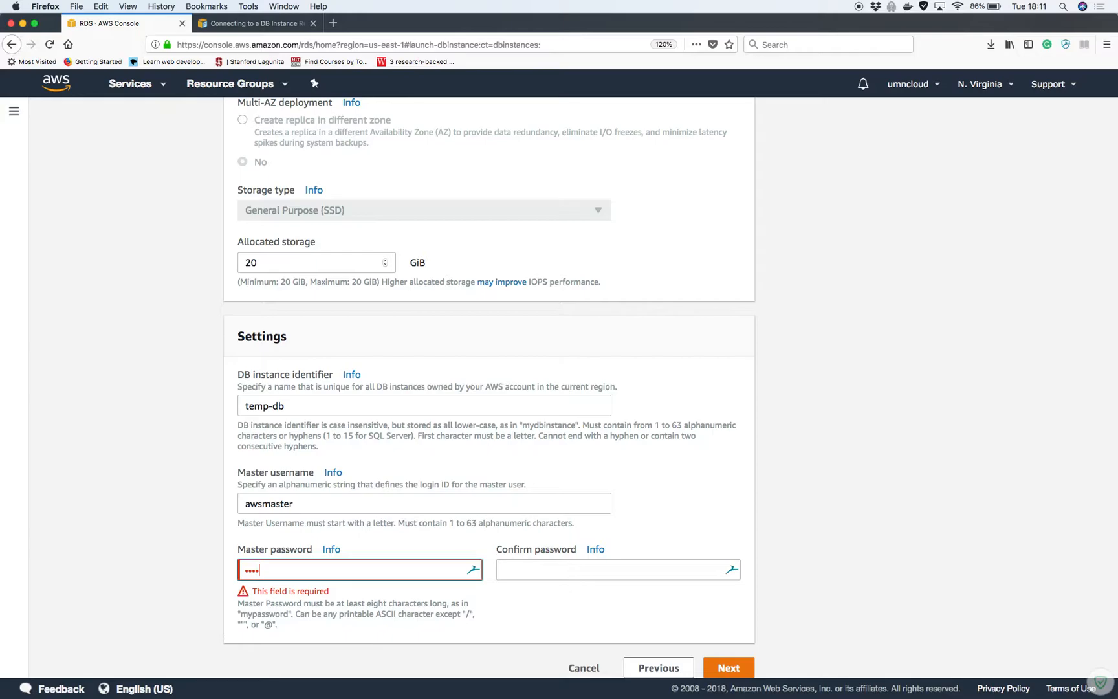
type("••")
left_click(576, 571)
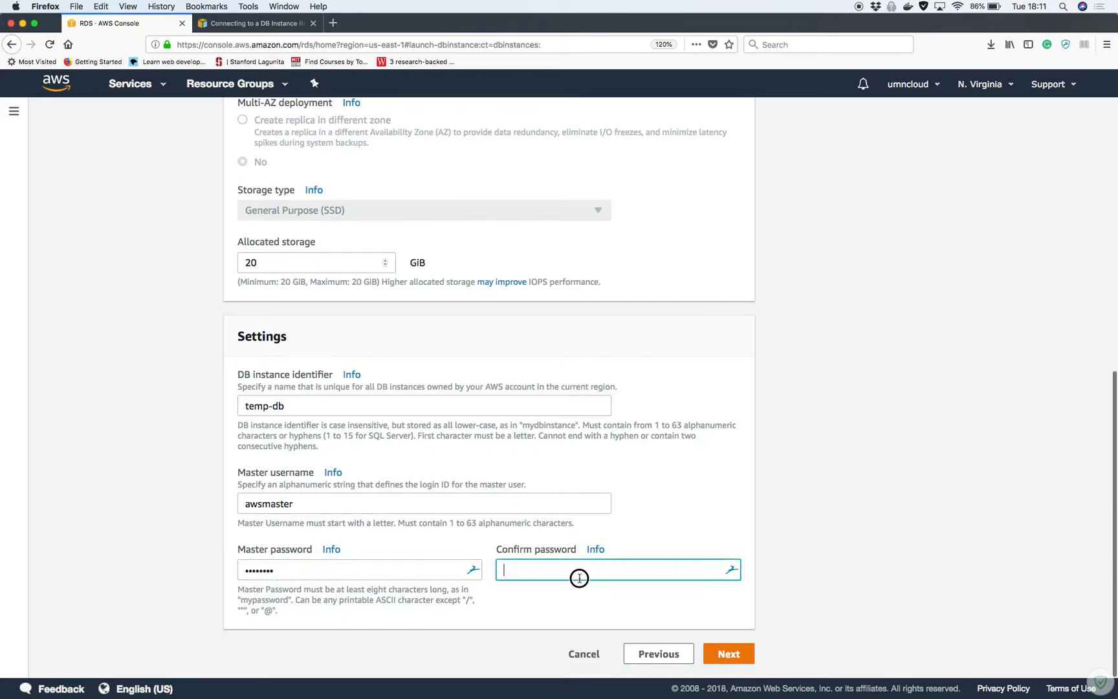
type("••••••••")
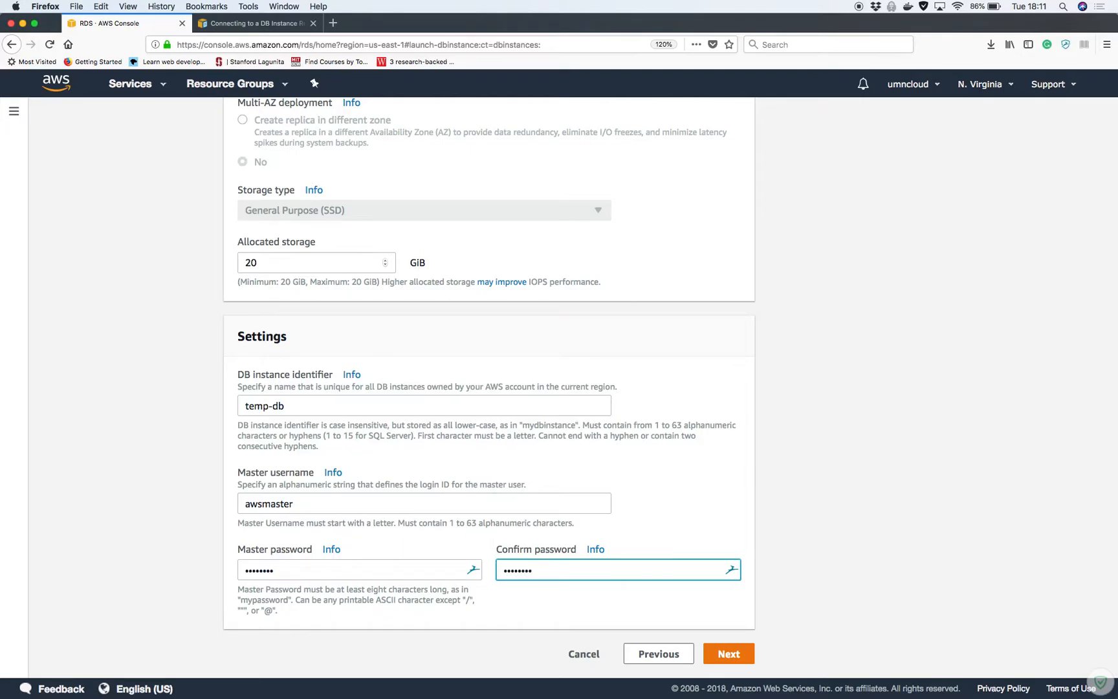
left_click(712, 652)
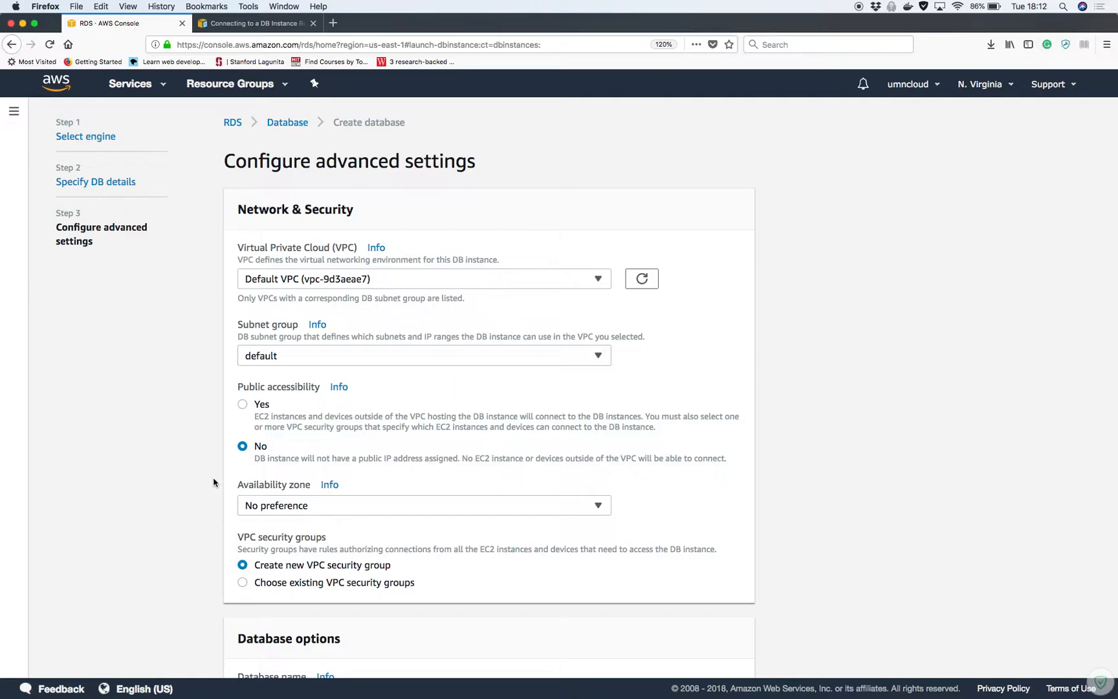
Make the database publicly accessible and name it umncloud_temp
left_click(242, 404)
scroll(220, 576, "down", 5)
scroll(220, 576, "down", 3)
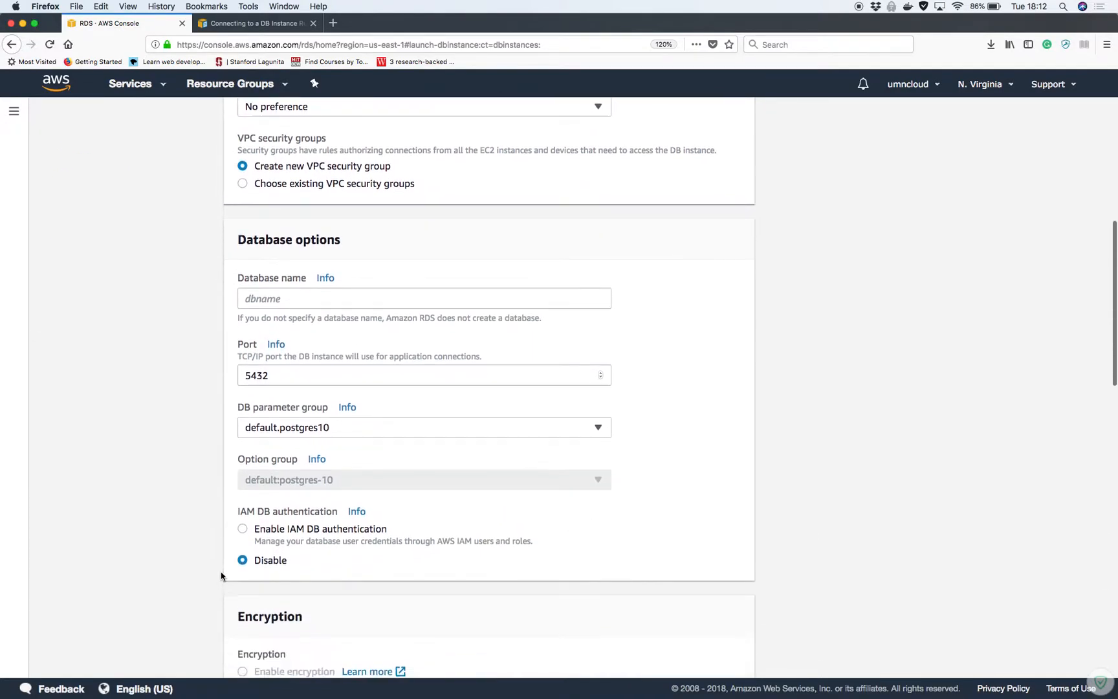
left_click(313, 275)
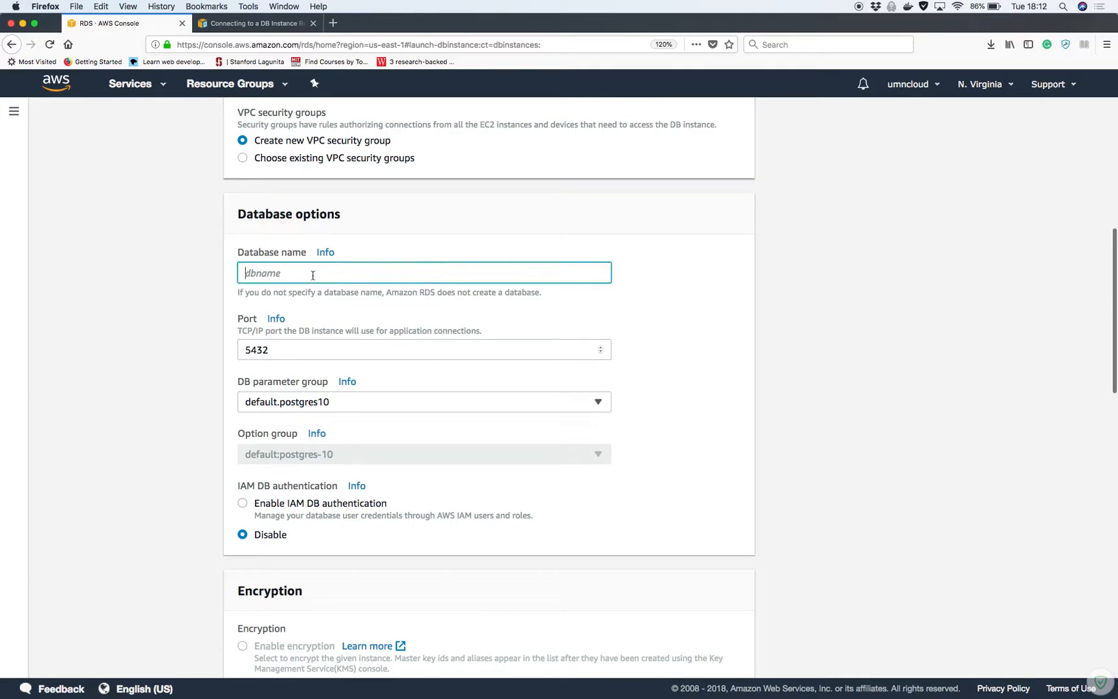
type("umn")
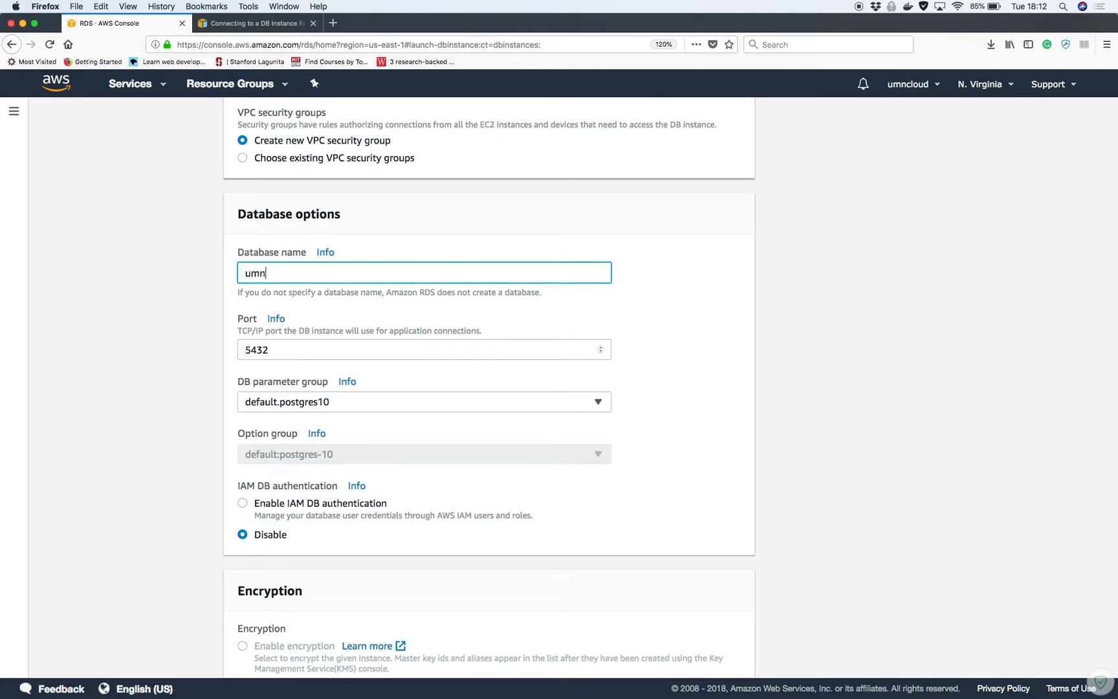
type("cloud-temp")
left_click(290, 273)
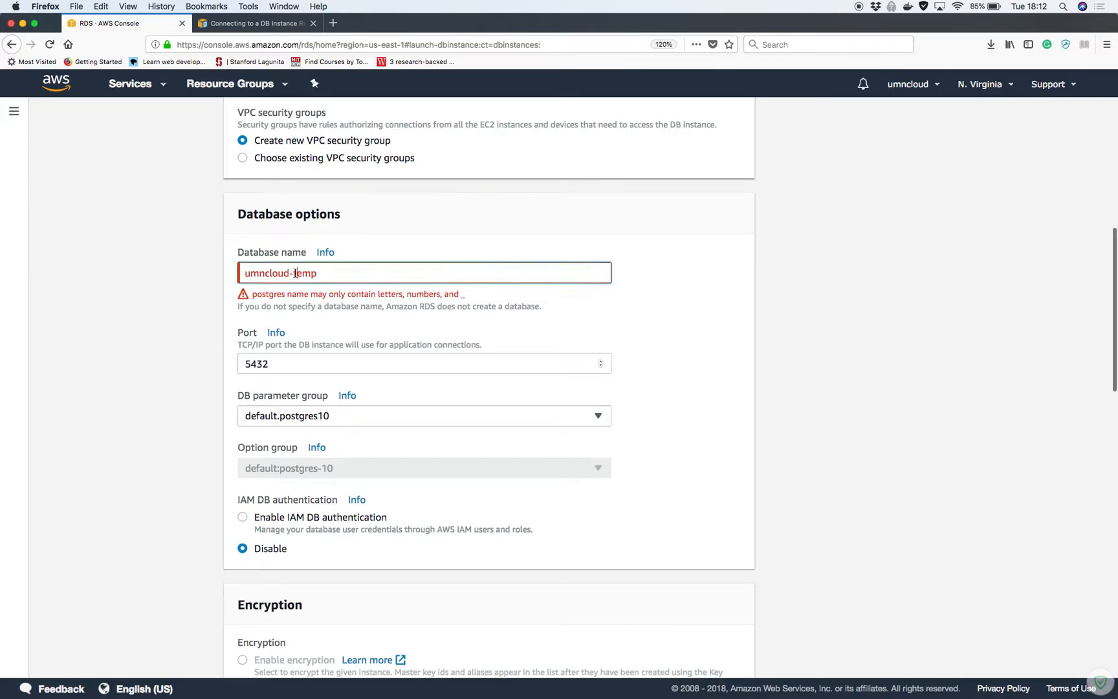
key("BackSpace")
type("_")
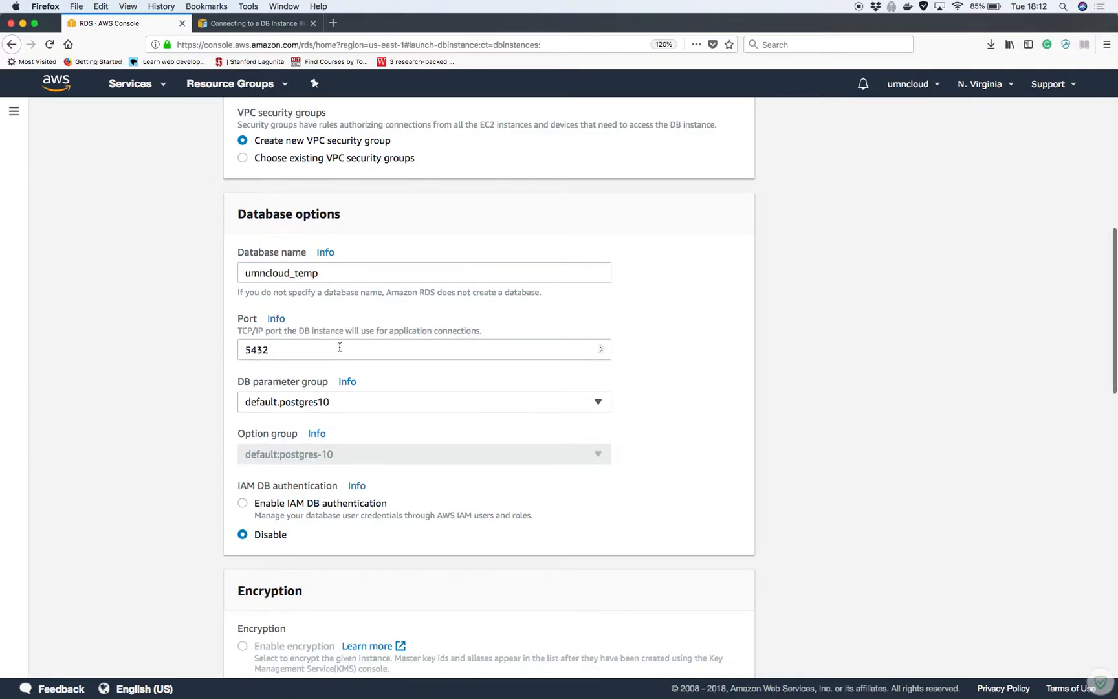
Uncheck Enable deletion protection and submit the database for creation
scroll(487, 386, "down", 1)
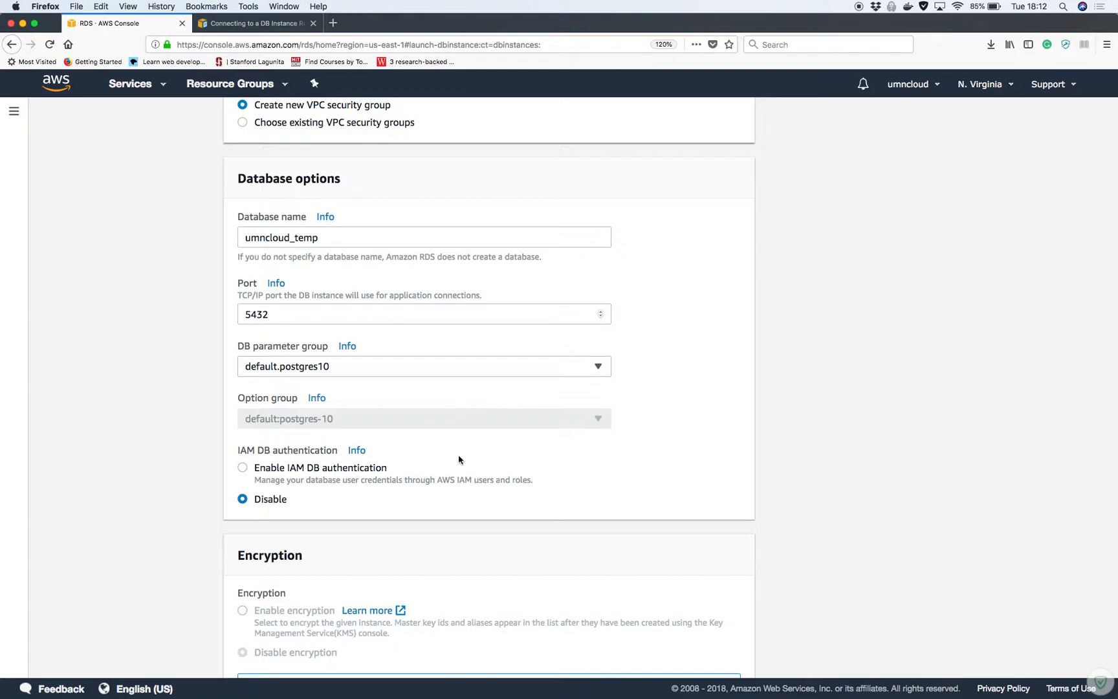
scroll(476, 454, "down", 1)
scroll(475, 455, "down", 2)
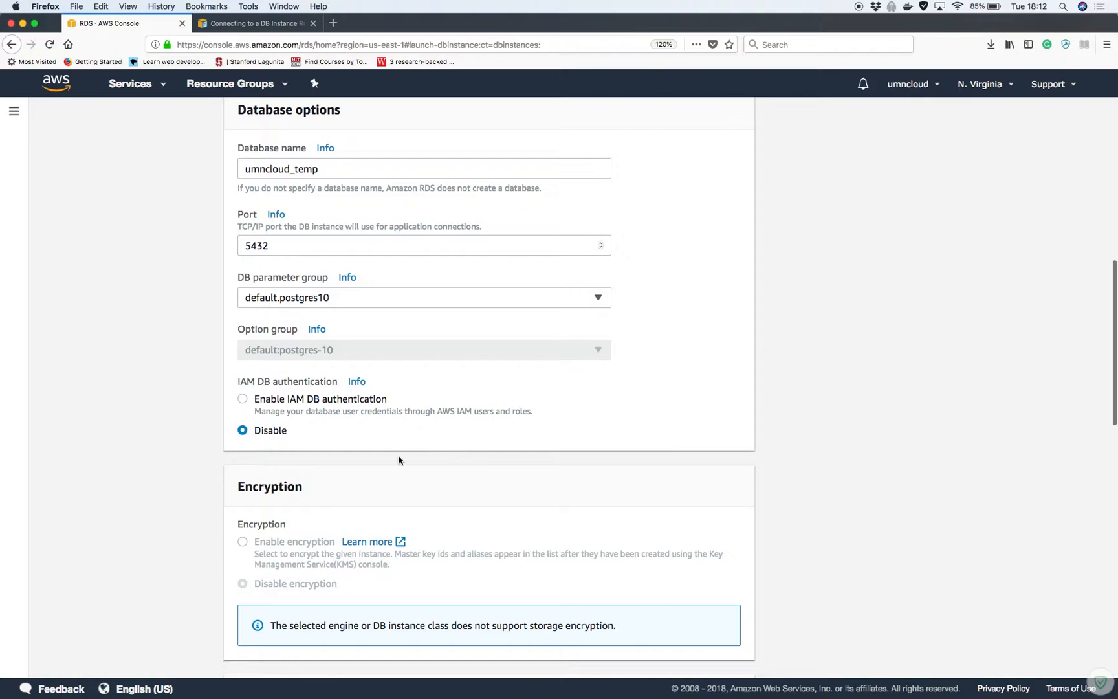
scroll(394, 491, "down", 3)
scroll(395, 493, "down", 8)
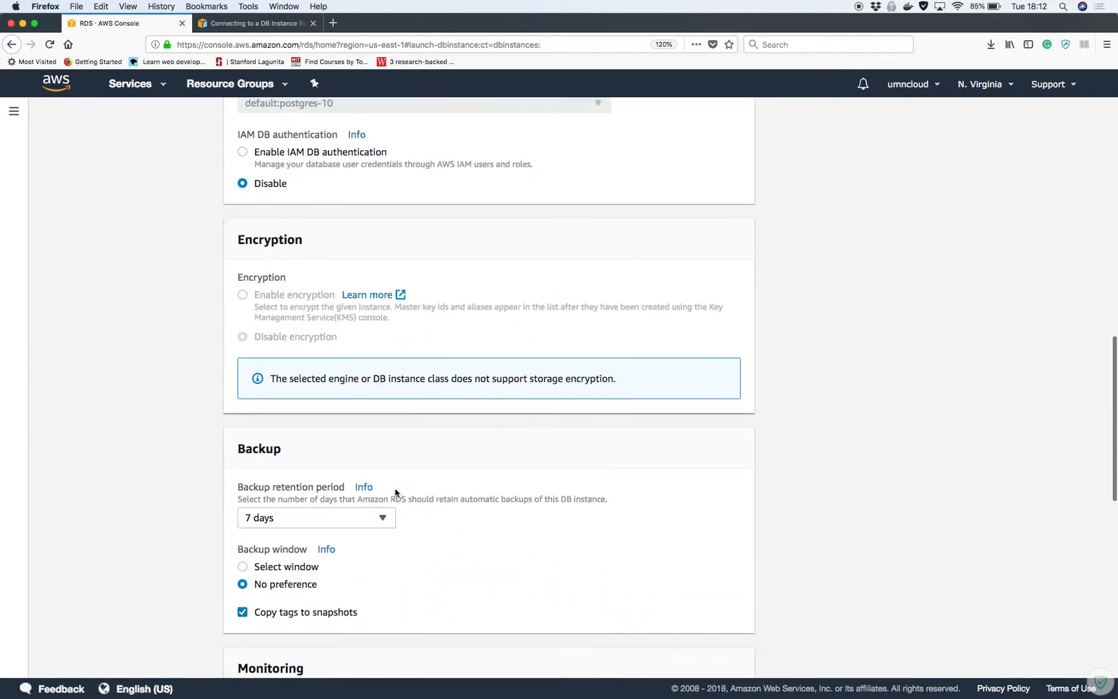
scroll(395, 493, "down", 2)
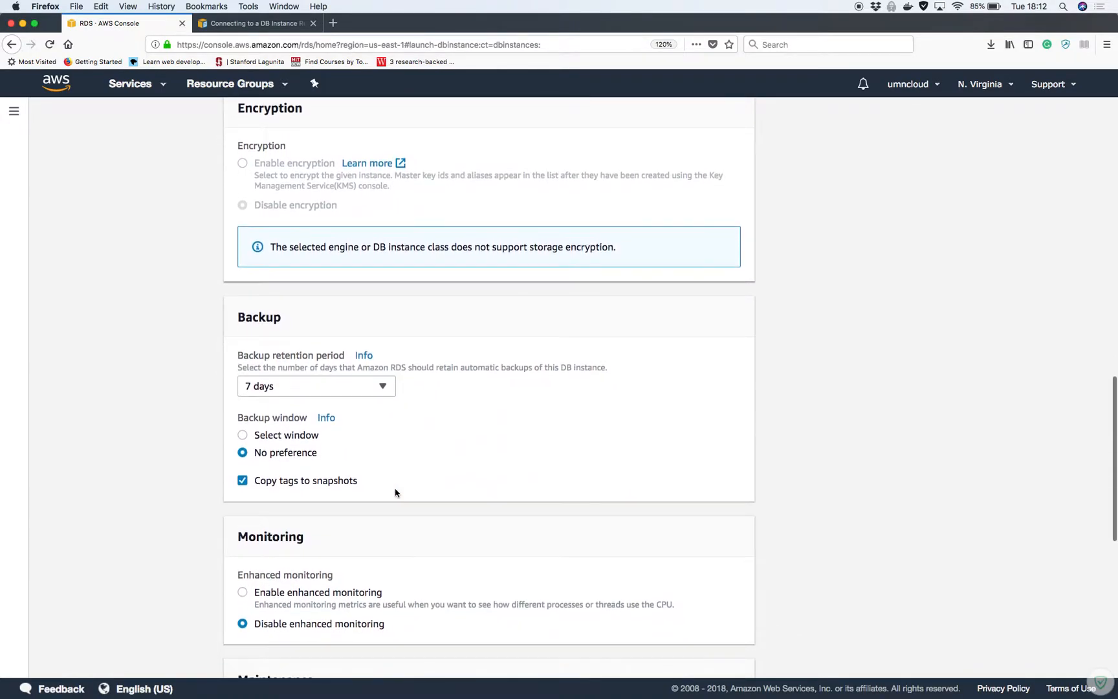
scroll(396, 493, "down", 3)
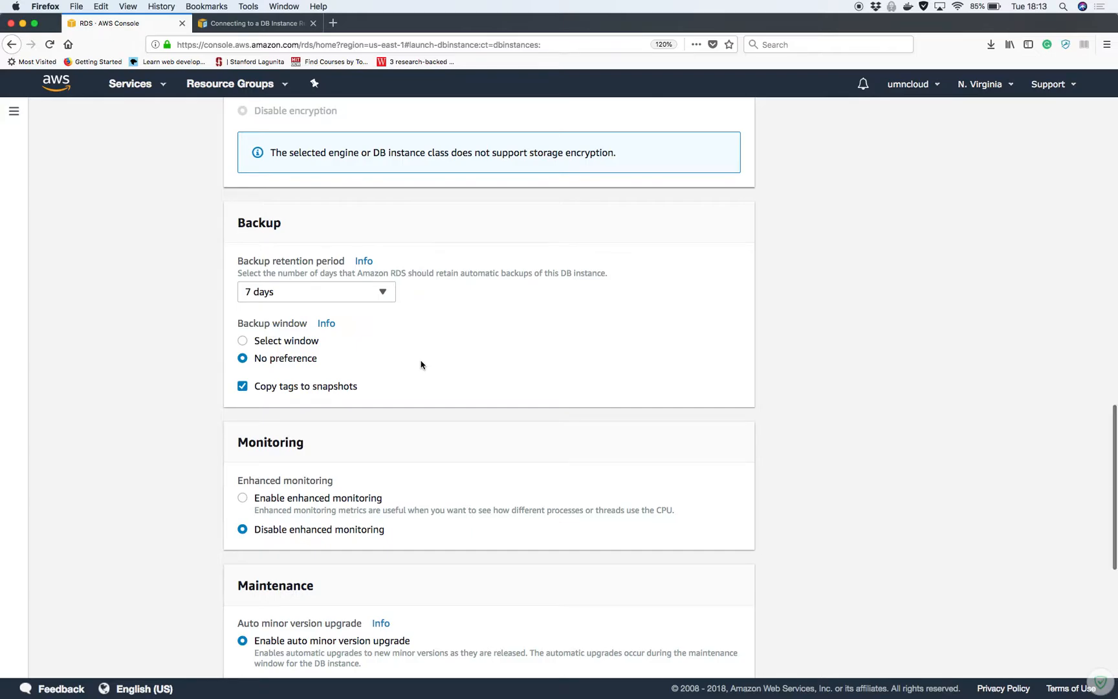
scroll(421, 364, "down", 5)
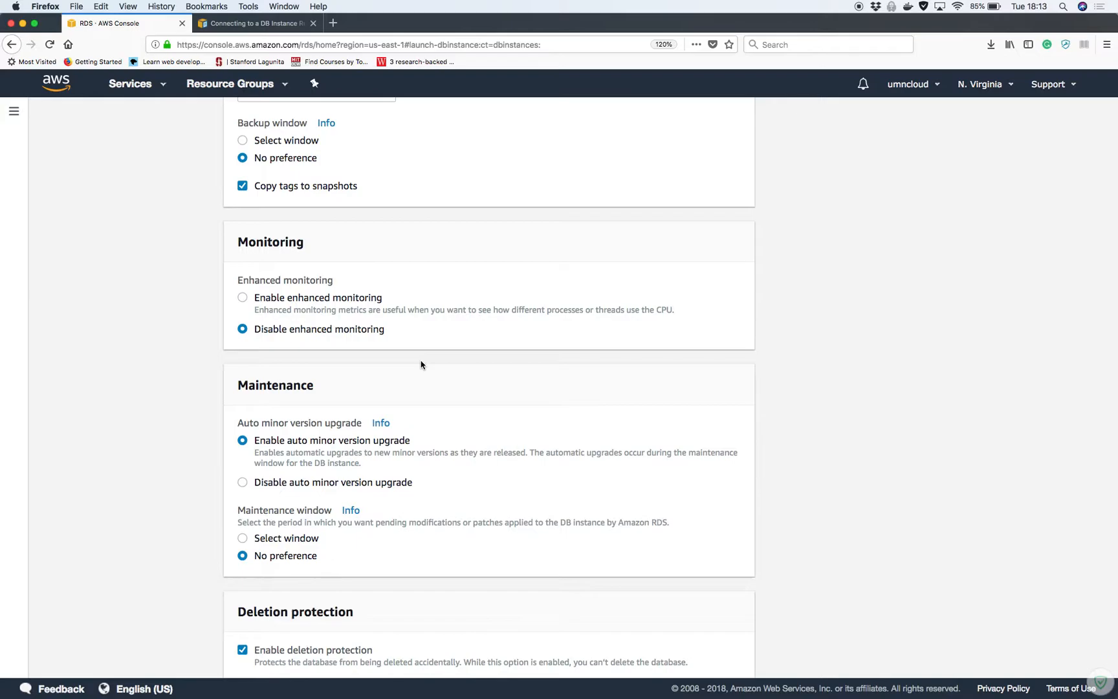
scroll(420, 364, "down", 4)
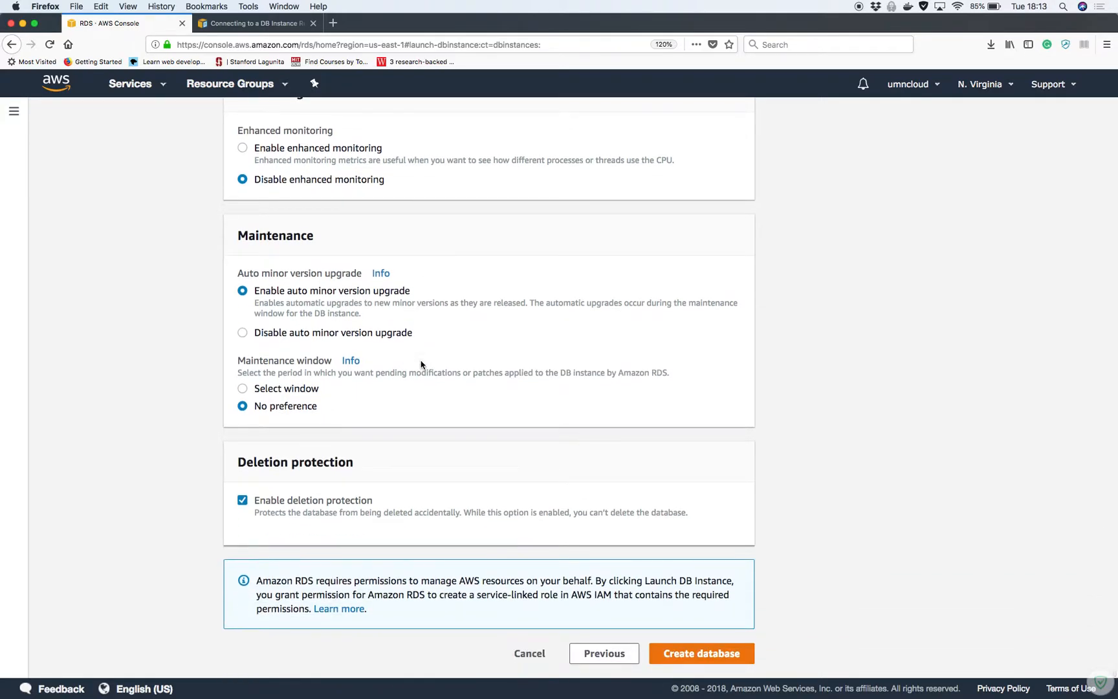
left_click(243, 504)
left_click(699, 653)
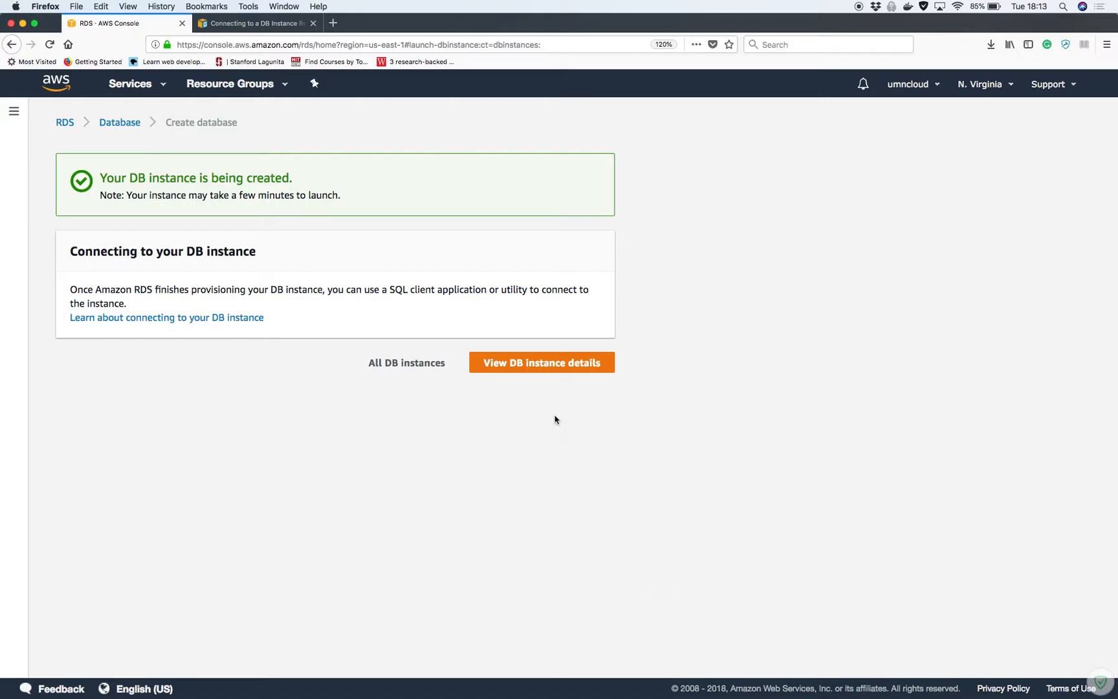
Open temp-db's details page, confirm its status reads creating, and refresh the CloudWatch metrics
left_click(523, 367)
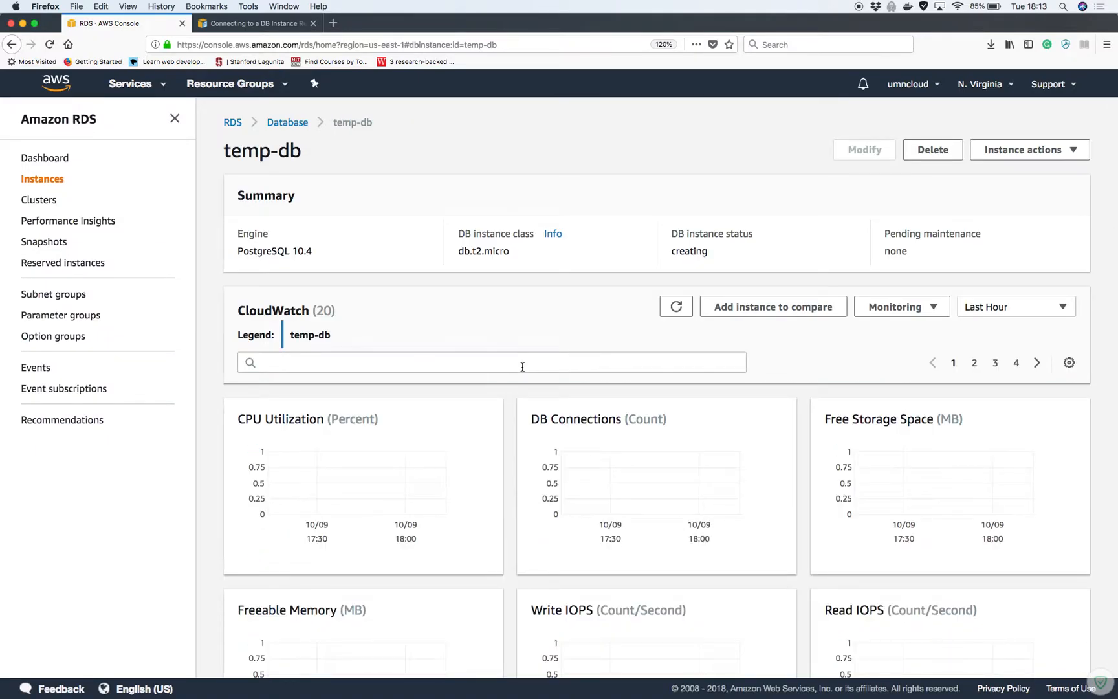
scroll(523, 367, "down", 5)
scroll(523, 367, "up", 5)
double_click(691, 251)
left_click(571, 270)
left_click(676, 307)
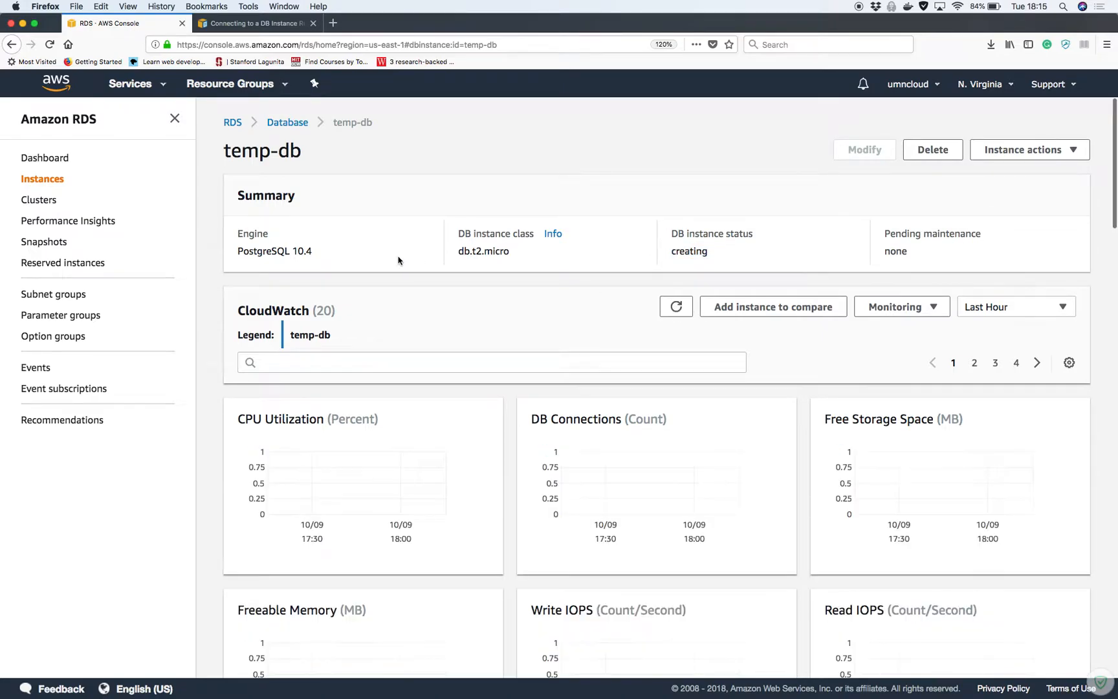
Reload the Instances list to recheck temp-db, then begin another database from Dashboard > DB Instances
left_click(50, 179)
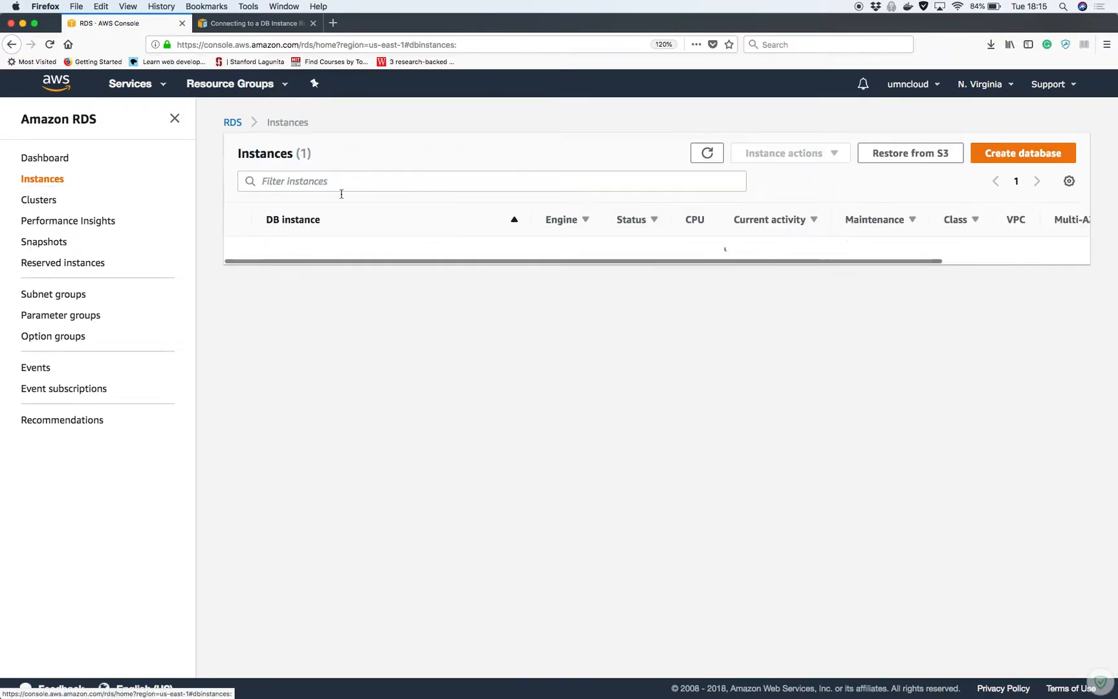
left_click(709, 157)
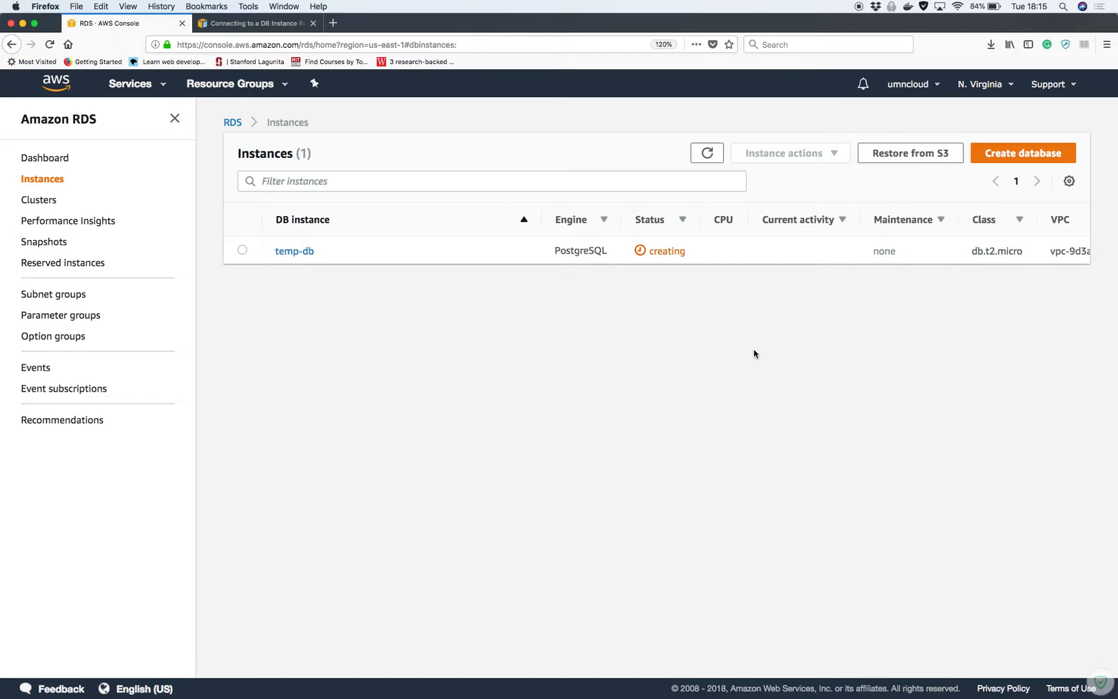
left_click(66, 157)
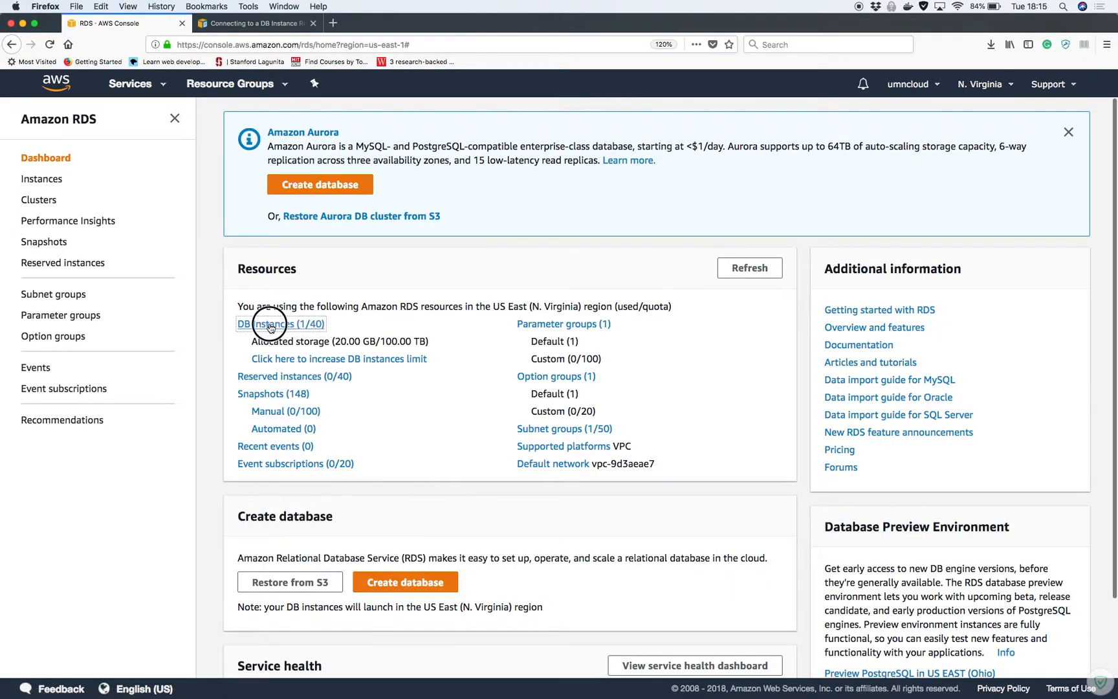
left_click(272, 325)
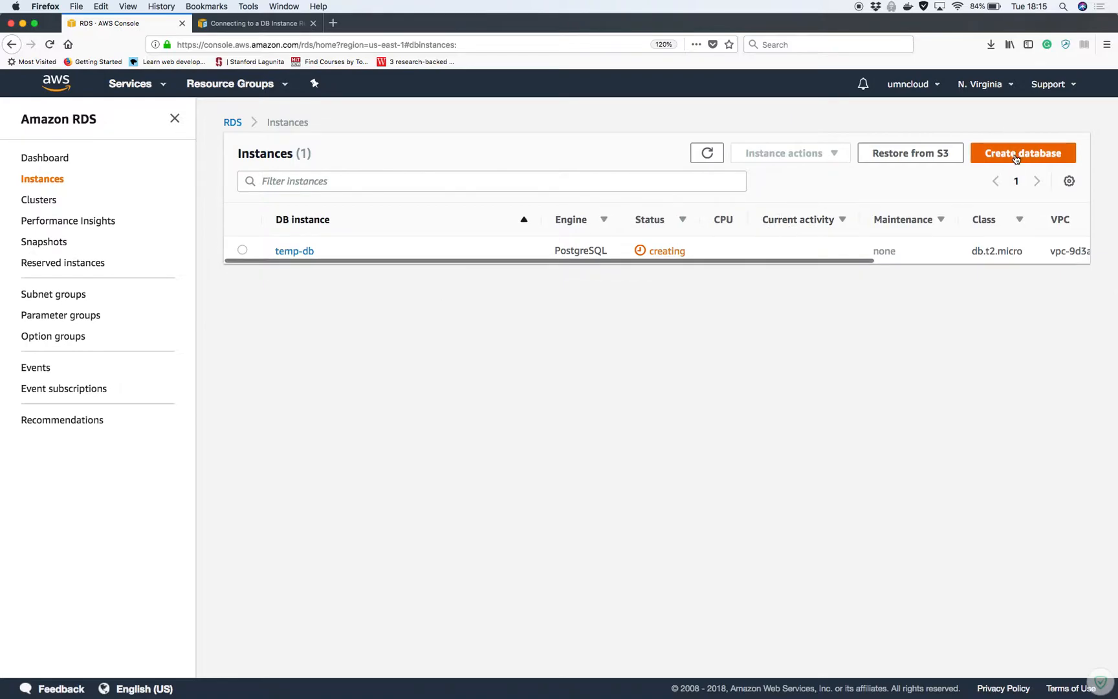
left_click(1011, 156)
Enable the free-tier-only option, then abandon the wizard via the RDS breadcrumb
scroll(356, 492, "down", 2)
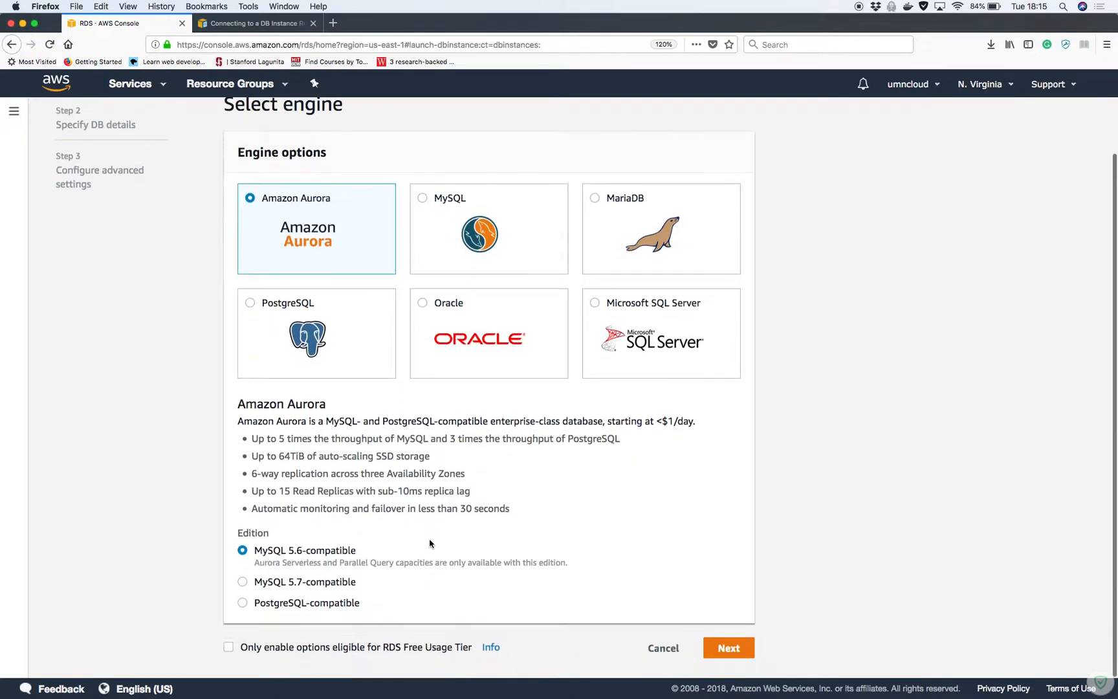
left_click(231, 650)
scroll(372, 562, "down", 2)
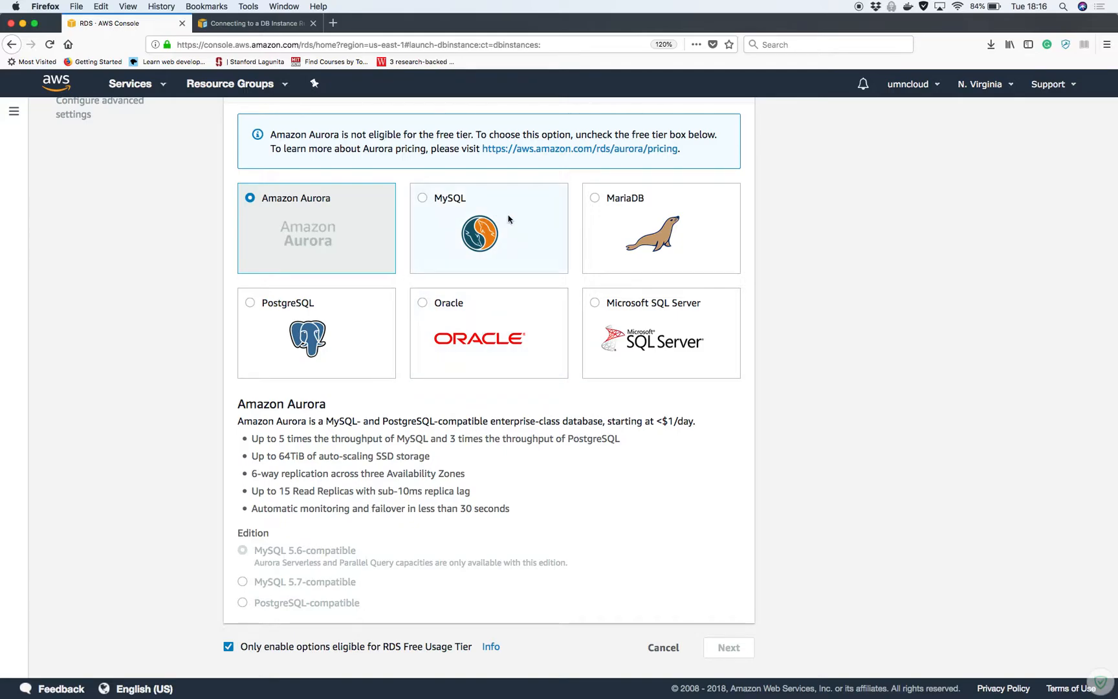
scroll(617, 392, "up", 1)
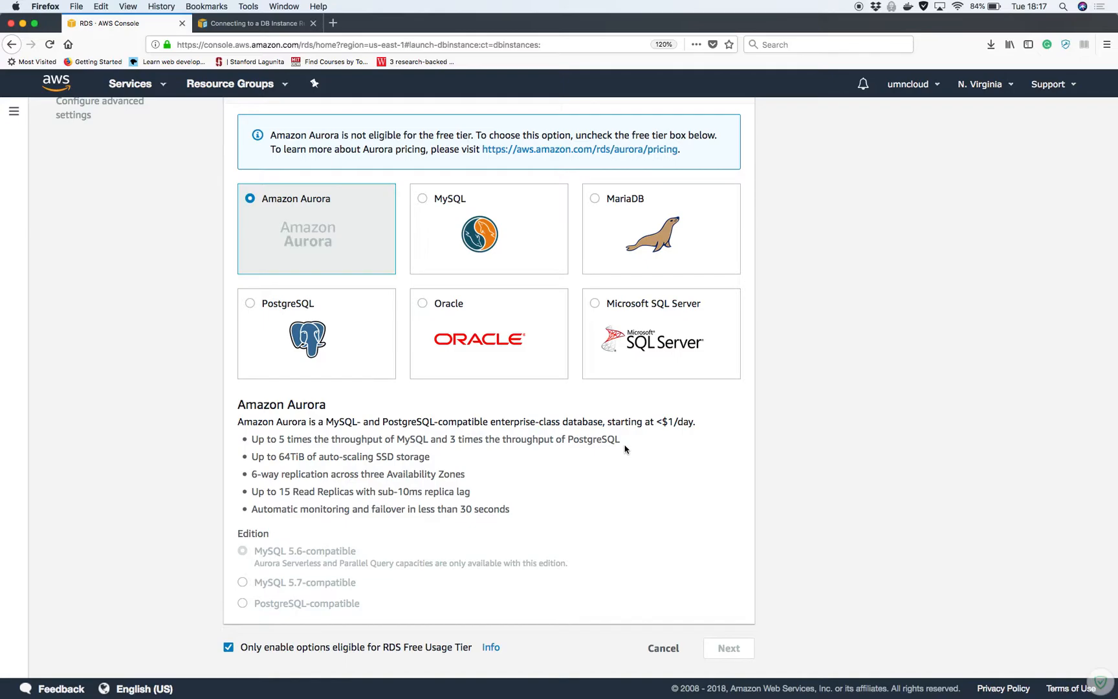
scroll(625, 448, "up", 3)
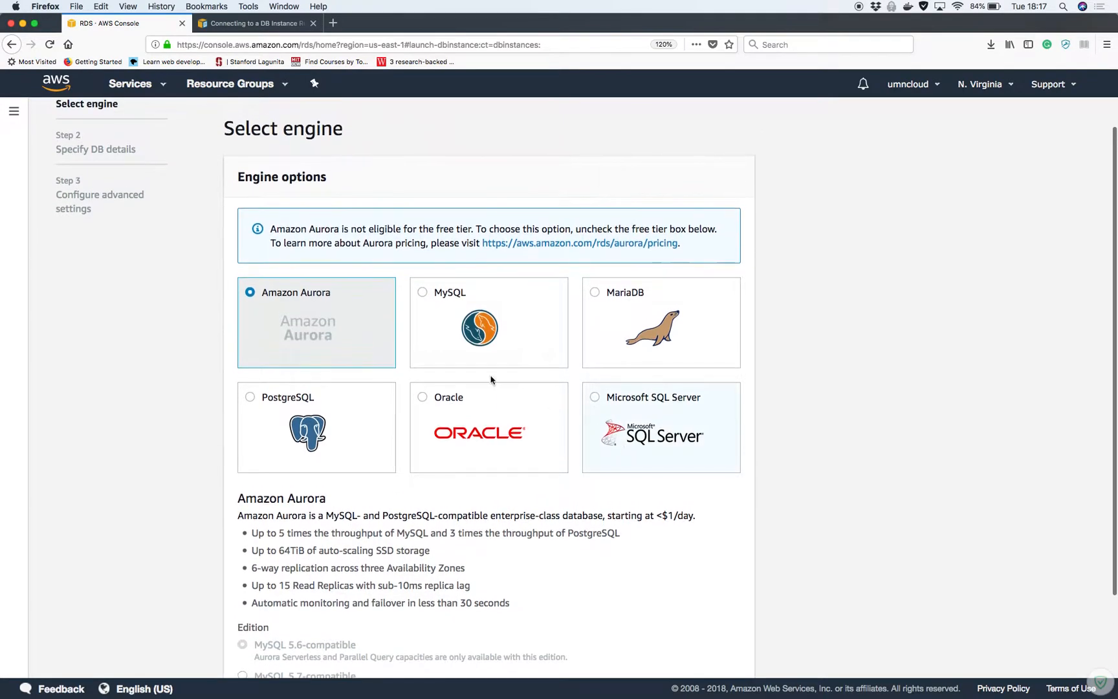
scroll(164, 162, "up", 1)
left_click(234, 124)
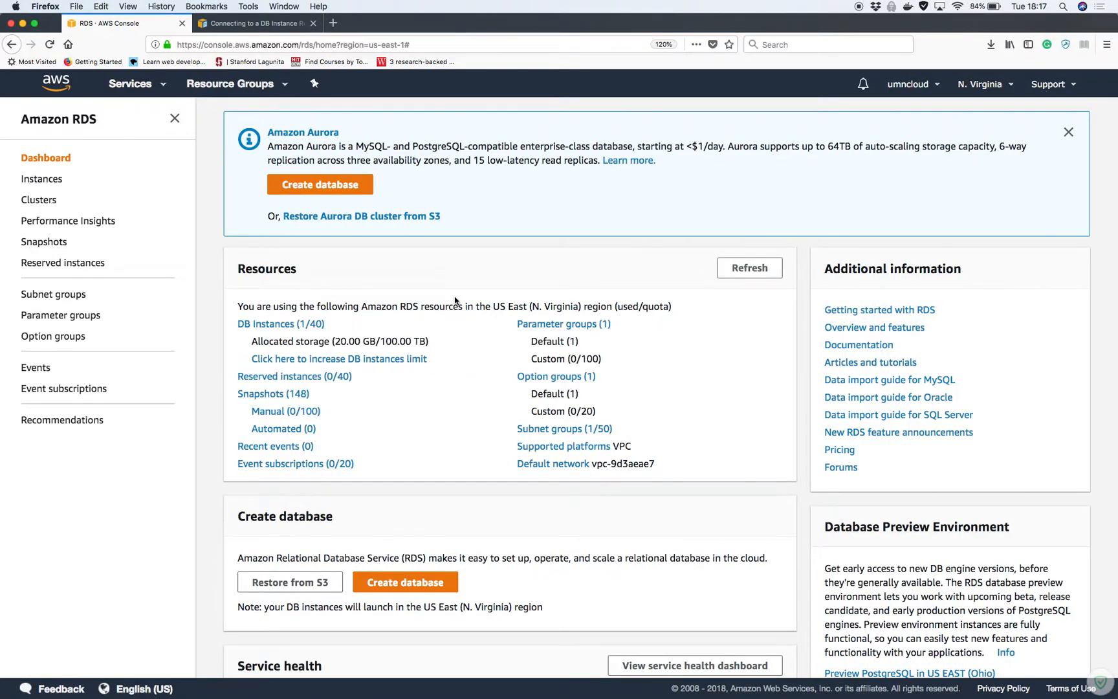
Follow the Dashboard's DB Instances (1/40) link and open temp-db, now backing-up
scroll(440, 454, "down", 1)
scroll(440, 455, "down", 1)
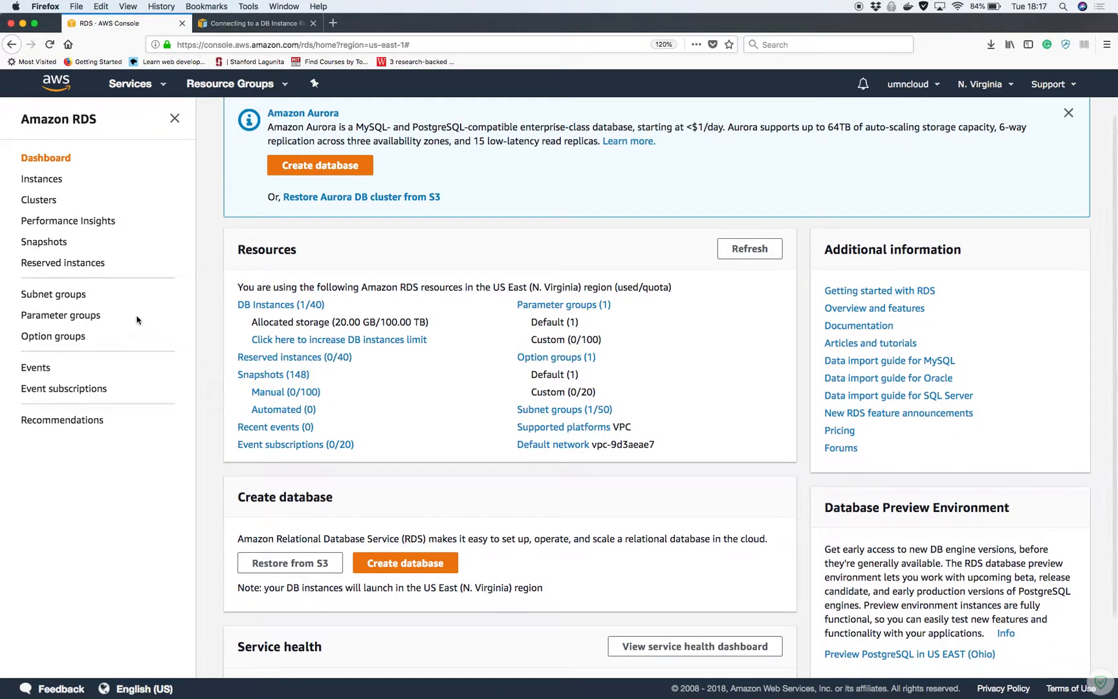
left_click(281, 305)
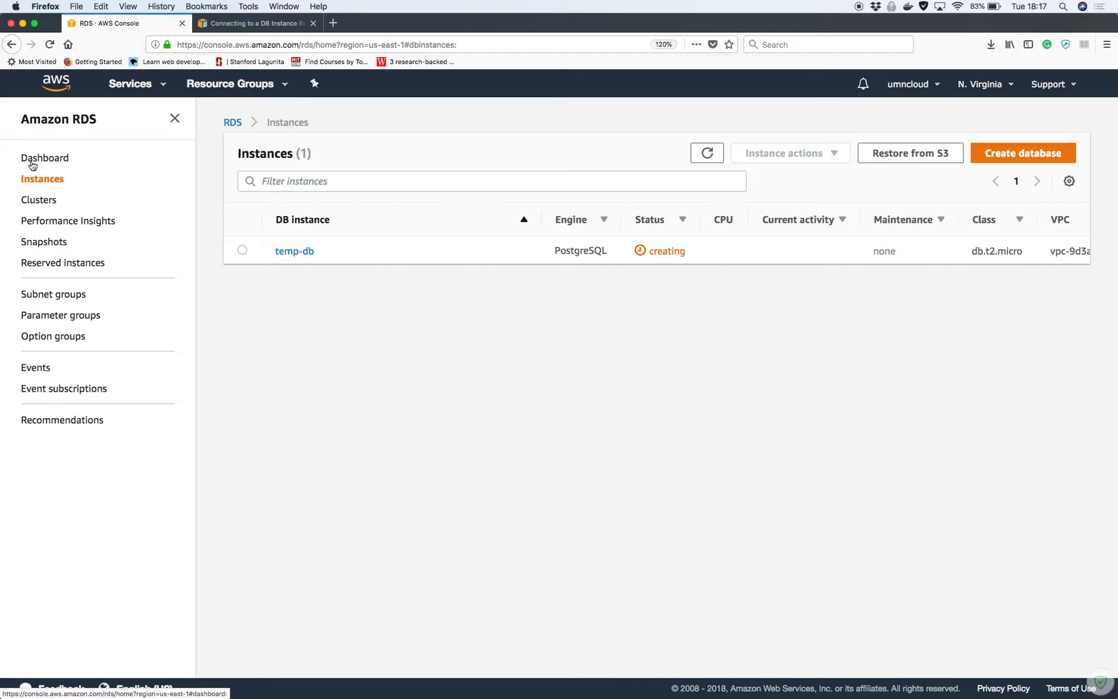
left_click(32, 166)
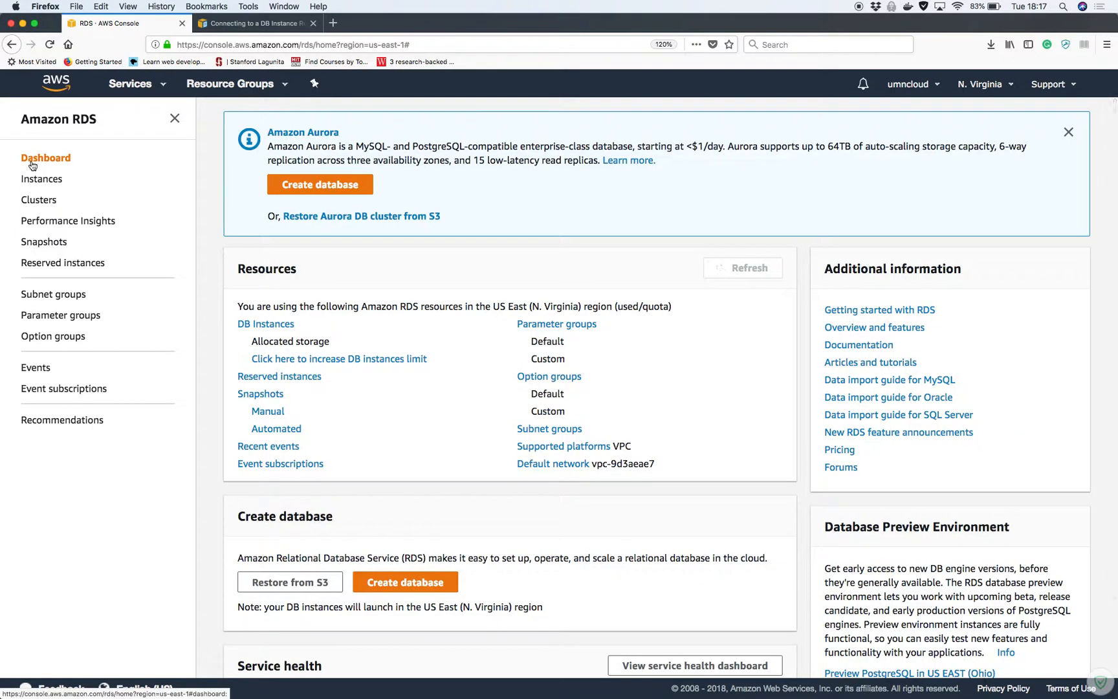
scroll(440, 280, "down", 3)
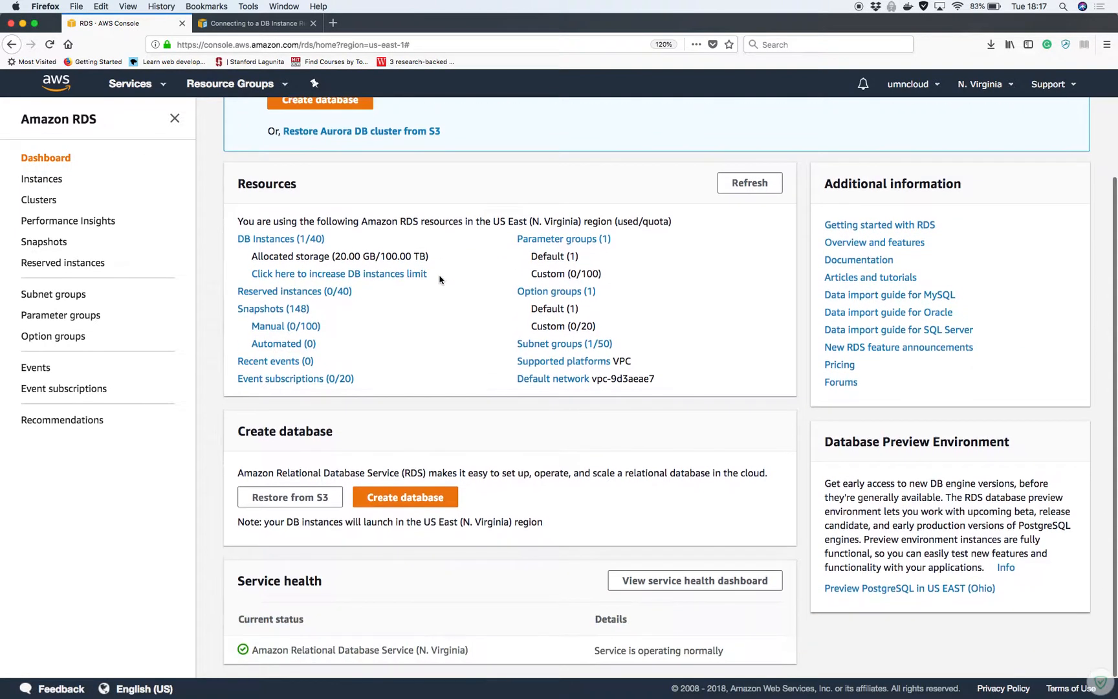
scroll(440, 279, "up", 3)
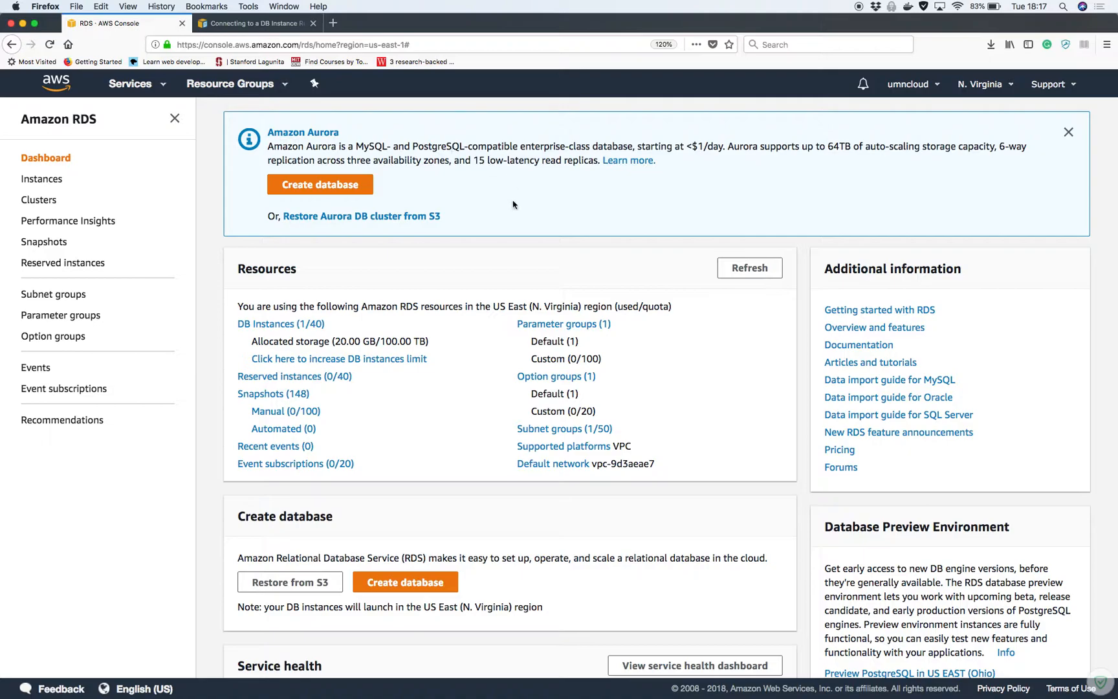
scroll(527, 306, "down", 2)
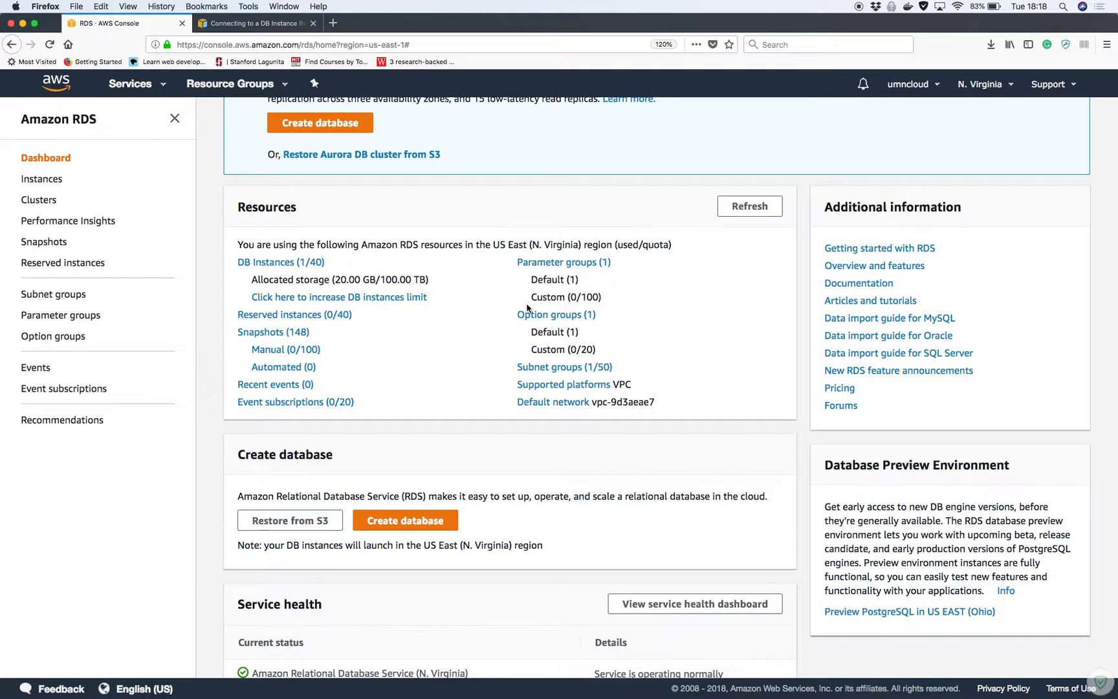
left_click(241, 262)
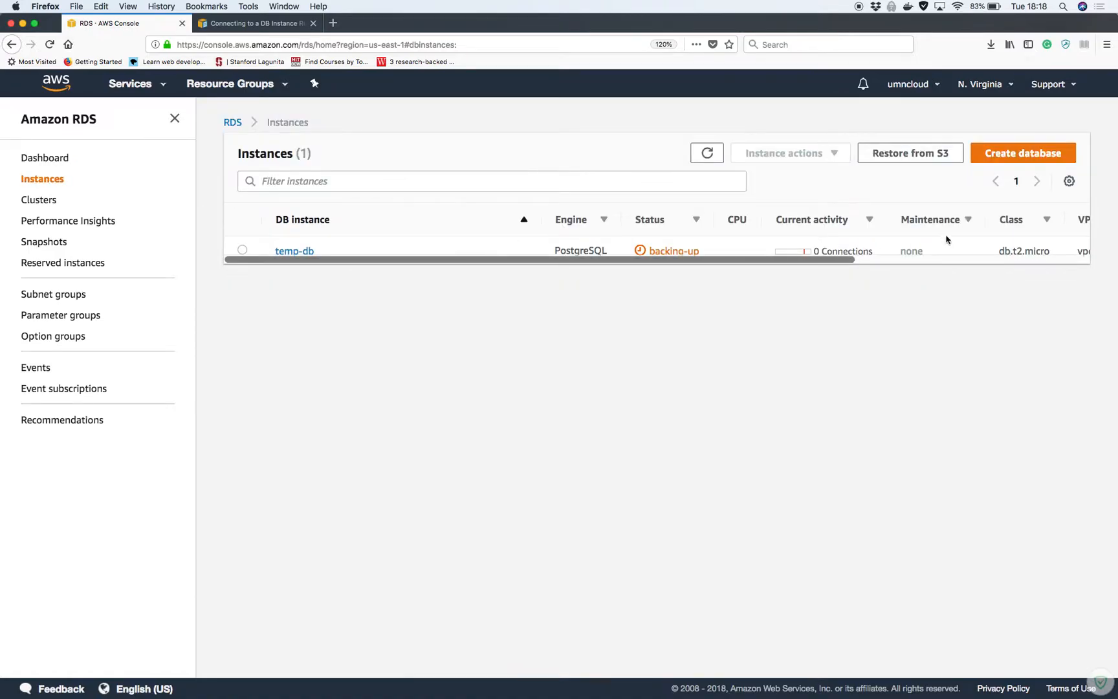
left_click(288, 252)
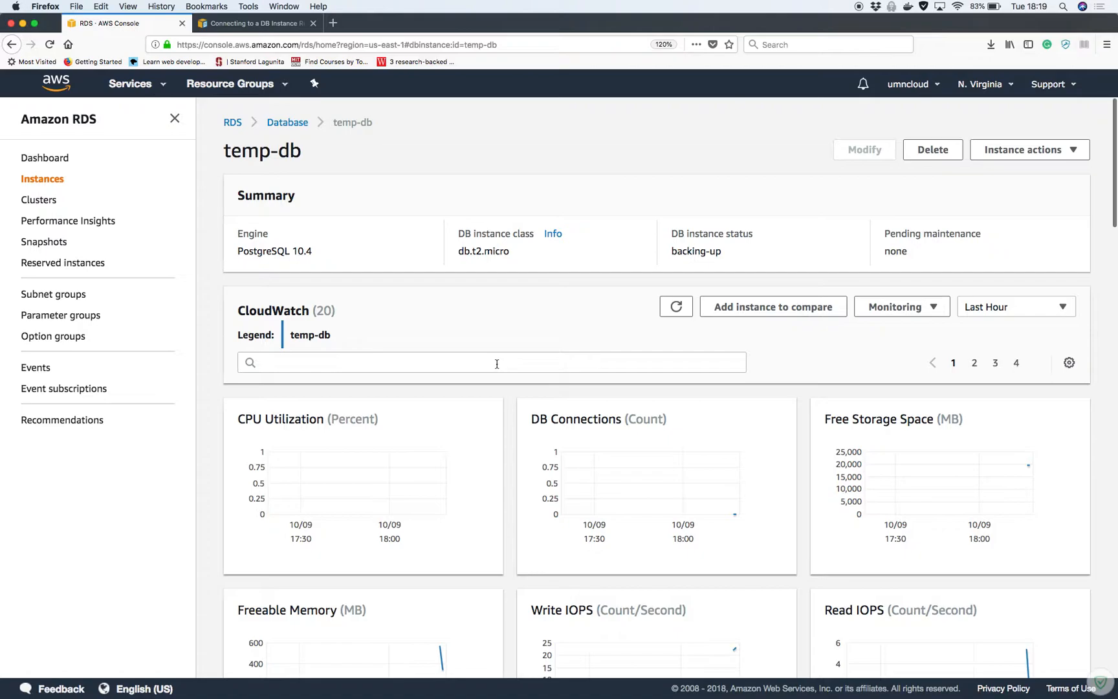
Look over temp-db's endpoint, port 5432 and security group, then return to the Instances list
scroll(497, 365, "down", 6)
scroll(497, 368, "up", 2)
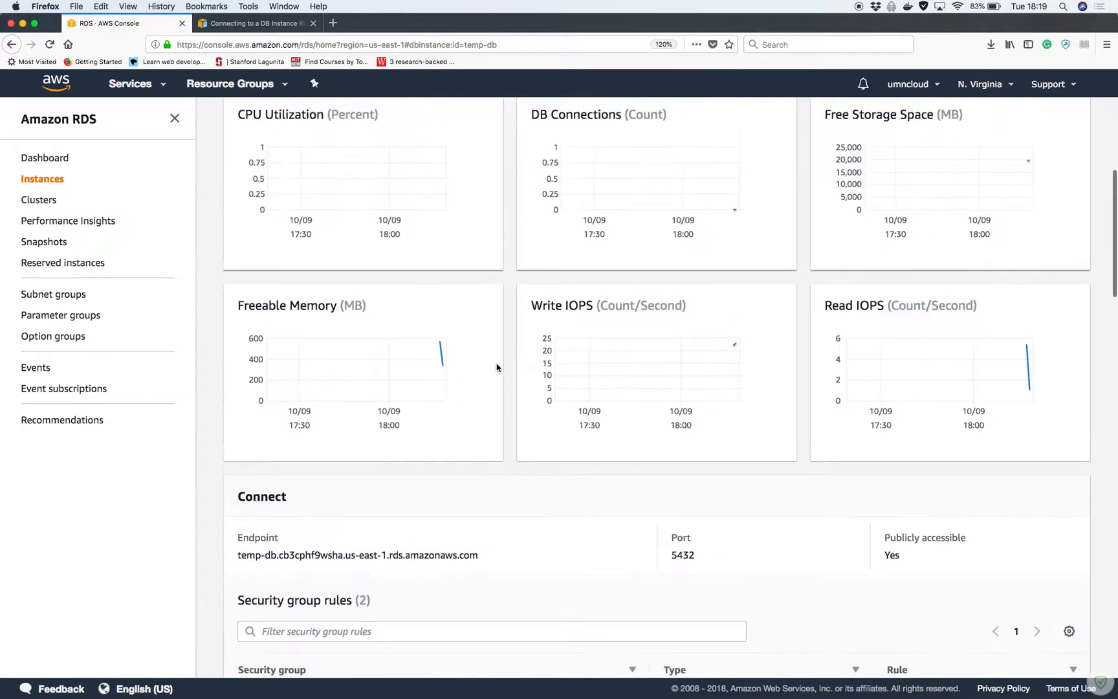
scroll(497, 368, "down", 8)
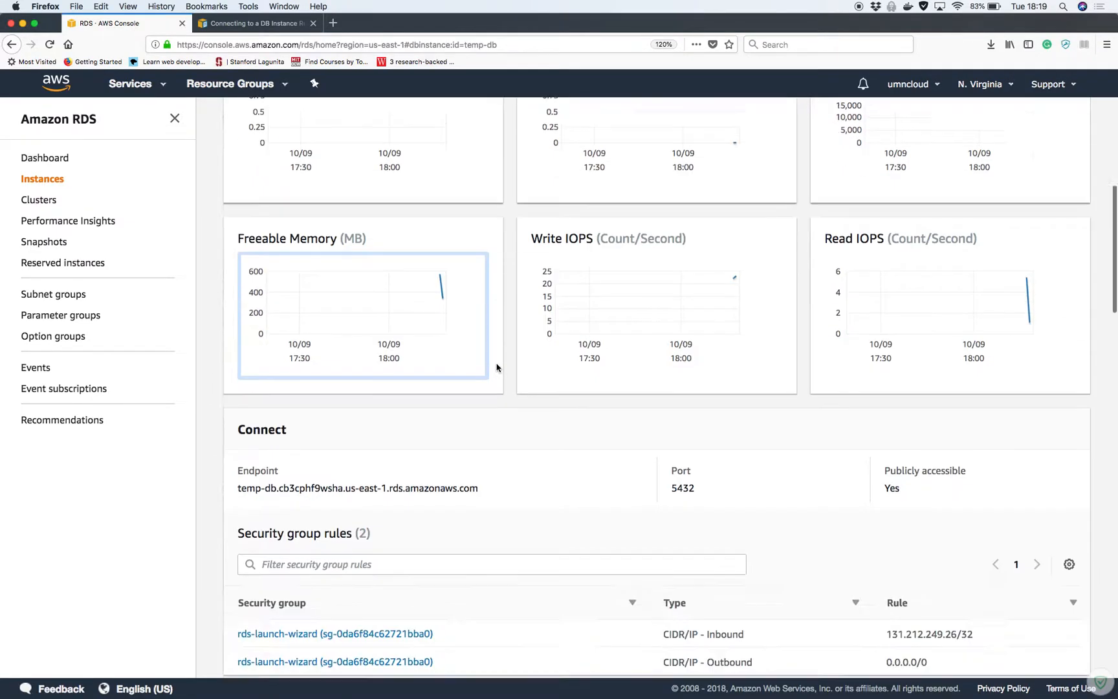
scroll(498, 368, "down", 3)
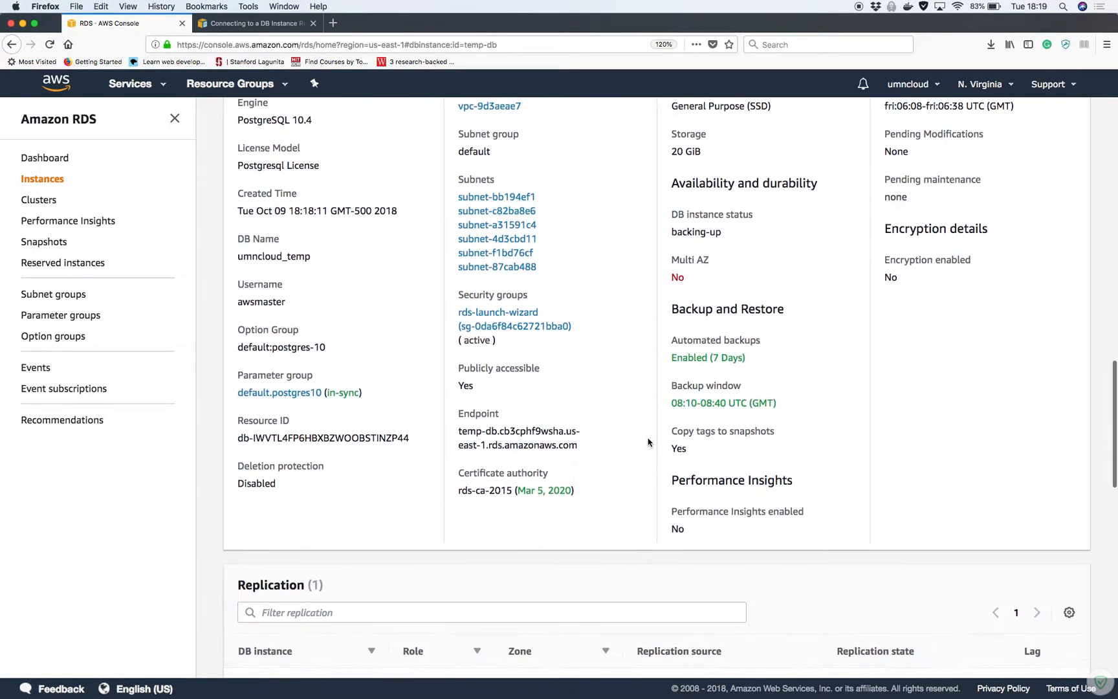
scroll(649, 440, "up", 15)
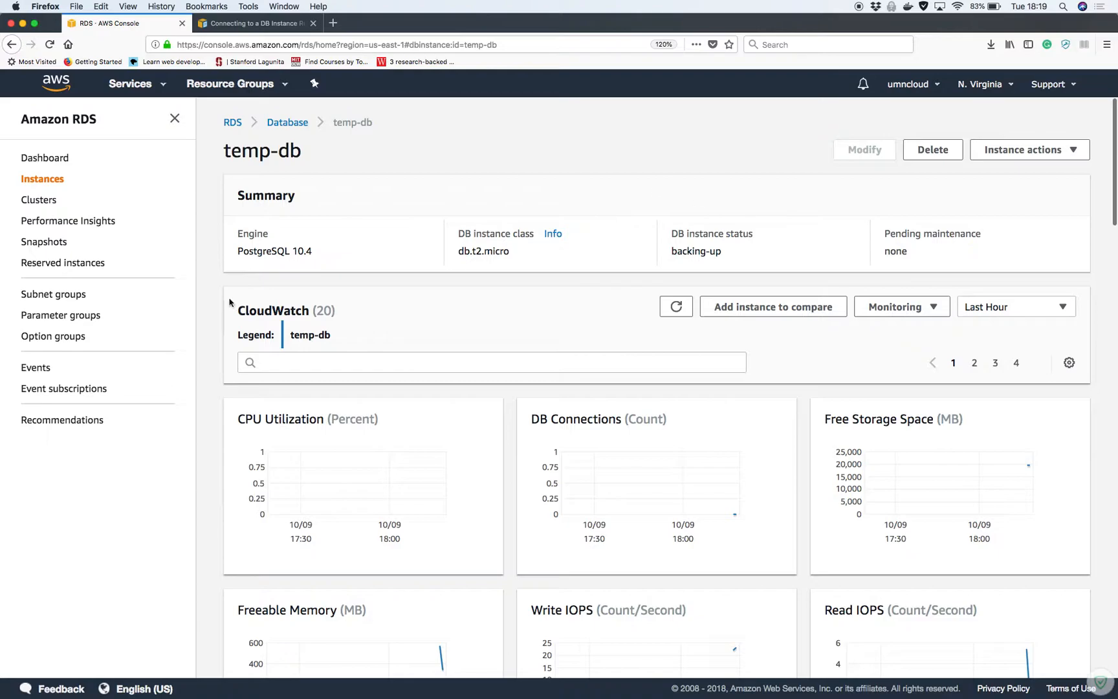
left_click(287, 122)
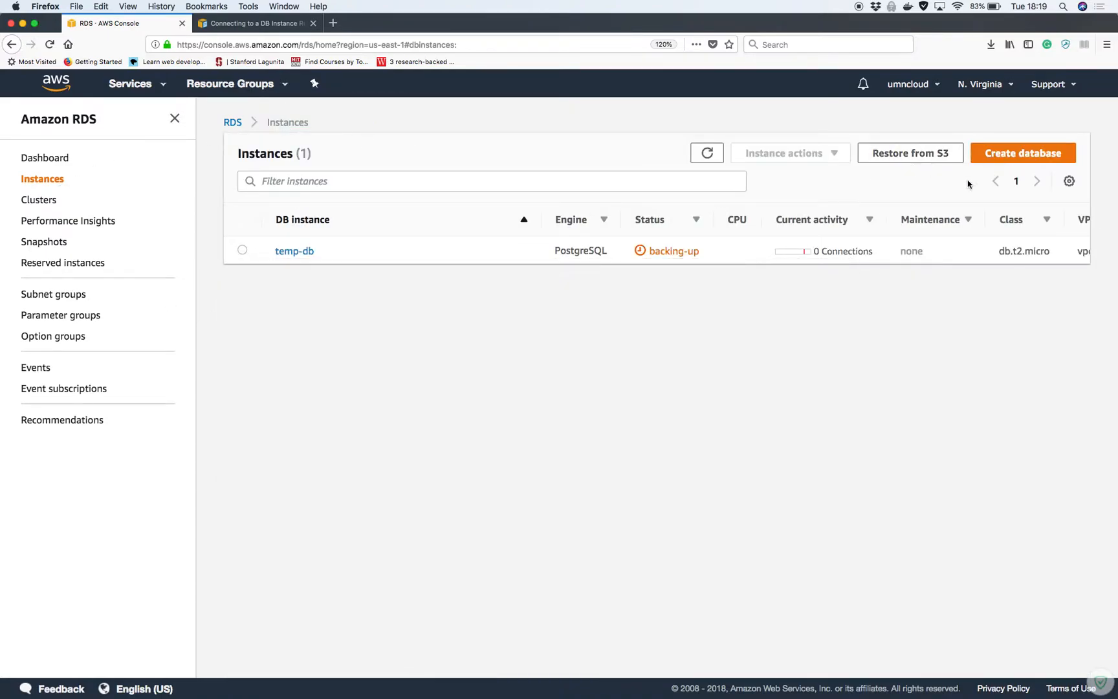
left_click(709, 153)
left_click(705, 156)
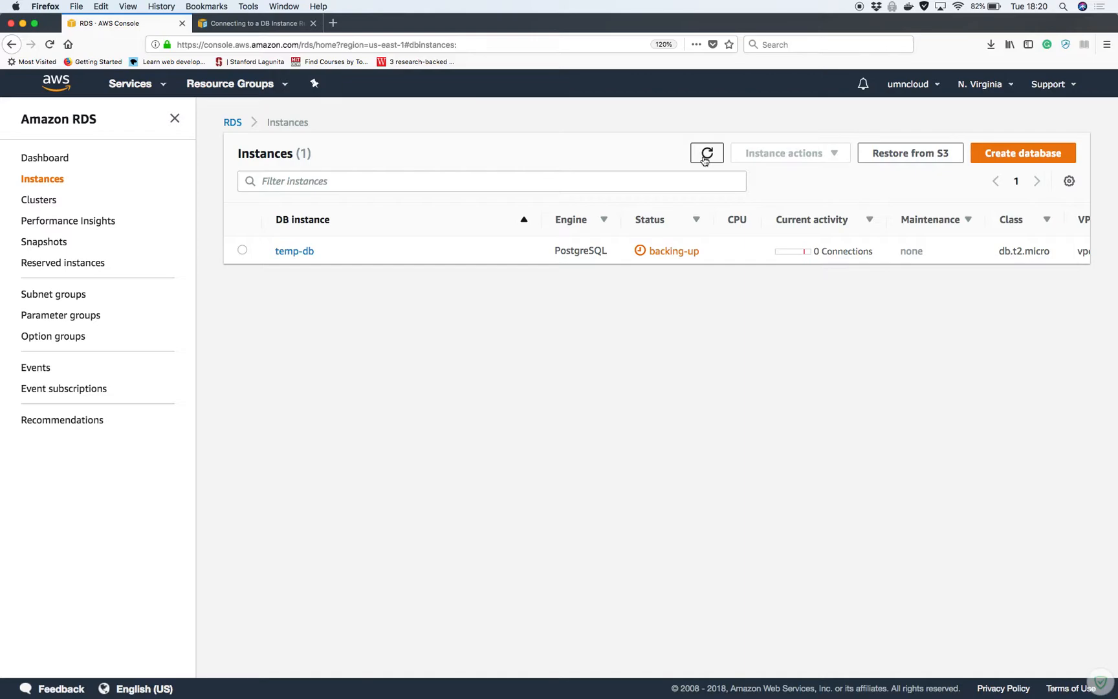
Refresh the Instances list until temp-db shows 2.79% CPU, still backing-up
left_click(706, 156)
left_click(706, 159)
left_click(707, 154)
left_click(715, 155)
left_click(715, 155)
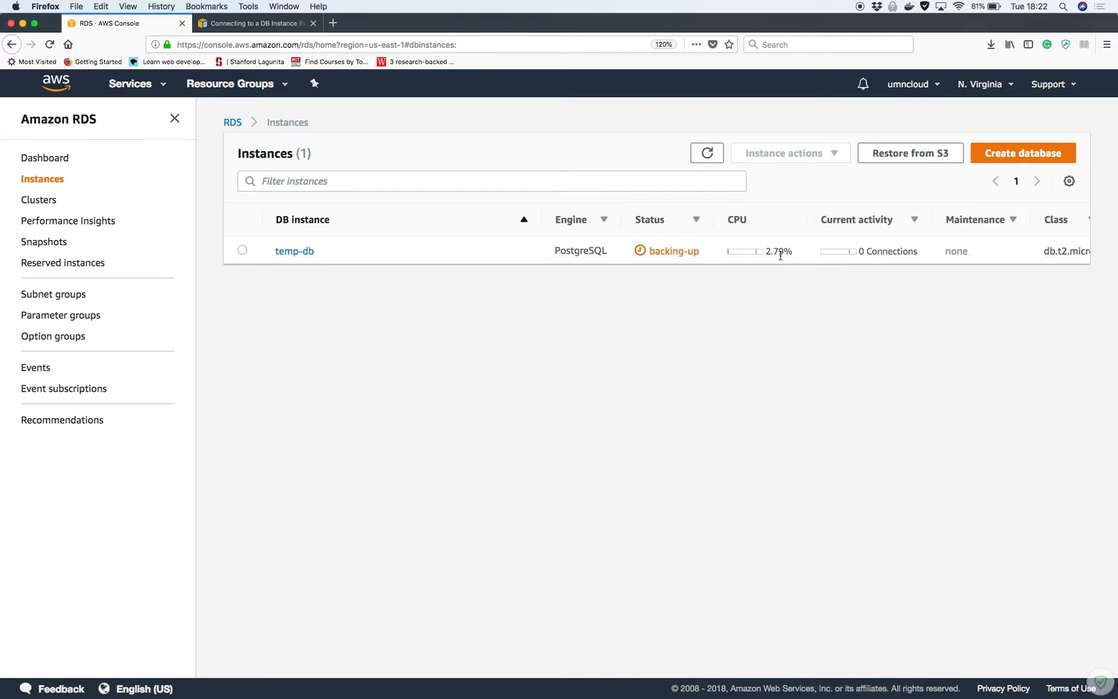
scroll(780, 256, "right", 5)
scroll(780, 256, "left", 5)
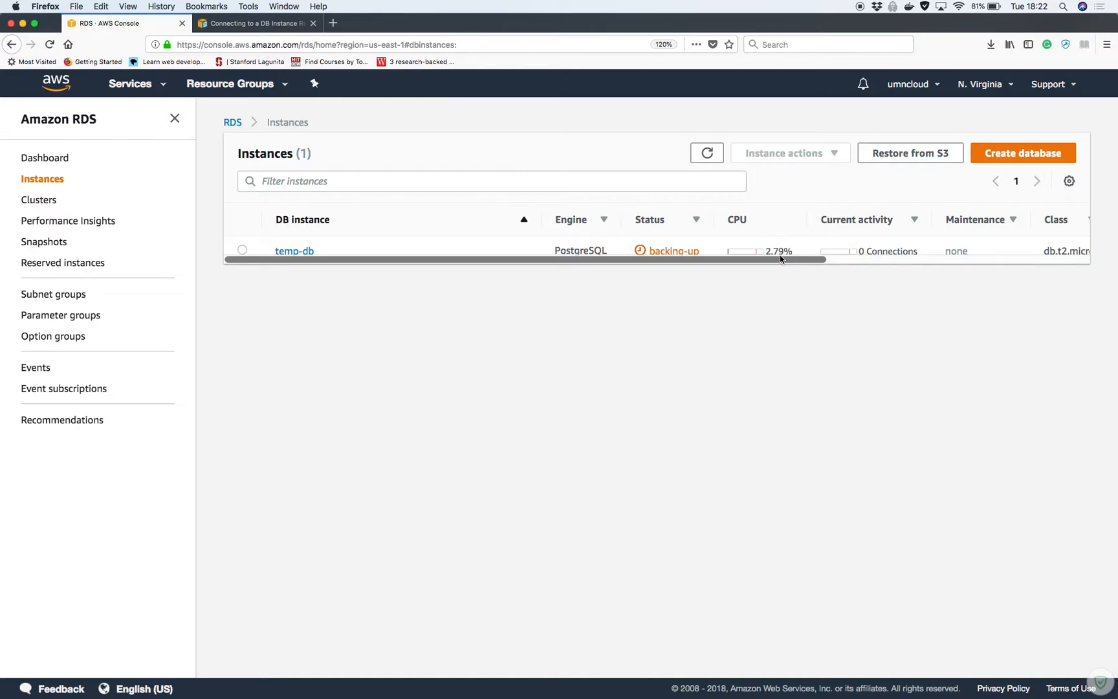
left_click(704, 160)
scroll(763, 260, "right", 1)
scroll(763, 260, "right", 5)
scroll(763, 260, "left", 8)
Refresh the RDS Instances list repeatedly until temp-db shows 3.17% CPU, still backing-up
left_click(719, 155)
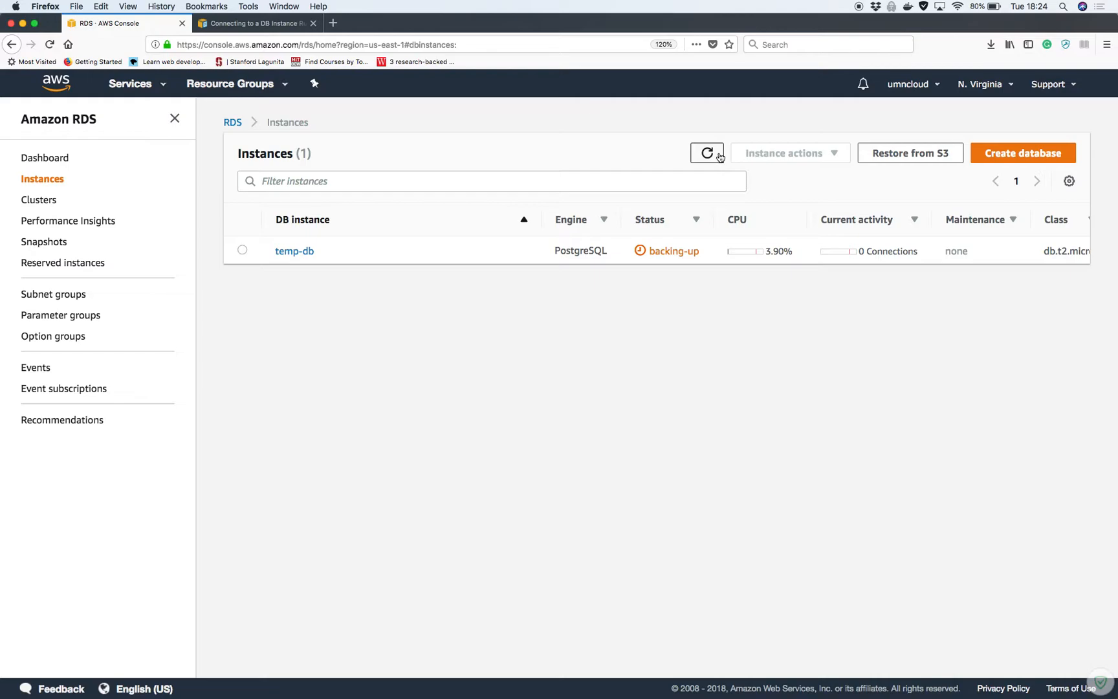
left_click(719, 157)
left_click(719, 156)
mouse_move(659, 689)
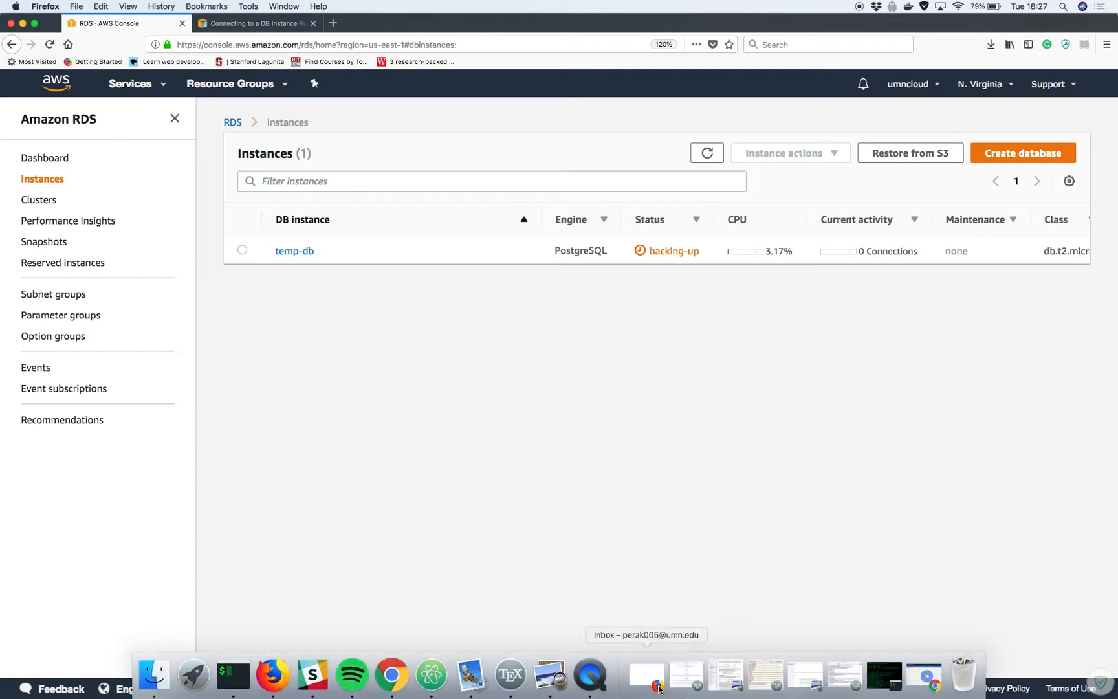
Bring the Google Inbox window forward and show the Sent mail list
left_click(918, 691)
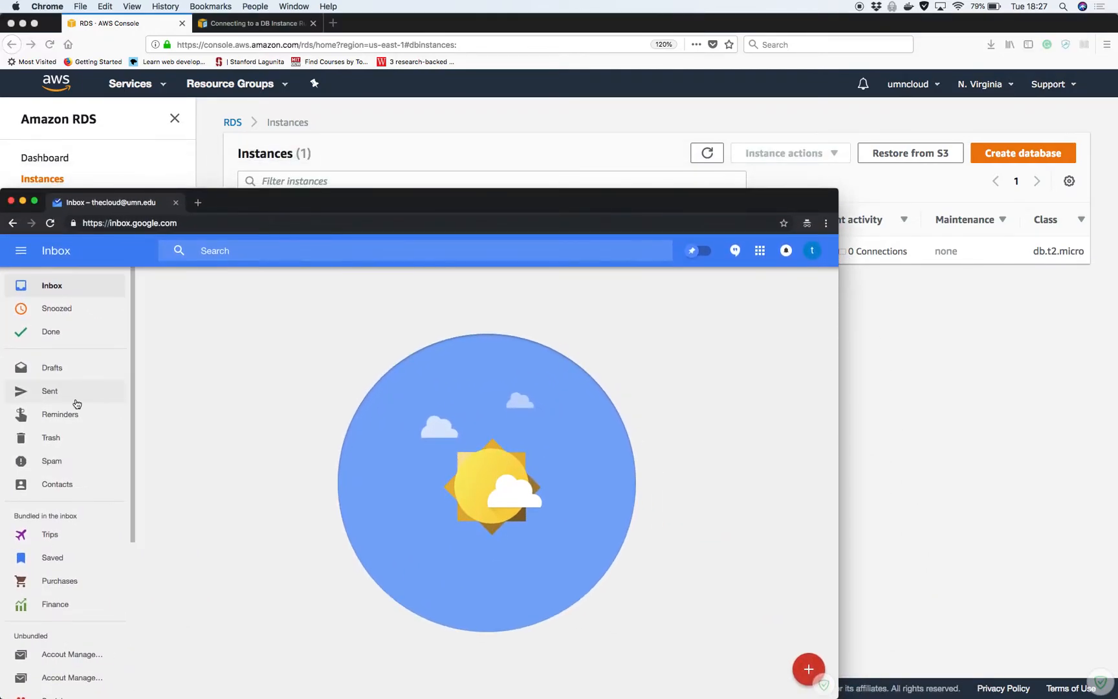
left_click(52, 390)
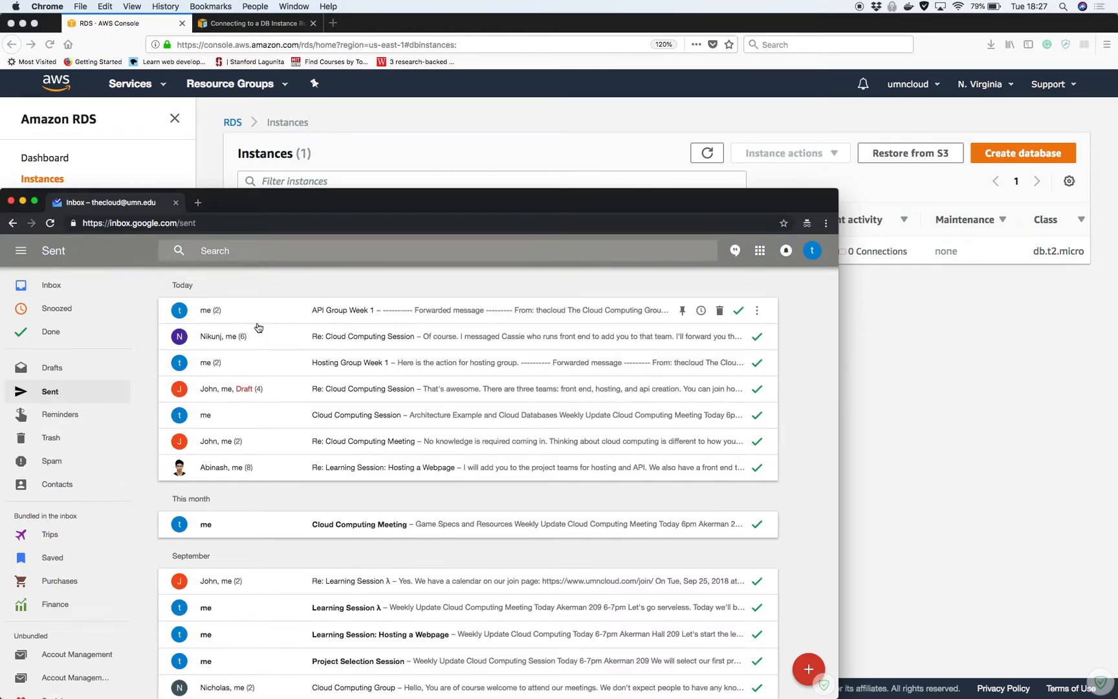
scroll(294, 456, "down", 1)
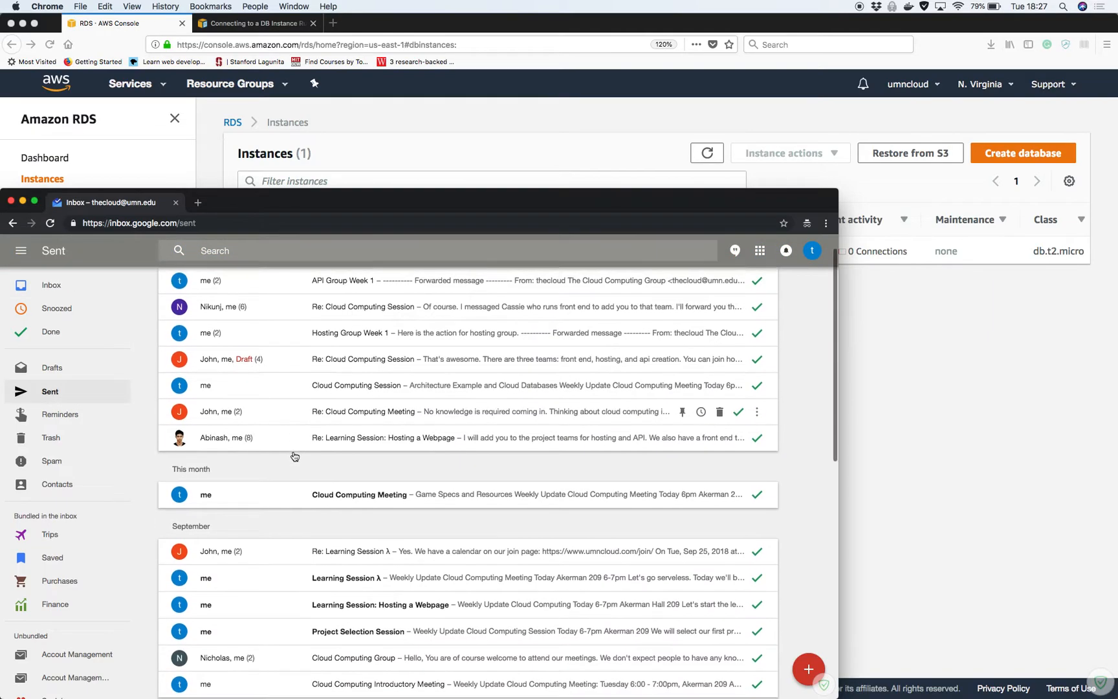
scroll(294, 456, "down", 2)
scroll(294, 457, "up", 3)
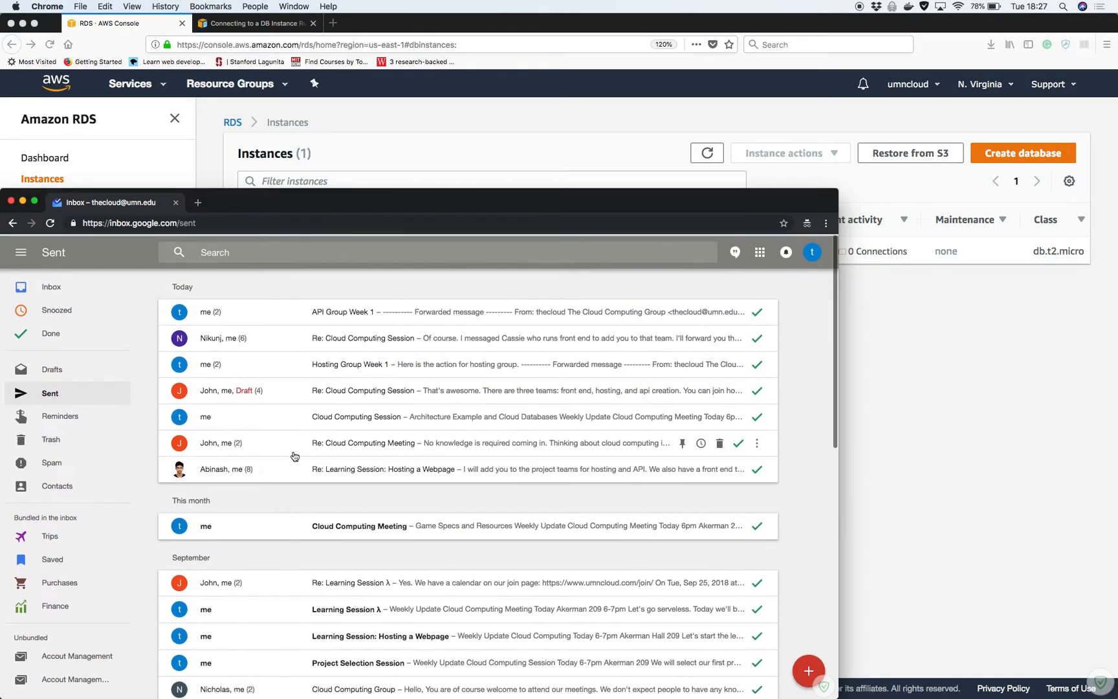
Open the Hosting Group Week 1 conversation, view its recipient details, then collapse the header
left_click(294, 377)
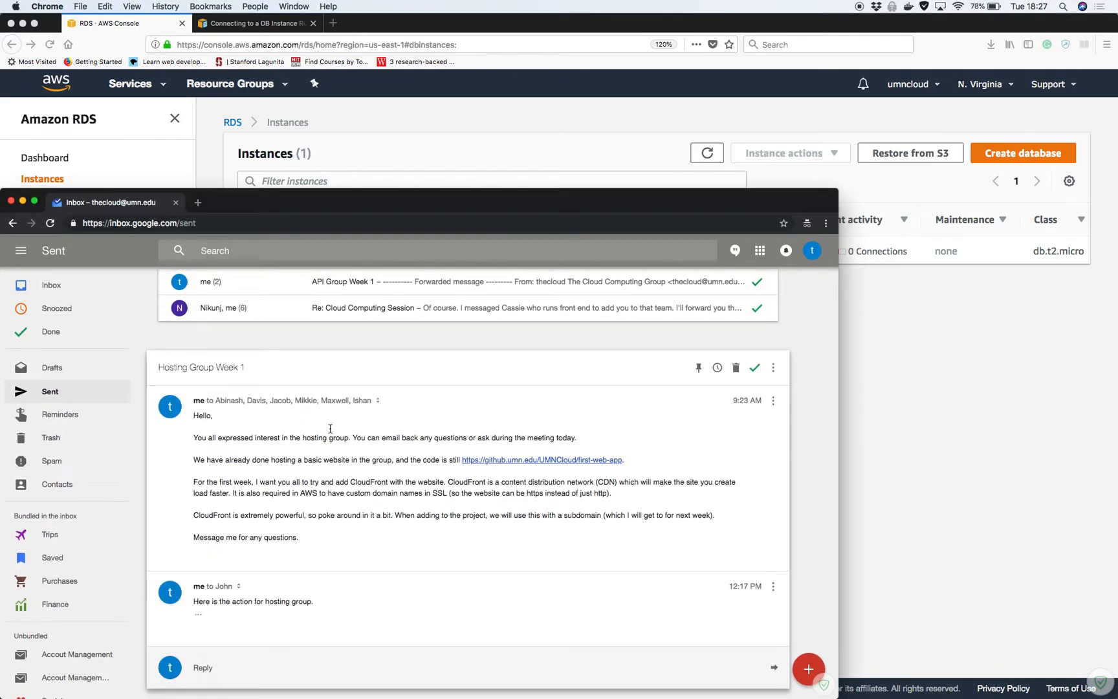
left_click(379, 404)
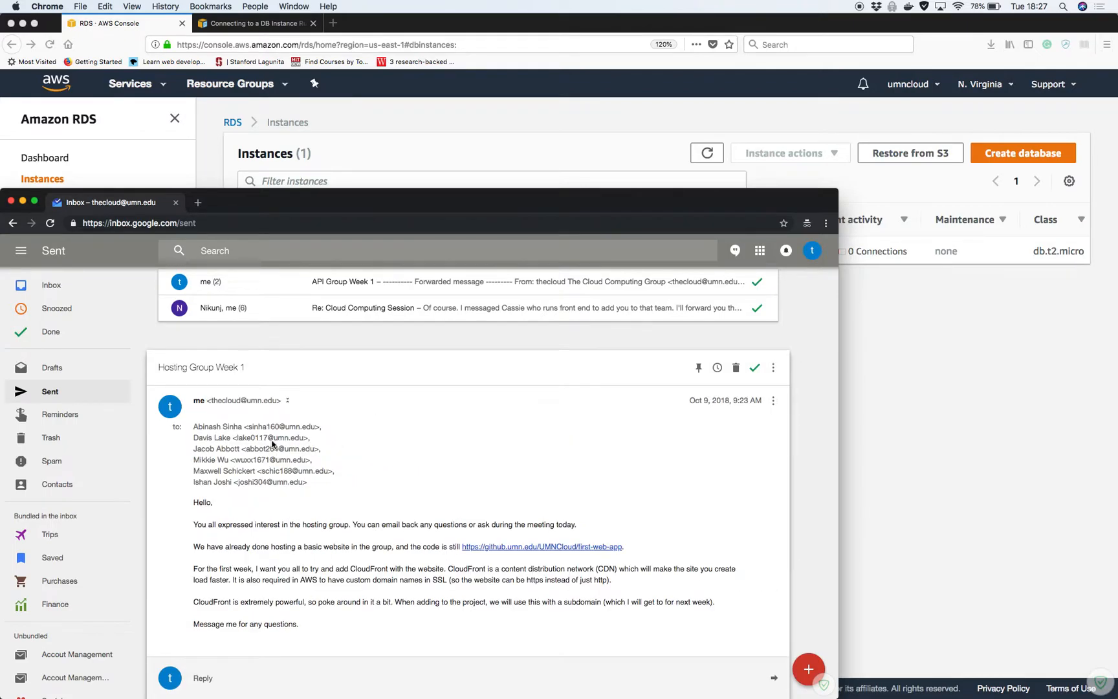
mouse_move(276, 446)
left_click(289, 402)
left_click(289, 403)
scroll(200, 395, "up", 1)
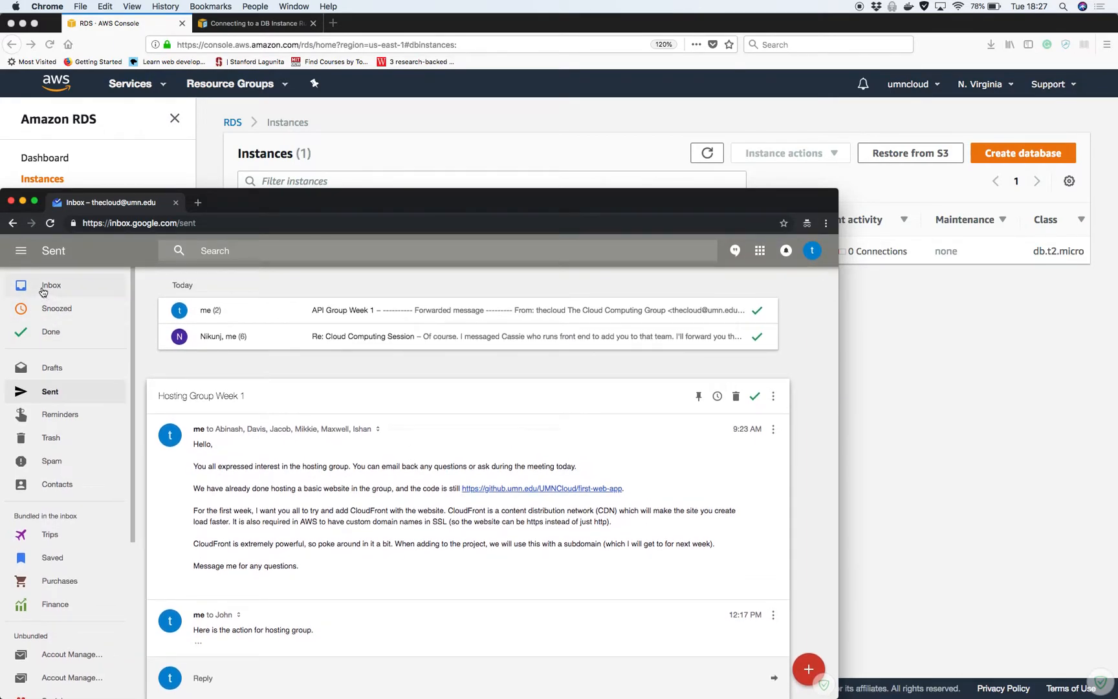
Forward the first Hosting Group Week 1 message to the student's university e-mail address and send it
left_click(773, 430)
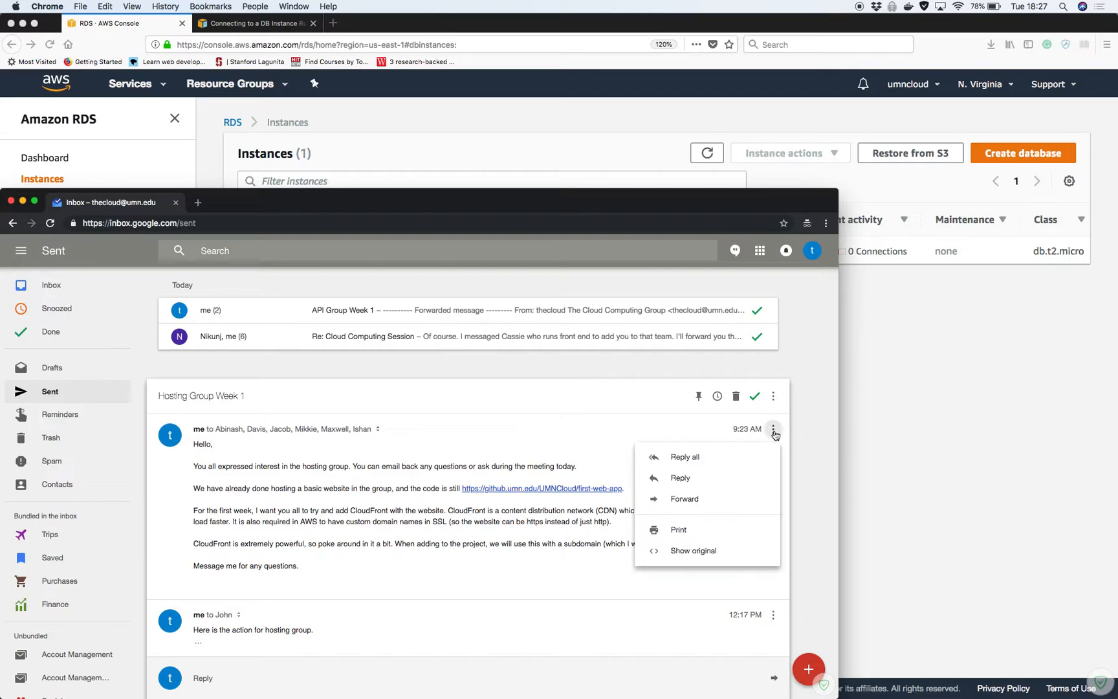
left_click(691, 498)
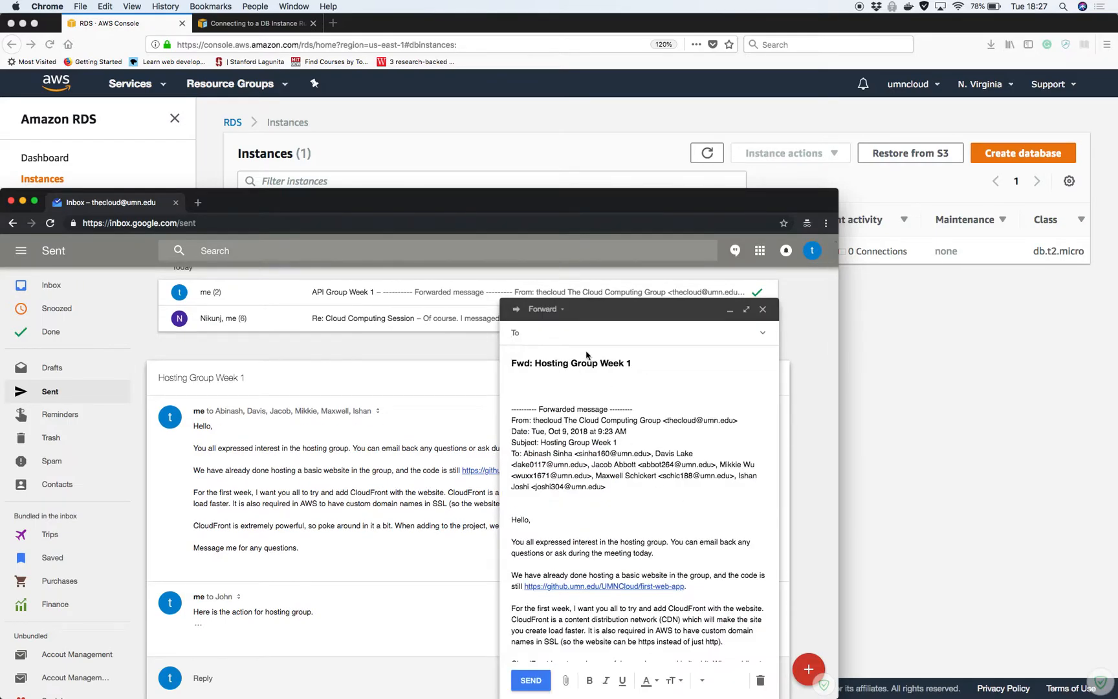
left_click(531, 680)
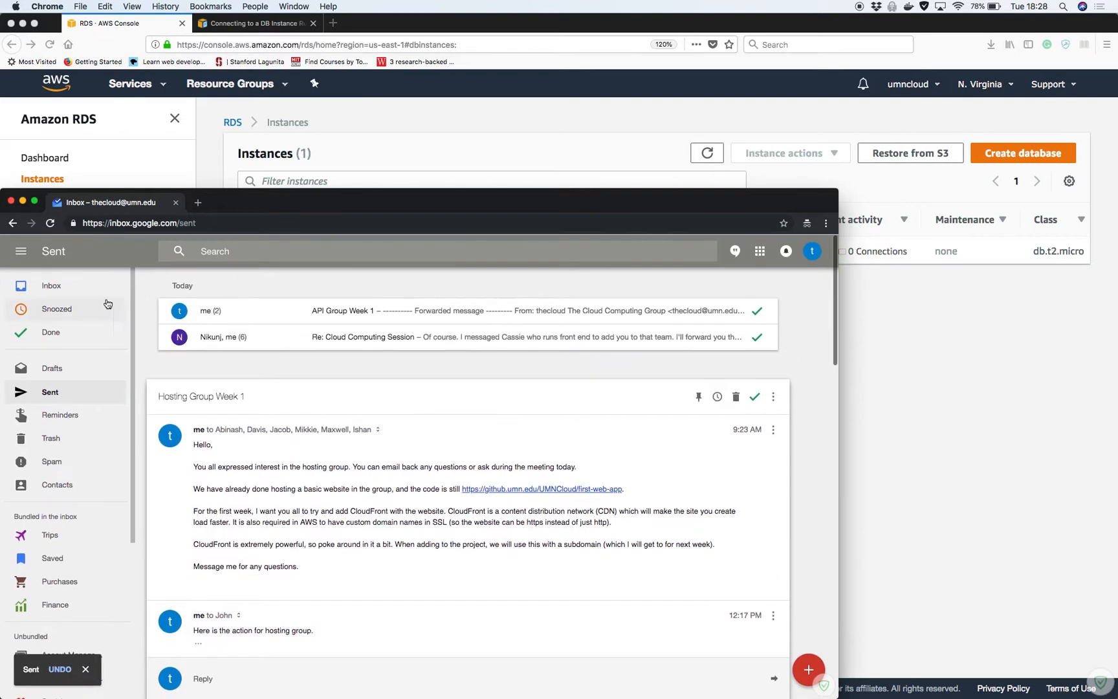
Go back to the inbox, then return to the RDS Instances list where temp-db shows available
left_click(90, 291)
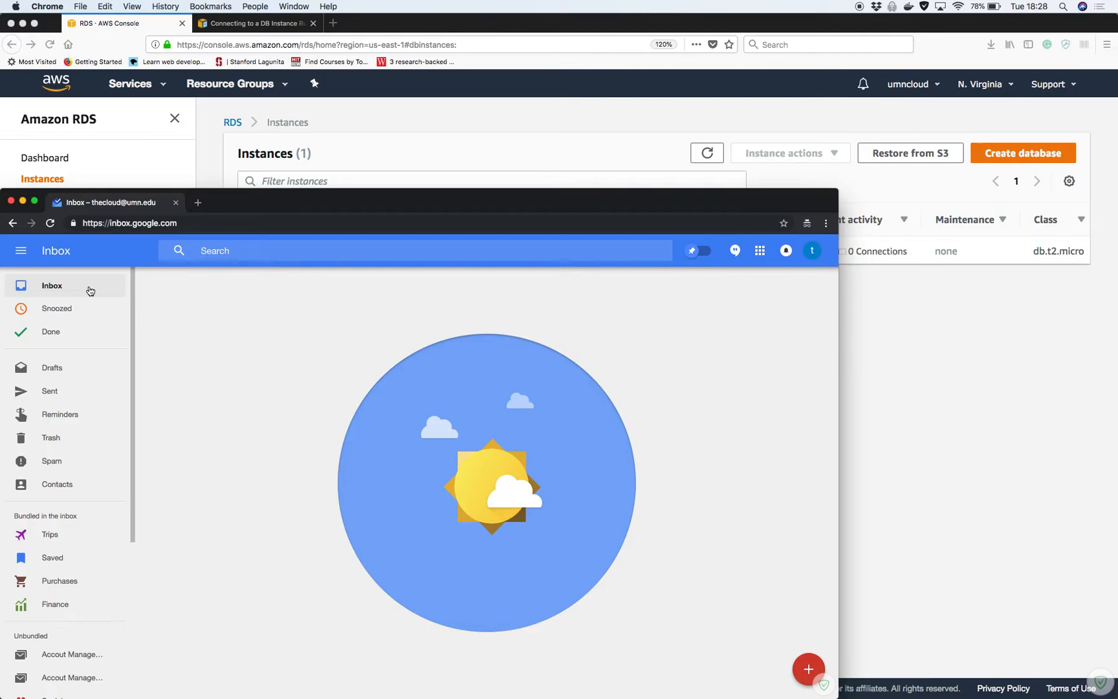
left_click(989, 375)
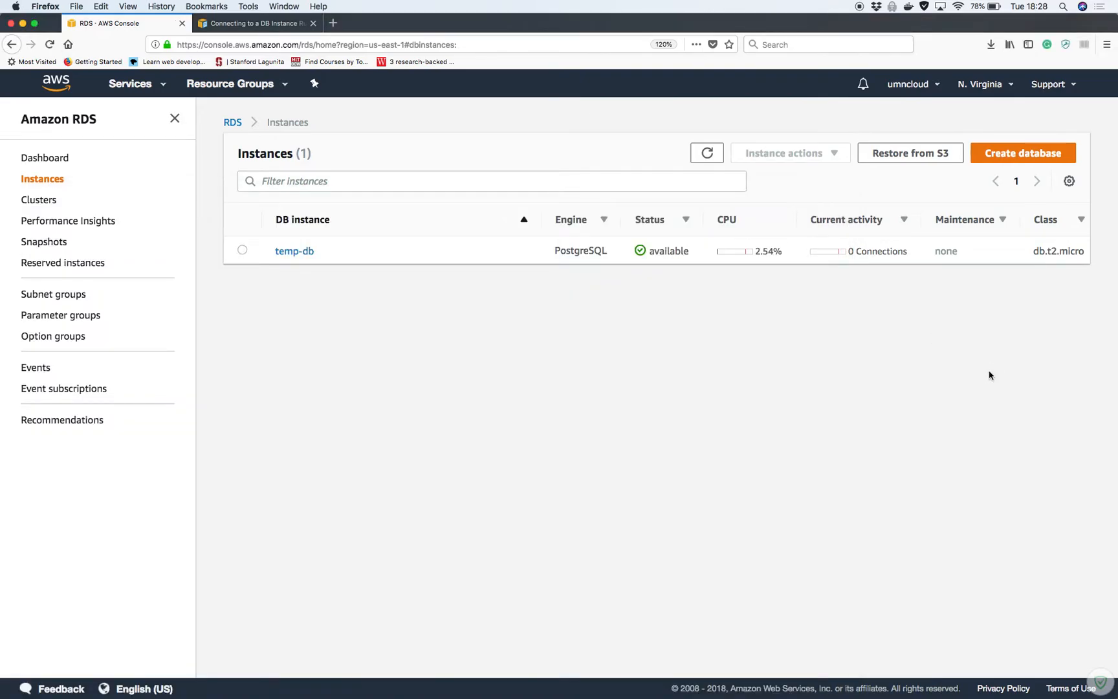
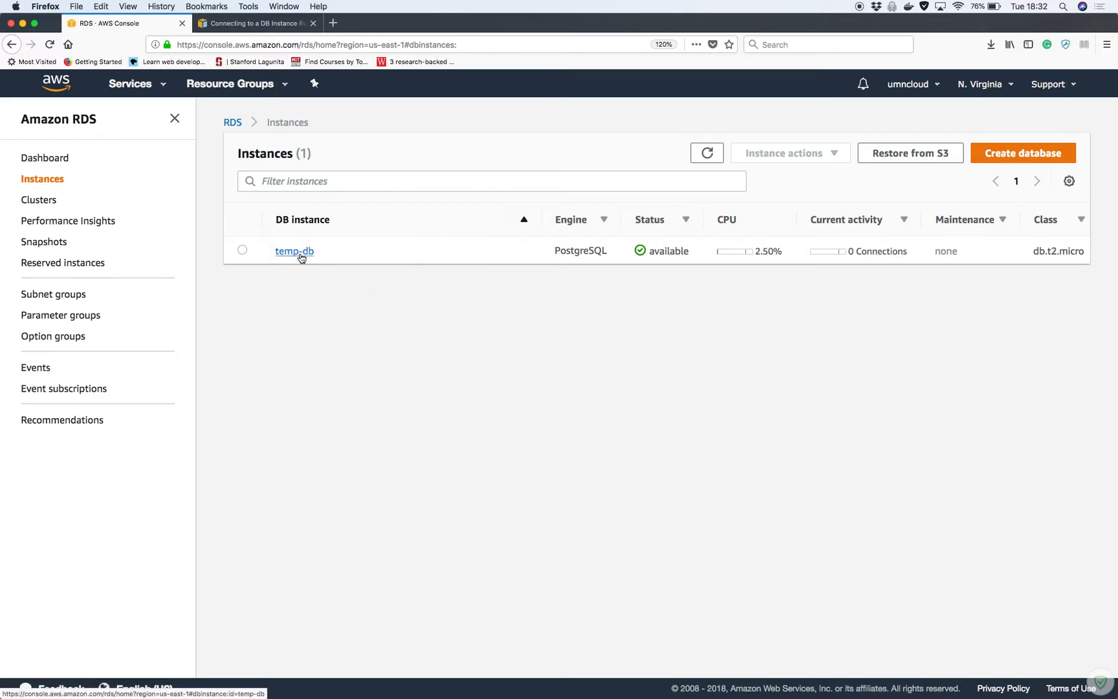
Open the temp-db instance and review its CloudWatch, connectivity (endpoint, port 5432) and configuration details
left_click(296, 251)
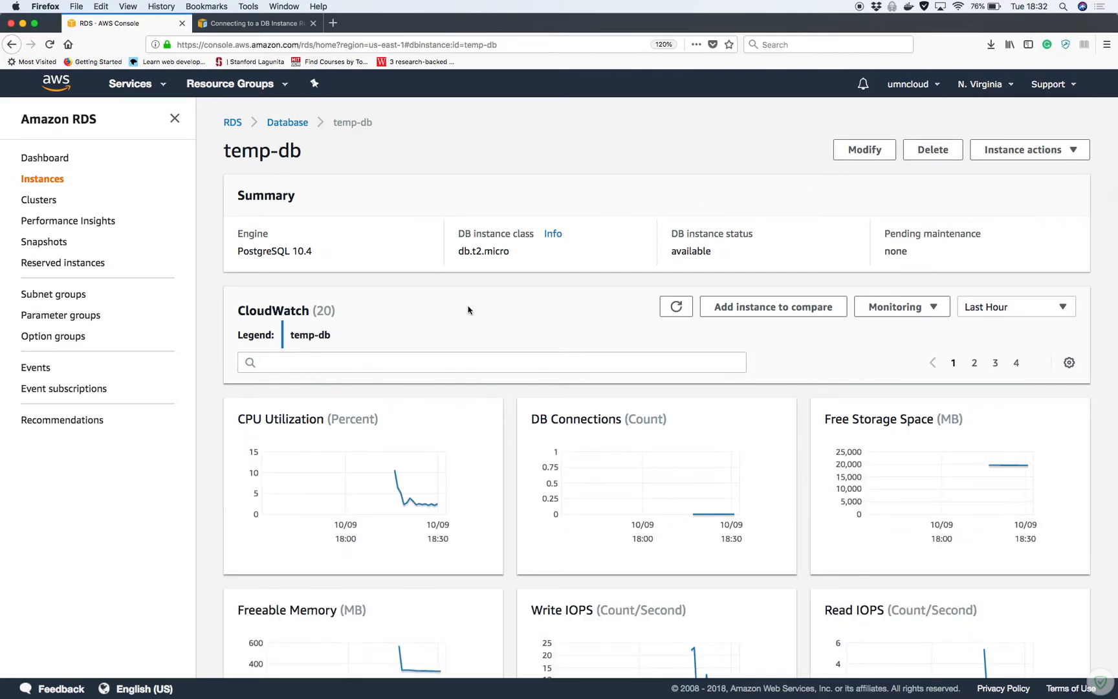
scroll(468, 310, "down", 10)
scroll(468, 310, "up", 3)
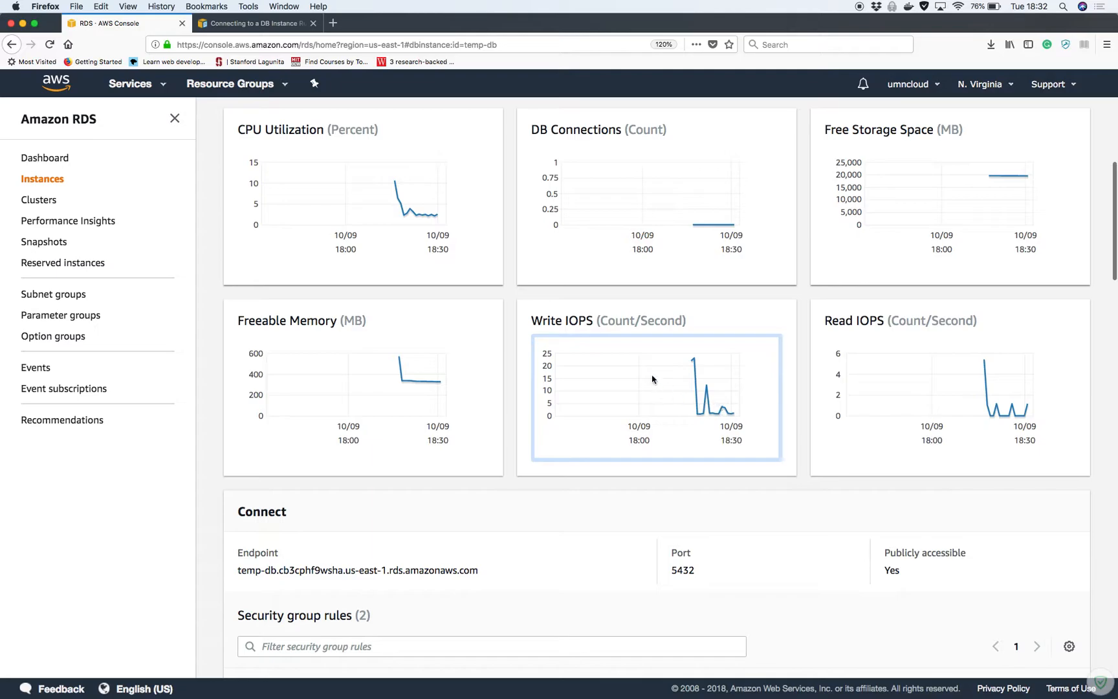
scroll(655, 382, "up", 2)
scroll(654, 337, "up", 2)
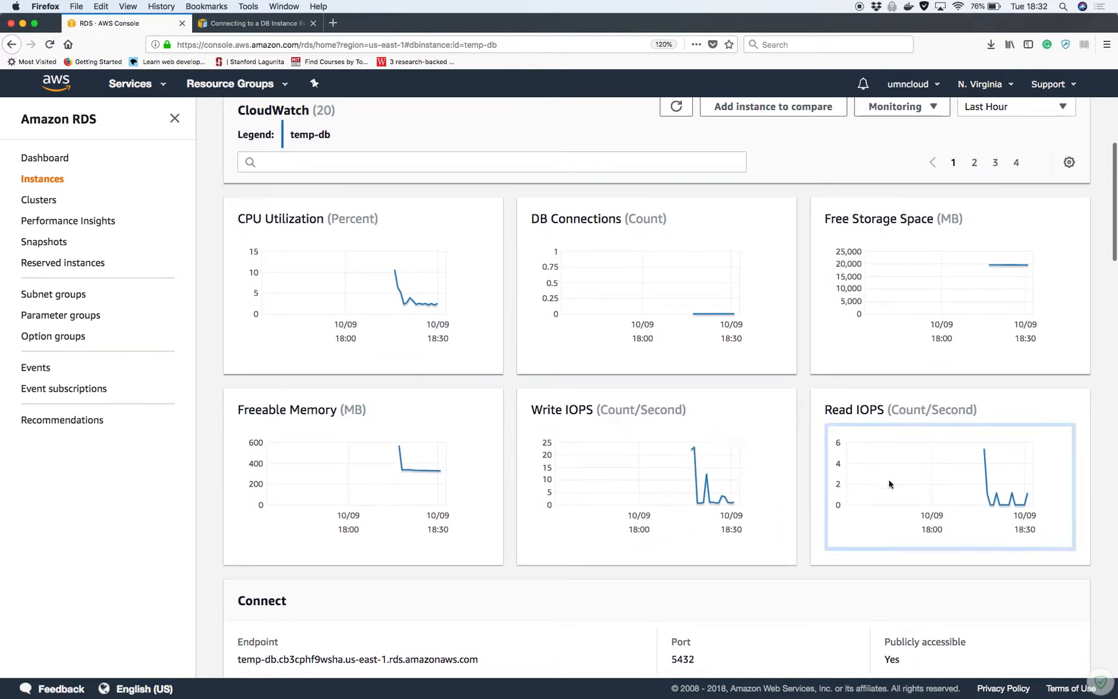
scroll(889, 483, "down", 9)
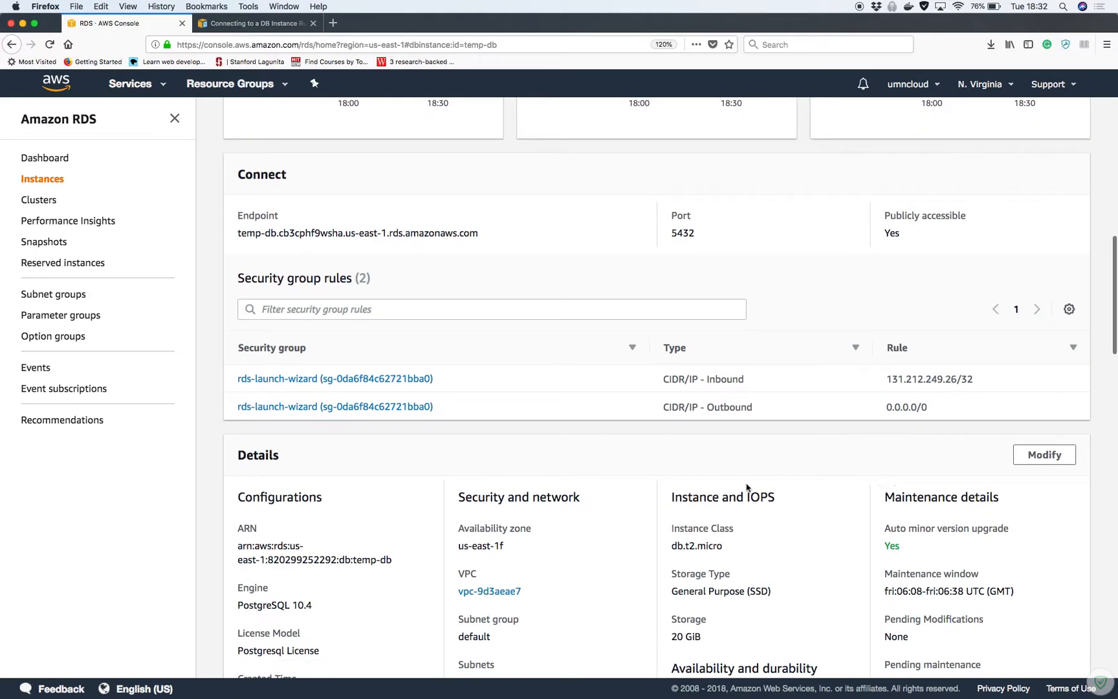
scroll(746, 486, "down", 7)
scroll(746, 487, "down", 14)
scroll(746, 487, "down", 8)
scroll(747, 486, "up", 20)
scroll(747, 486, "up", 2)
scroll(746, 486, "down", 13)
scroll(746, 486, "down", 2)
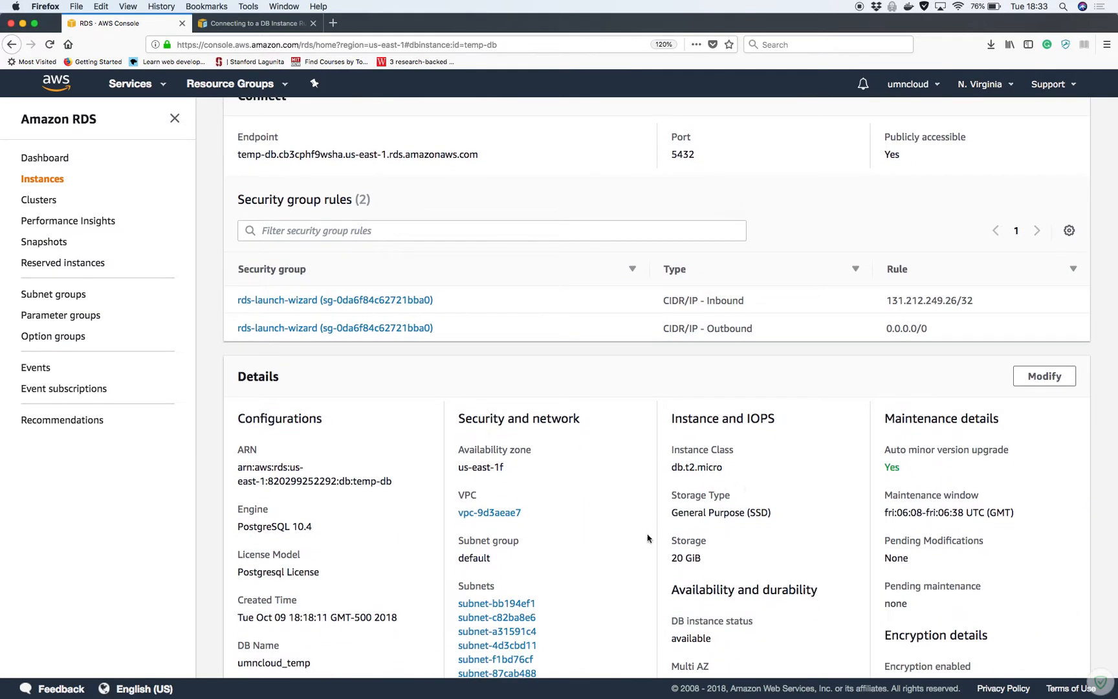
scroll(647, 538, "down", 4)
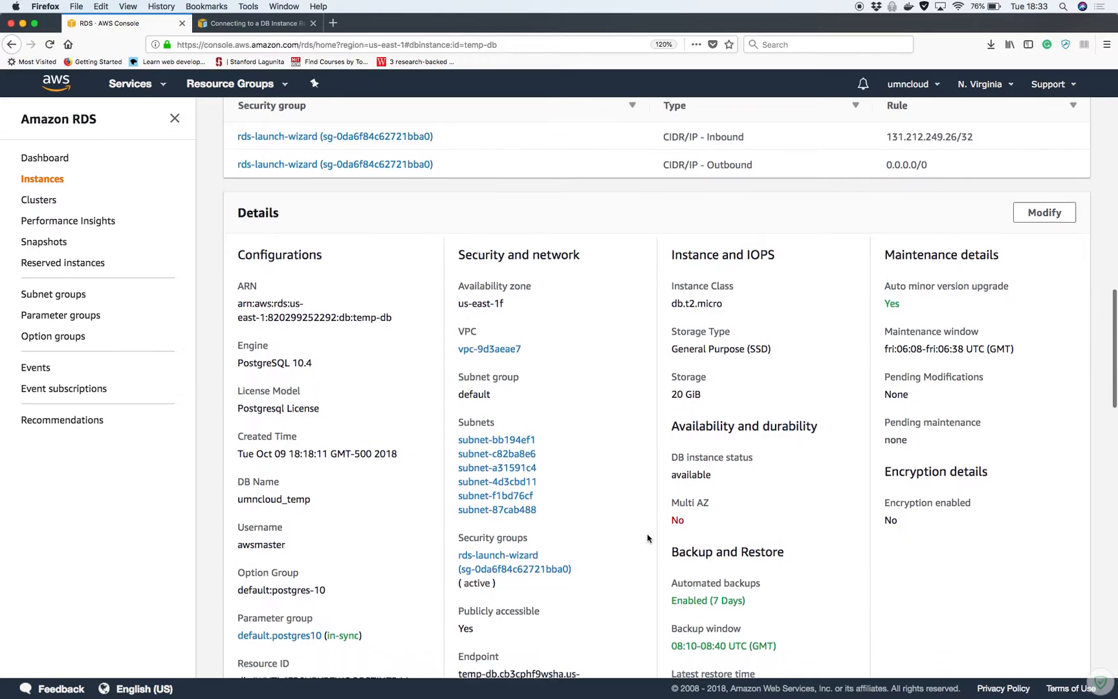
scroll(647, 534, "down", 1)
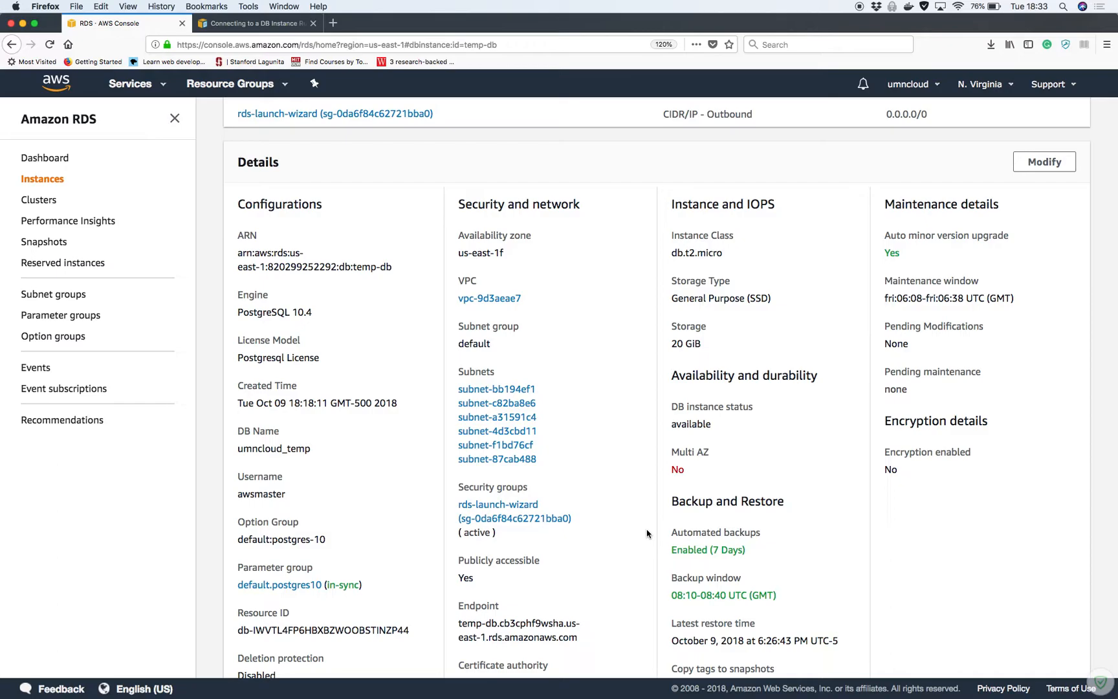
left_click(240, 24)
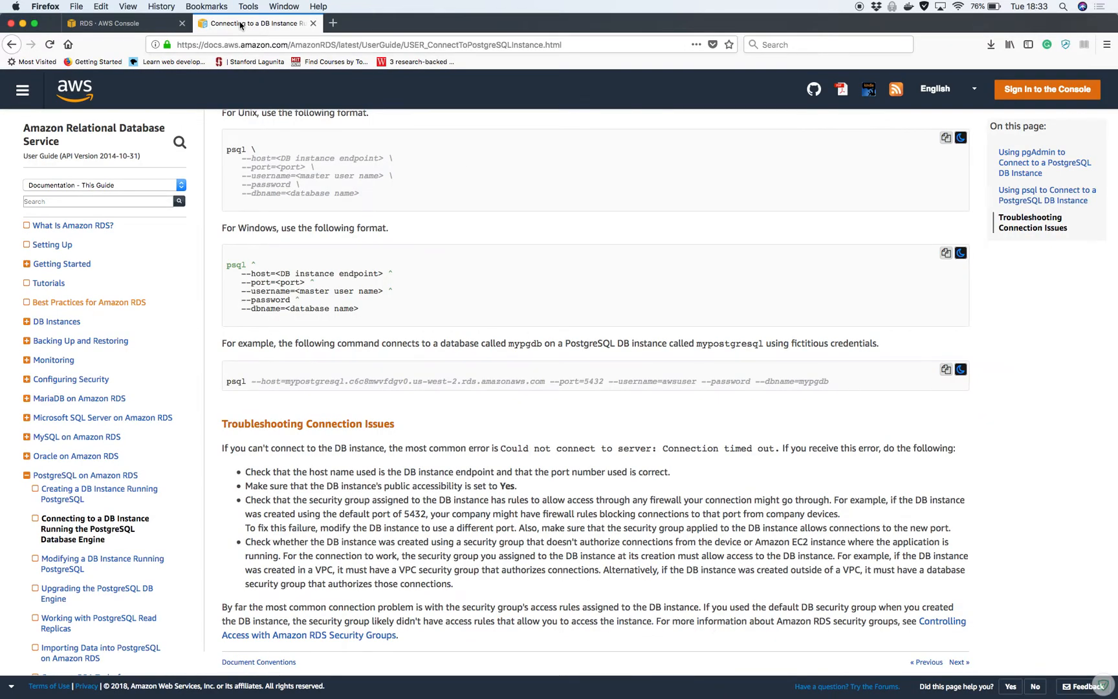
Restore iTerm2, open a fresh tab, close the old bash session and move the window right
scroll(273, 270, "up", 1)
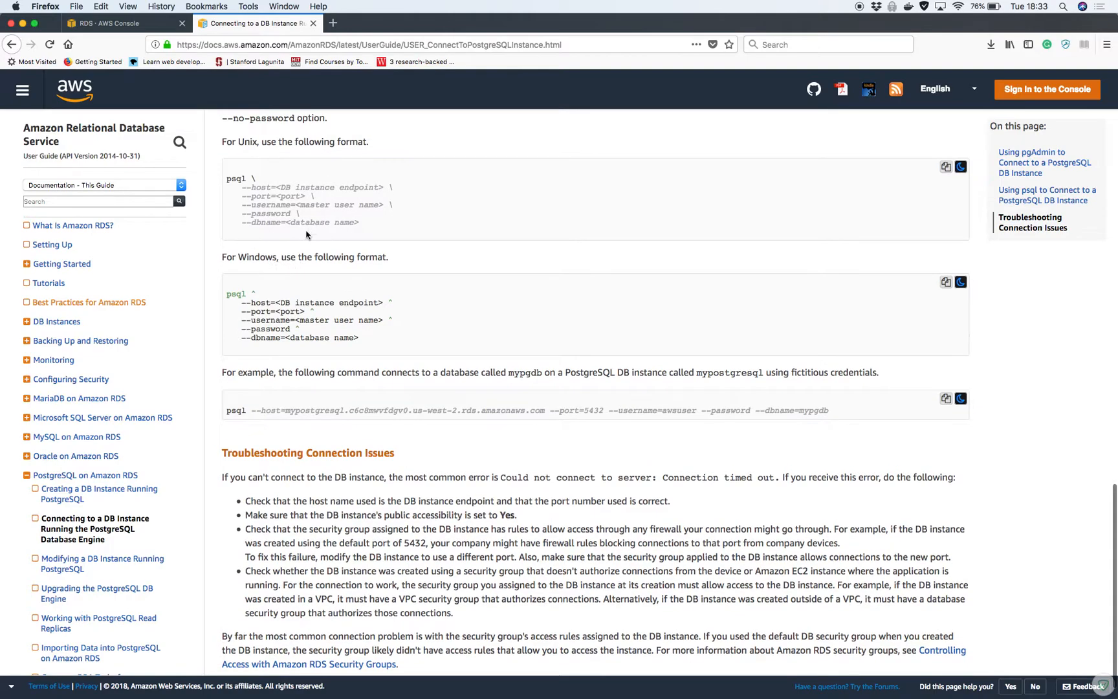
mouse_move(407, 686)
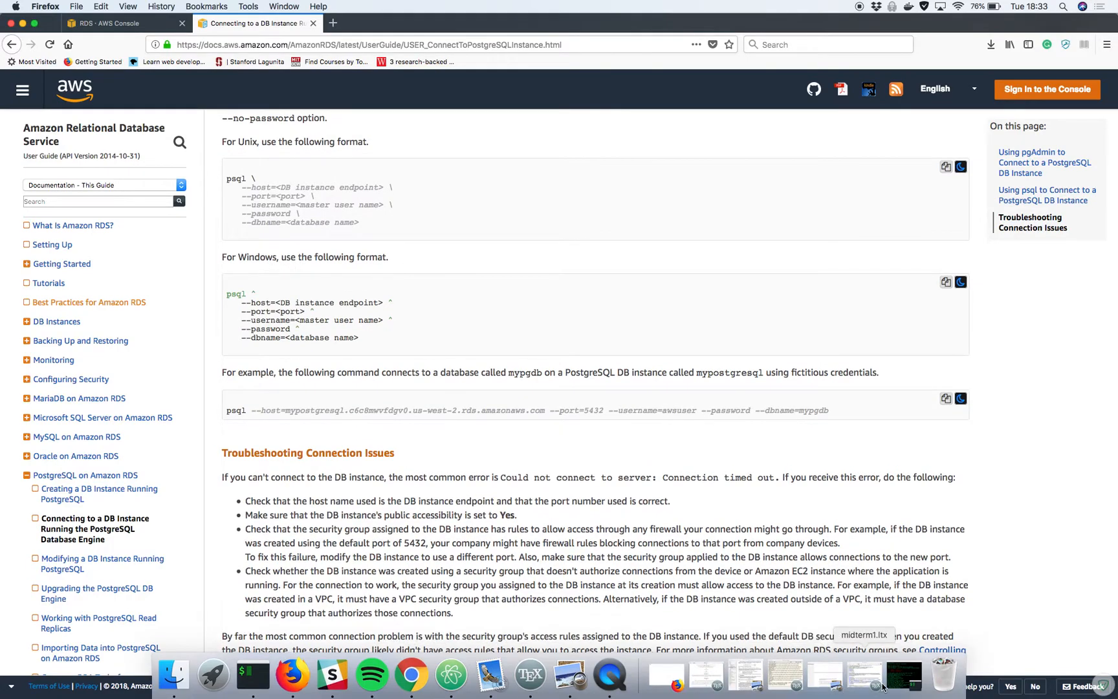
left_click(903, 676)
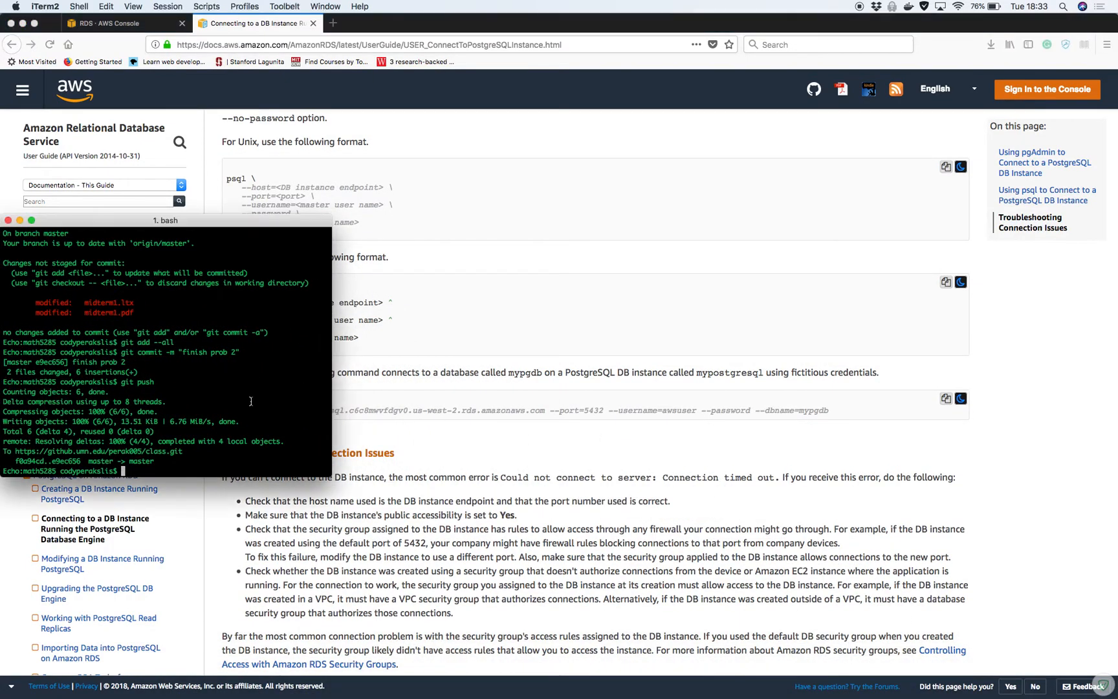
key("super+t")
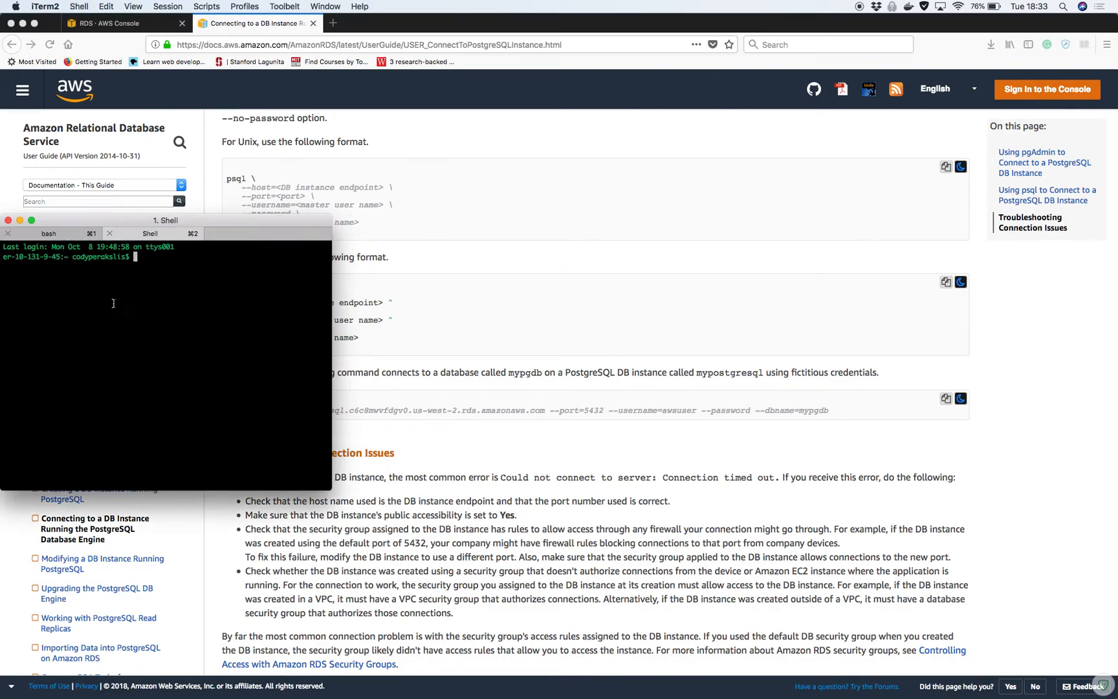
left_click(8, 233)
left_click(214, 220)
left_click_drag(214, 220, 805, 155)
Start the command 'psql --host=' and enlarge the terminal text two sizes
type("psql")
key("super+plus")
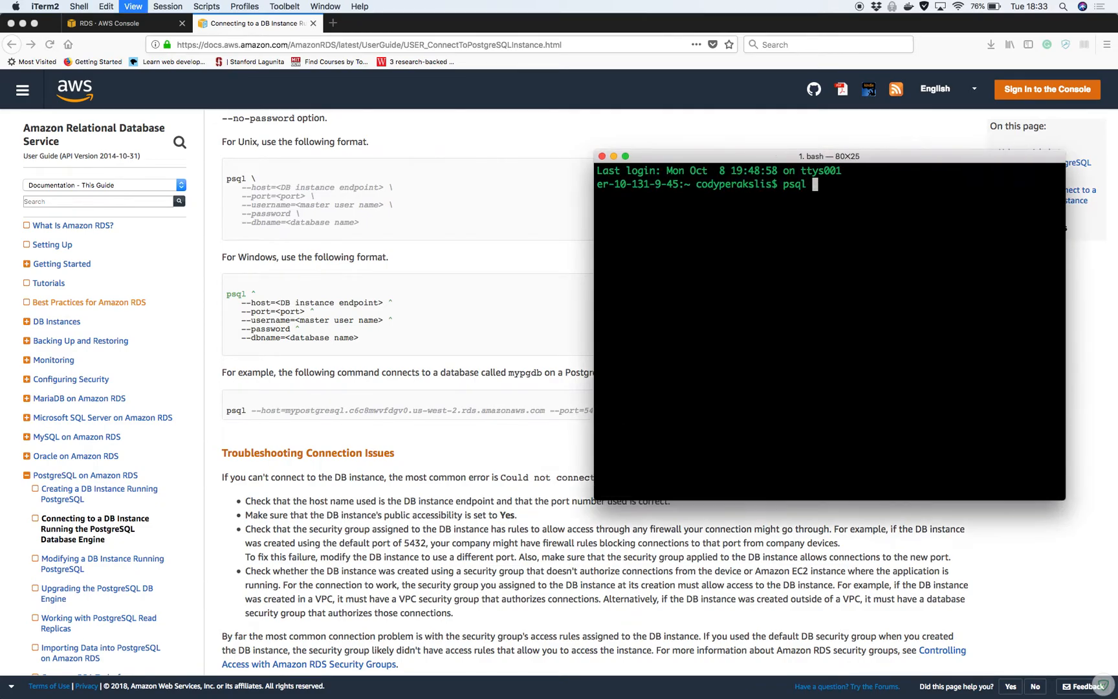
key("super+plus")
type("--host=")
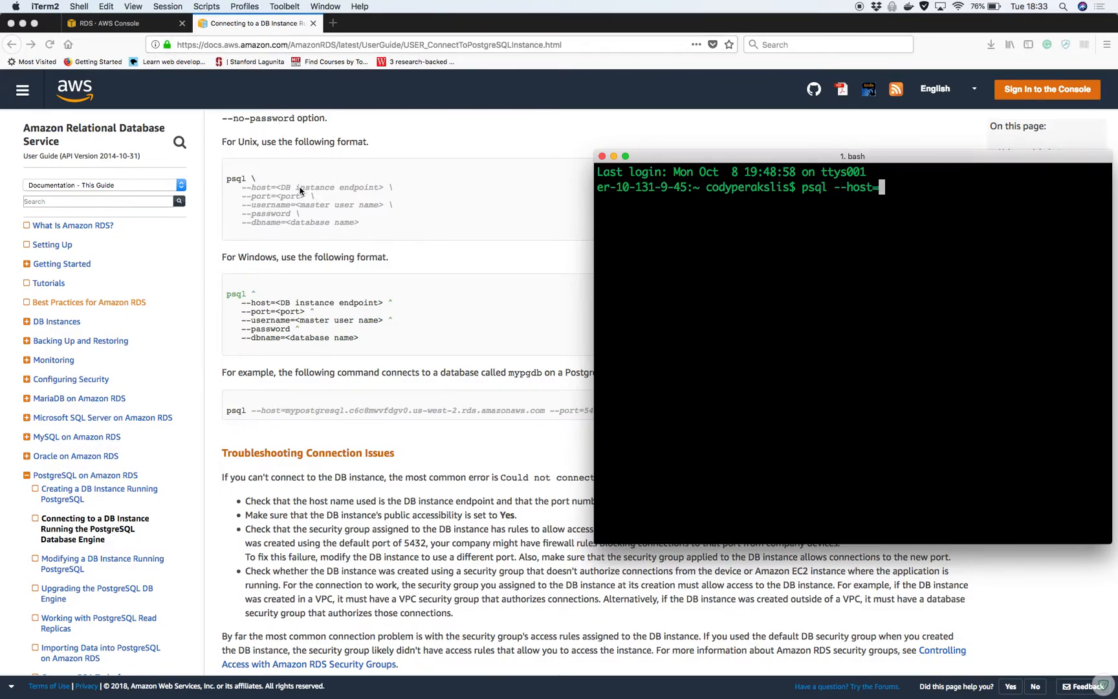
Return to the temp-db details showing its endpoint and umncloud_temp database name
left_click(110, 23)
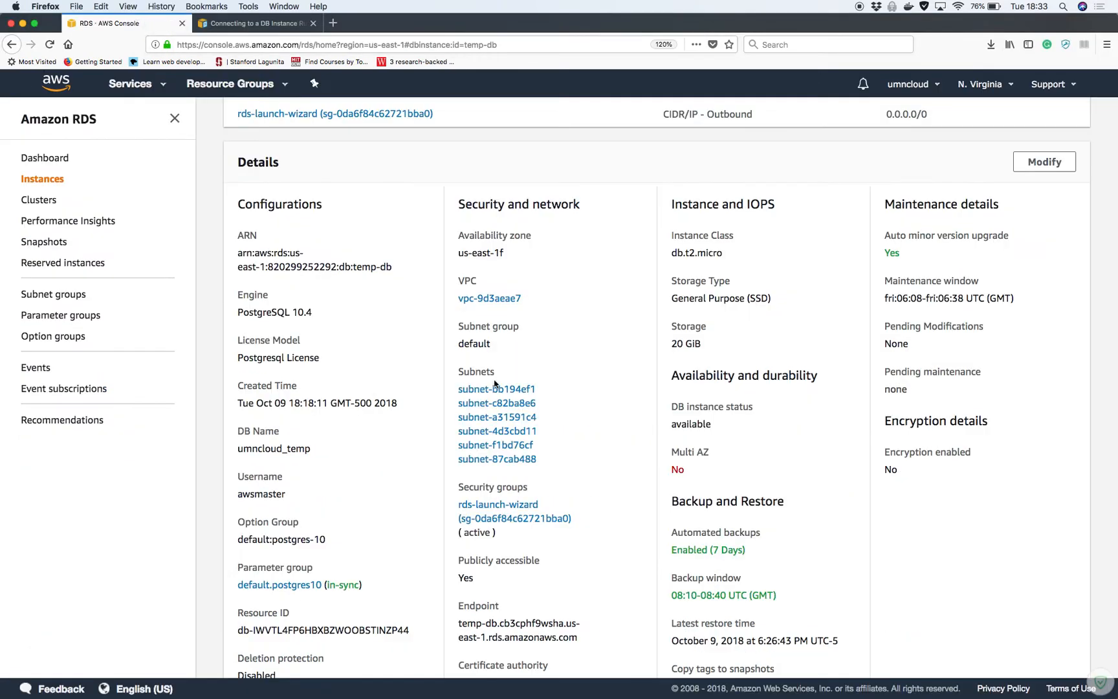
scroll(393, 448, "down", 2)
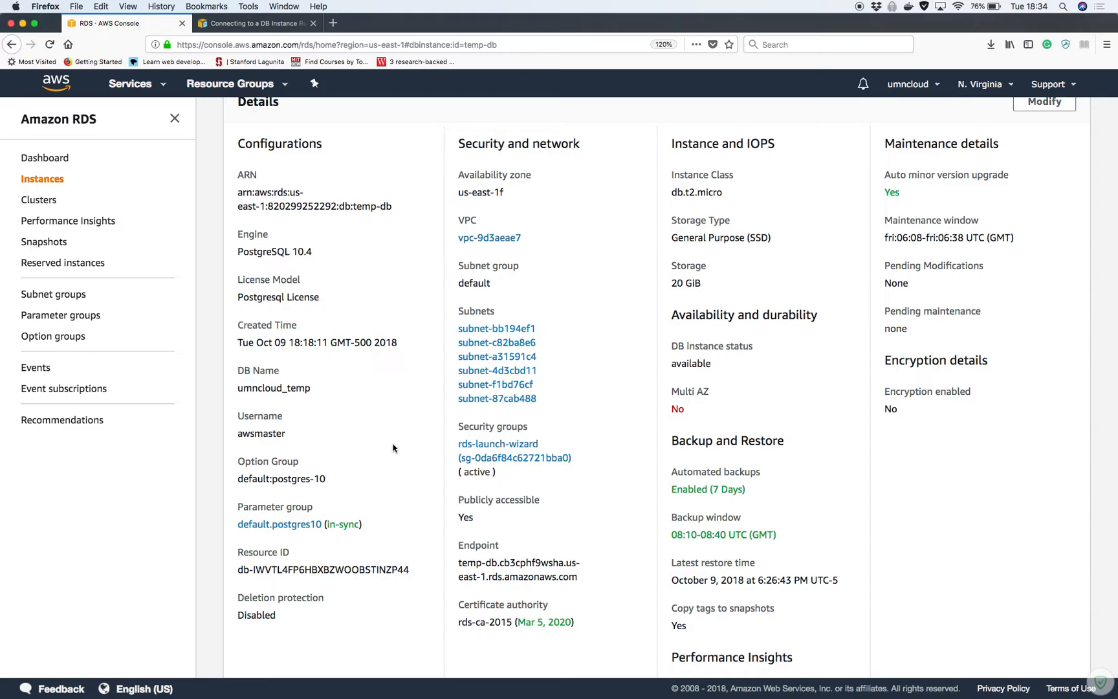
scroll(393, 448, "down", 2)
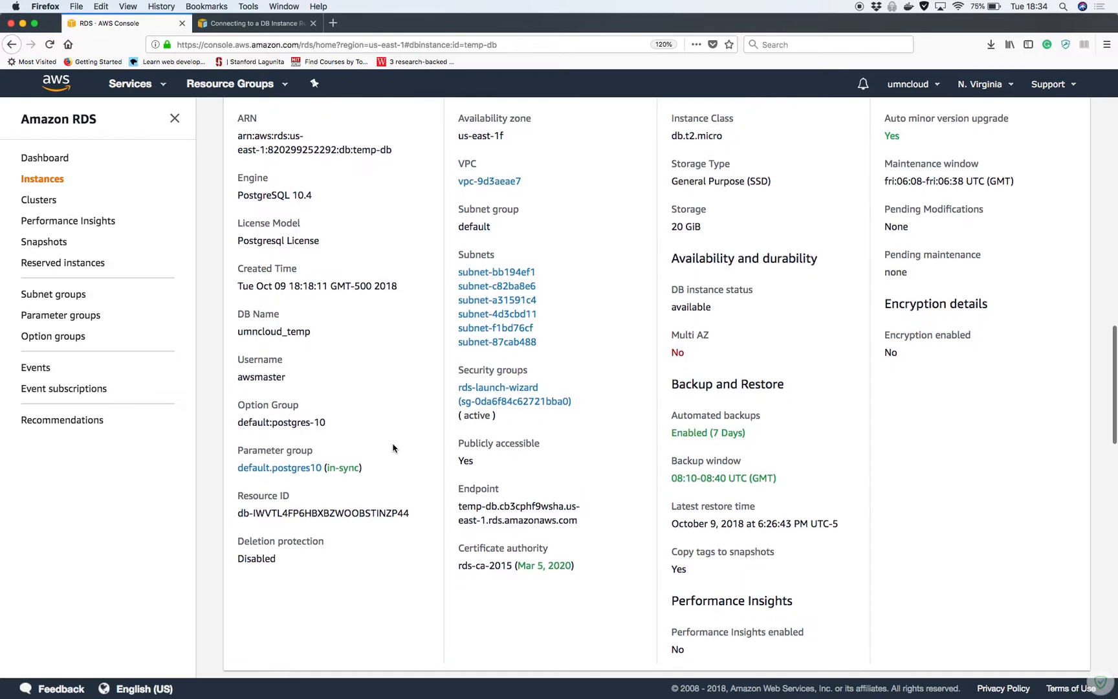
scroll(392, 448, "up", 1)
Copy the temp-db endpoint address and paste it after --host= in the psql command
left_click_drag(457, 531, 572, 546)
key("super+c")
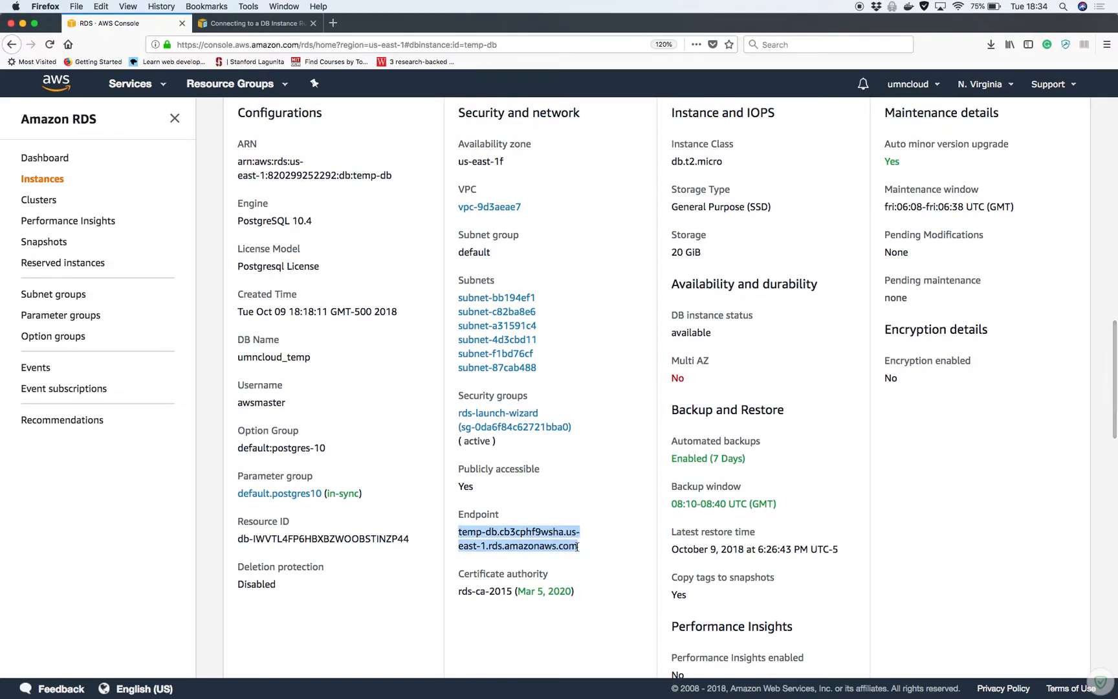
key("ctrl+Up")
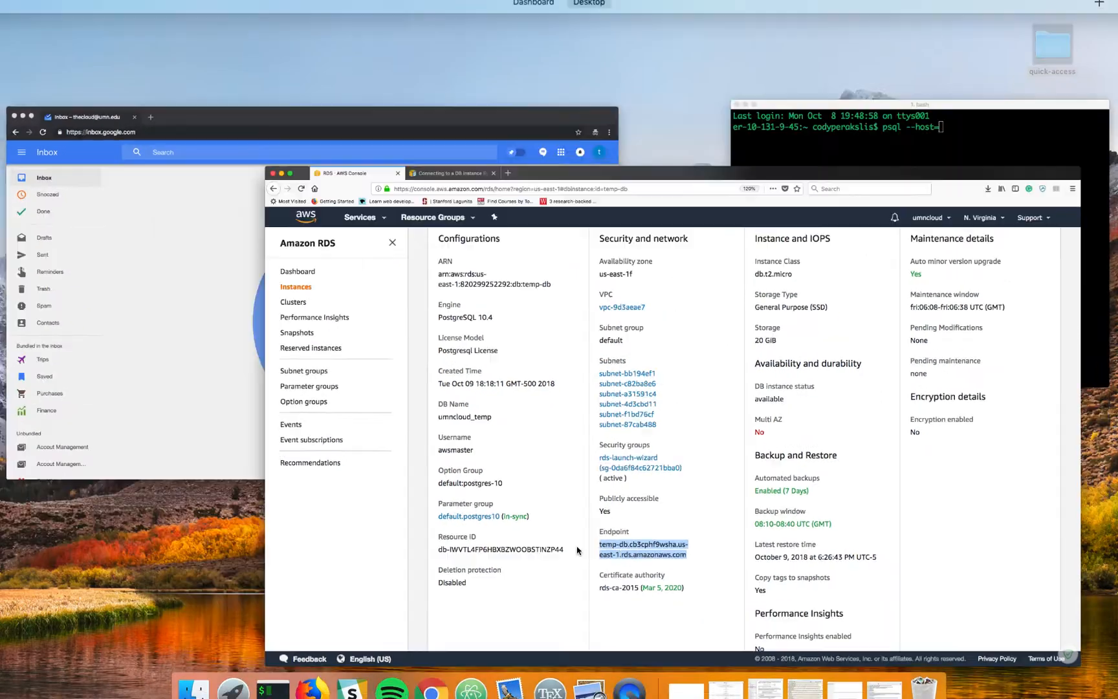
left_click(423, 178)
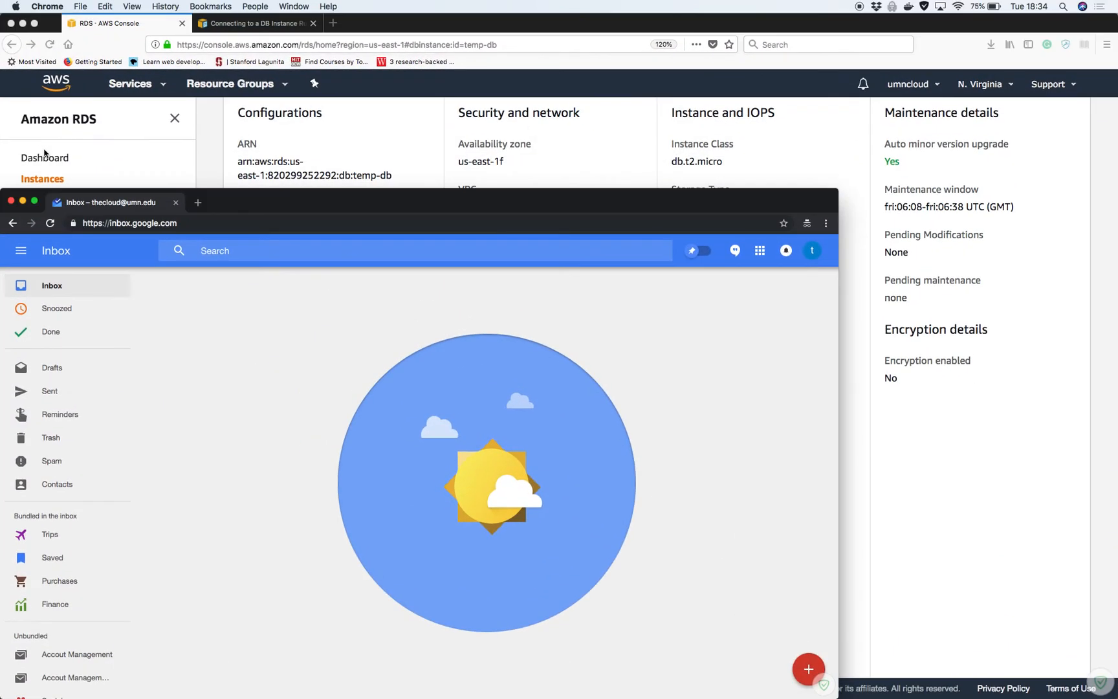
left_click(21, 201)
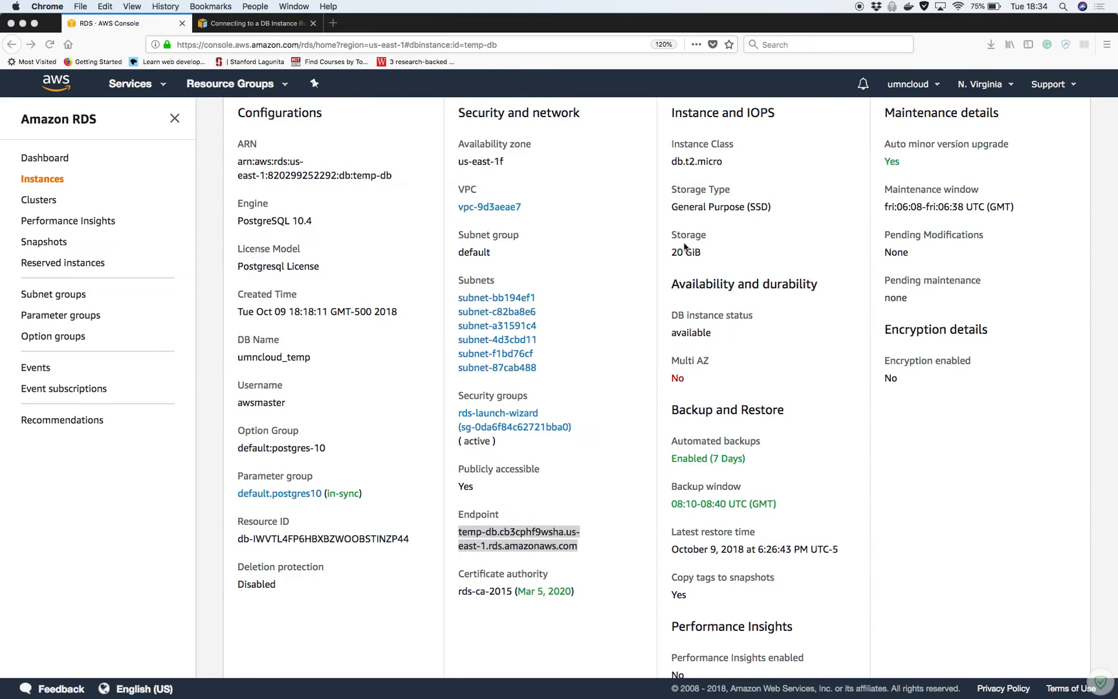
key("ctrl+Up")
left_click(893, 388)
key("super+v")
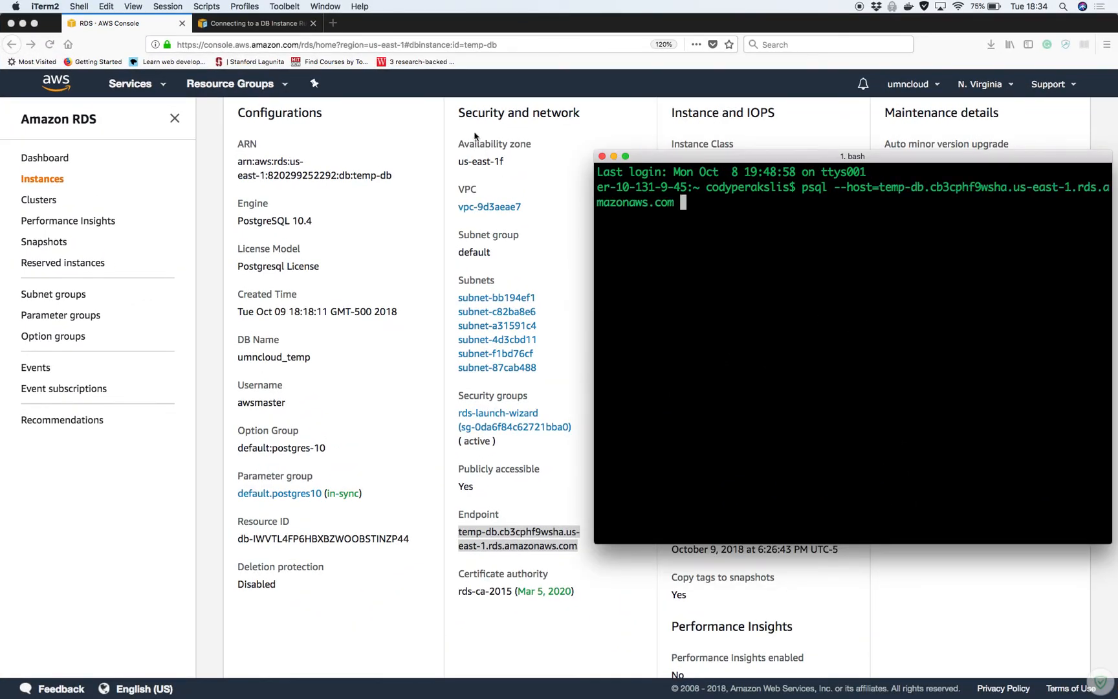
Add --username=awsmaster to the psql command, checking the documentation's connection format
left_click(266, 26)
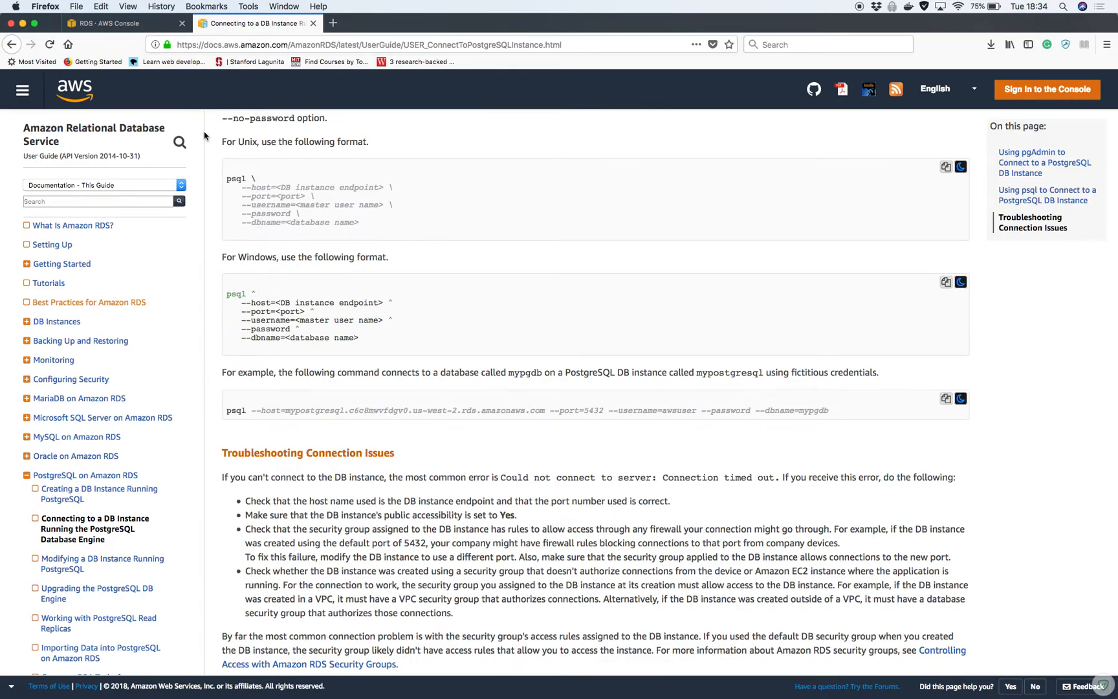
scroll(354, 252, "up", 2)
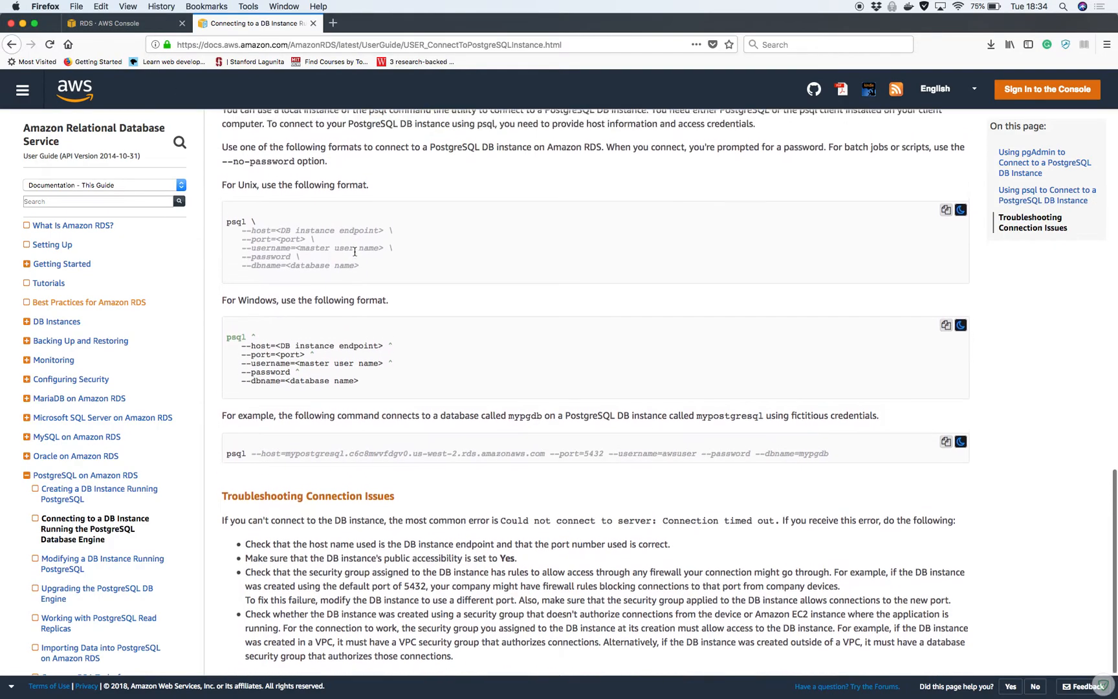
scroll(608, 471, "down", 1)
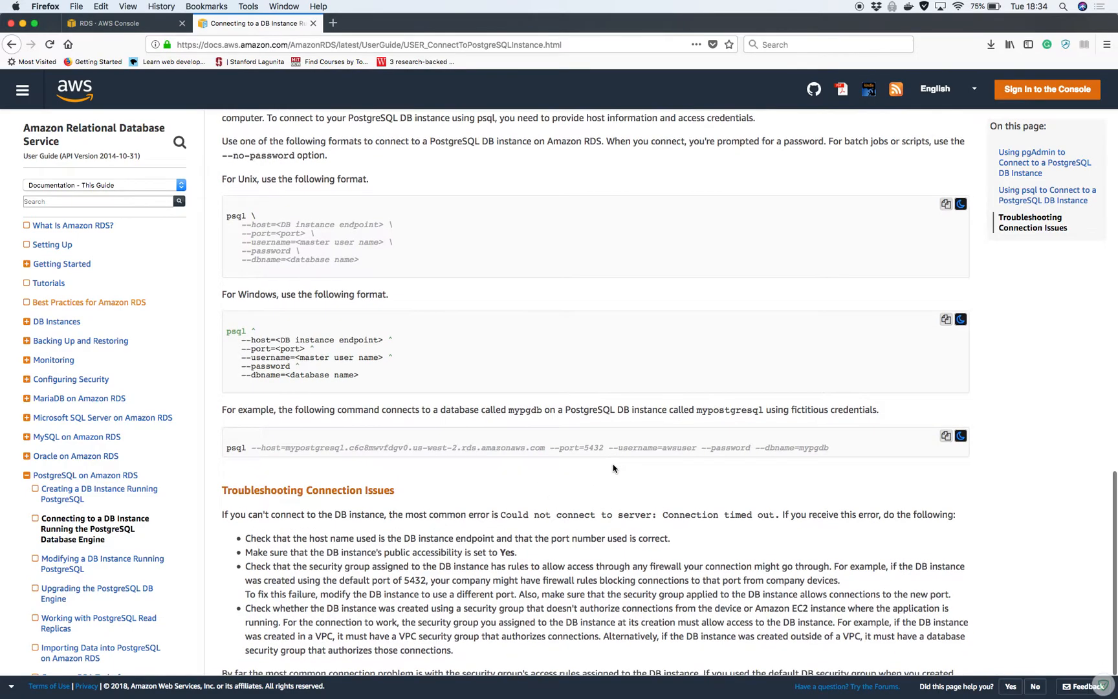
left_click(113, 30)
key("ctrl+Up")
left_click(857, 438)
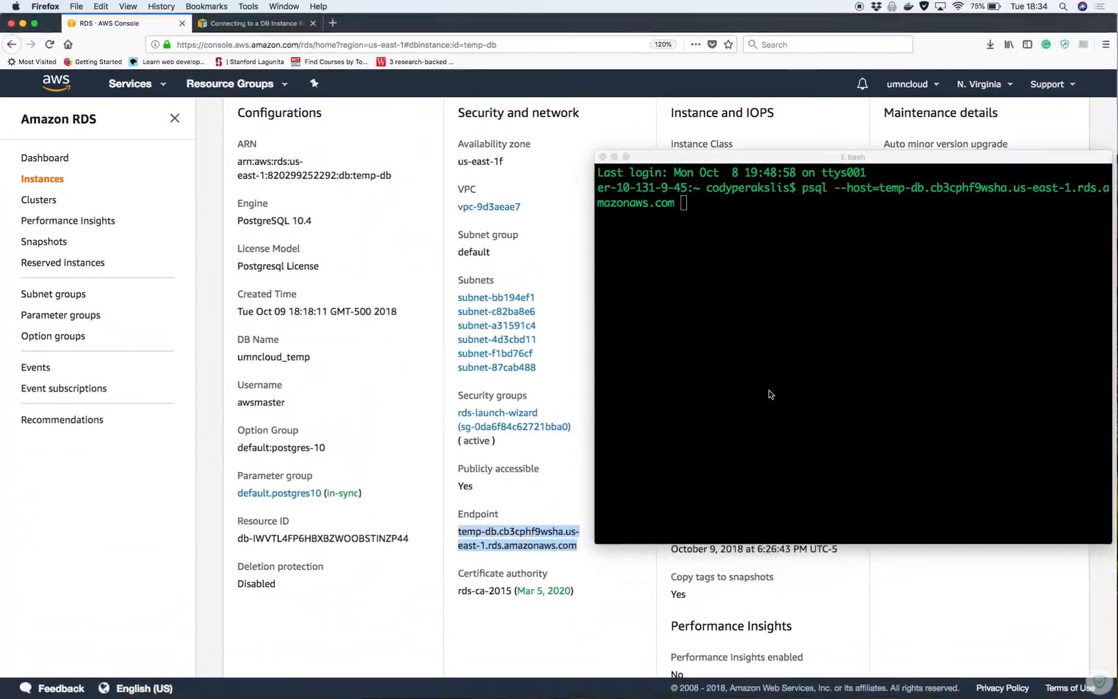
type("--user")
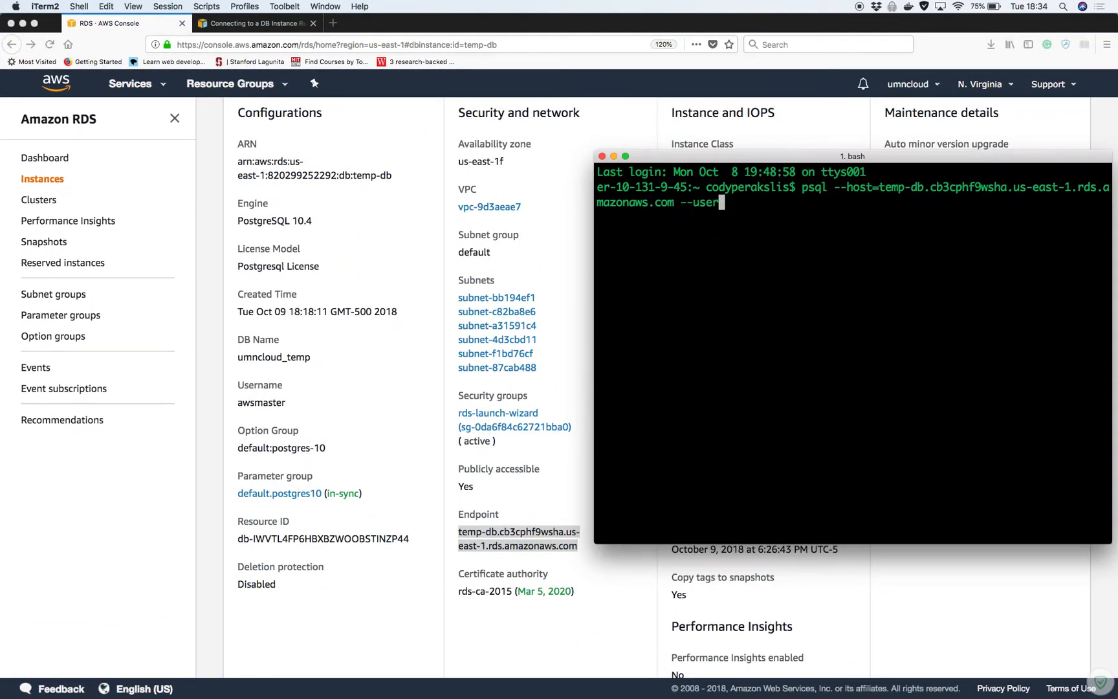
type("name awsmaster")
key("BackSpace")
key("BackSpace")
key("BackSpace")
key("BackSpace")
key("BackSpace")
key("BackSpace")
key("BackSpace")
key("BackSpace")
key("BackSpace")
key("BackSpace")
type("=awsmaster")
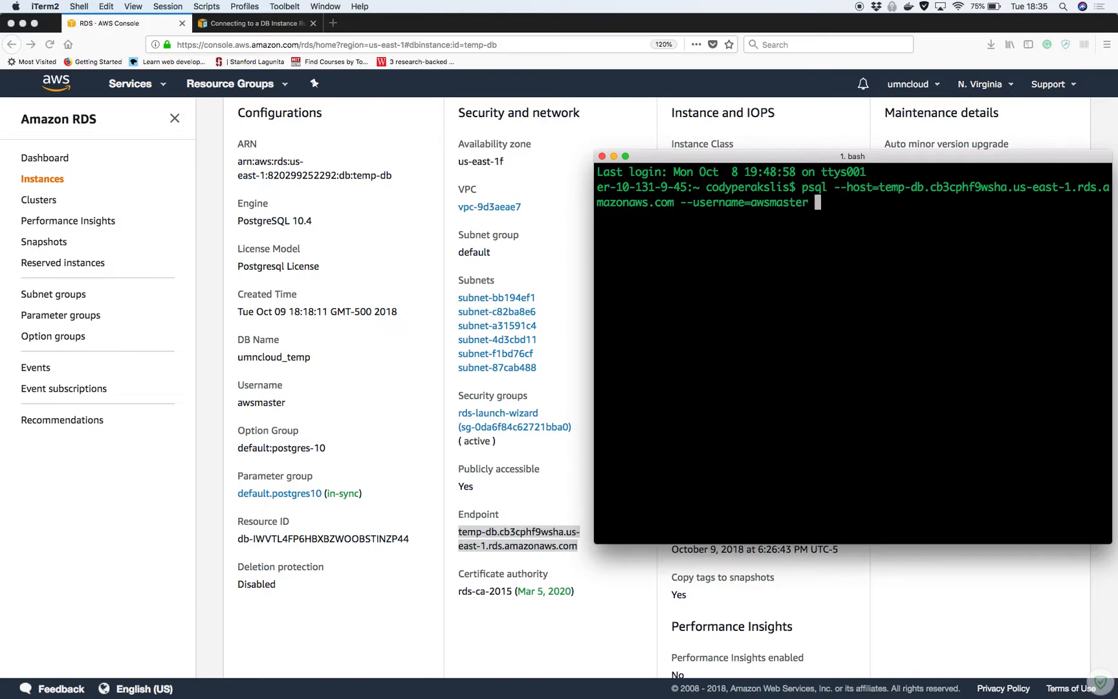
Append --dbname=umncloud_temp copied from the console and run the psql command
left_click(260, 23)
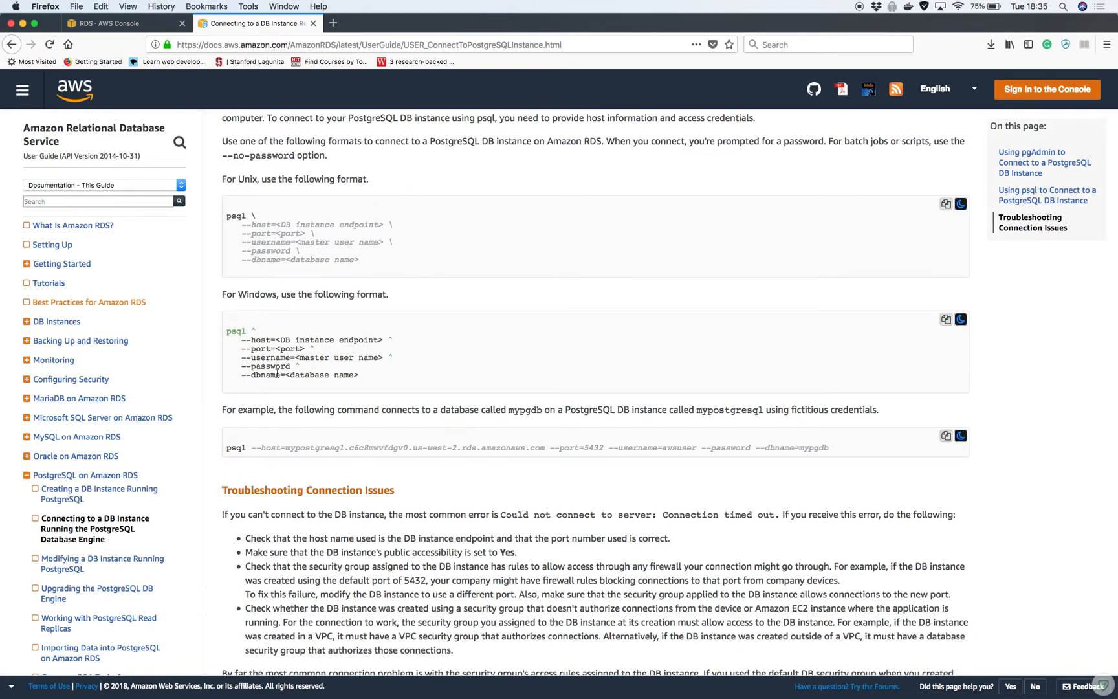
left_click(132, 26)
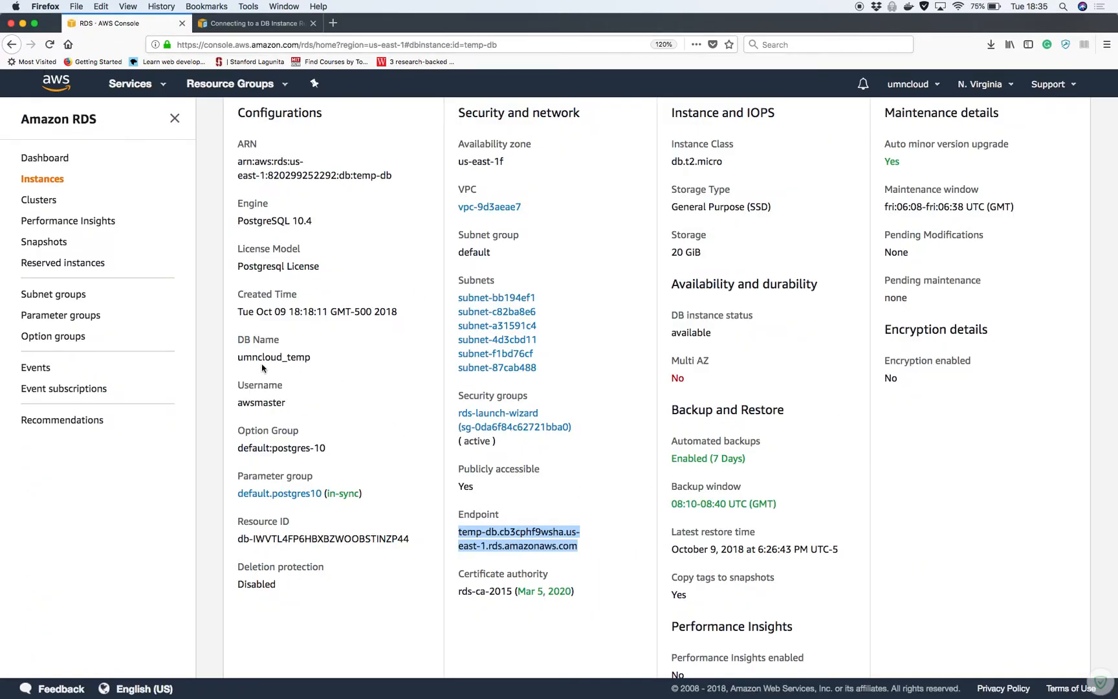
left_click_drag(241, 359, 312, 361)
key("super+c")
key("ctrl+Up")
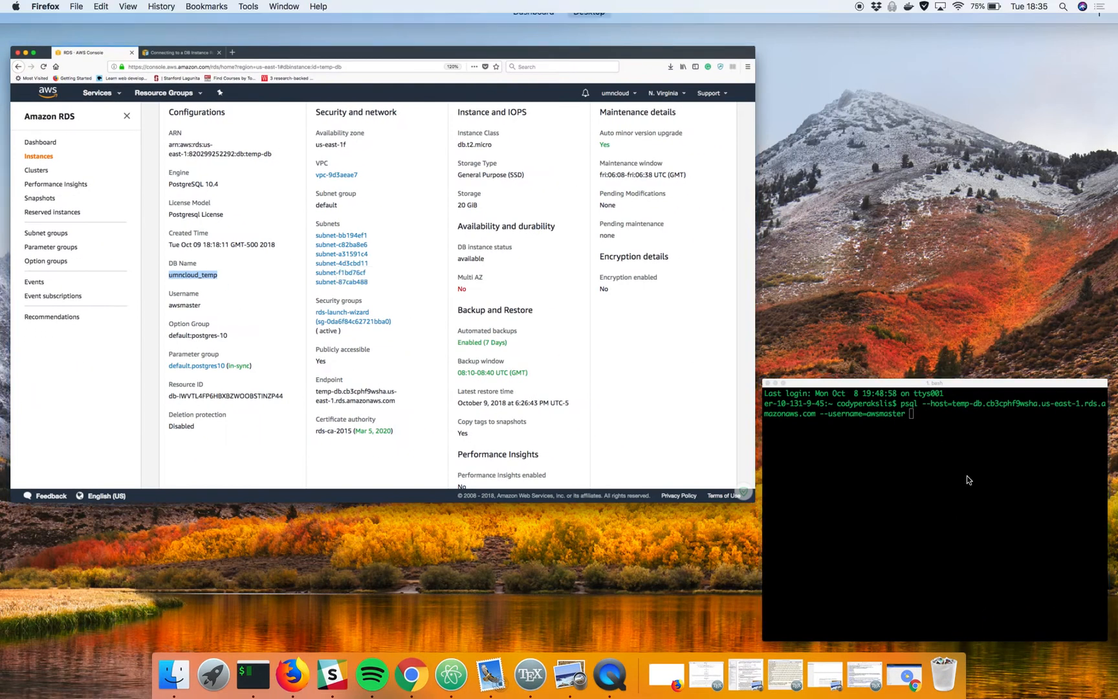
left_click(966, 475)
type("--db")
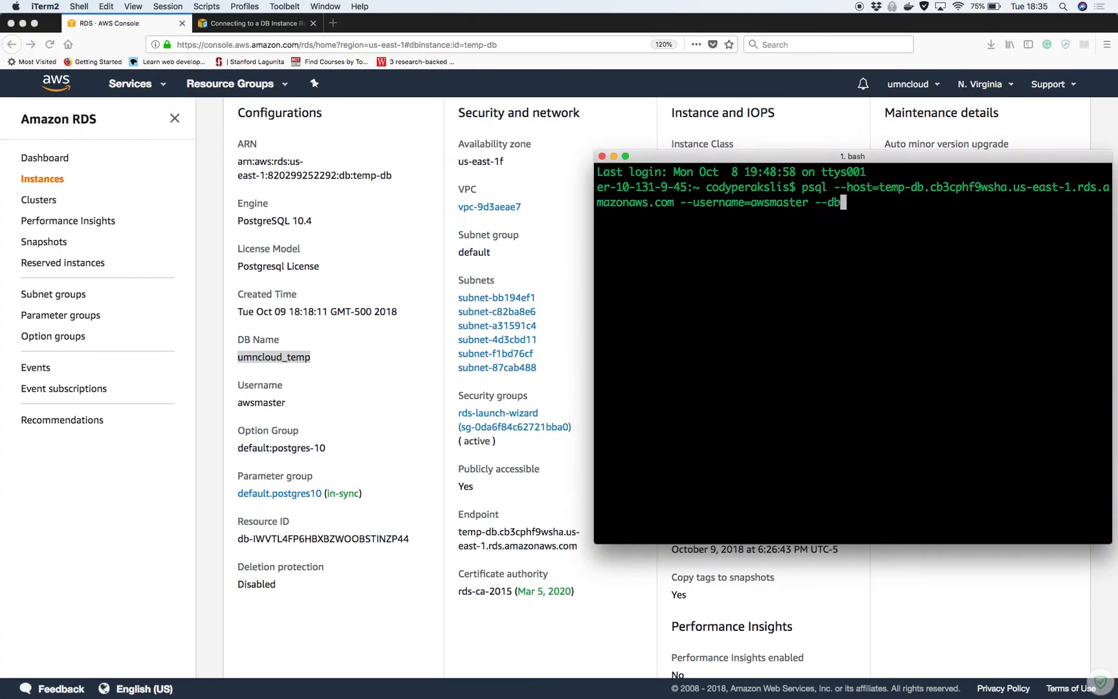
type("name=")
key("super+v")
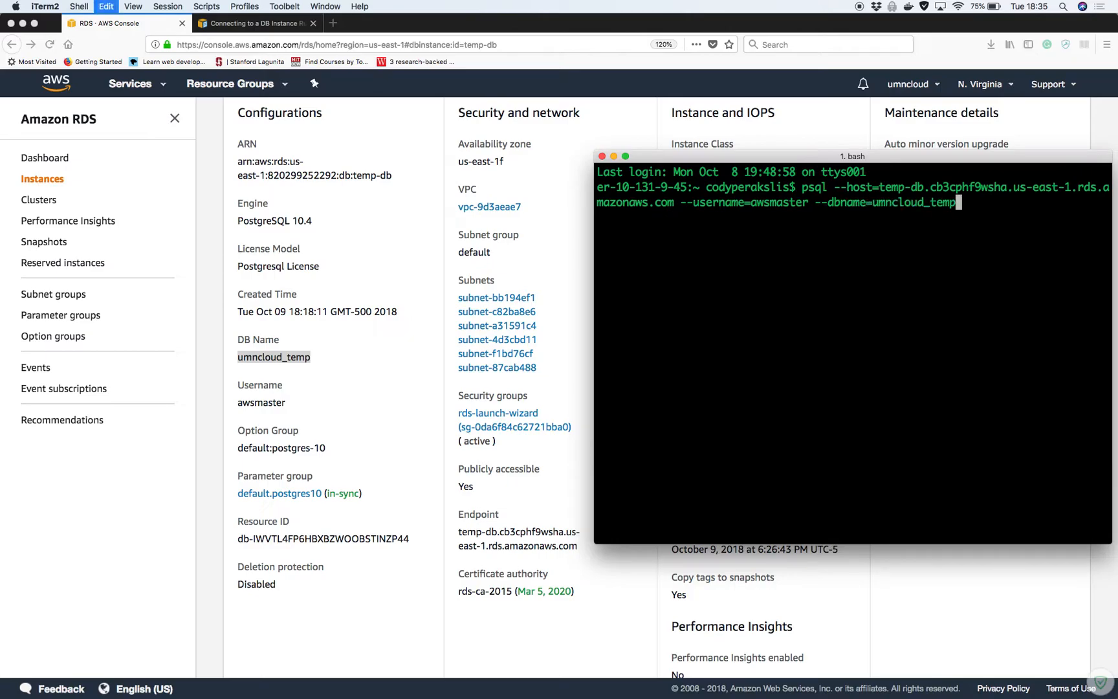
key("Return")
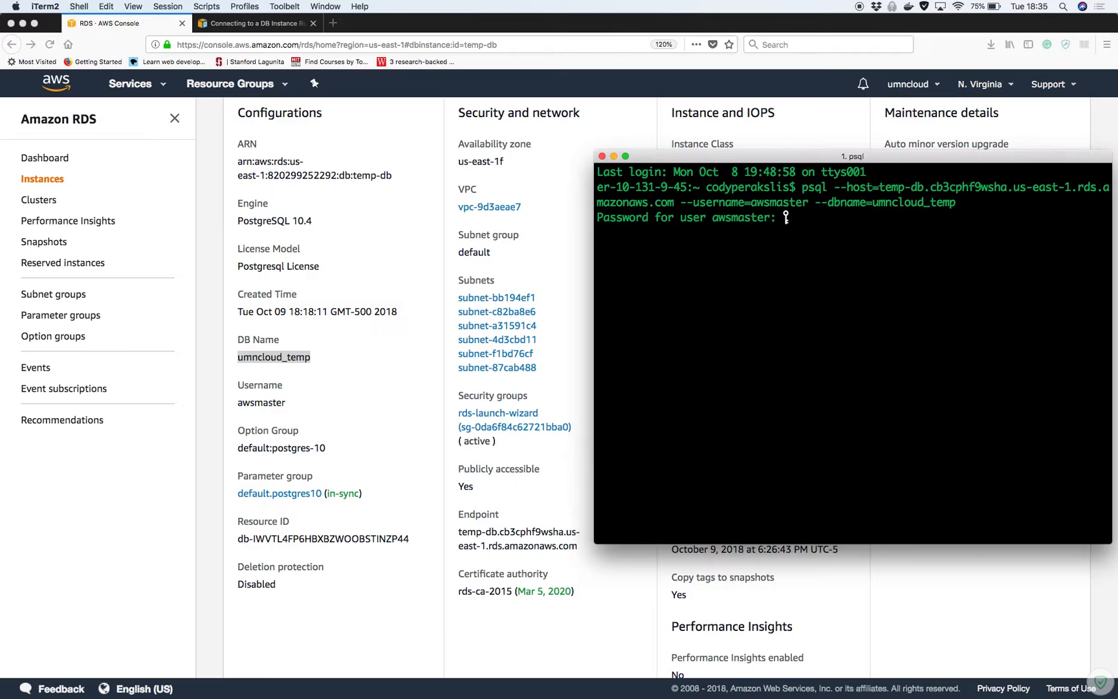
Connect with the master password, widen the terminal, and run \dt to find no tables
key("Return")
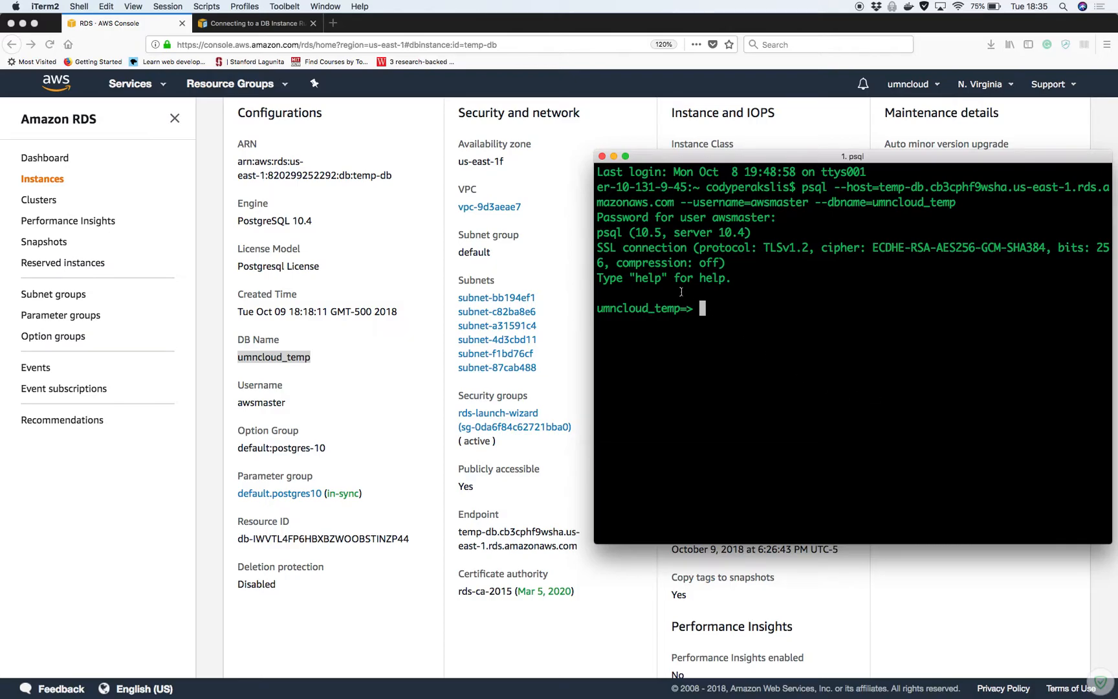
left_click_drag(595, 263, 319, 263)
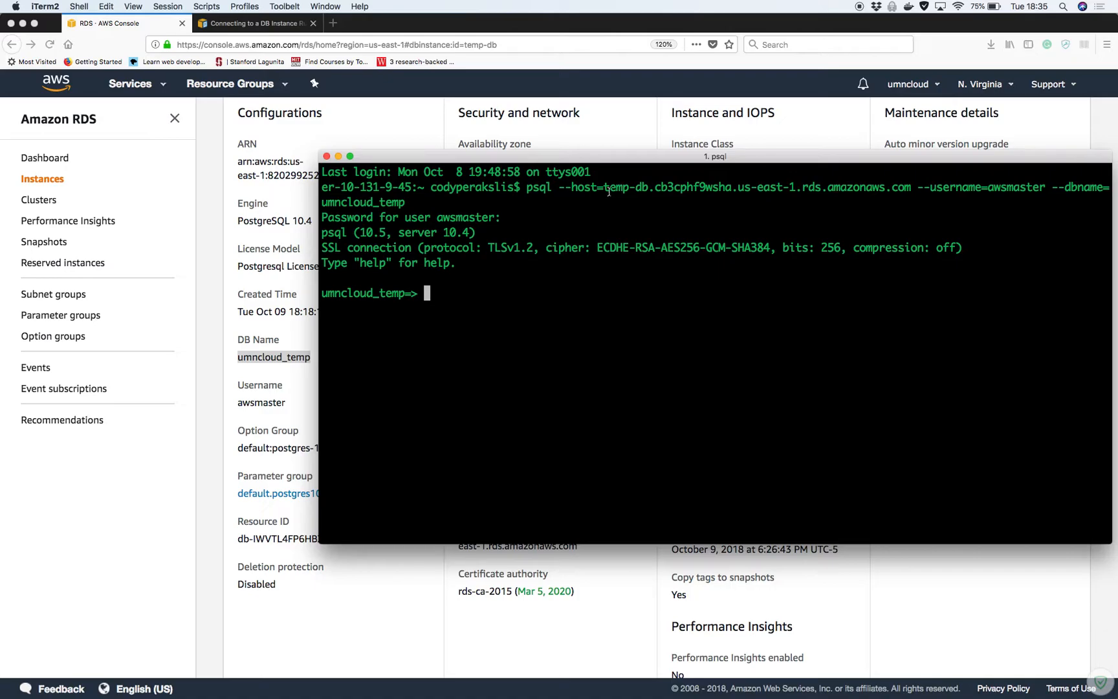
type("\\dt")
key("Return")
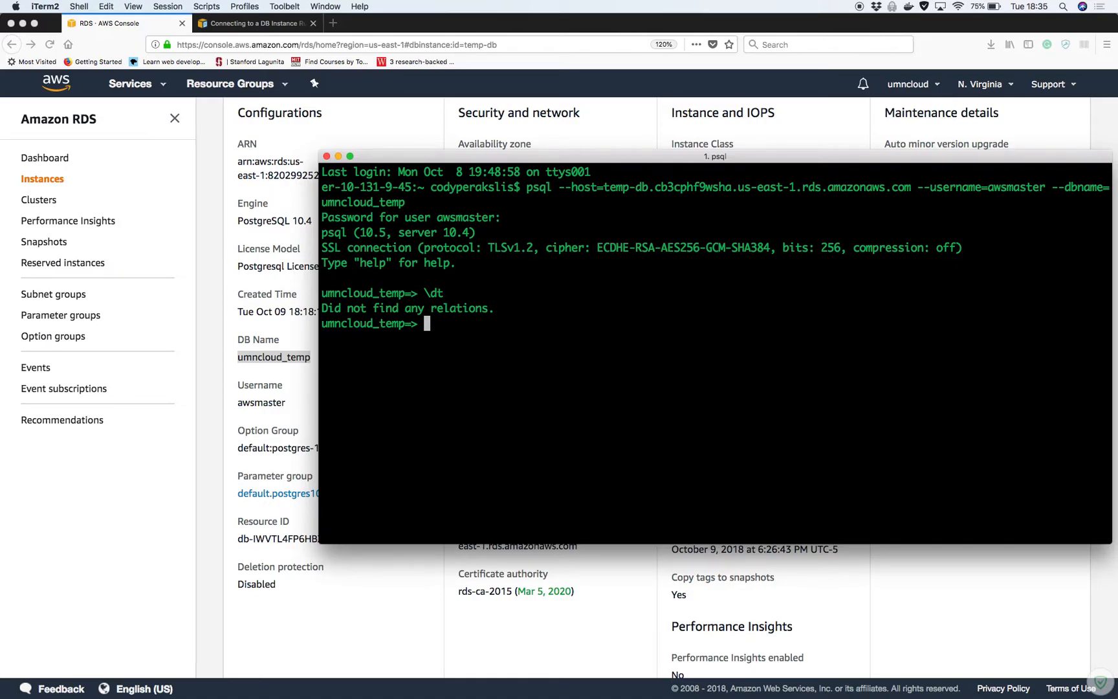
type("create")
Search Google for 'sql create table' and open the W3Schools CREATE TABLE page
left_click(333, 23)
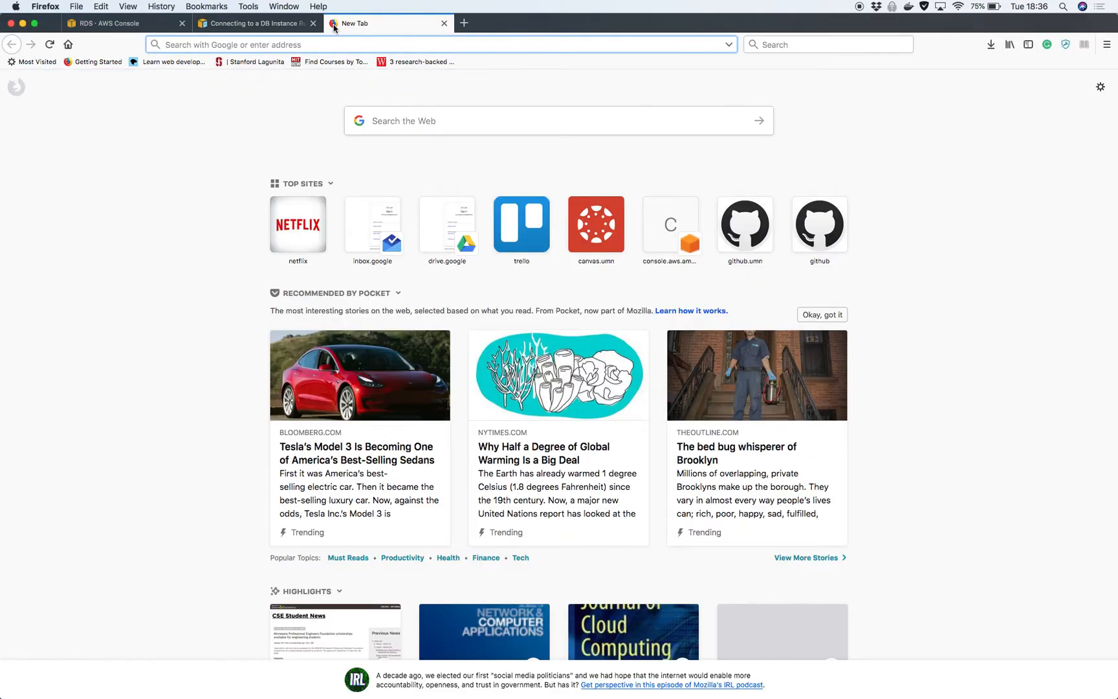
type("sql create table")
key("Return")
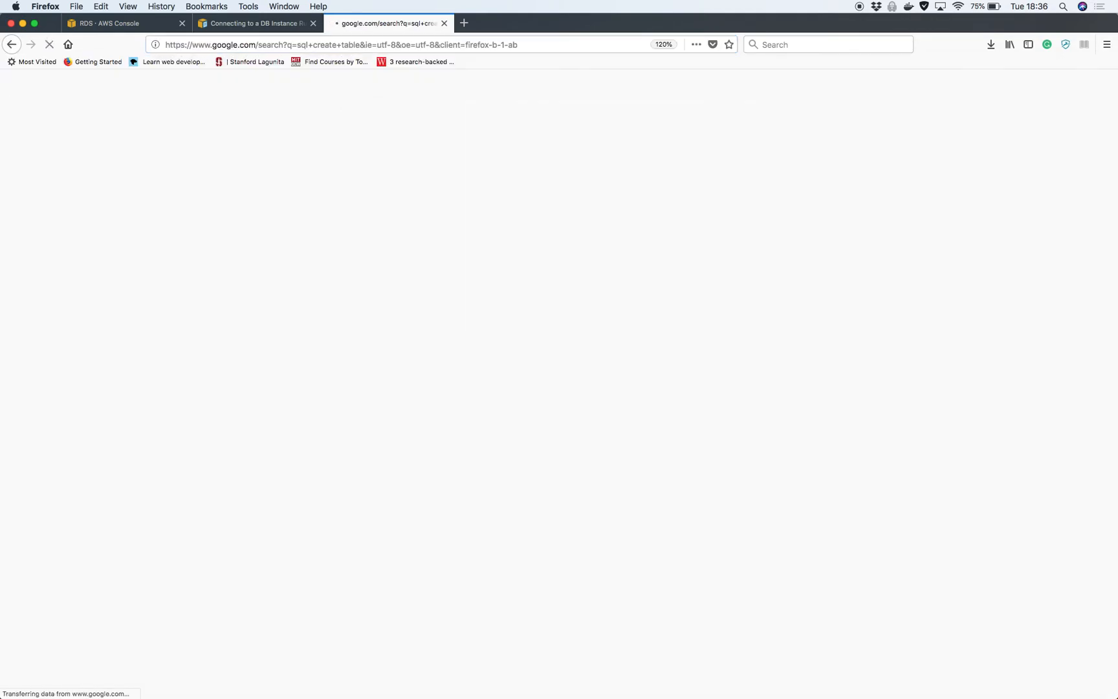
left_click(226, 210)
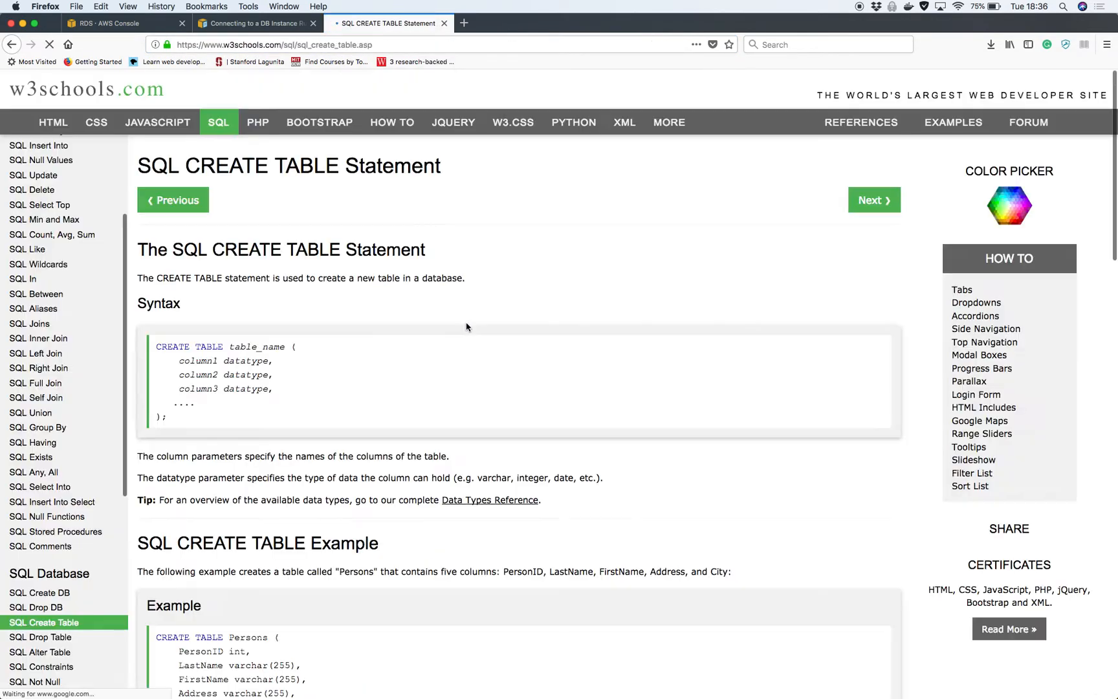
Run create table users (id int, name varchar(20)); at the psql prompt
key("ctrl+Up")
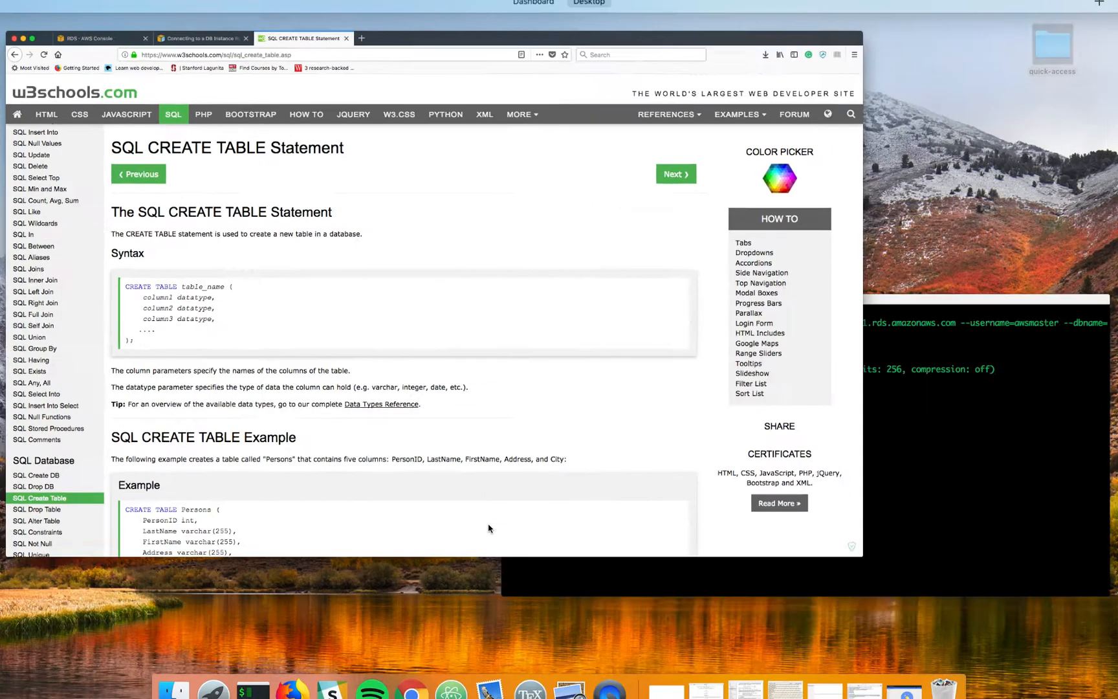
left_click(801, 539)
type("create table")
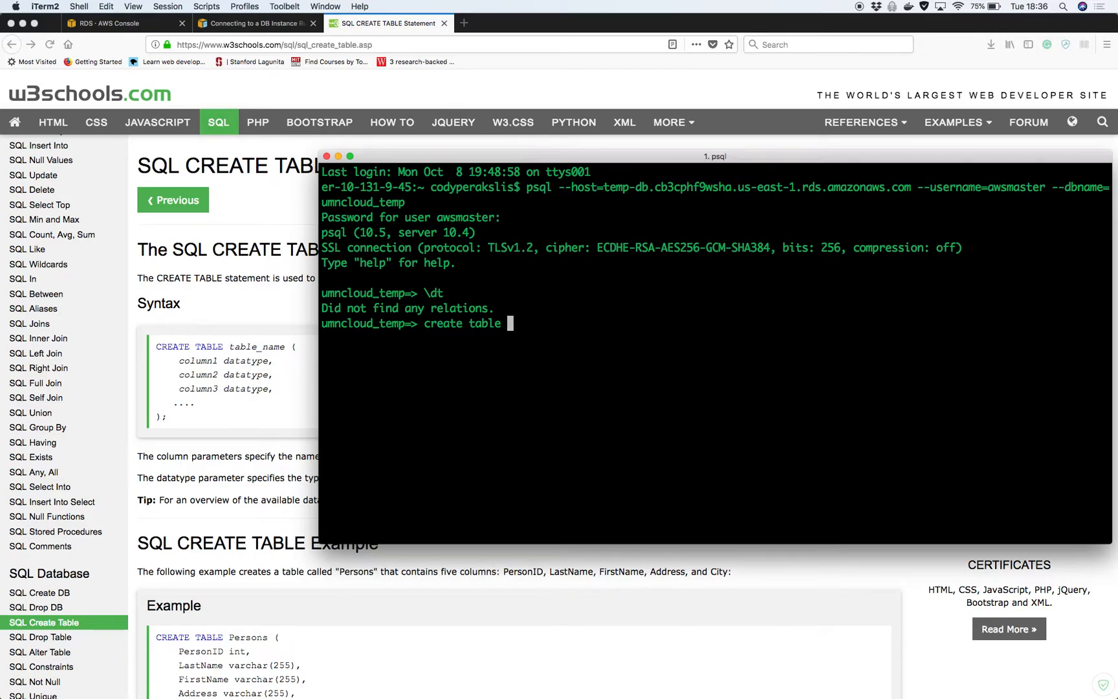
type("users (")
type("id")
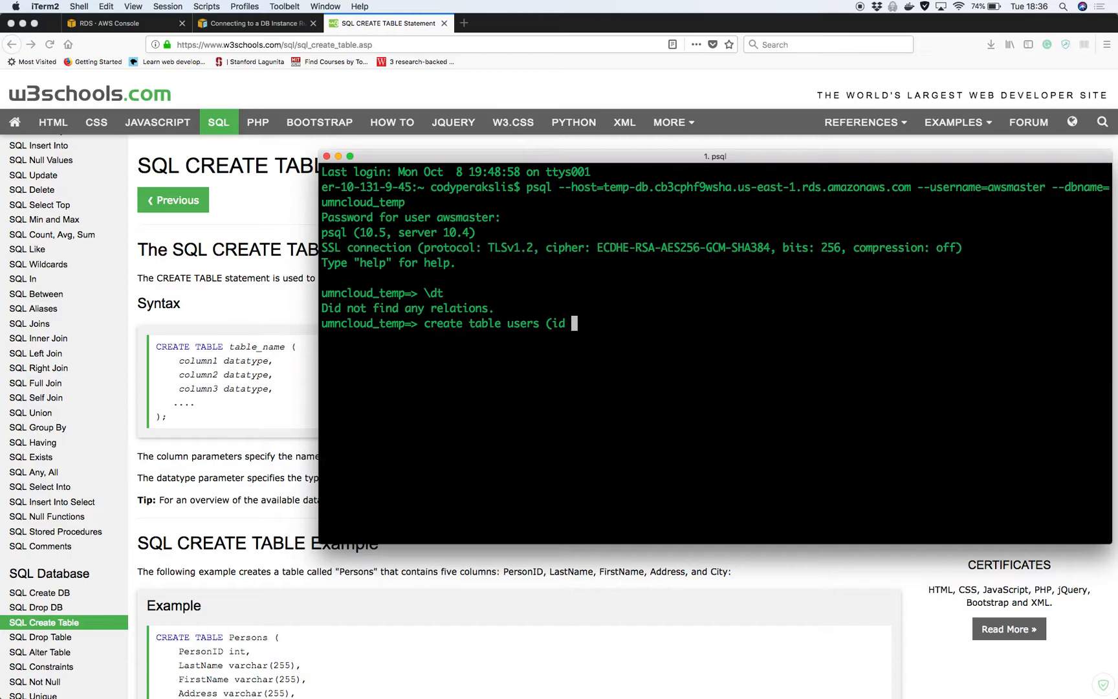
scroll(561, 583, "down", 2)
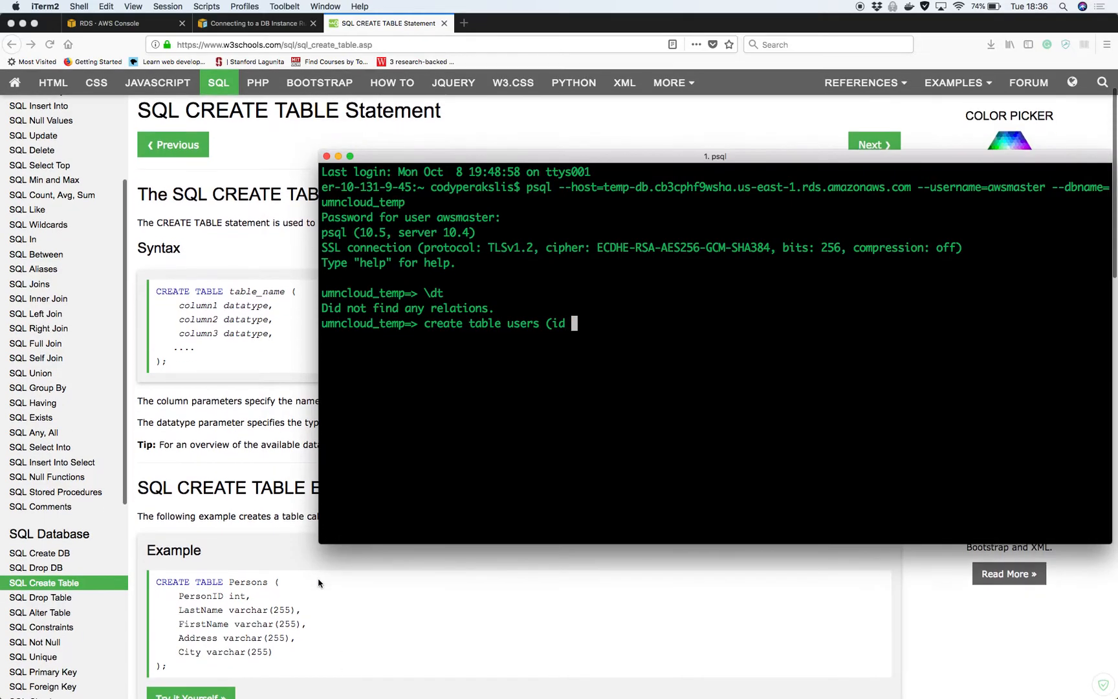
type("int, ")
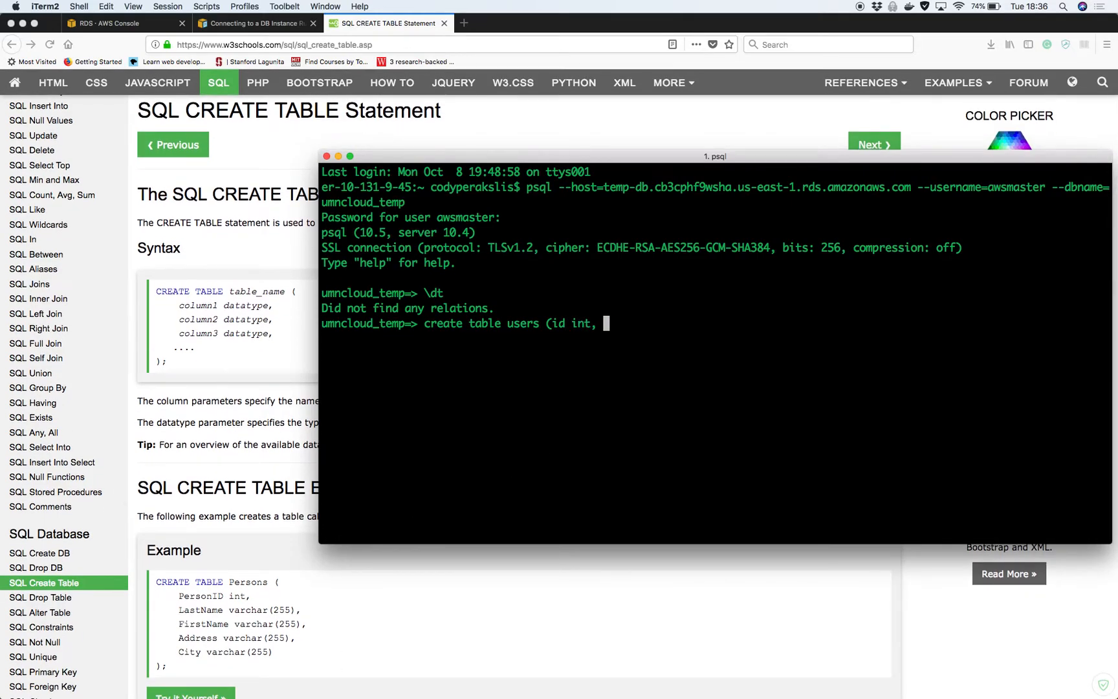
type("name ")
type("va")
key("BackSpace")
type("archar(20)")
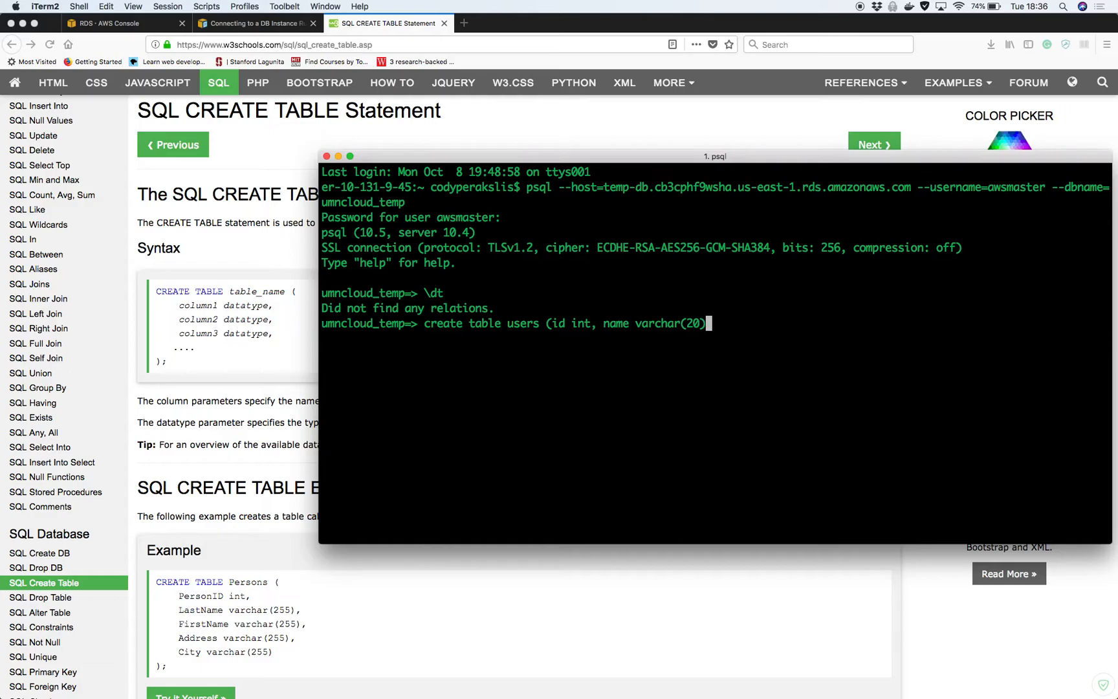
type(");")
key("Return")
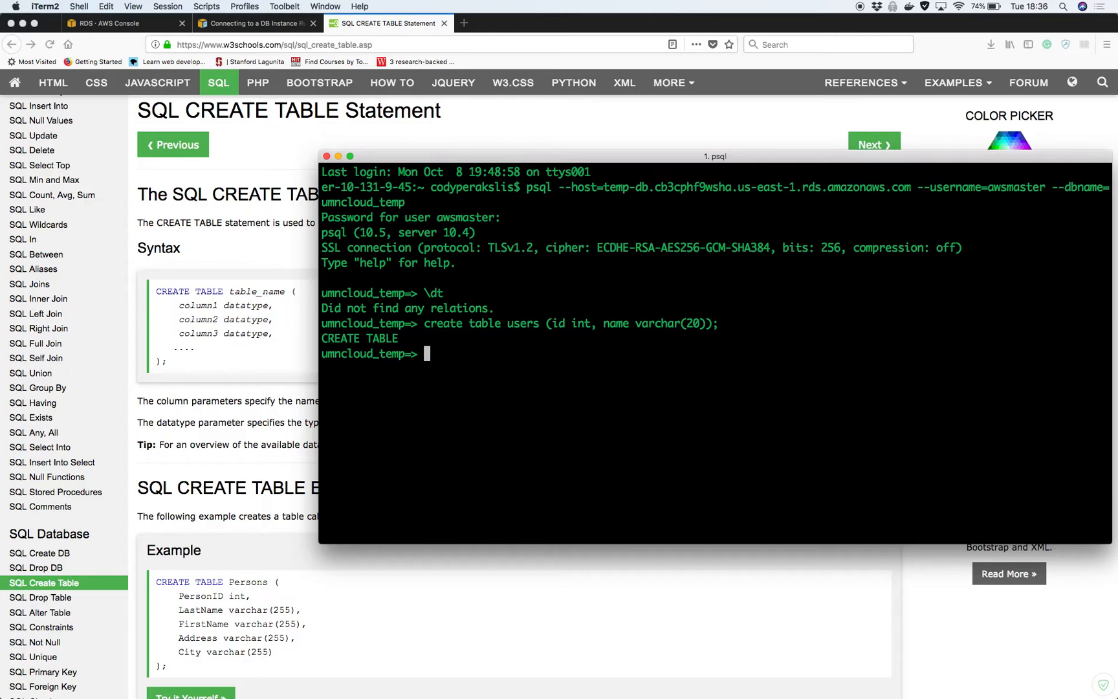
Confirm users appears in the \dt table listing and begin an insert statement
type("\\dt")
key("Return")
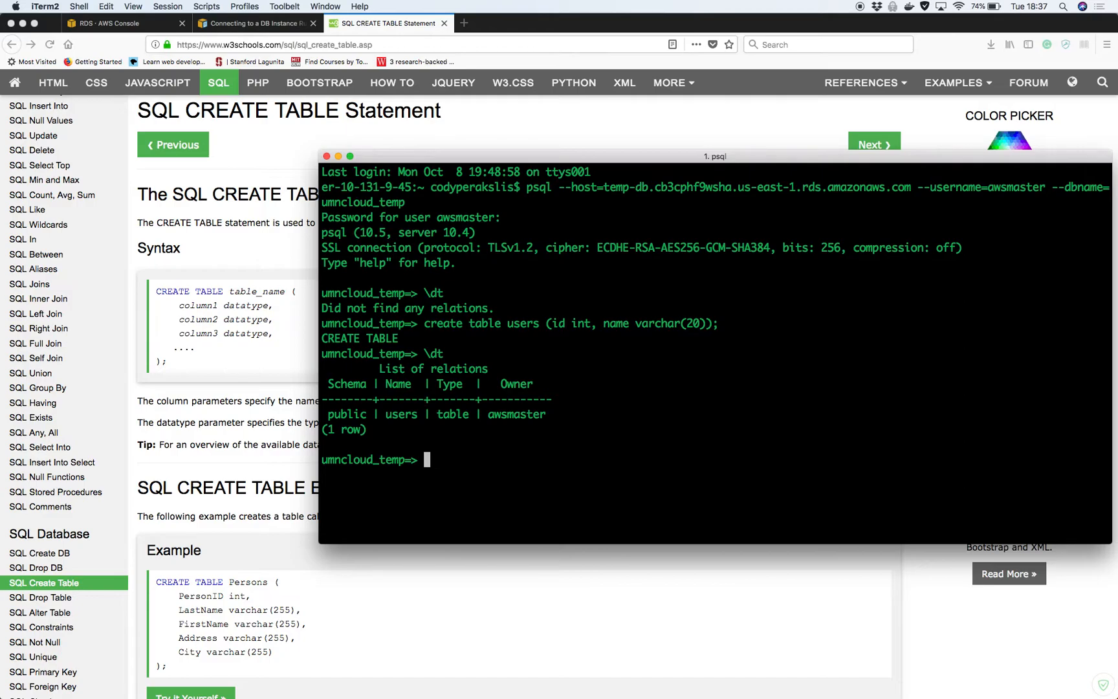
type("insert")
Run insert into users (id, name) with values (1, "bob"), which fails with a syntax error
type("(1, \"bob\"")
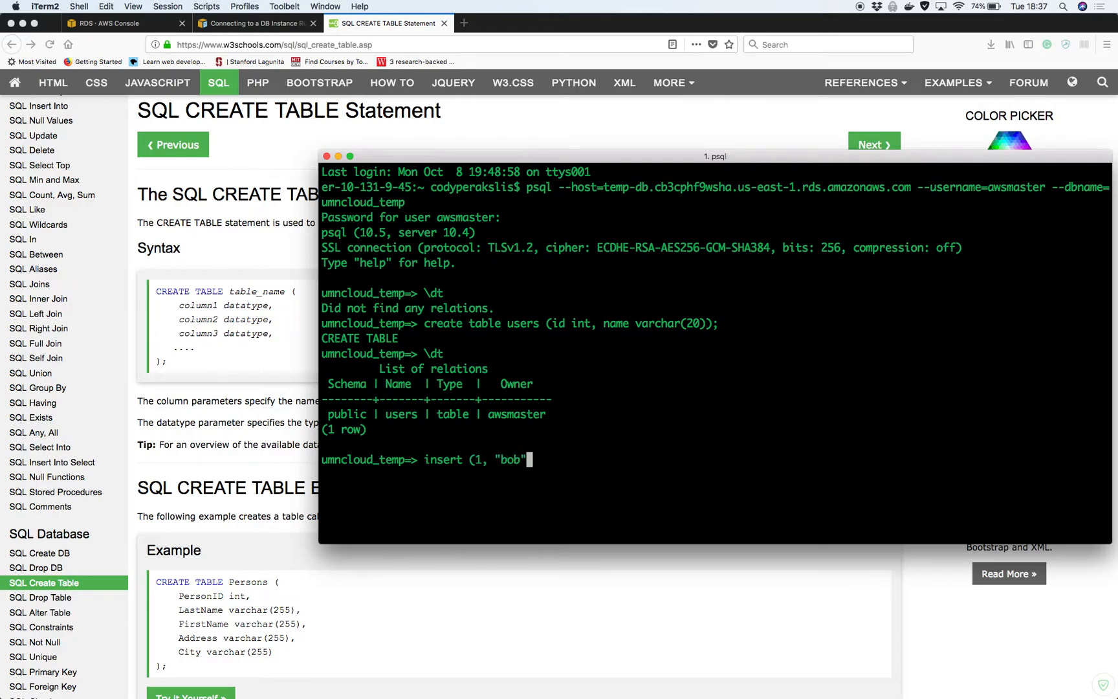
key("BackSpace")
type(") int")
key("BackSpace")
key("BackSpace")
key("BackSpace")
key("BackSpace")
key("BackSpace")
key("BackSpace")
key("BackSpace")
key("BackSpace")
key("BackSpace")
key("BackSpace")
key("BackSpace")
key("BackSpace")
key("BackSpace")
key("BackSpace")
type("into users (1")
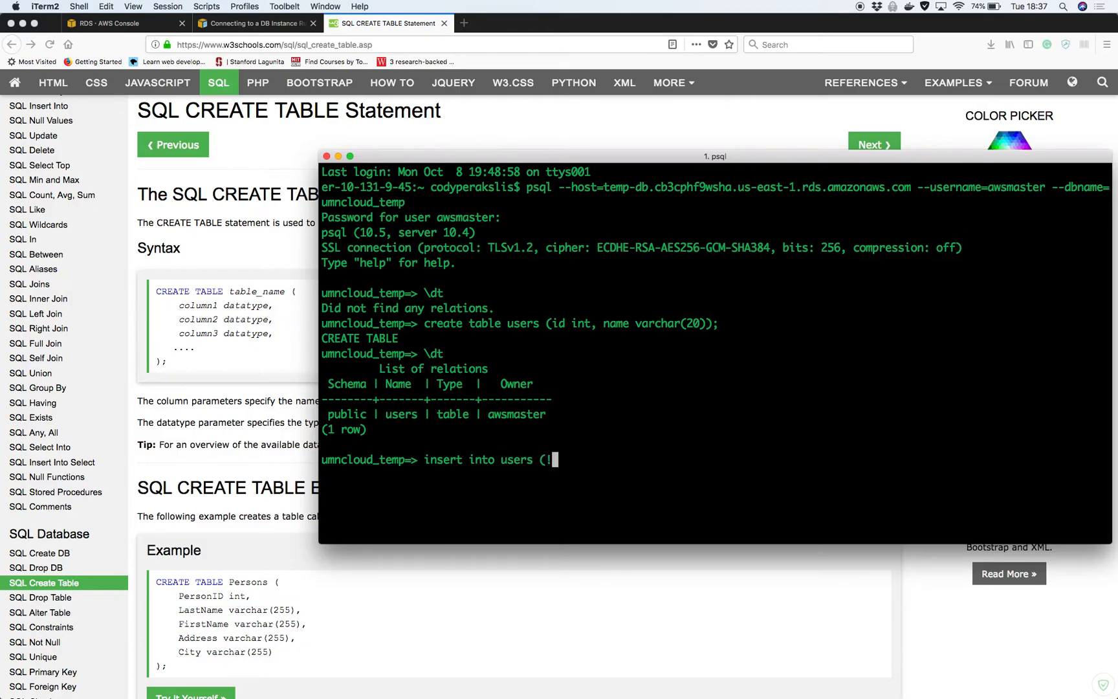
key("BackSpace")
type("id, name) (1, \"bb")
key("BackSpace")
type("ob\");")
key("Return")
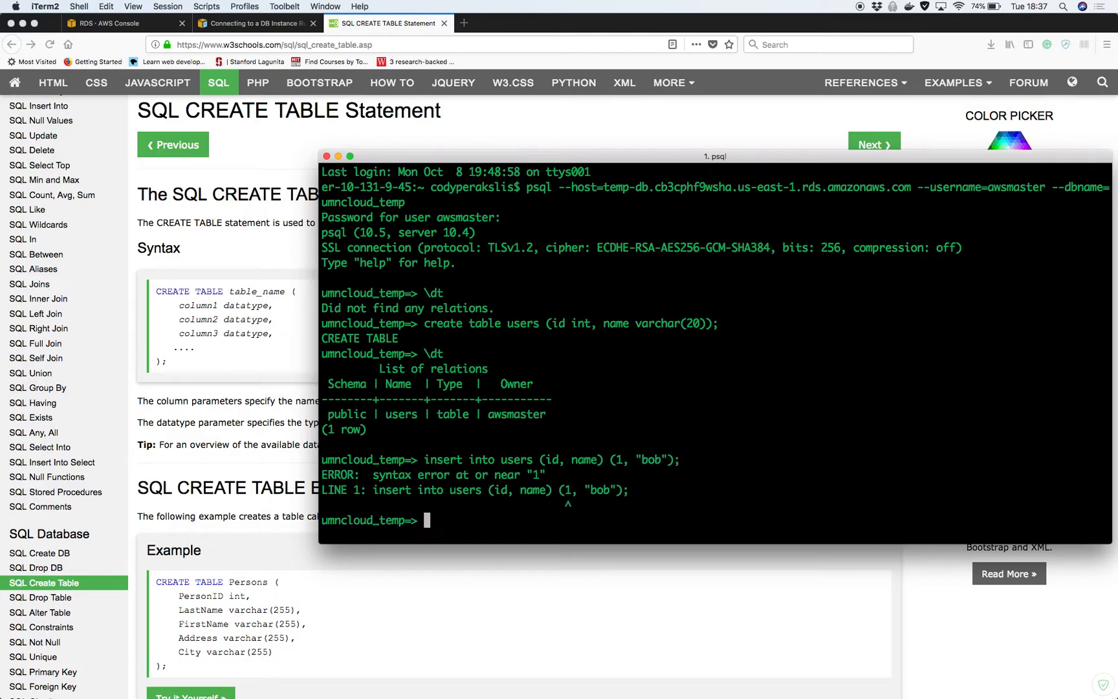
left_click(232, 461)
Look up the W3Schools SQL INSERT INTO page, then bring the psql terminal back in front
left_click(319, 45)
type("sql insert into")
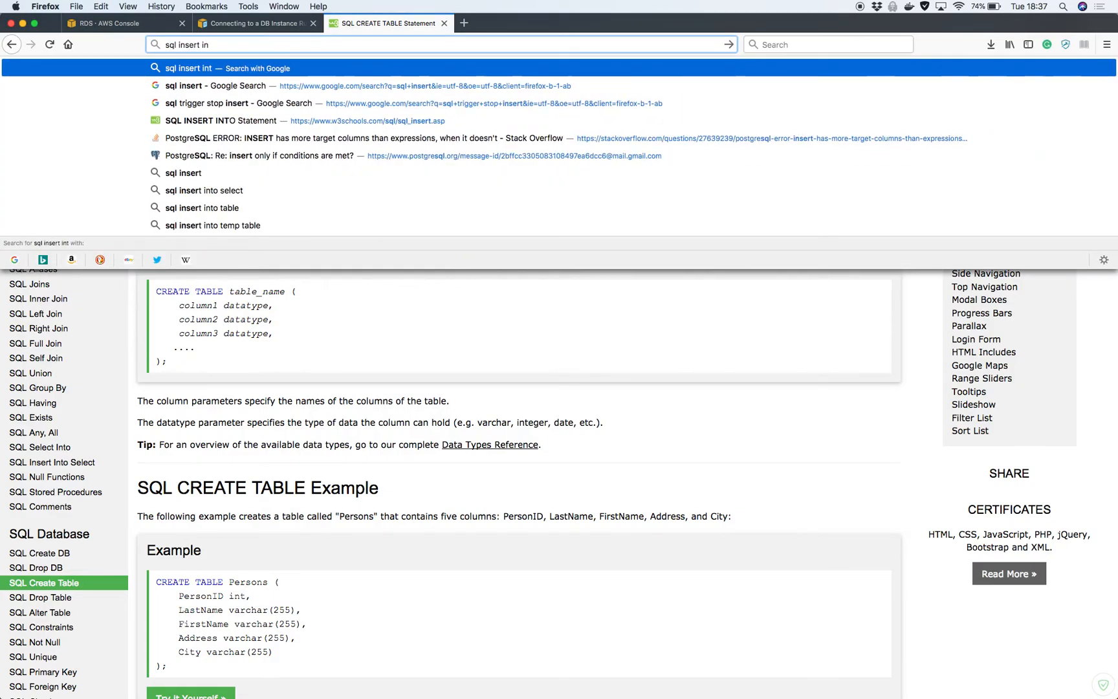
key("Return")
left_click(188, 270)
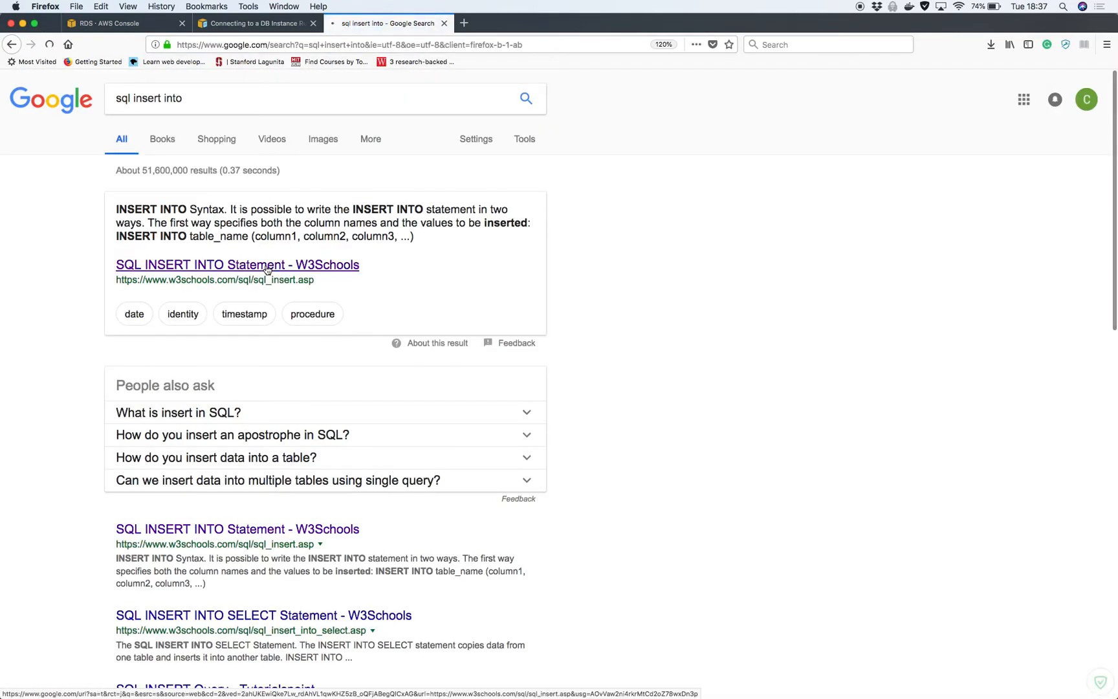
key("ctrl+Up")
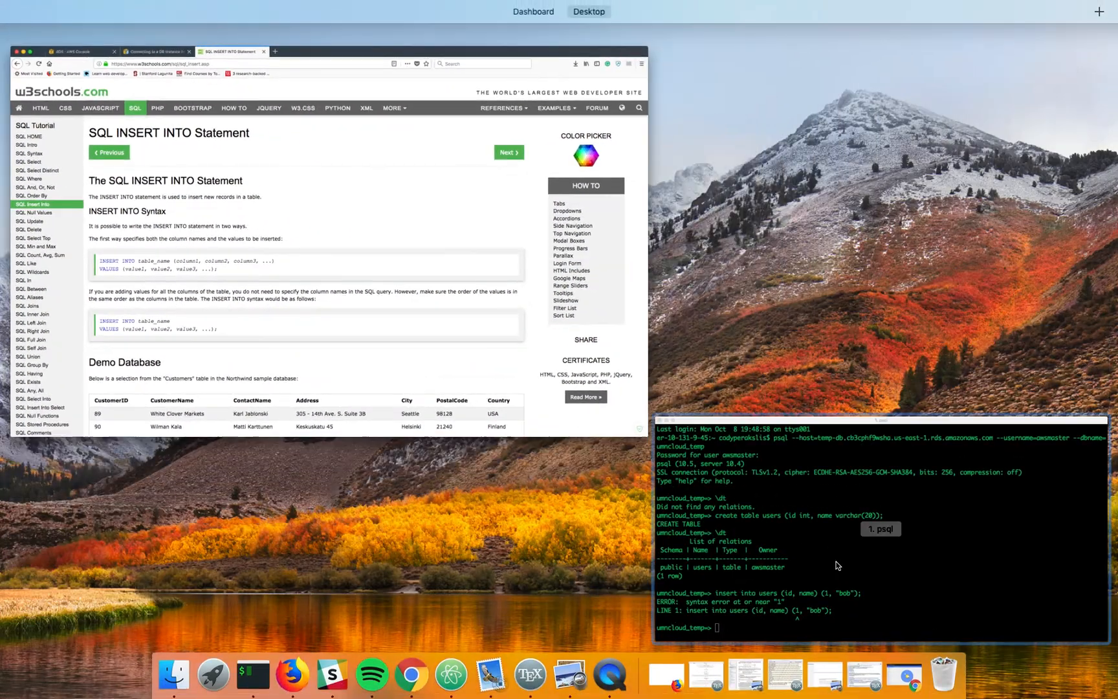
left_click(841, 573)
Try insert into users values (1, "bob"); and check the result
type("insert int")
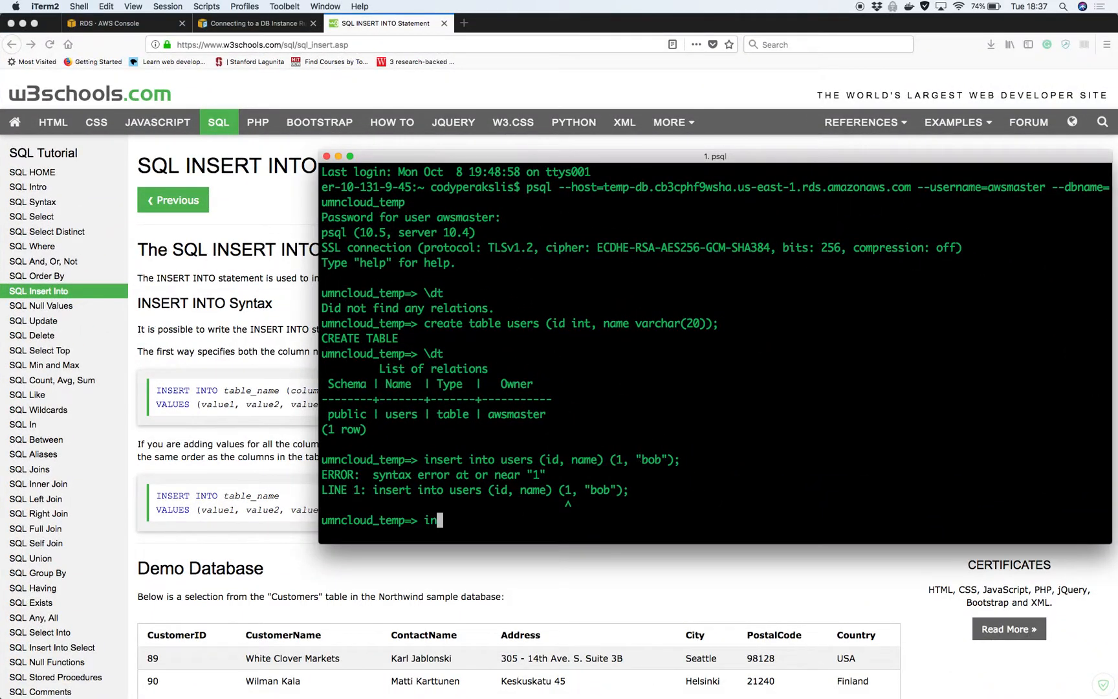
key("BackSpace")
key("BackSpace")
type("nto users values (1, \"o")
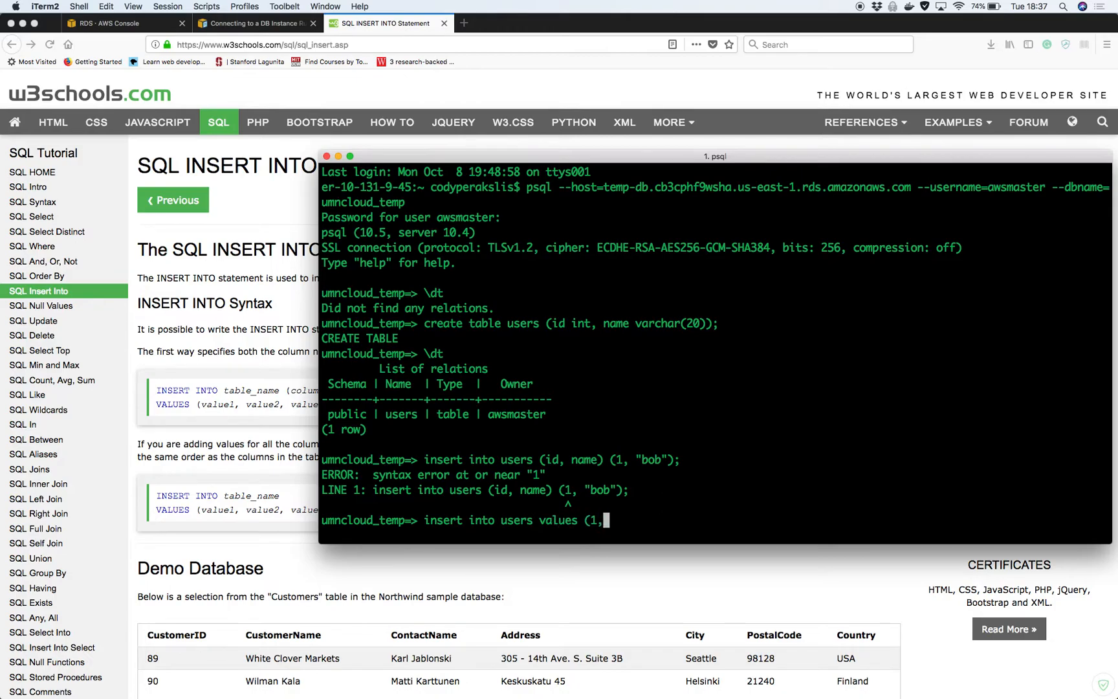
key("BackSpace")
type("bob\");")
key("Return")
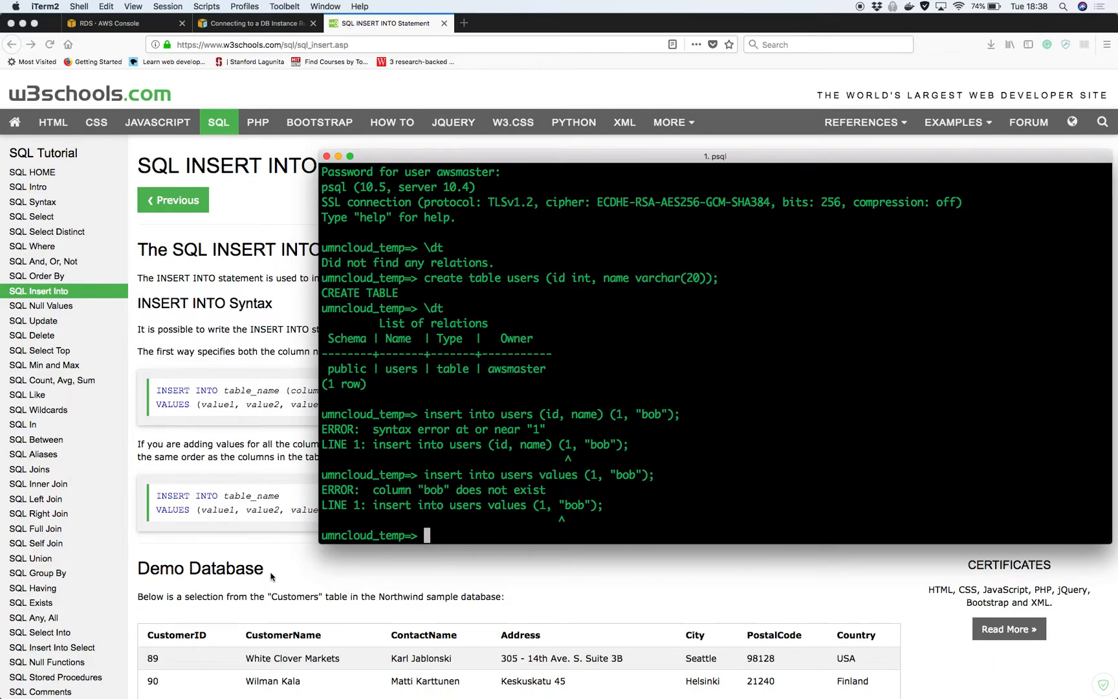
scroll(272, 576, "down", 2)
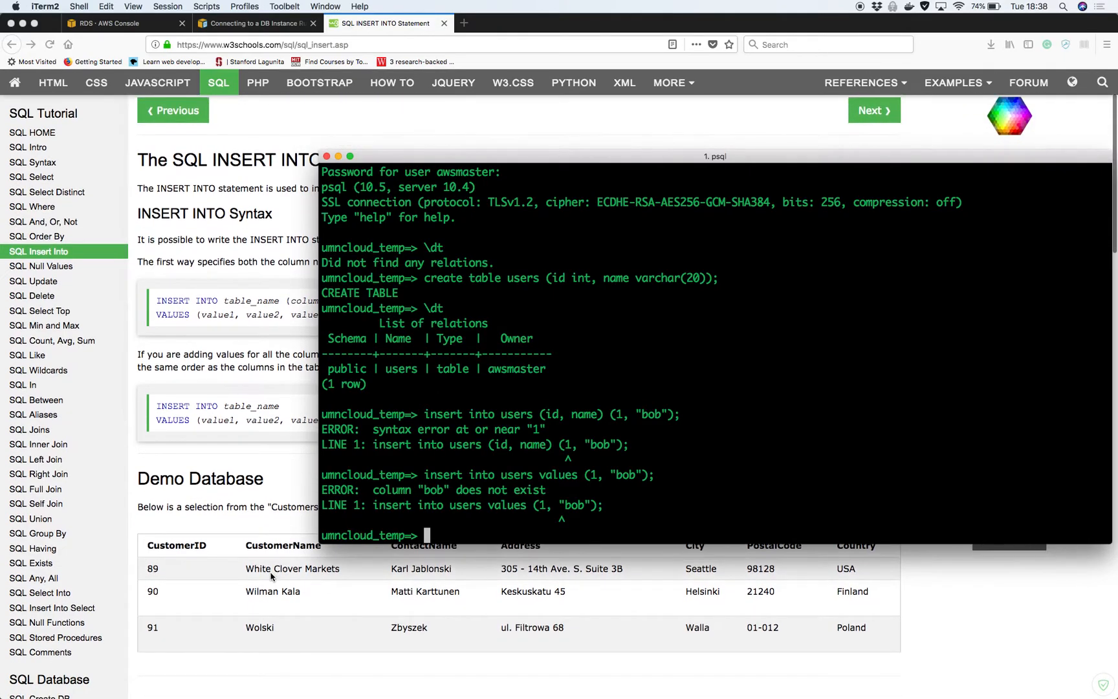
scroll(272, 576, "up", 2)
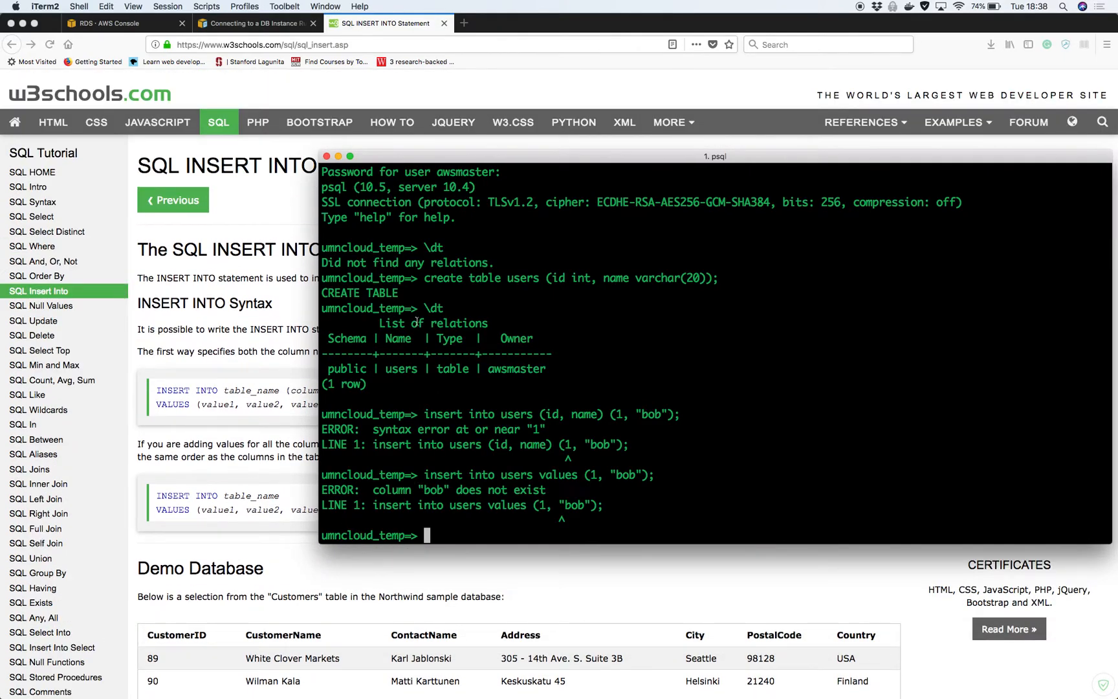
Insert (1, 'bob') into users(id, name), then run select * from users;
type("insert into users(")
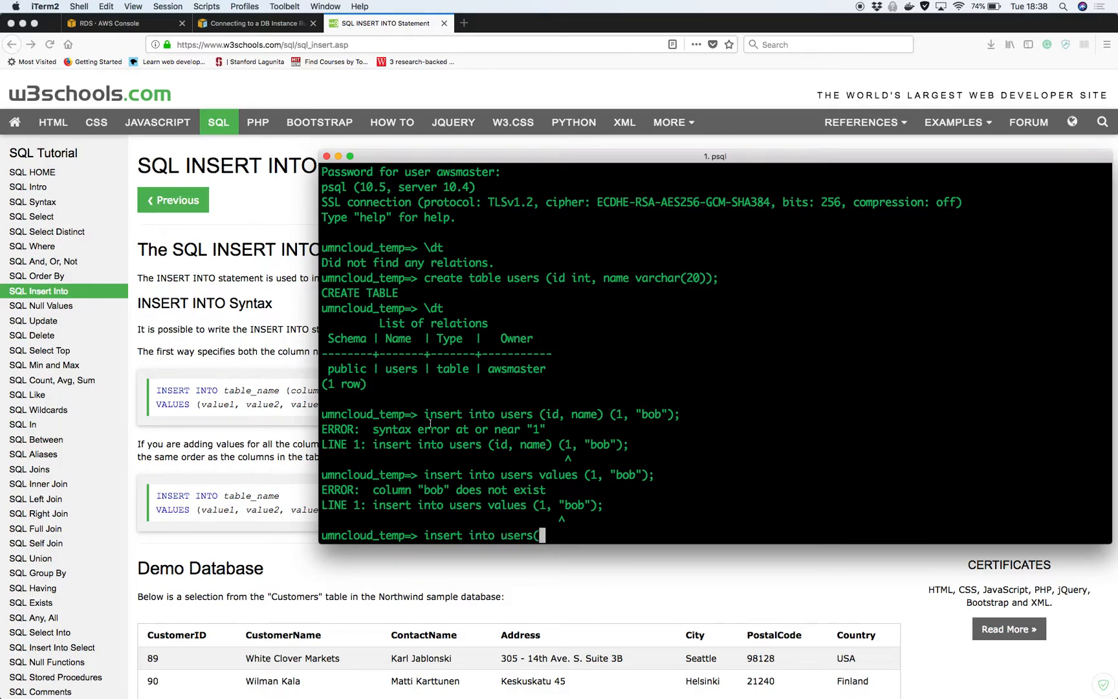
type("id, name) values (1, \"")
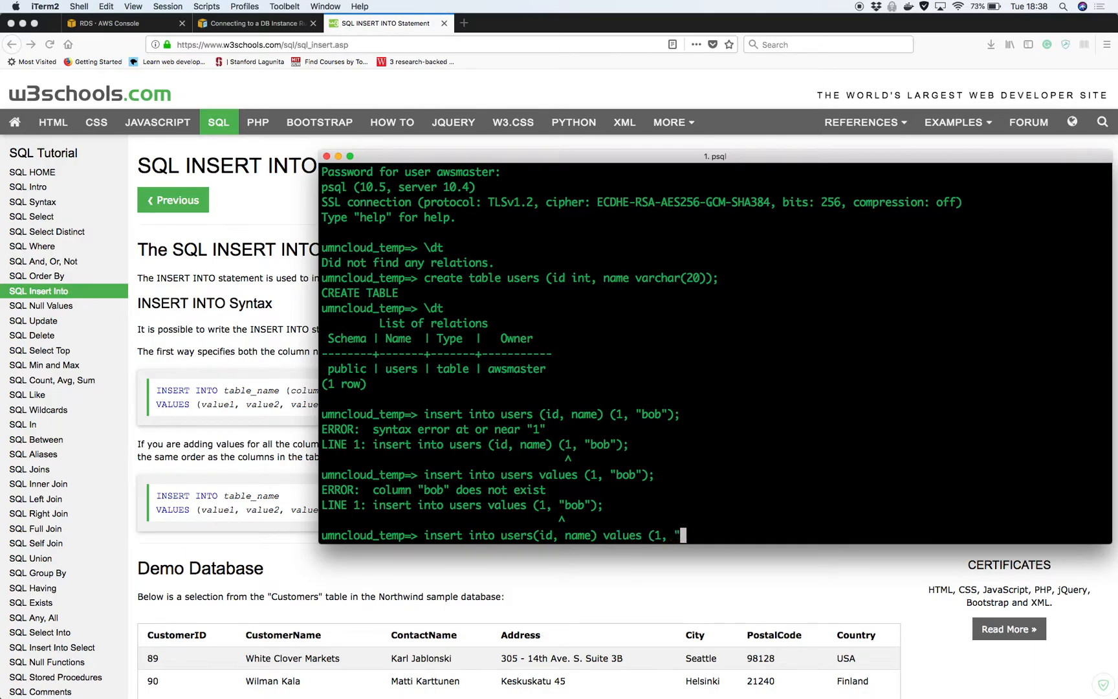
key("BackSpace")
type("'bob');")
key("Return")
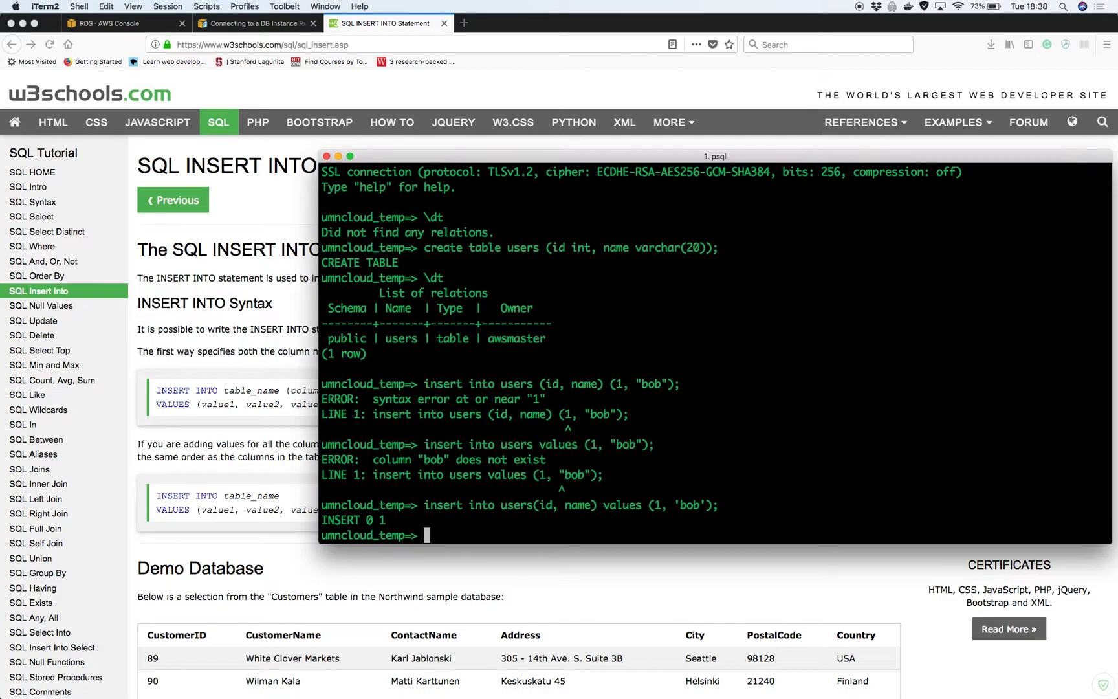
type("select * from users;")
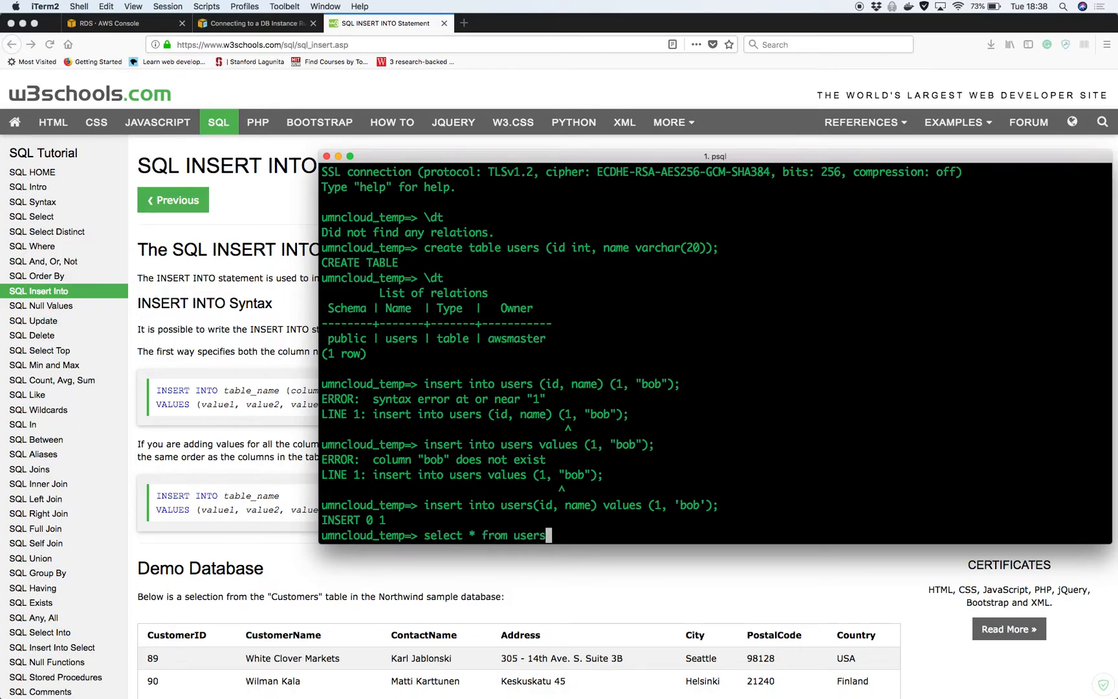
key("Return")
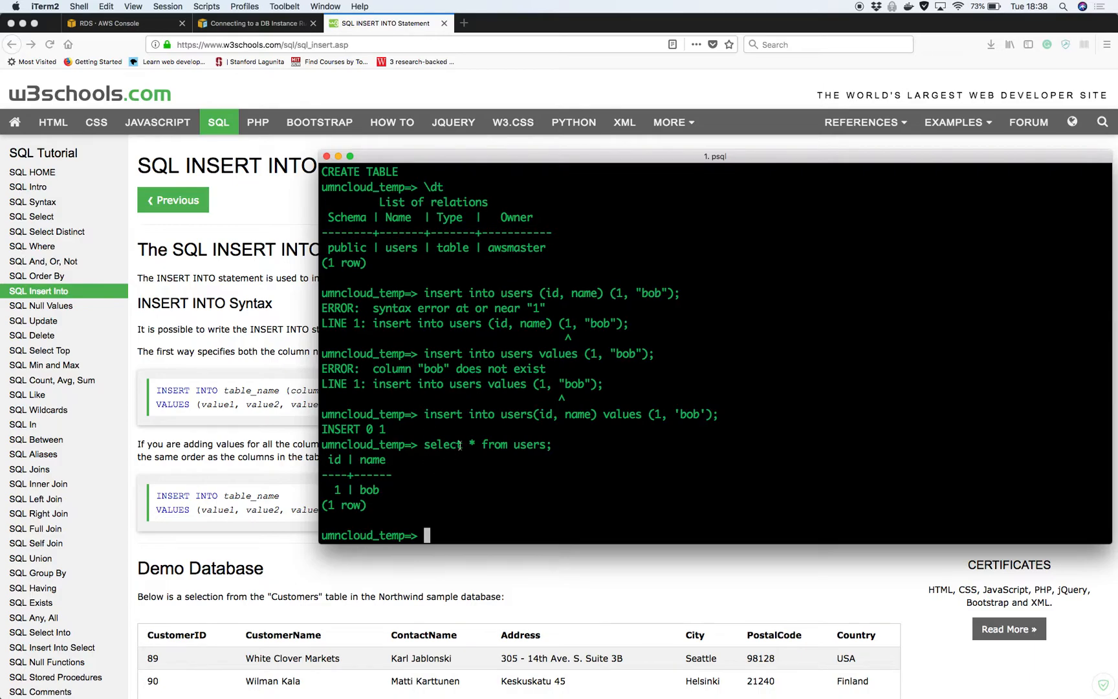
Scroll to the psql connect command, widen the terminal, enlarge its text and reposition the window
scroll(460, 445, "up", 4)
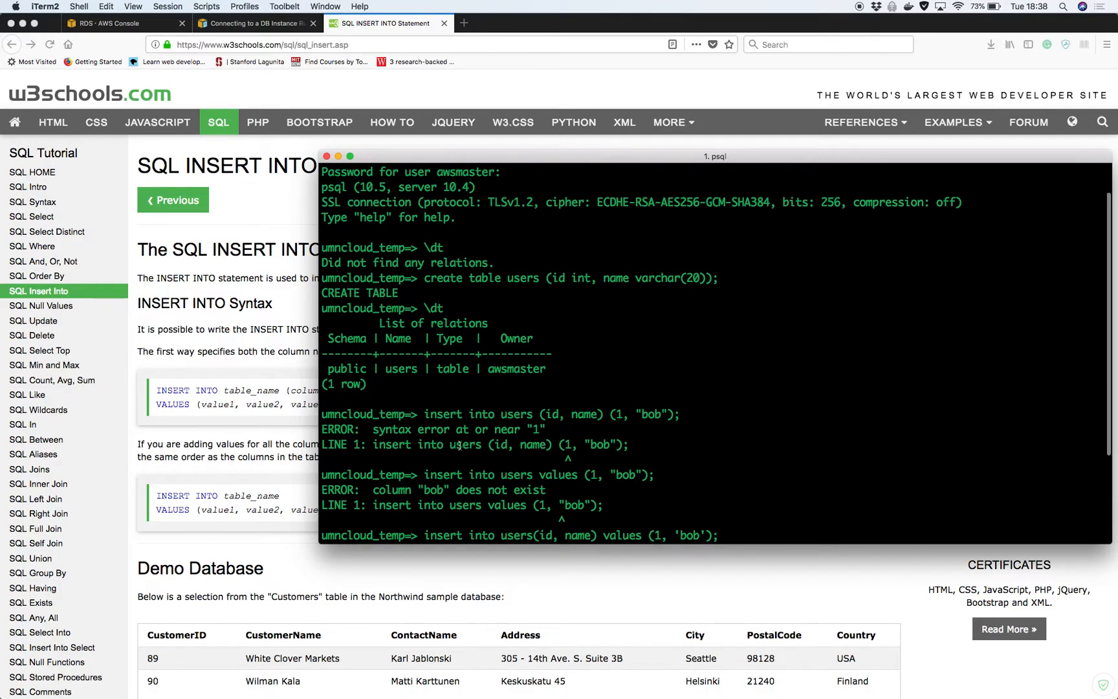
scroll(459, 445, "up", 3)
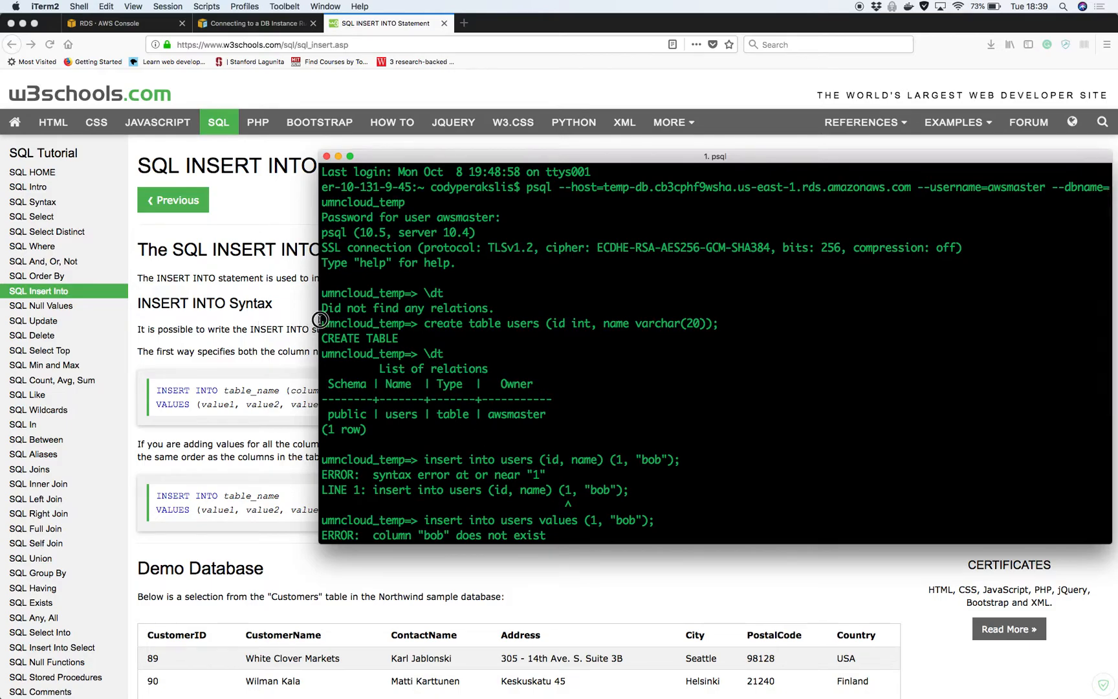
left_click_drag(319, 319, 47, 317)
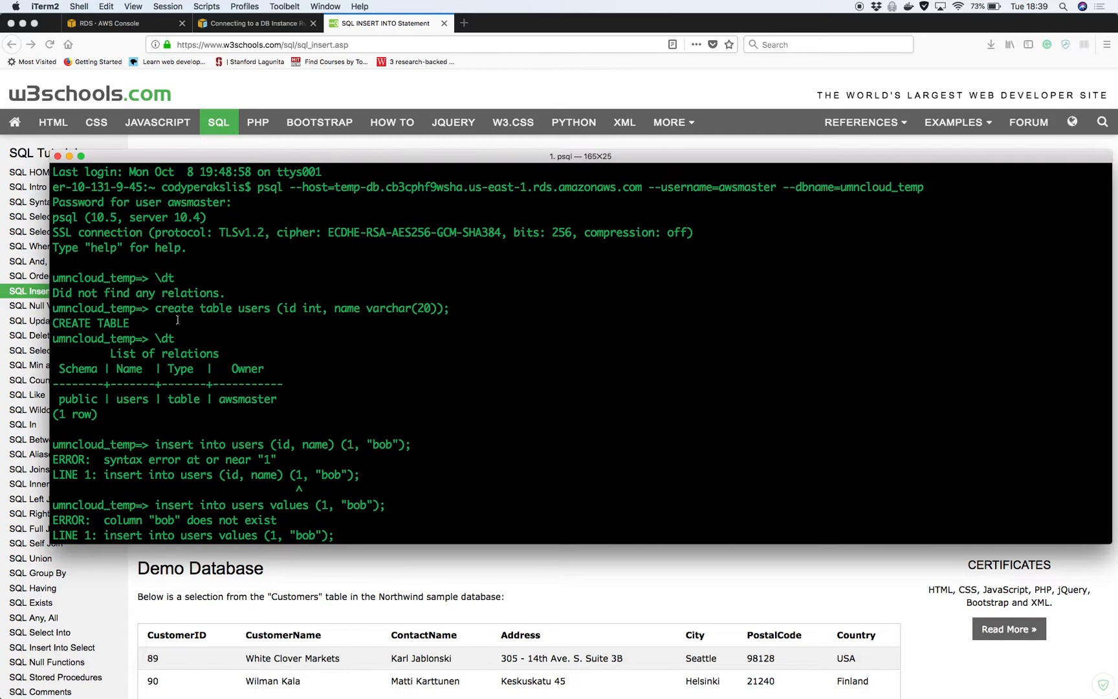
key("super+plus")
key("super+plus")
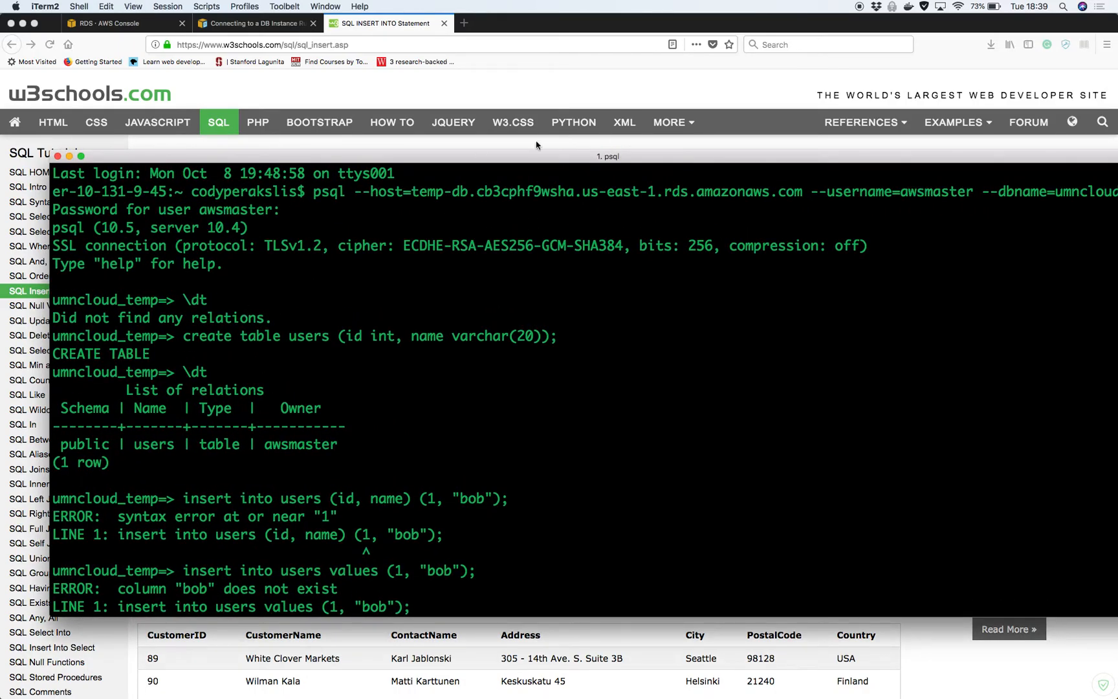
left_click_drag(640, 155, 590, 142)
left_click_drag(1115, 249, 1057, 251)
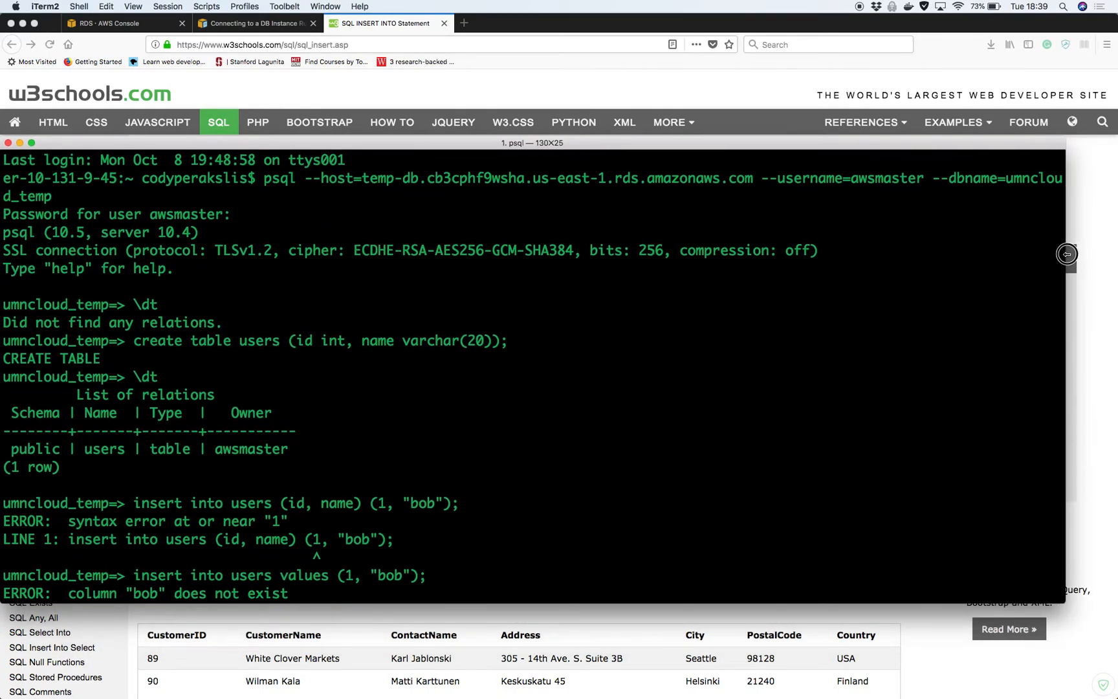
left_click_drag(939, 143, 963, 134)
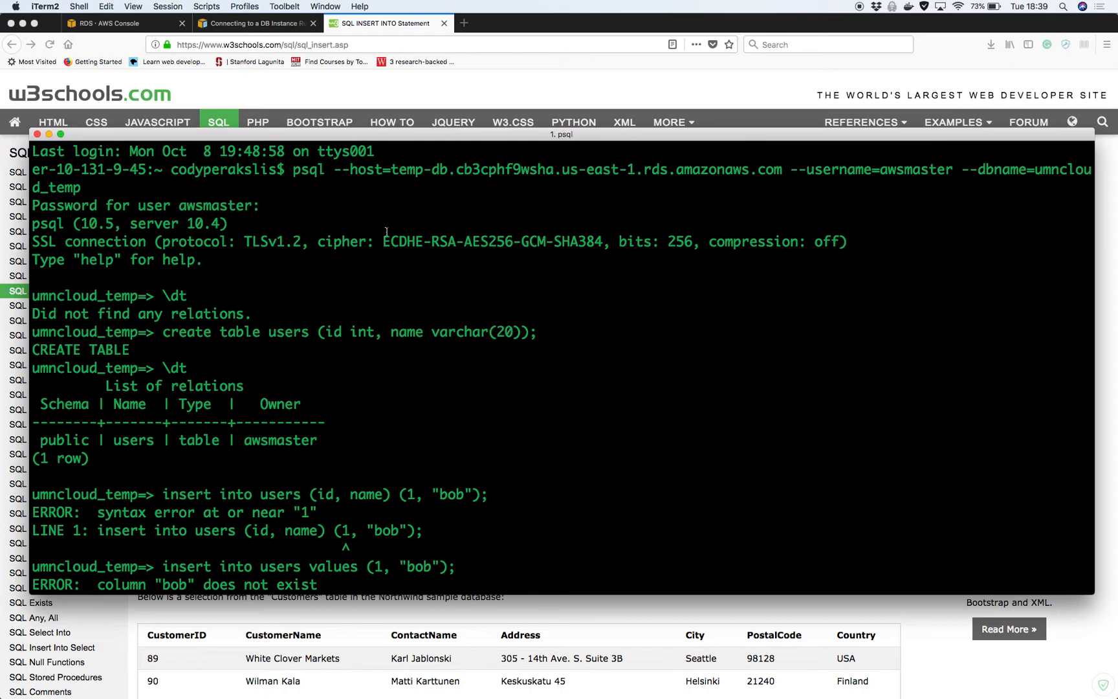
left_click_drag(293, 170, 264, 191)
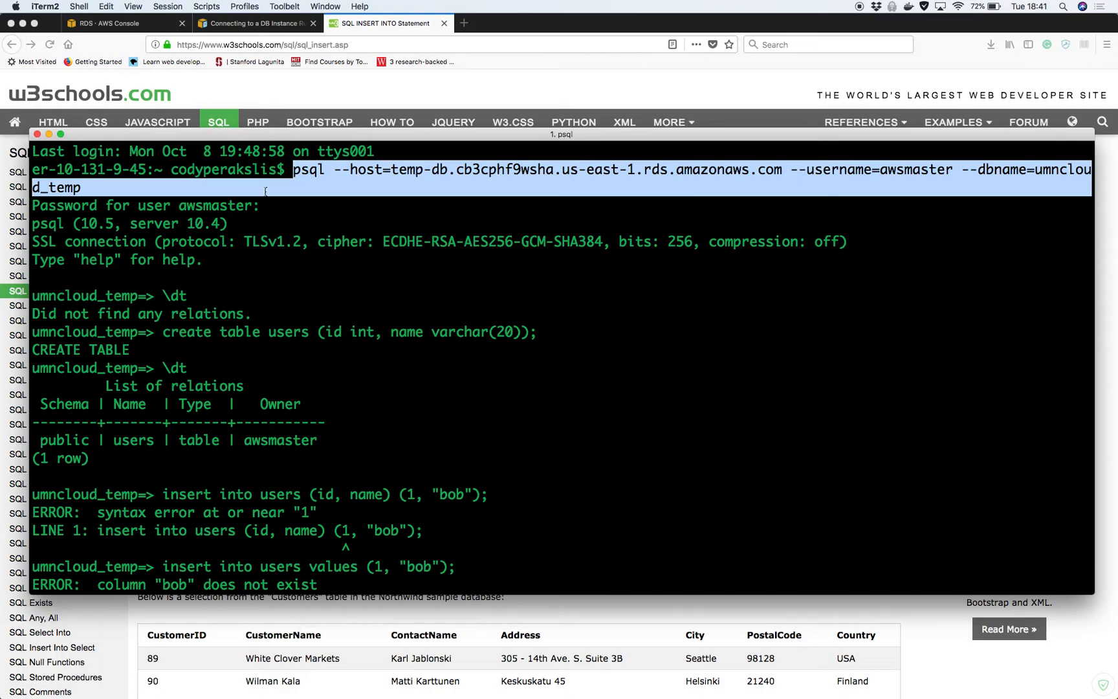
Reselect the psql connect command and open a new bash window placed mid-screen
left_click(265, 192)
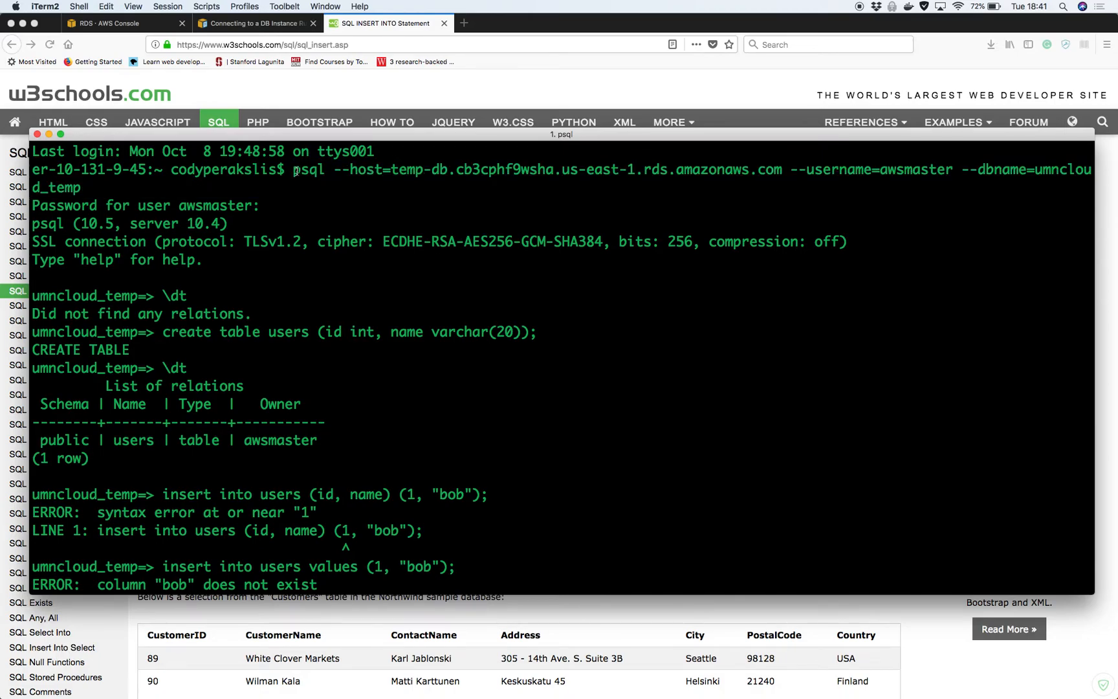
left_click_drag(293, 169, 83, 188)
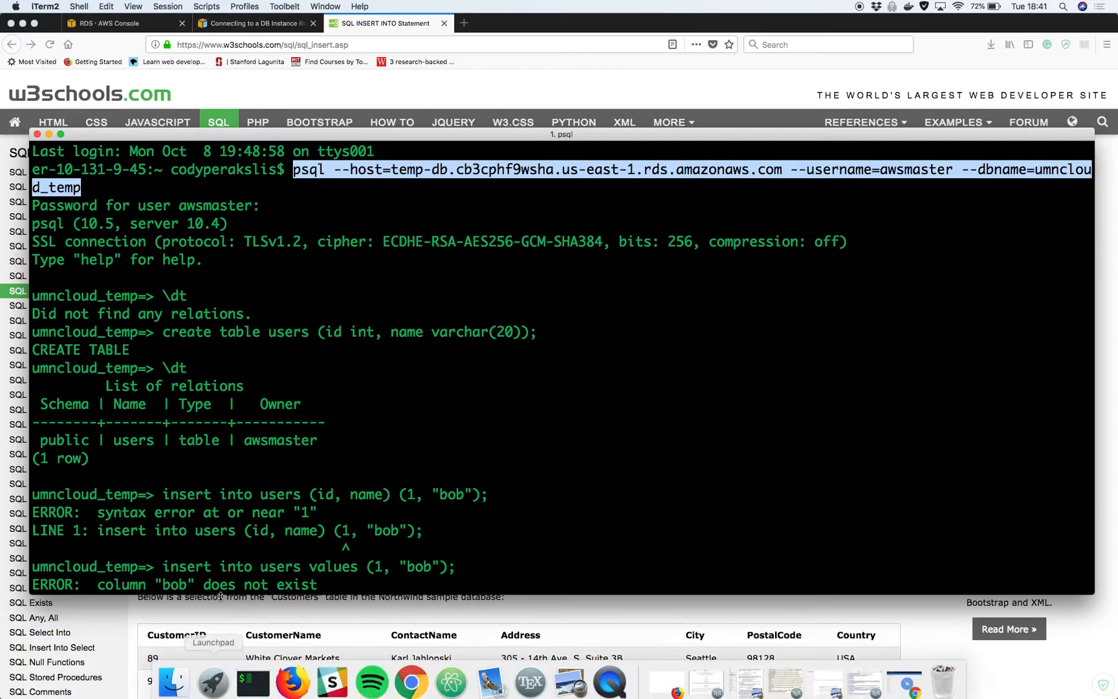
mouse_move(489, 694)
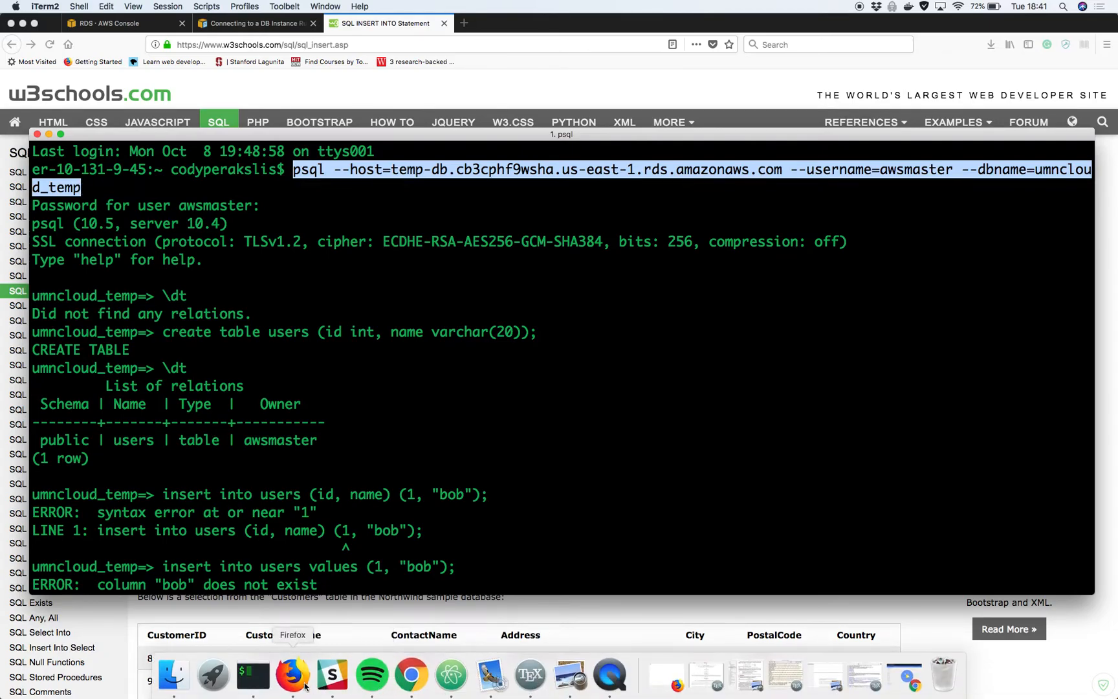
right_click(265, 684)
left_click(297, 537)
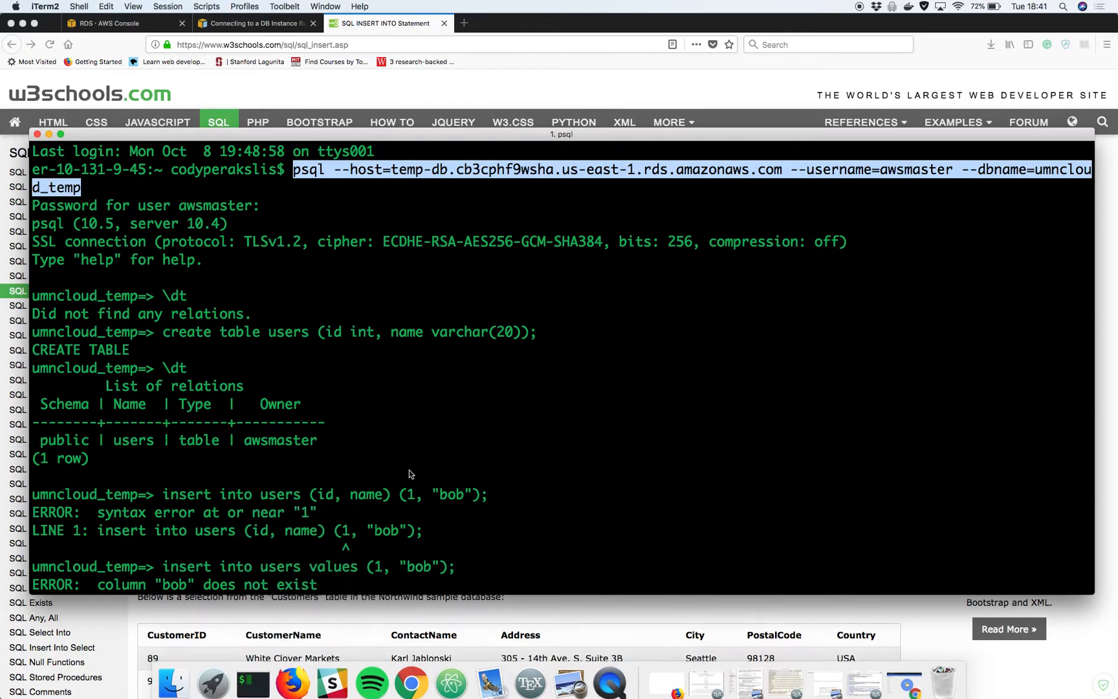
left_click_drag(229, 57, 572, 359)
Change into ~/.code/hugo-tests/umncloud/content/blog, listing each folder along the way
type("cd ~/")
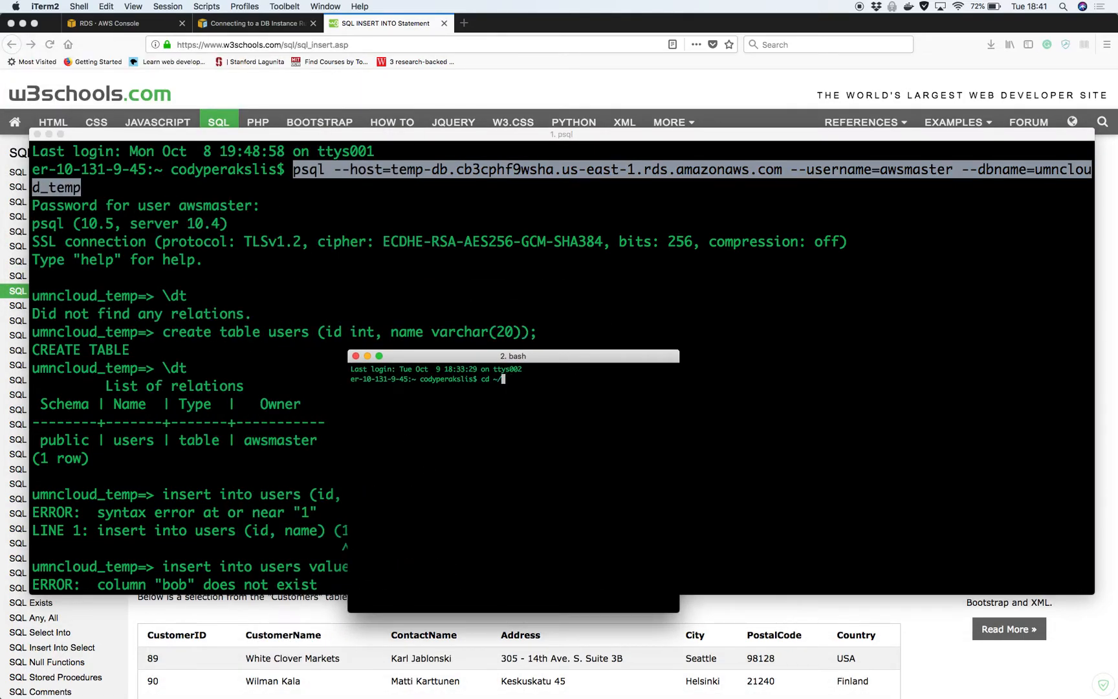
type(".c")
key("Tab")
type("ode")
key("Return")
type("ls")
key("Return")
type("cd h")
key("Tab")
key("Return")
type("ls")
key("Return")
type("cd u")
key("Tab")
key("Return")
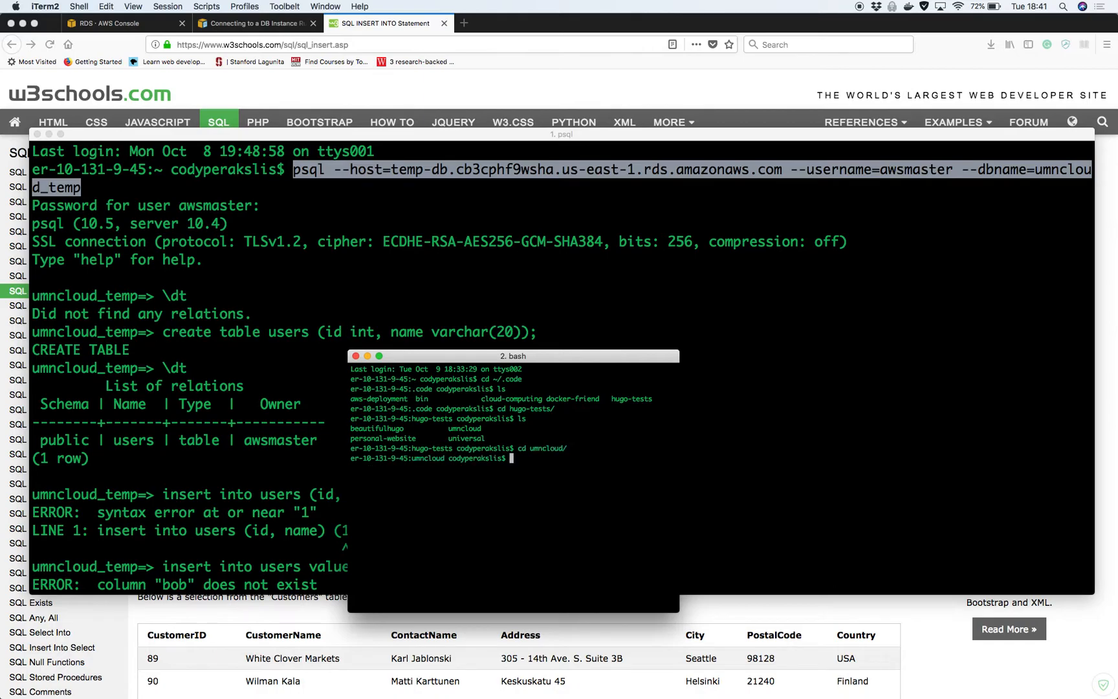
type("ls")
key("Return")
type("cd ")
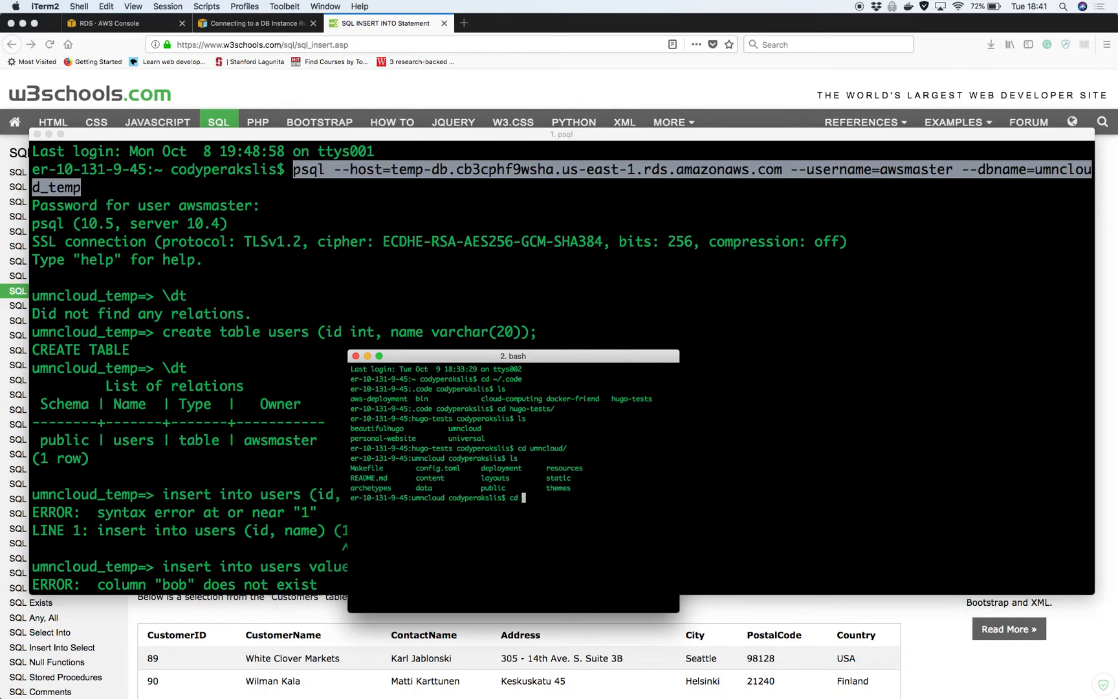
type("con")
key("Tab")
type("t")
key("Tab")
key("Return")
type("ls")
key("Return")
type("cd blog")
key("Return")
type("ls")
key("Return")
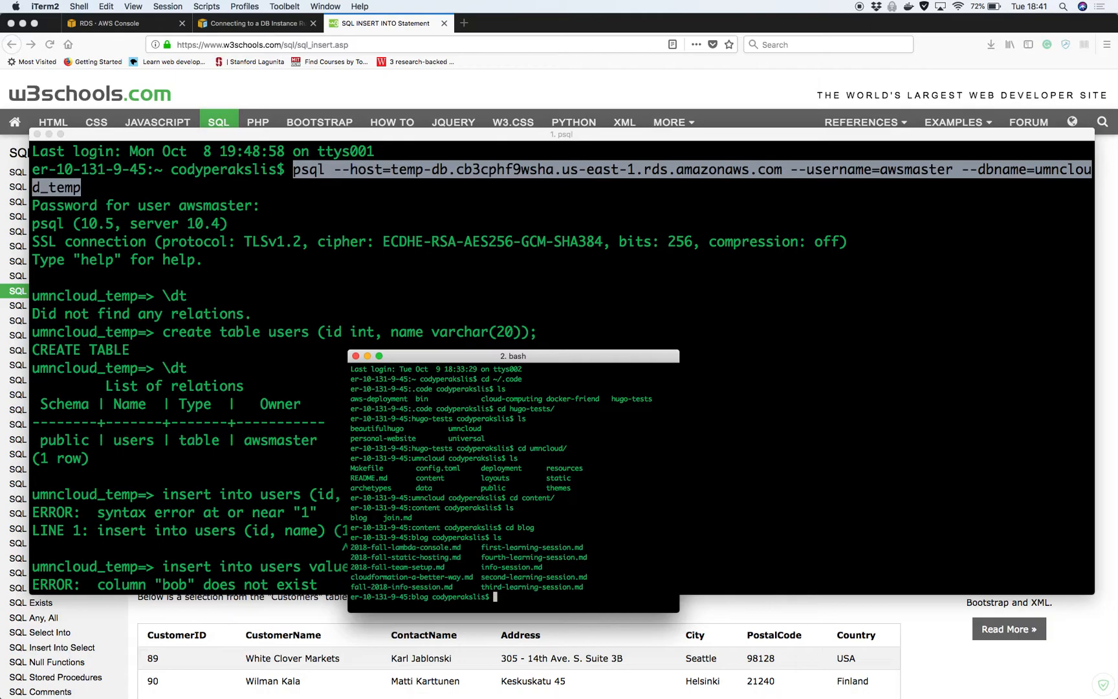
Copy 2018-fall-team-setup.md to a new file named 2018-fall-databases.md
type("cp 20")
key("Tab")
type("t")
key("Tab")
type("2018-fall")
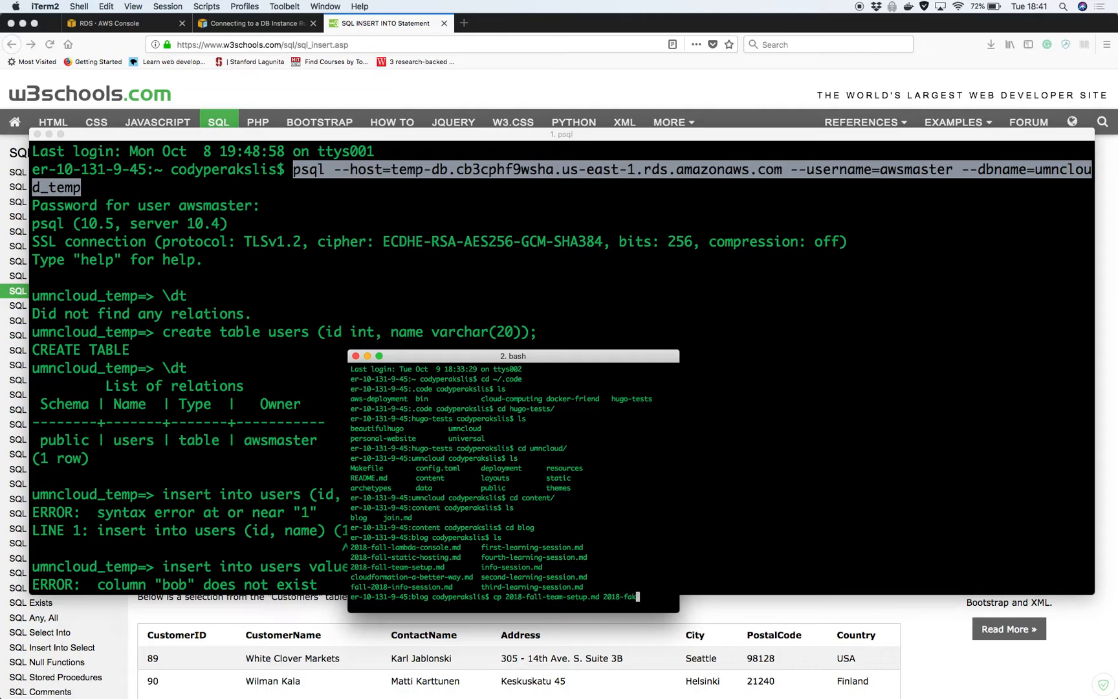
type("-")
type("databse")
key("BackSpace")
key("BackSpace")
type("ases.md")
key("Return")
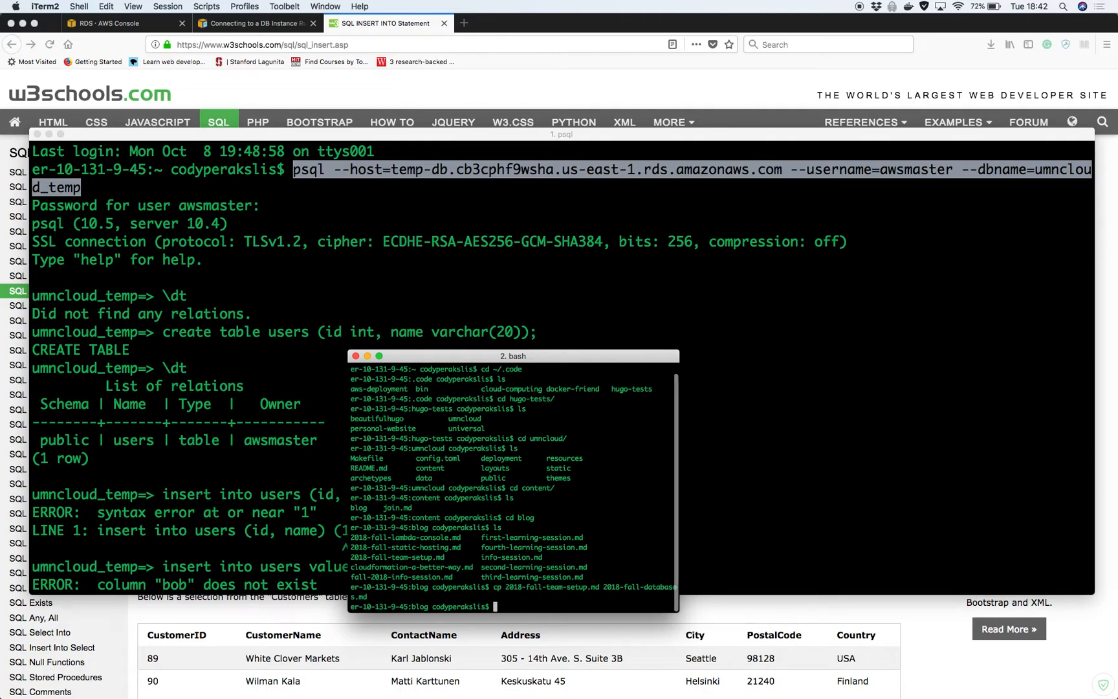
Open 2018-fall-databases.md in Spacemacs and accept installing markdown support
type("emacs 201")
key("Tab")
type("dat")
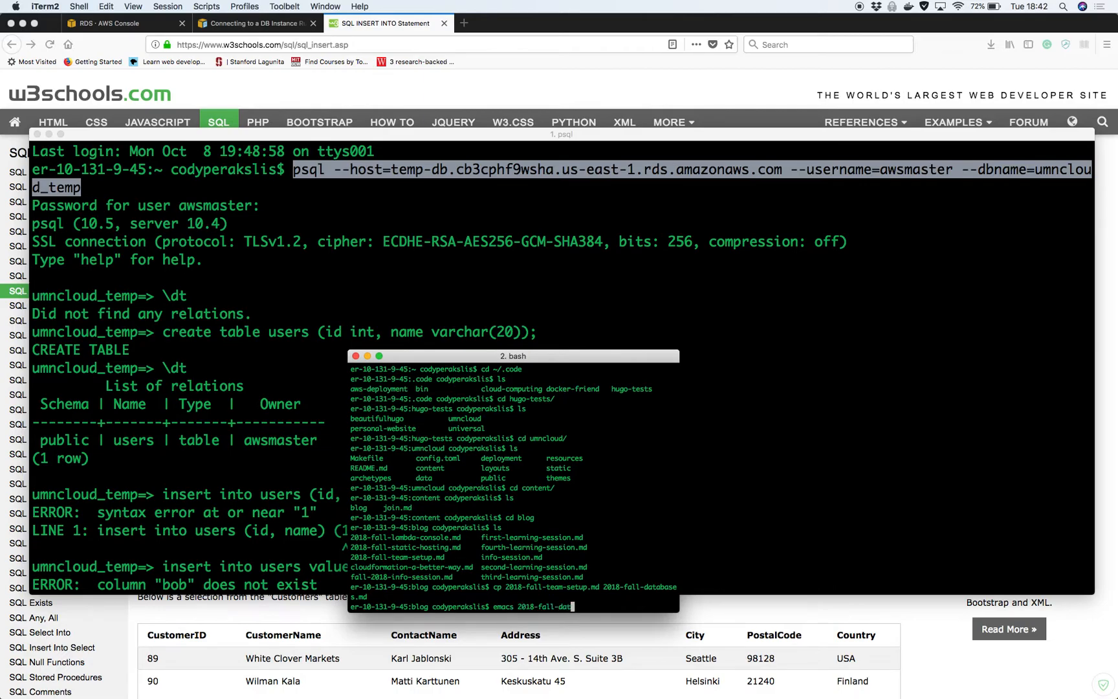
key("Tab")
key("Return")
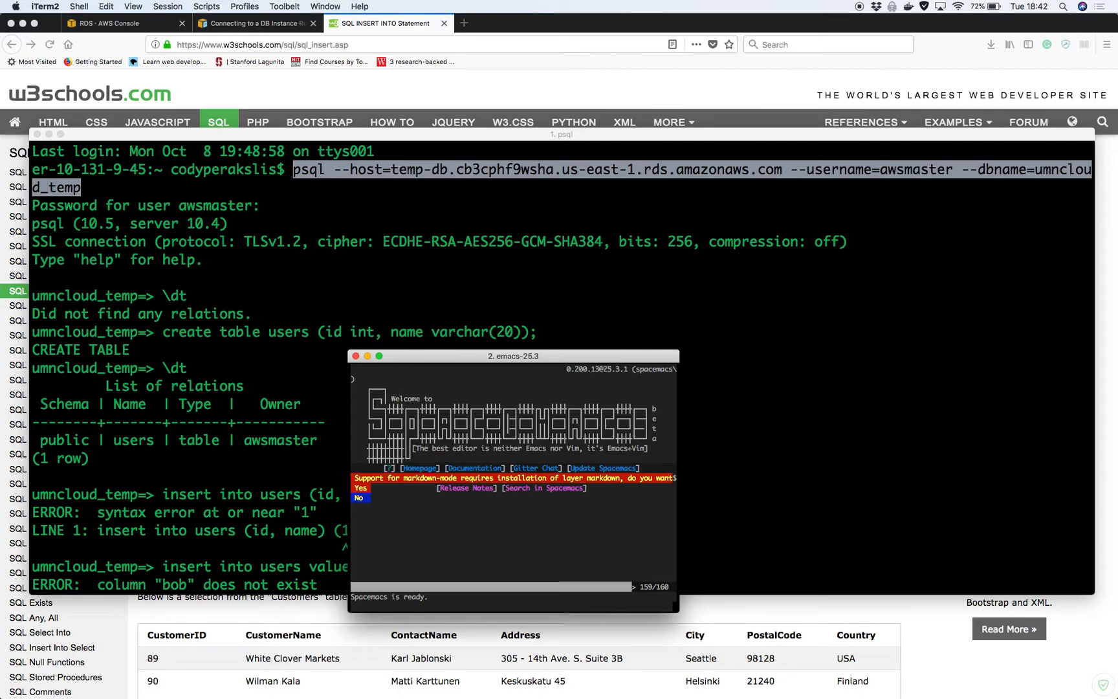
key("Return")
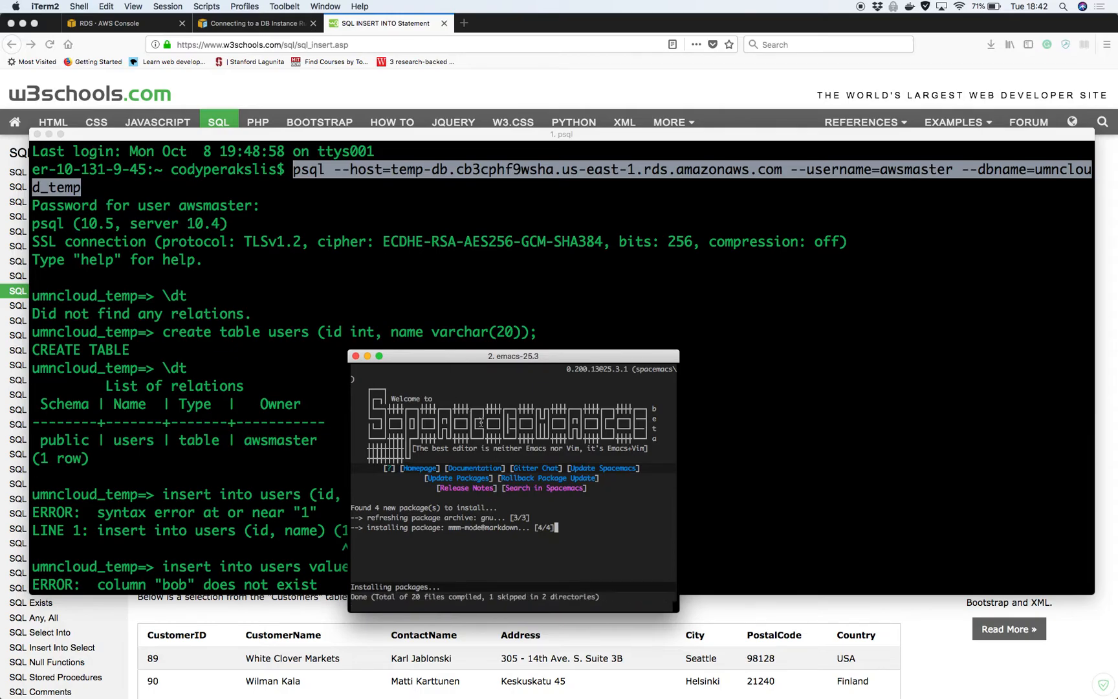
Quit Spacemacs with C-x C-c and return to the bash shell
key("ctrl+c")
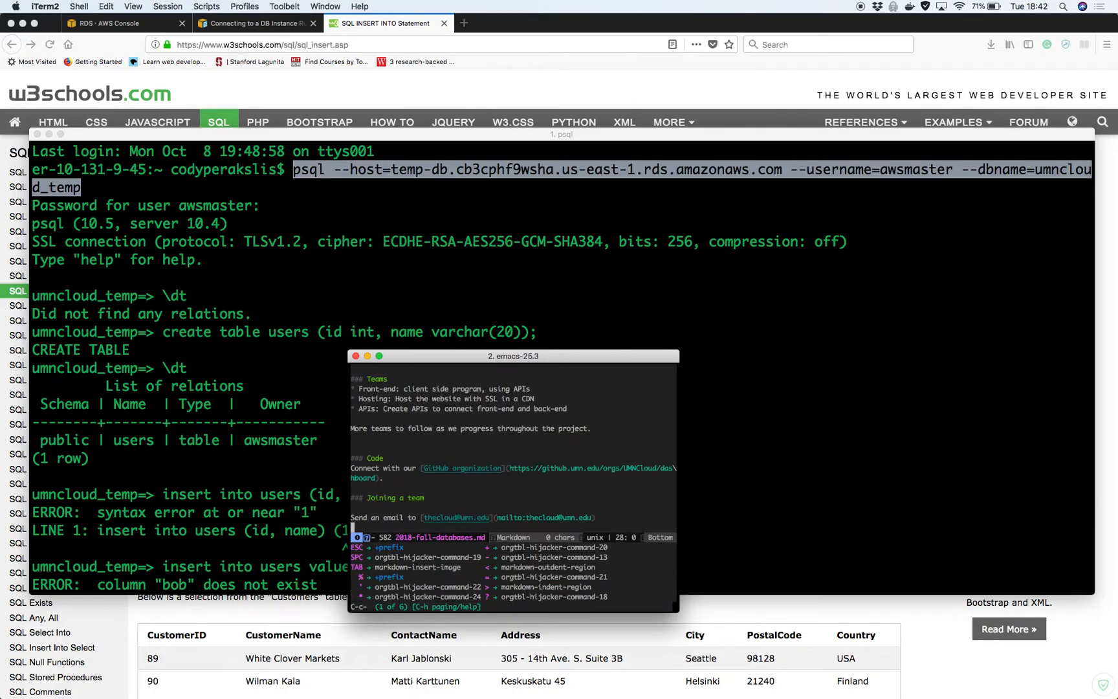
key("ctrl+x")
key("ctrl+c")
key("ctrl+x")
key("ctrl+c")
type("nano 2")
key("Tab")
Open 2018-fall-databases.md in nano, change the date to 2018-10-09 and the title to Databases
type("da")
key("Tab")
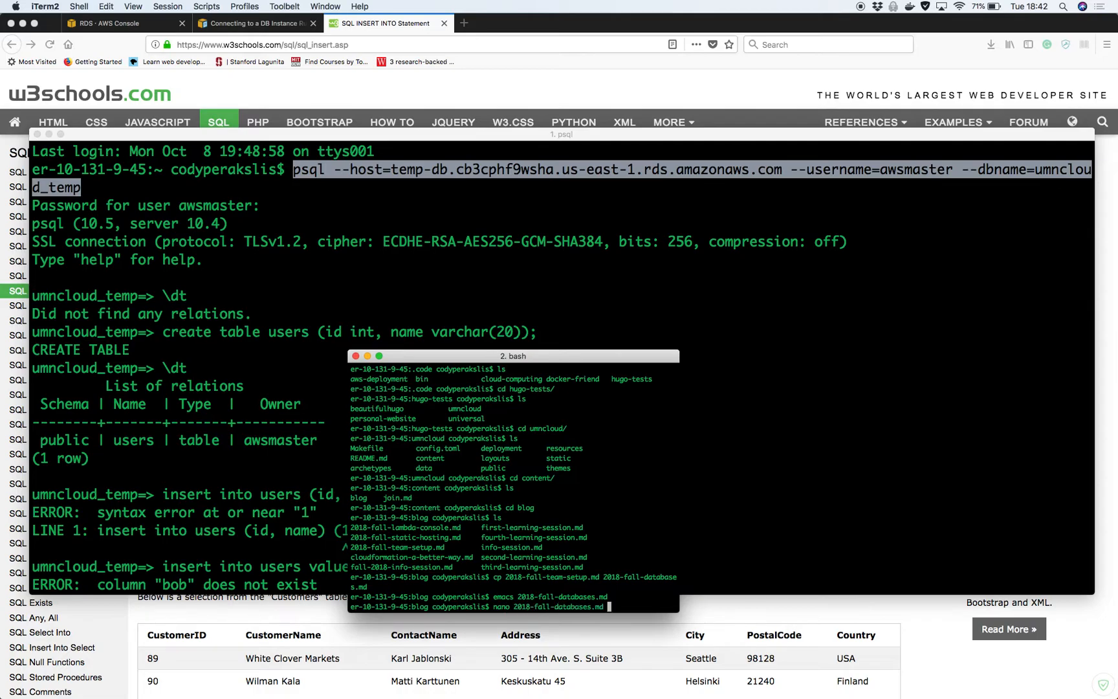
key("Return")
key("Down")
key("Down")
key("Right")
key("Right")
key("Right")
key("Right")
key("Right")
key("Right")
key("Right")
key("Right")
key("Right")
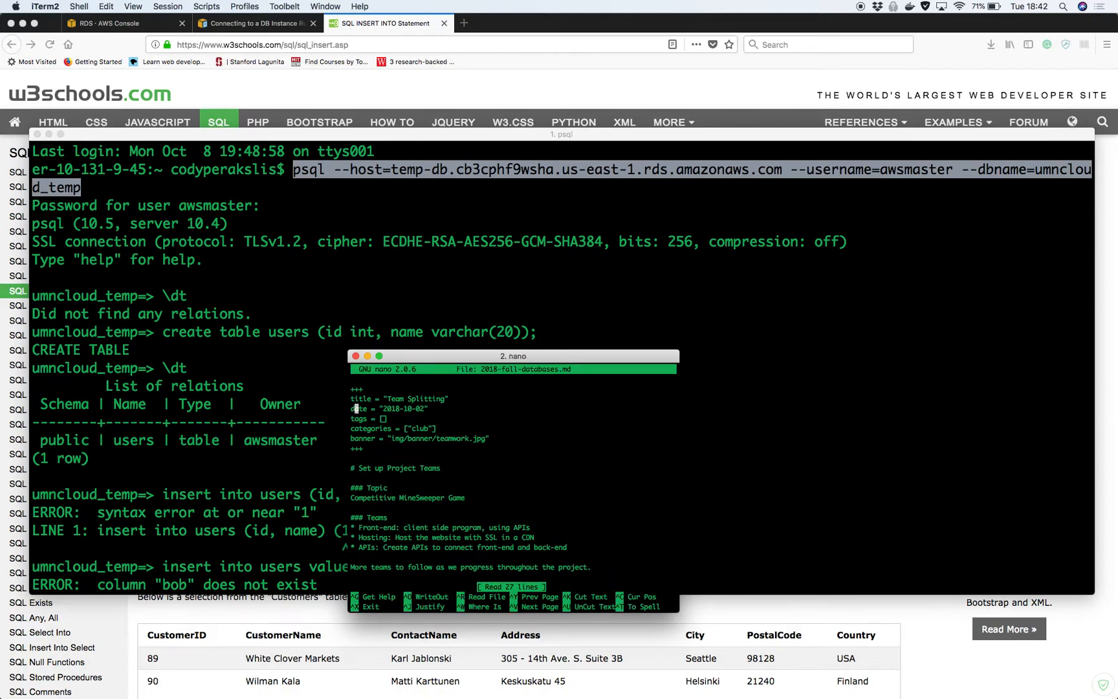
key("Right")
key("Right")
key("Right")
key("Right")
key("Right")
key("Right")
key("Right")
key("Right")
key("Delete")
type("9")
key("Up")
key("Right")
key("Right")
key("Right")
key("Right")
key("Delete")
key("BackSpace")
key("BackSpace")
key("BackSpace")
key("BackSpace")
key("BackSpace")
key("BackSpace")
key("BackSpace")
key("BackSpace")
key("BackSpace")
key("BackSpace")
key("BackSpace")
key("BackSpace")
key("BackSpace")
type("Databases")
Paste the psql connection command, with username and database options, under the Topic heading
key("Down")
key("Down")
key("Down")
key("Down")
key("Down")
key("Down")
key("Down")
key("Down")
key("Down")
key("Return")
key("Return")
key("Up")
key("Return")
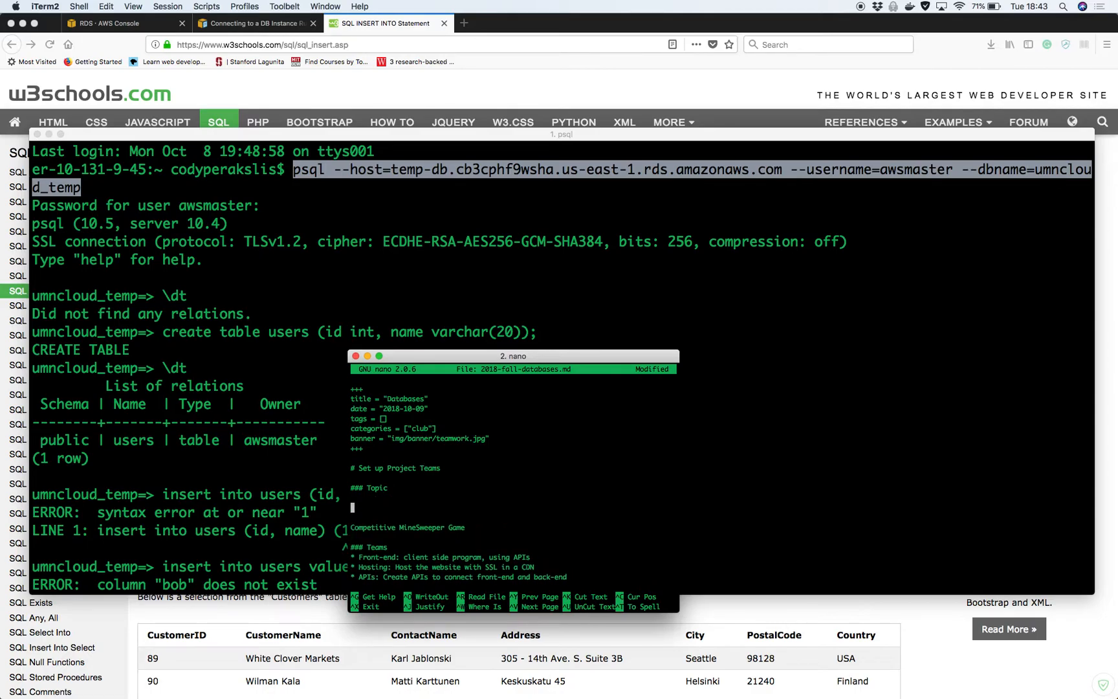
key("super+v")
key("BackSpace")
key("BackSpace")
key("BackSpace")
key("BackSpace")
key("BackSpace")
key("BackSpace")
key("BackSpace")
key("BackSpace")
key("BackSpace")
key("BackSpace")
key("BackSpace")
key("BackSpace")
key("BackSpace")
key("BackSpace")
key("BackSpace")
key("BackSpace")
key("BackSpace")
key("BackSpace")
key("BackSpace")
key("BackSpace")
key("BackSpace")
key("BackSpace")
key("BackSpace")
key("BackSpace")
key("BackSpace")
key("BackSpace")
key("BackSpace")
key("BackSpace")
key("BackSpace")
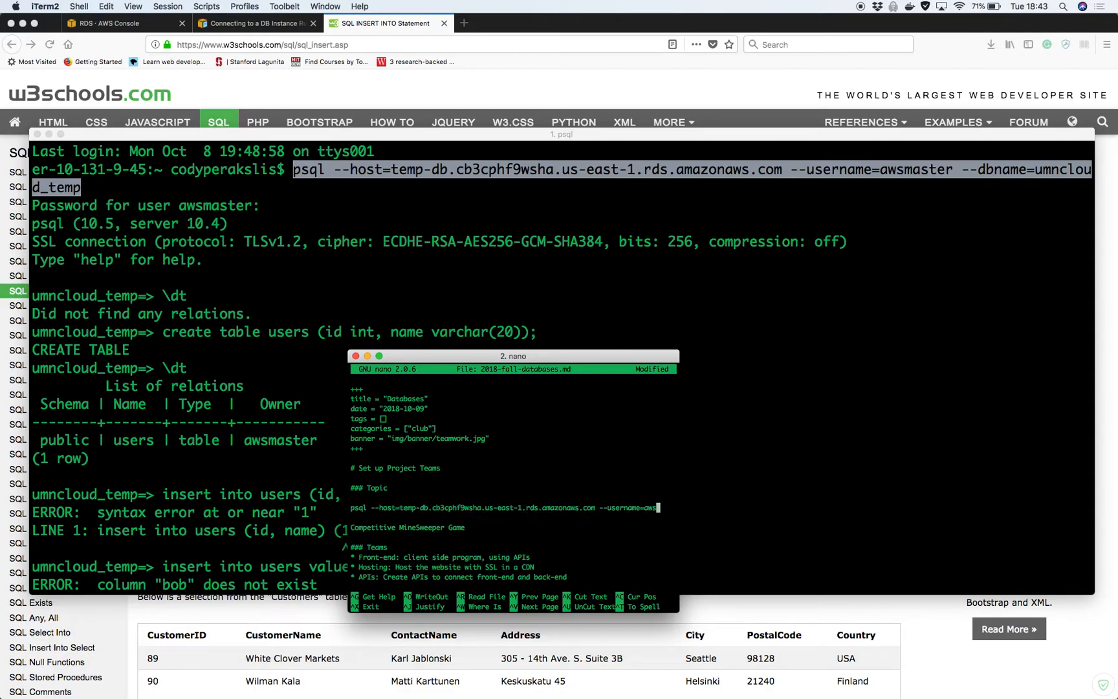
key("BackSpace")
key("BackSpace")
key("BackSpace")
key("BackSpace")
key("BackSpace")
key("BackSpace")
key("BackSpace")
key("BackSpace")
key("BackSpace")
key("BackSpace")
key("BackSpace")
key("BackSpace")
key("BackSpace")
key("BackSpace")
left_click(713, 214)
left_click_drag(790, 170, 81, 188)
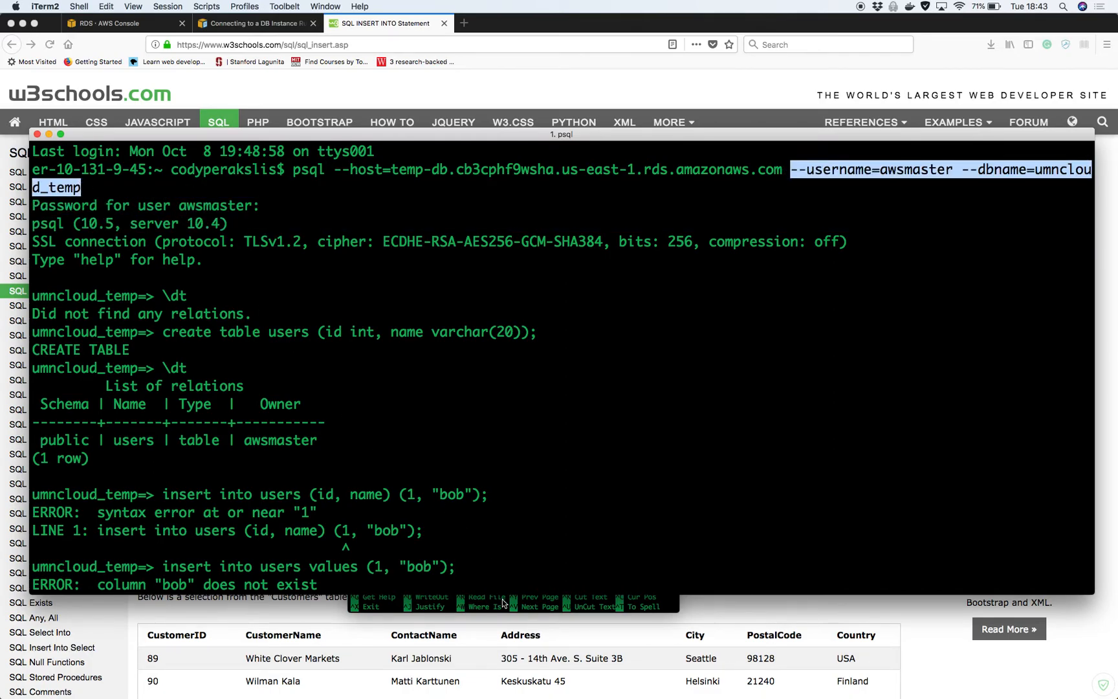
left_click(502, 602)
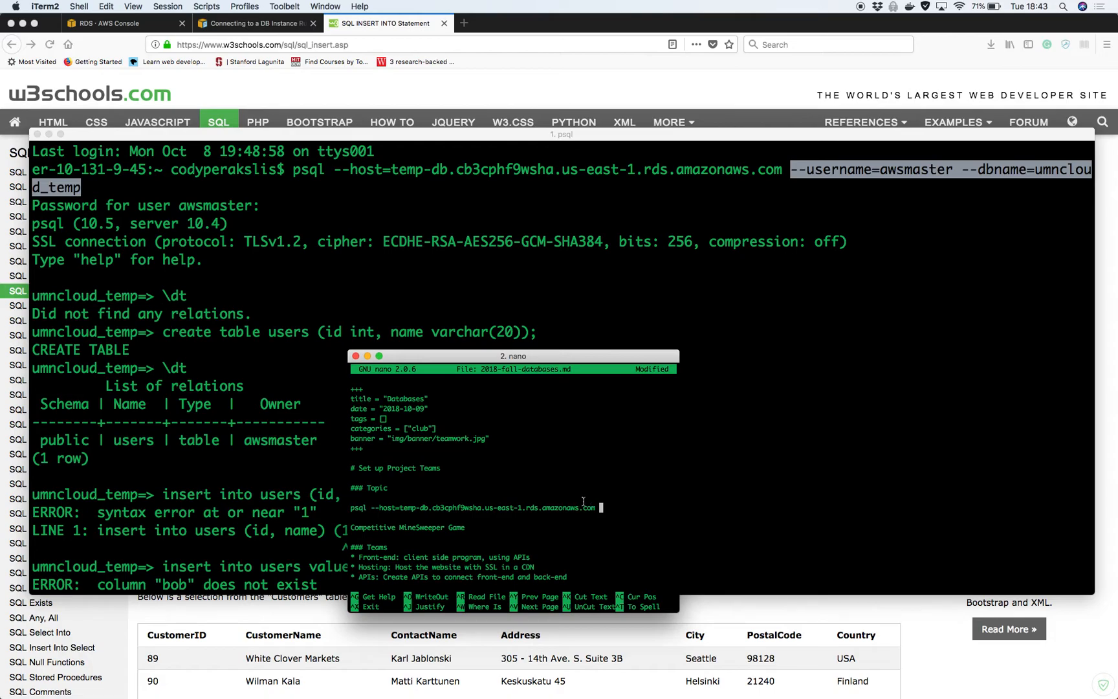
key("super+v")
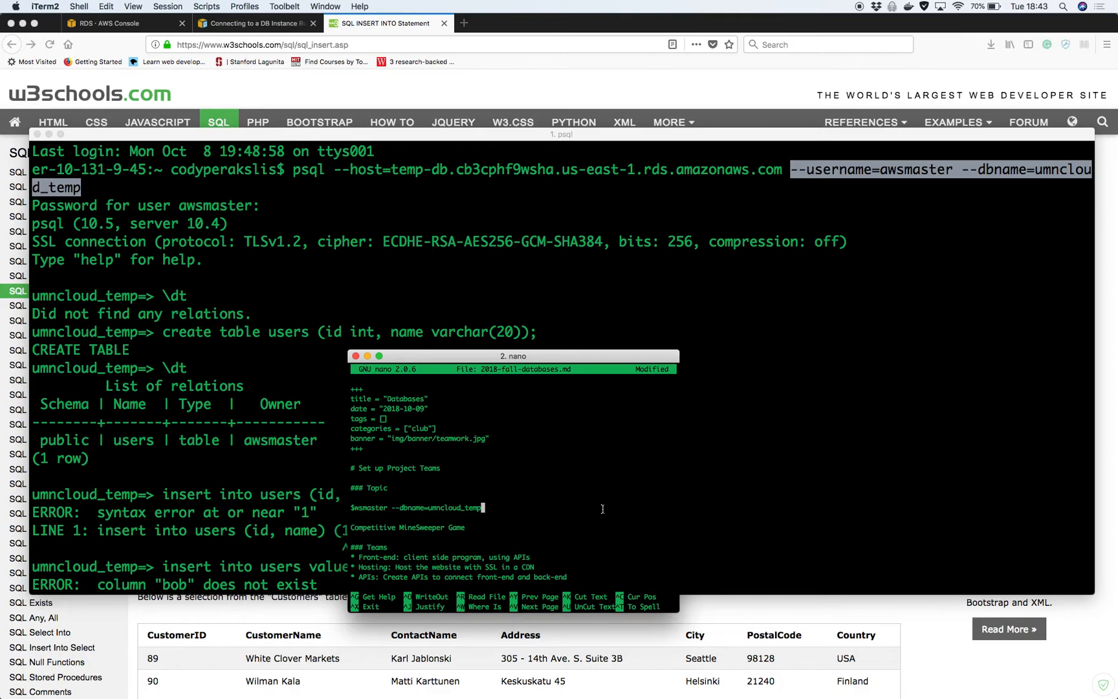
Save the changes to 2018-fall-databases.md and exit nano
key("ctrl+x")
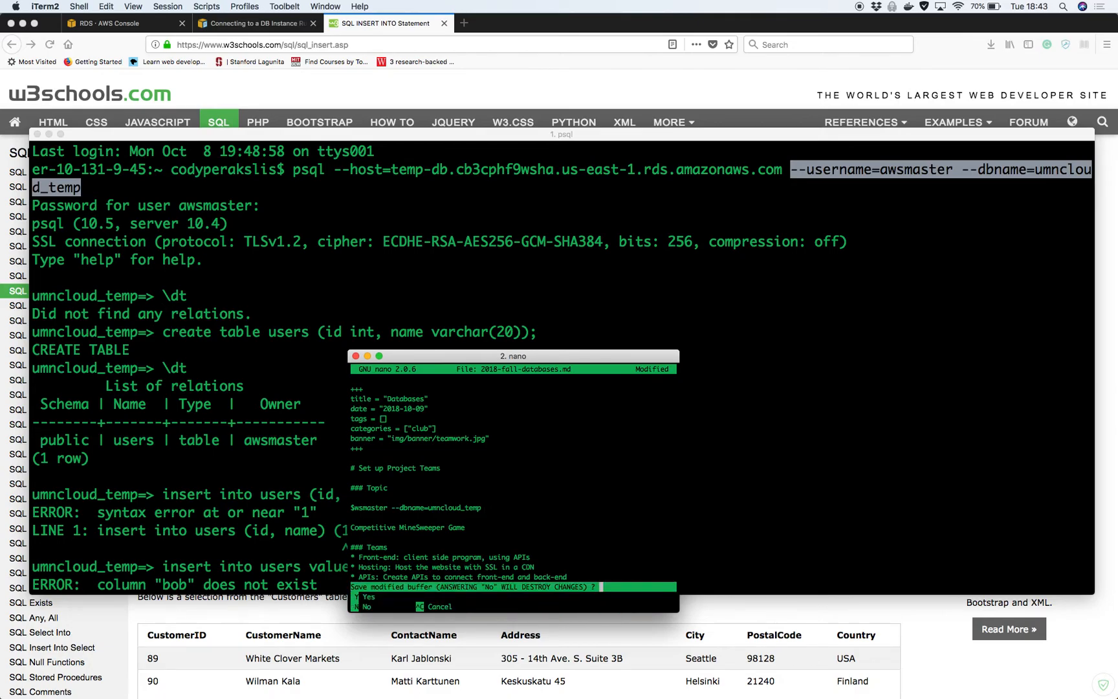
key("y")
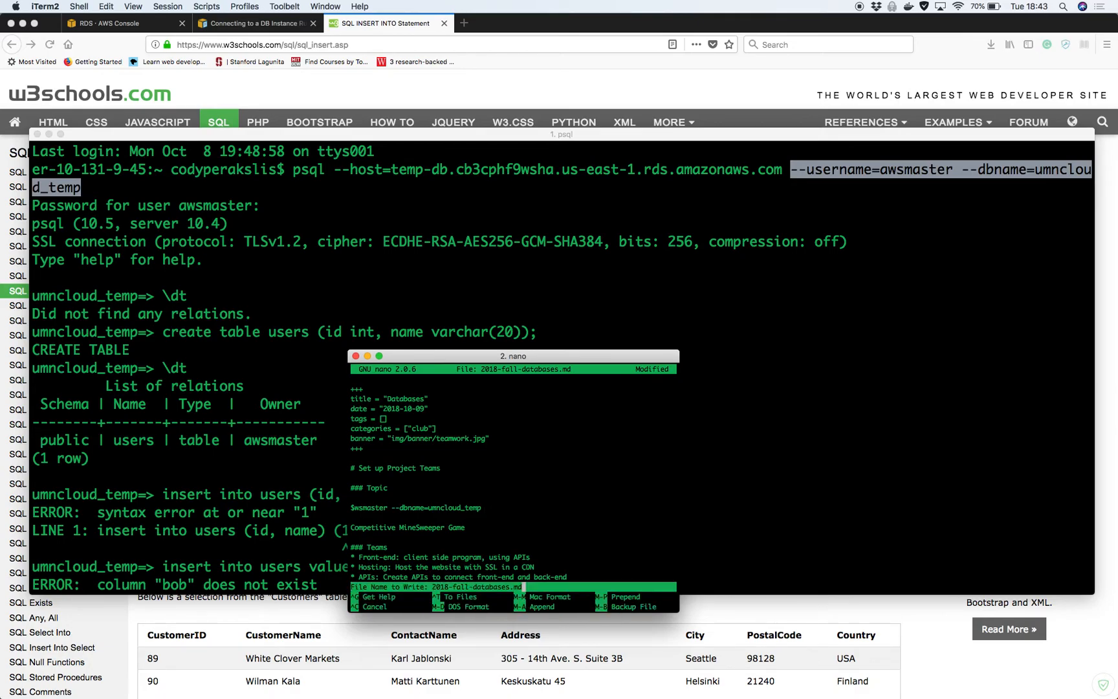
key("Return")
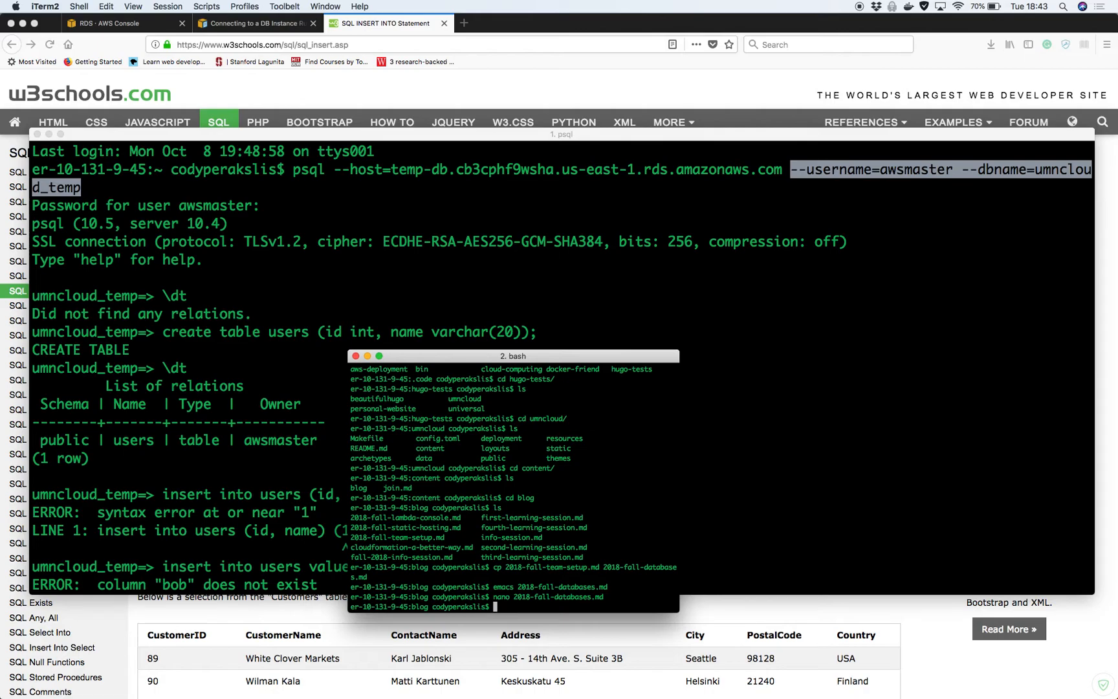
From the umncloud site folder, run make upload to sync the site to S3, then exit bash
type("cd ..")
key("Return")
type("cd ..")
key("Return")
type("make")
key("BackSpace")
key("BackSpace")
key("BackSpace")
key("BackSpace")
key("BackSpace")
type("c")
key("BackSpace")
type("make upload")
key("Return")
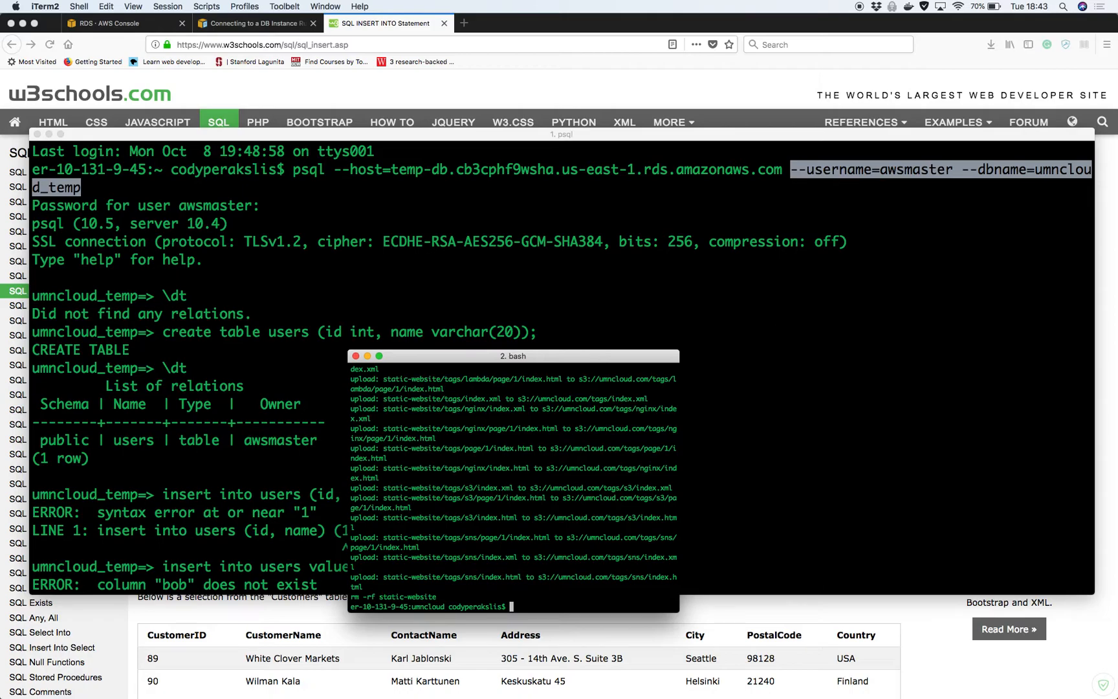
type("eiit")
key("Return")
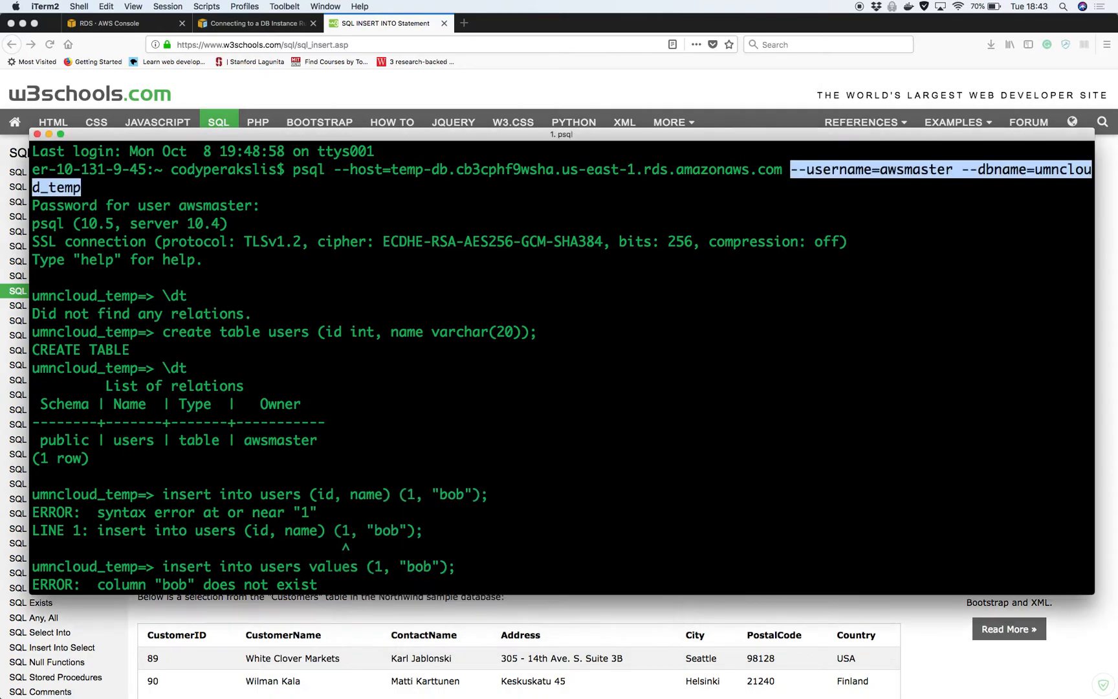
Load umncloud.com in a new tab, open the Databases post, and select its psql command
left_click(467, 28)
type("umnc")
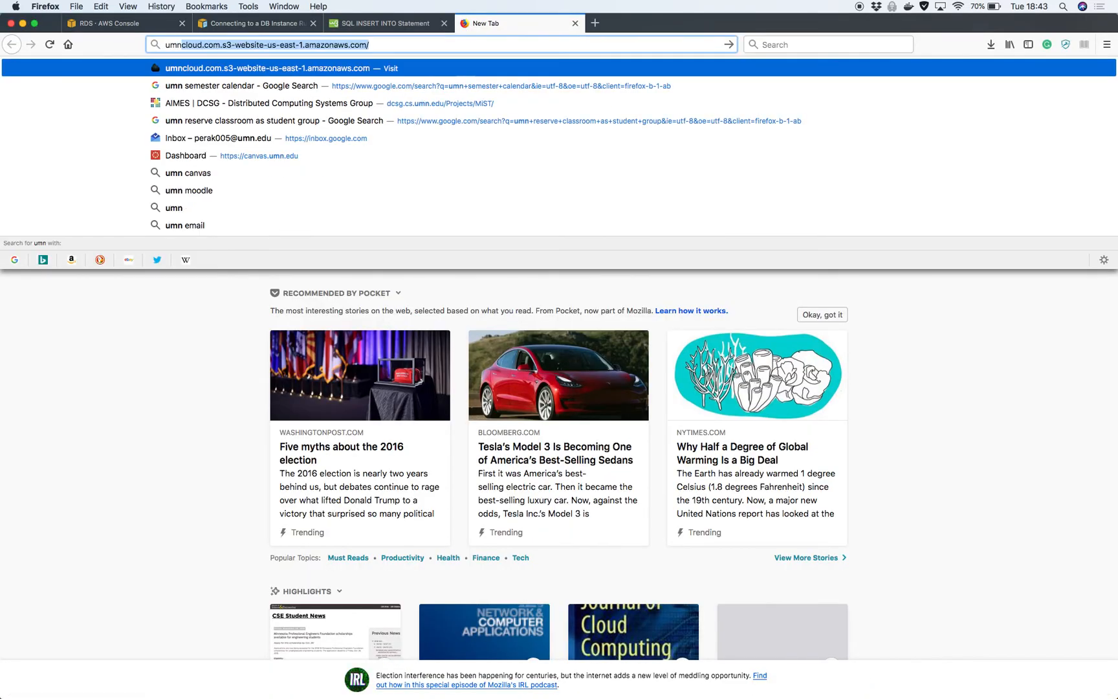
type("loud.com")
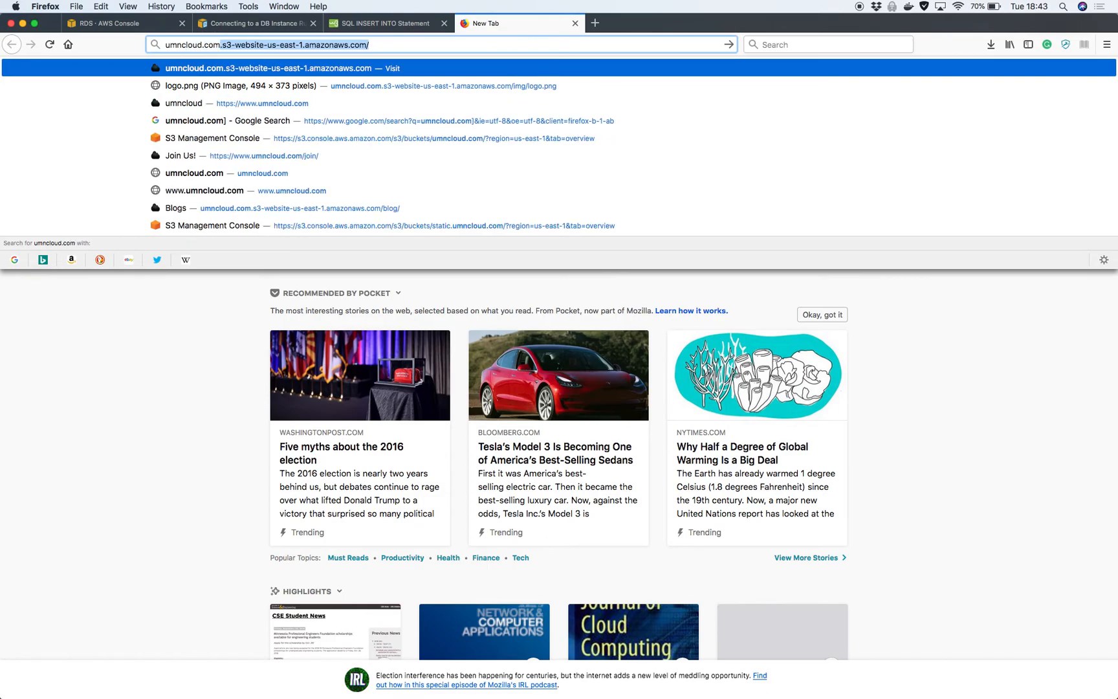
key("Delete")
key("Return")
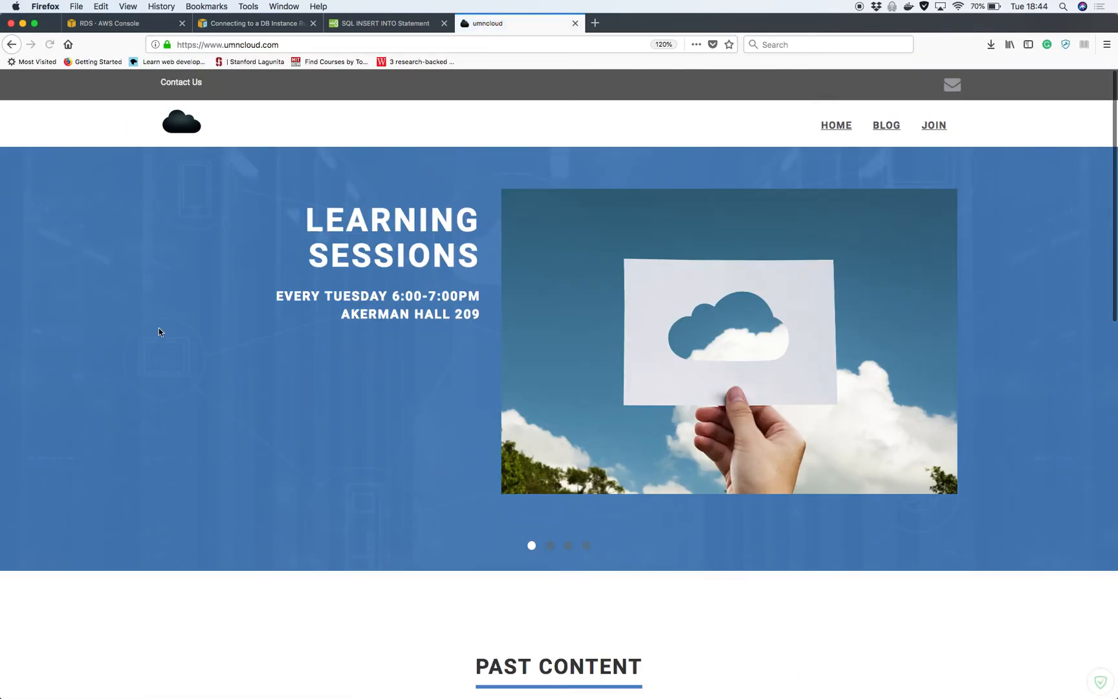
scroll(157, 328, "down", 5)
scroll(159, 332, "down", 3)
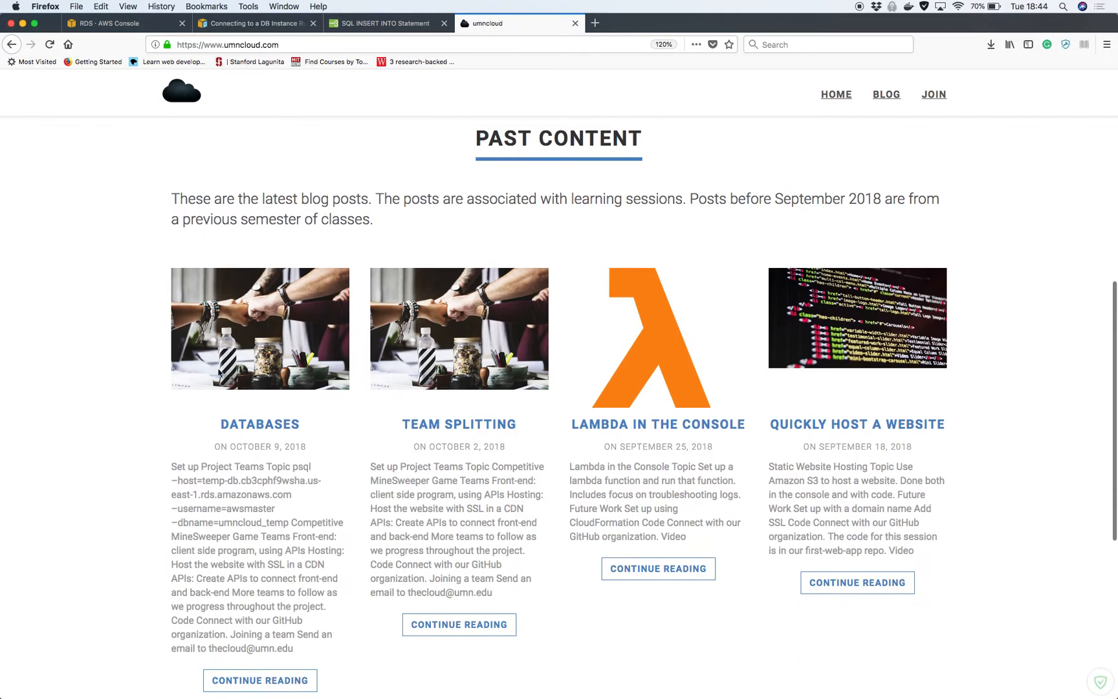
left_click(278, 429)
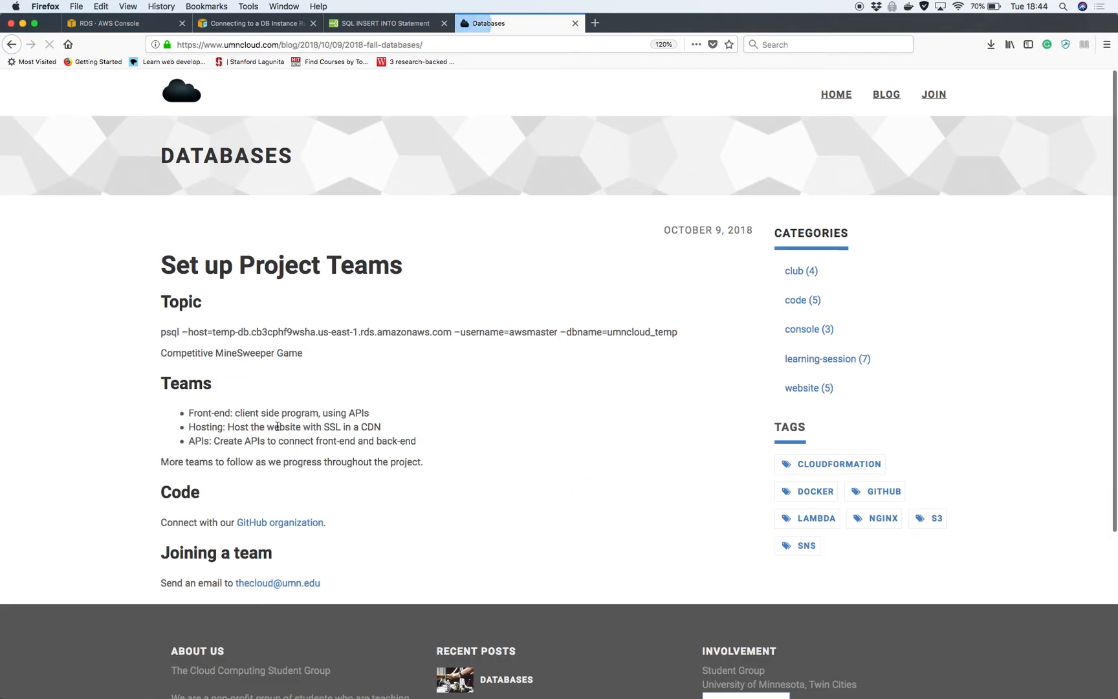
left_click_drag(159, 333, 556, 335)
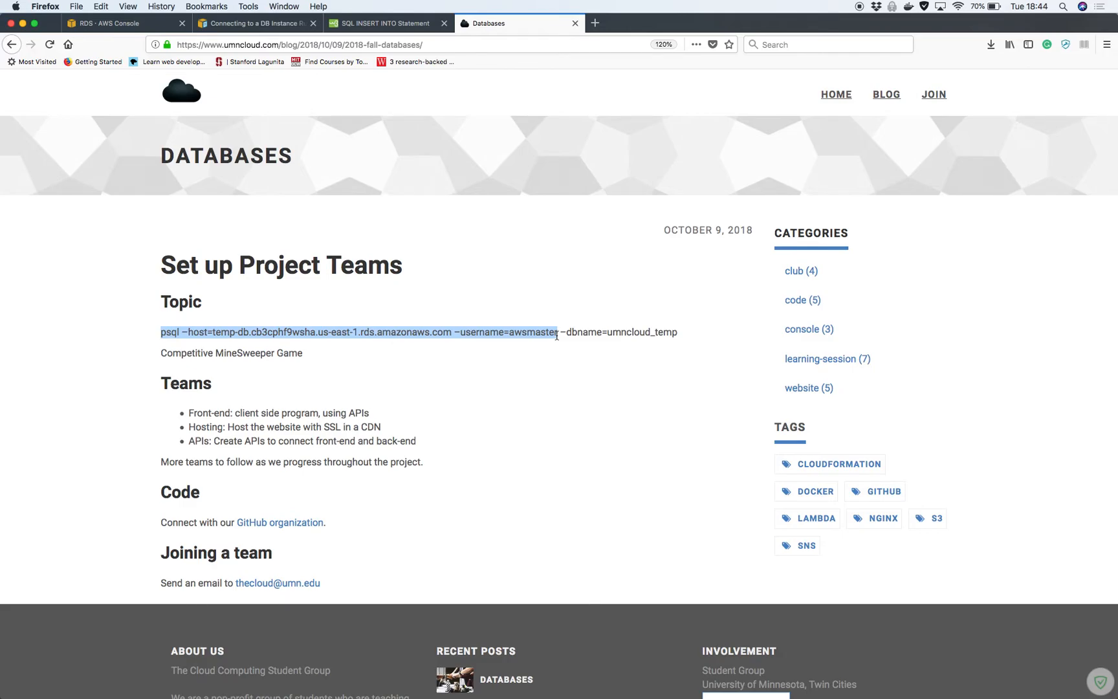
left_click(585, 402)
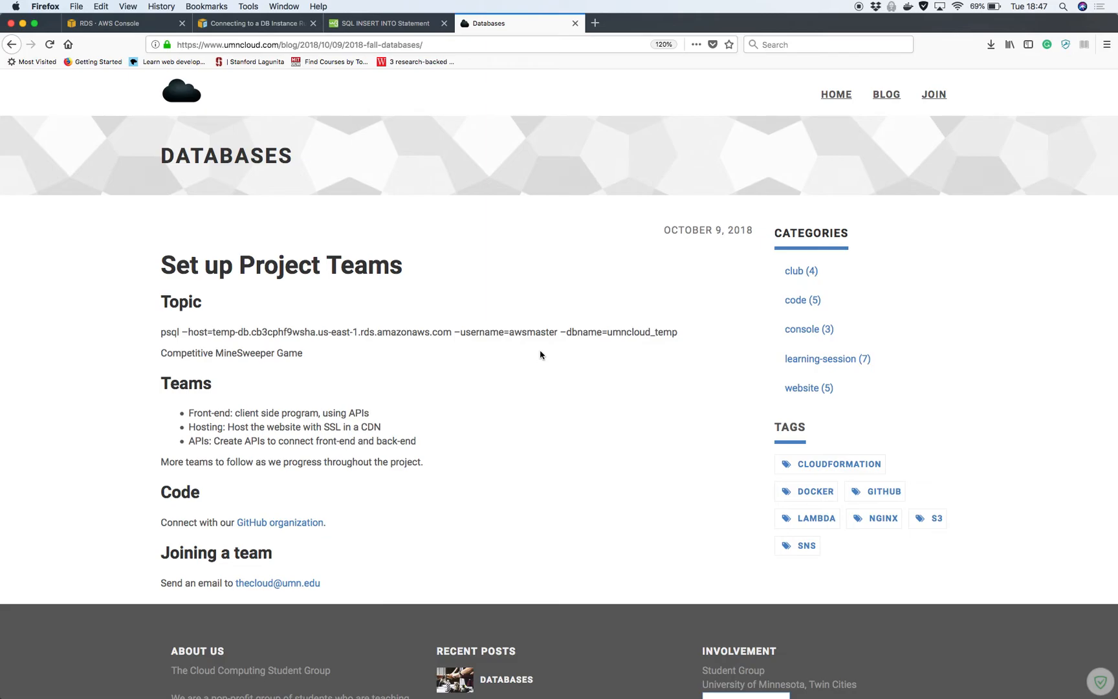
key("ctrl+Up")
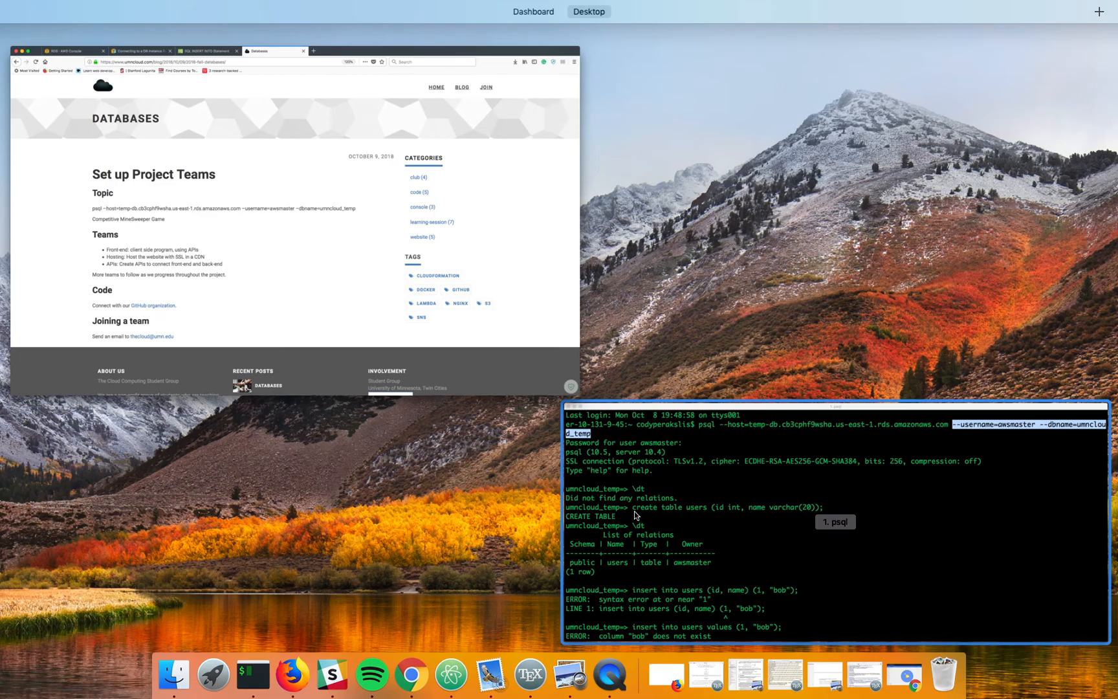
Leave the psql session on umncloud_temp with \quit, back to the bash prompt
left_click(634, 511)
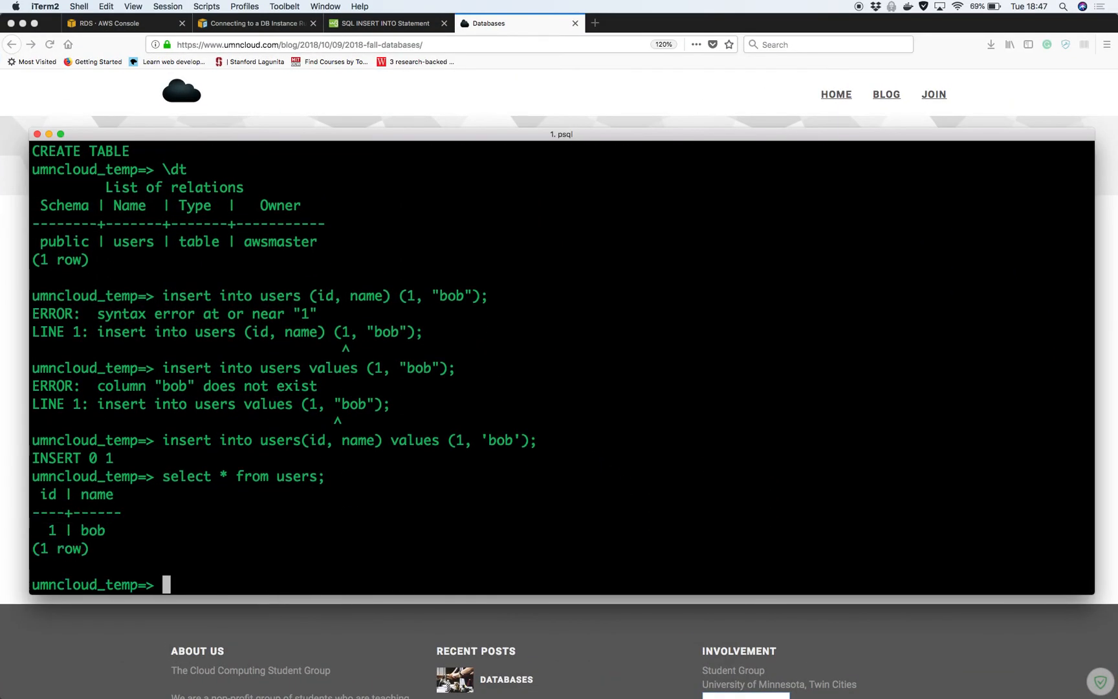
type("quit")
key("Return")
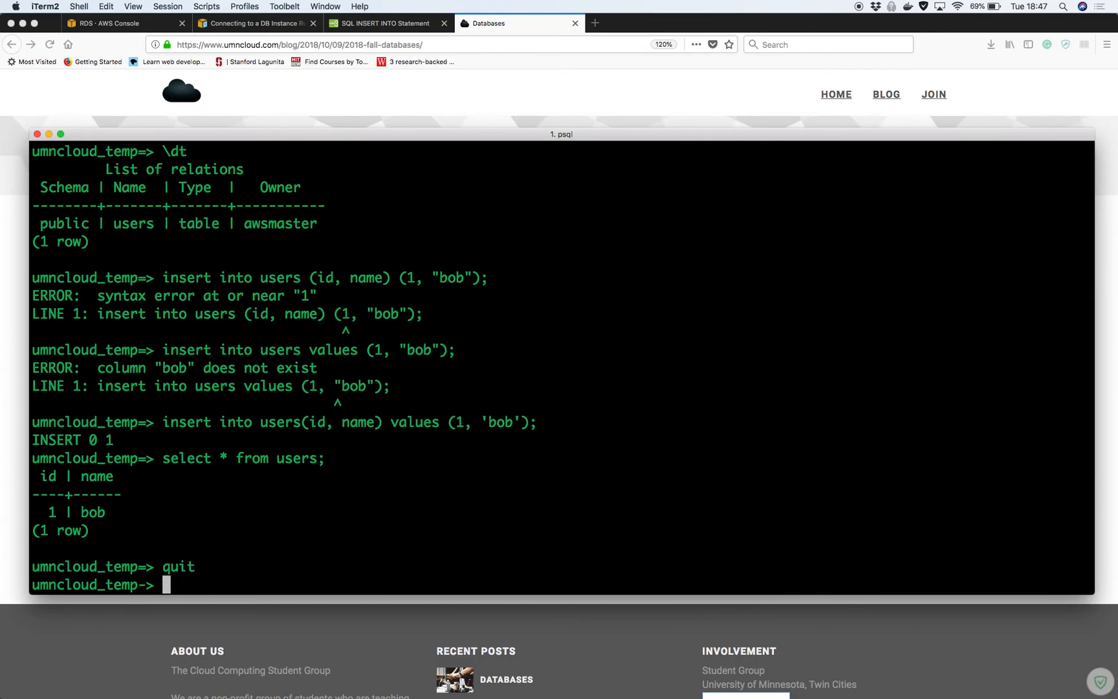
type(";")
key("Return")
type("\\quit")
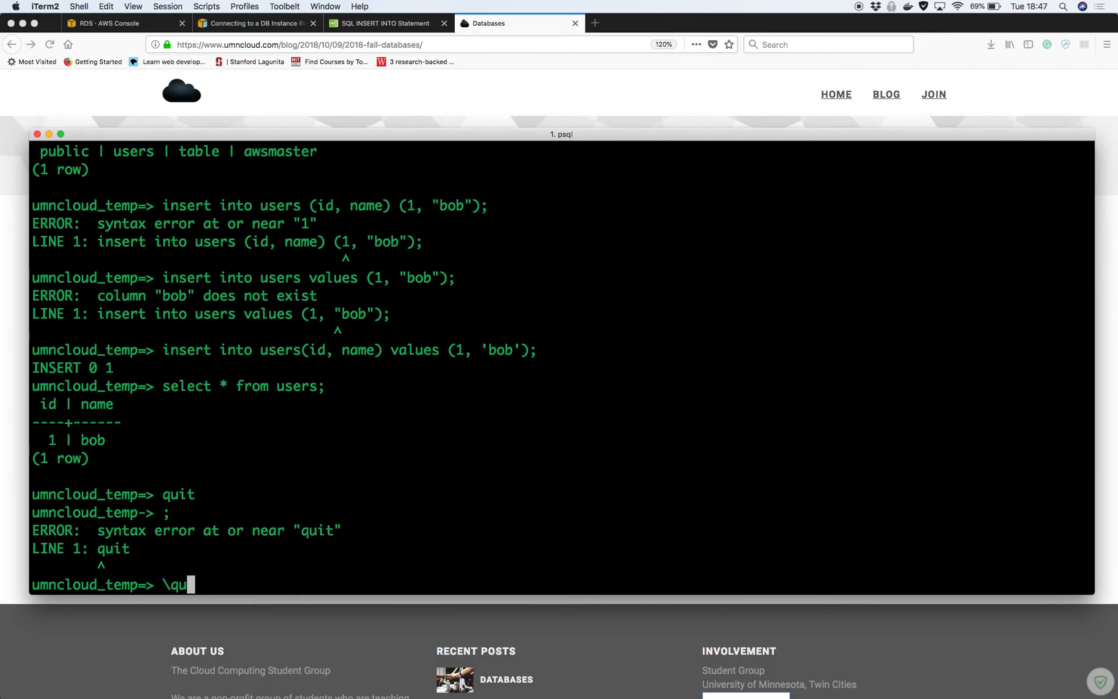
key("Return")
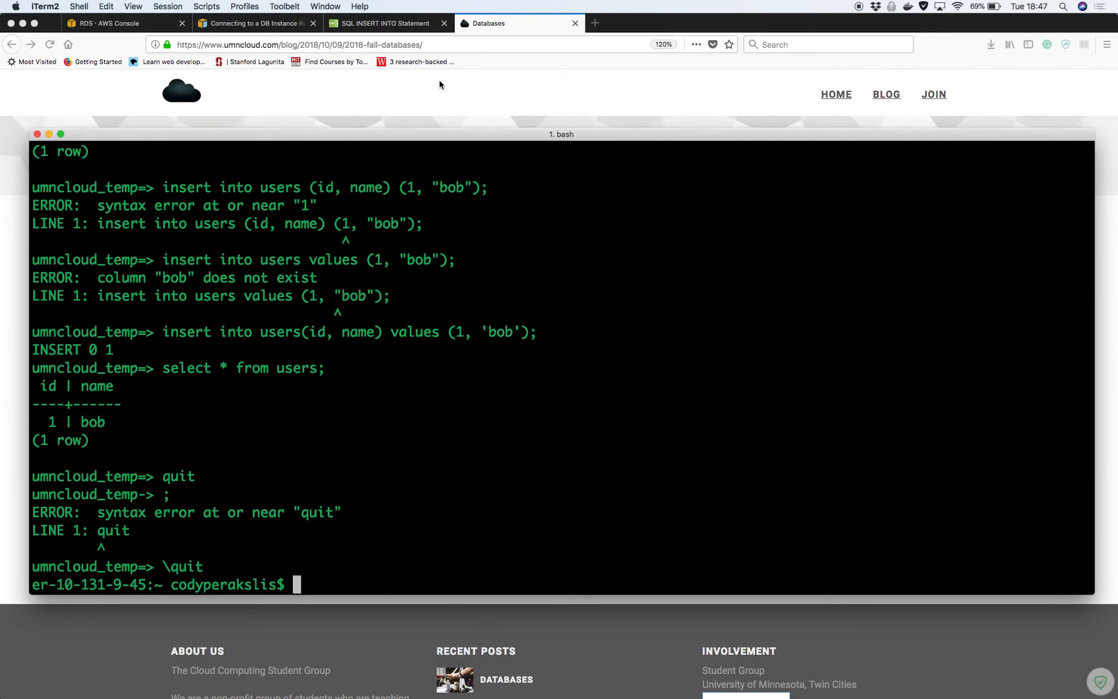
key("ctrl+Up")
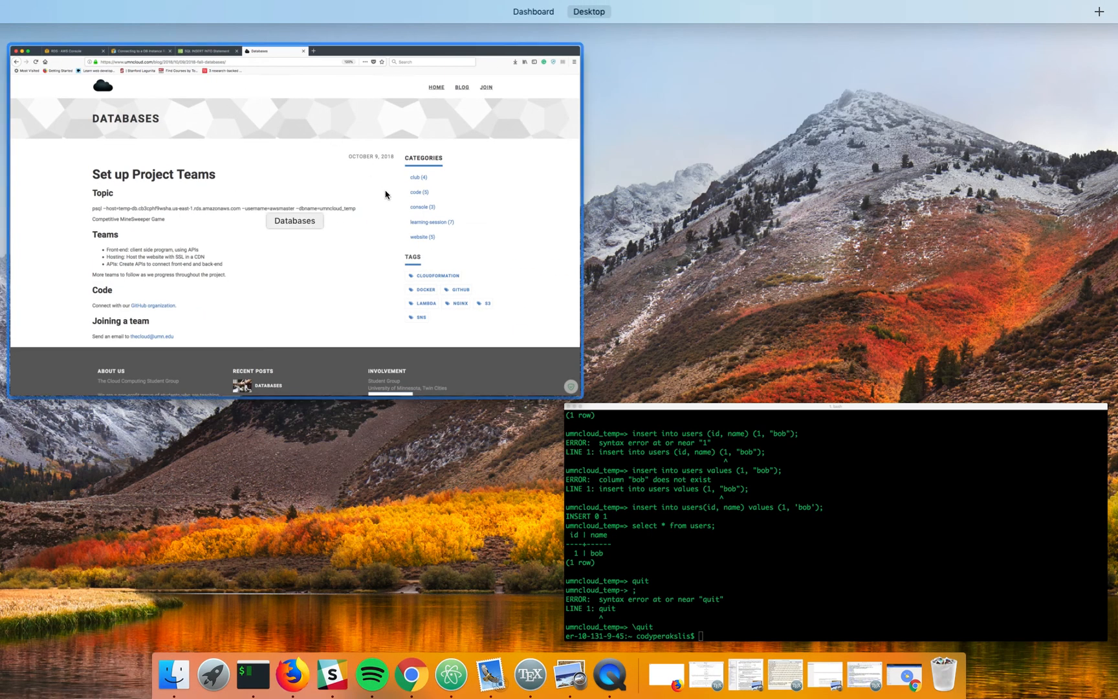
Bring up the temp-db instance details in the RDS console tab
left_click(356, 242)
left_click(116, 28)
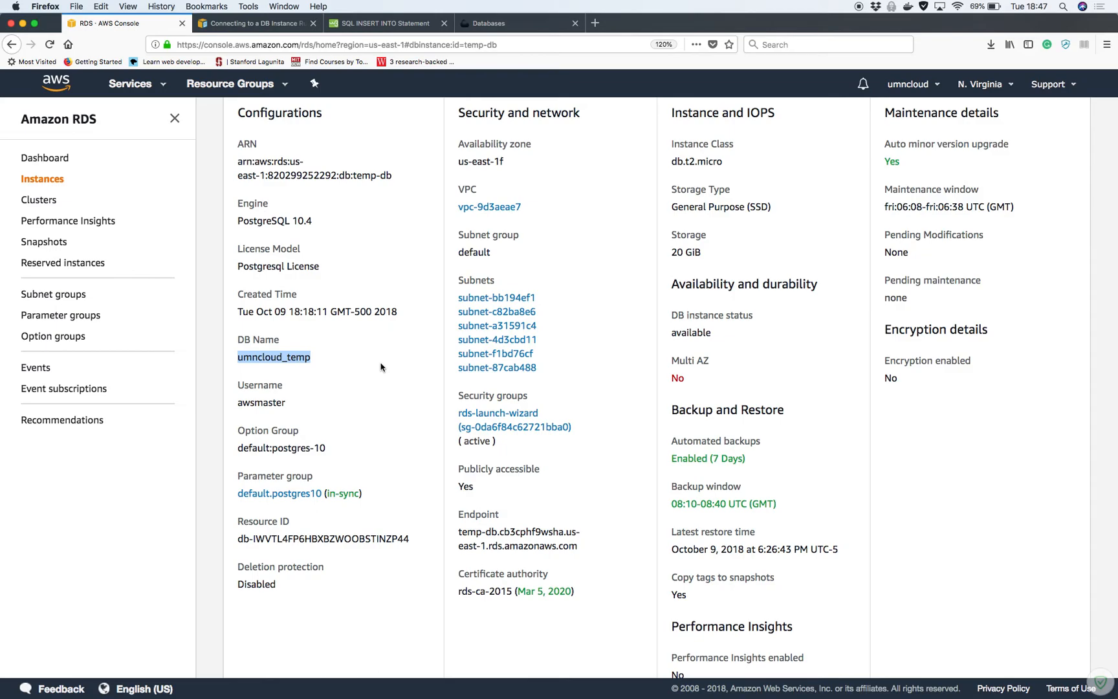
scroll(381, 367, "up", 3)
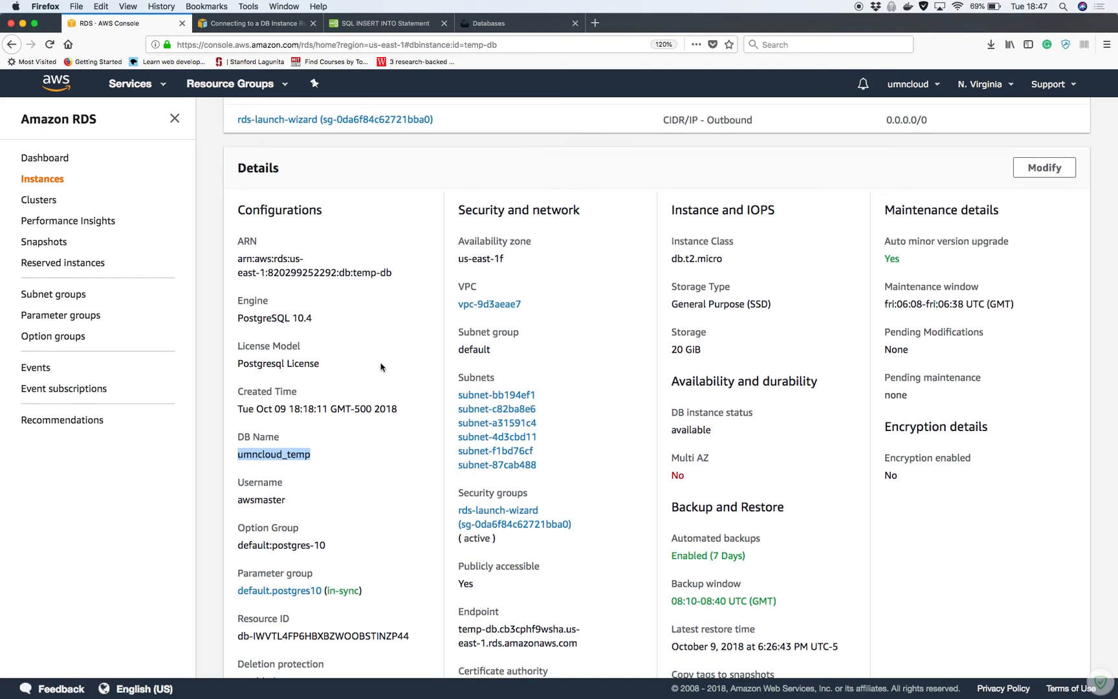
scroll(381, 367, "up", 5)
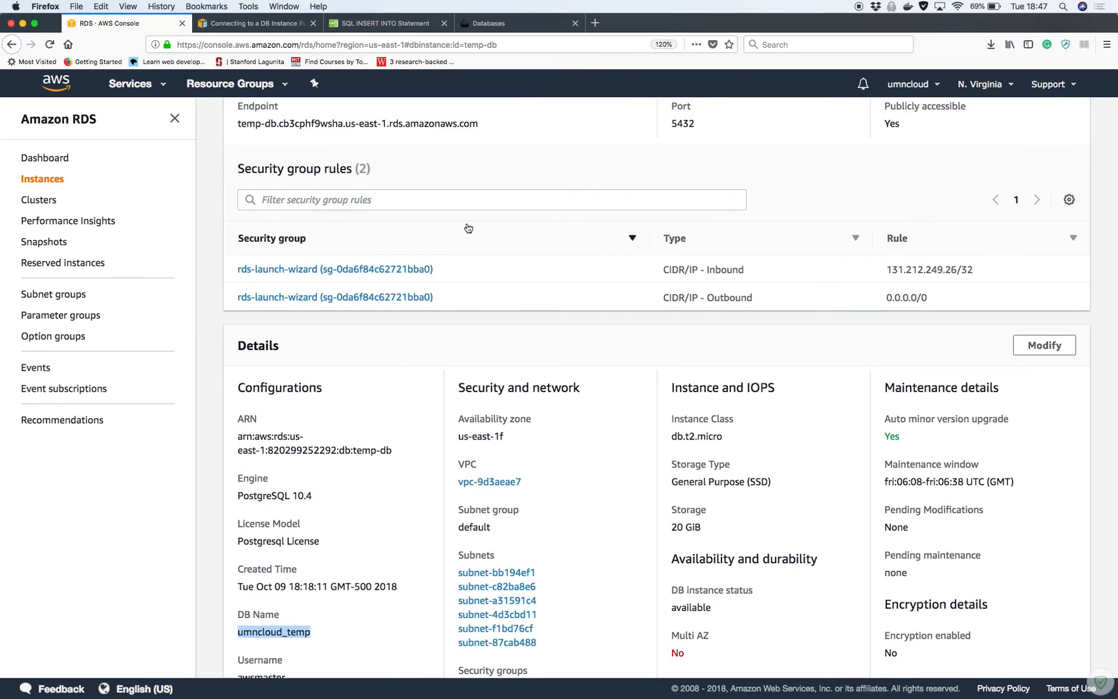
Select part of the psql connection command on the Databases blog post
left_click(503, 23)
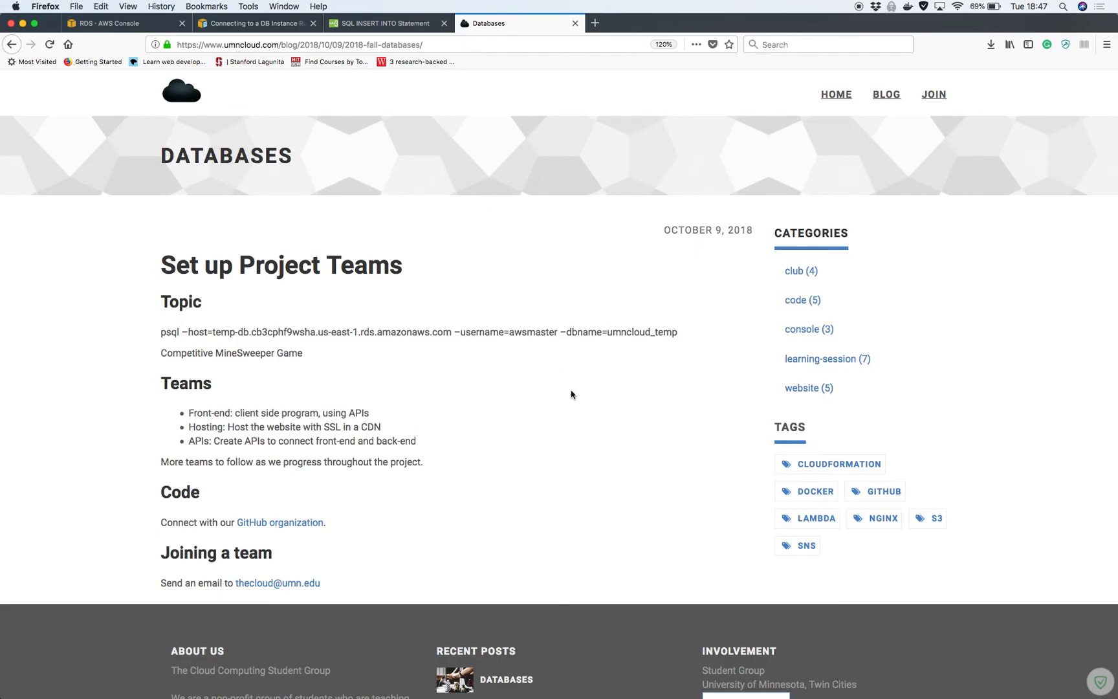
left_click(183, 331)
left_click_drag(183, 332, 188, 332)
Review temp-db's endpoint and configuration details, then open its security group
left_click(142, 30)
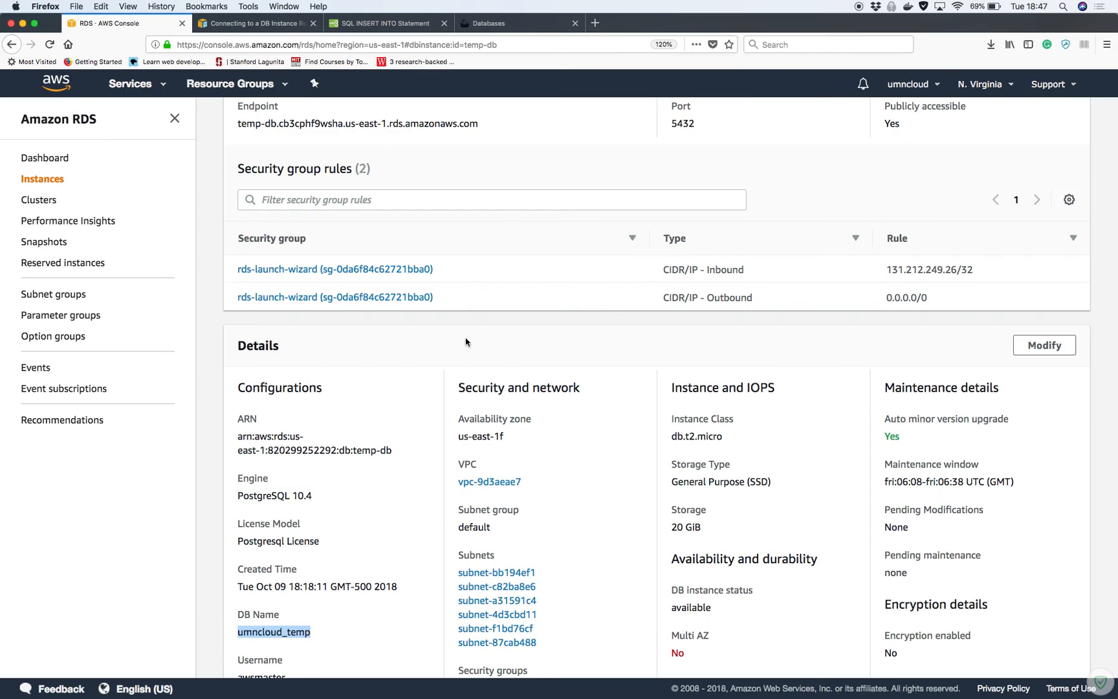
scroll(420, 341, "down", 4)
scroll(420, 341, "down", 3)
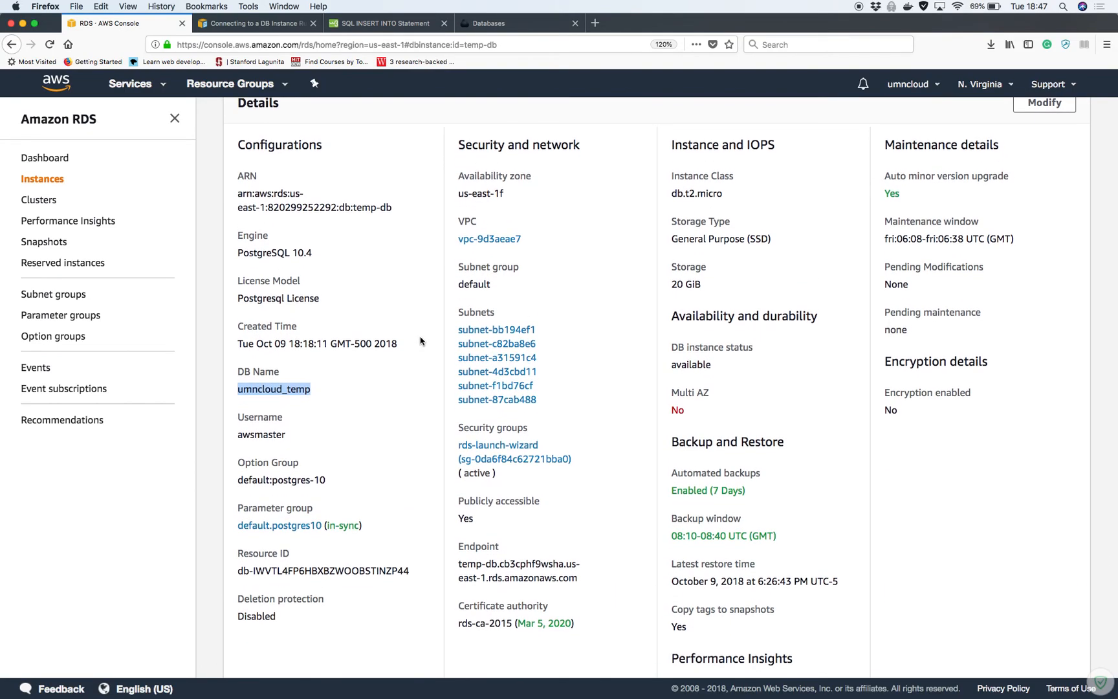
scroll(420, 341, "up", 1)
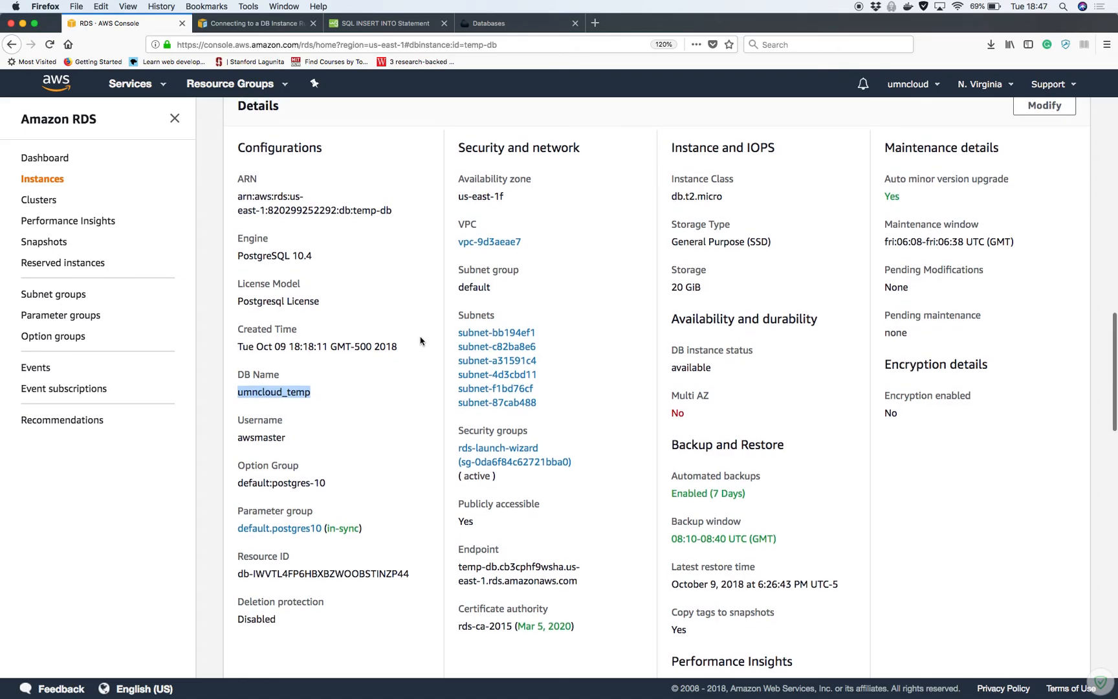
scroll(419, 341, "up", 2)
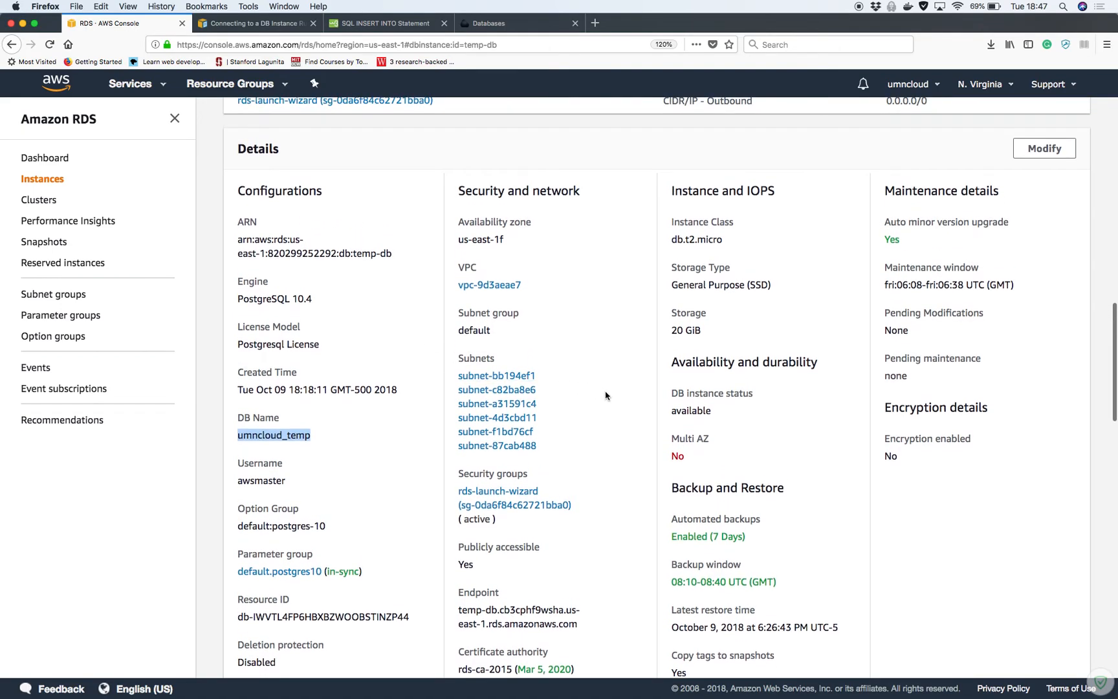
left_click(525, 498)
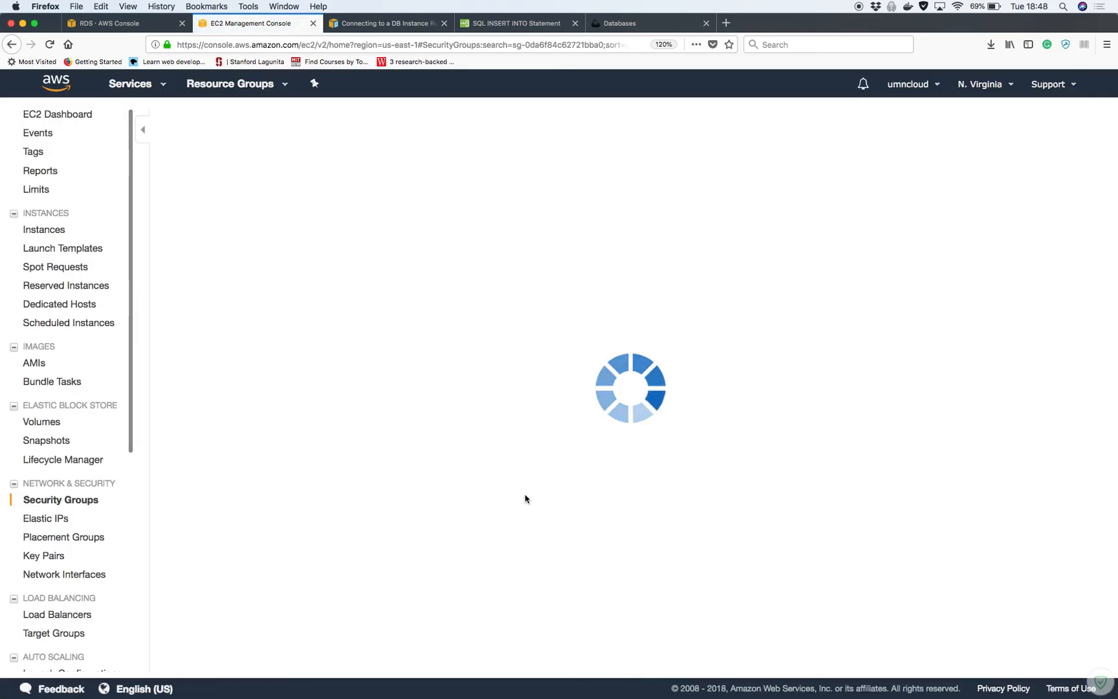
Check the rds-launch-wizard group's inbound and outbound rules, ending on Inbound
left_click(256, 399)
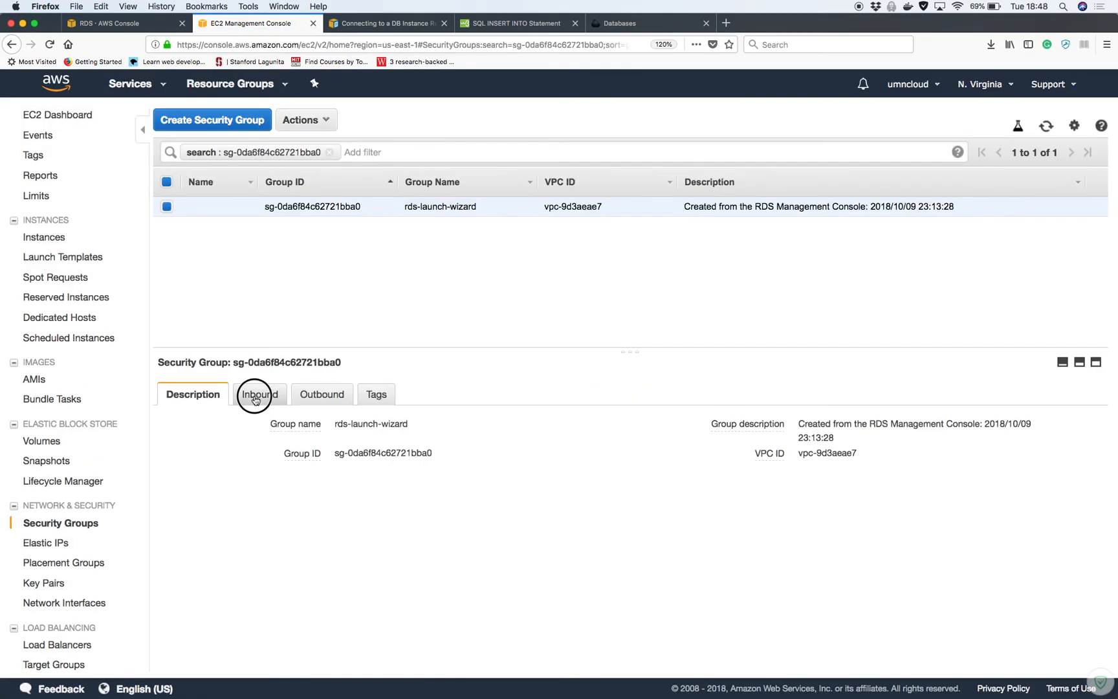
left_click(313, 395)
left_click(283, 404)
Change the PostgreSQL TCP 5432 inbound rule's source to 0.0.0.0/0 and save it
left_click(180, 439)
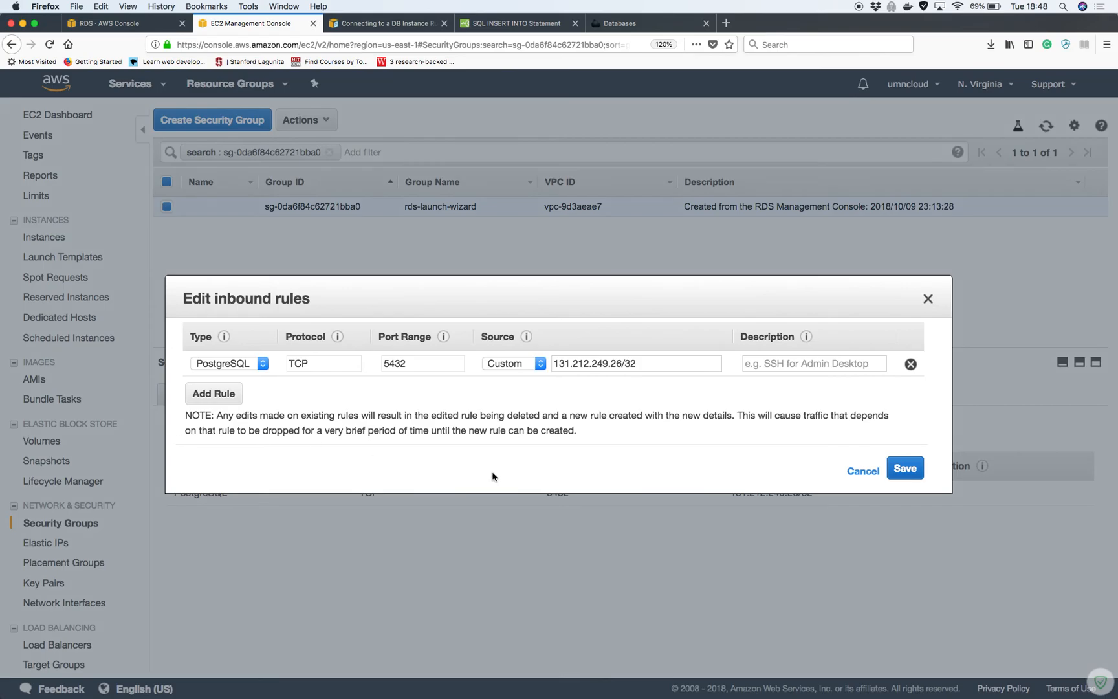
left_click_drag(652, 364, 530, 363)
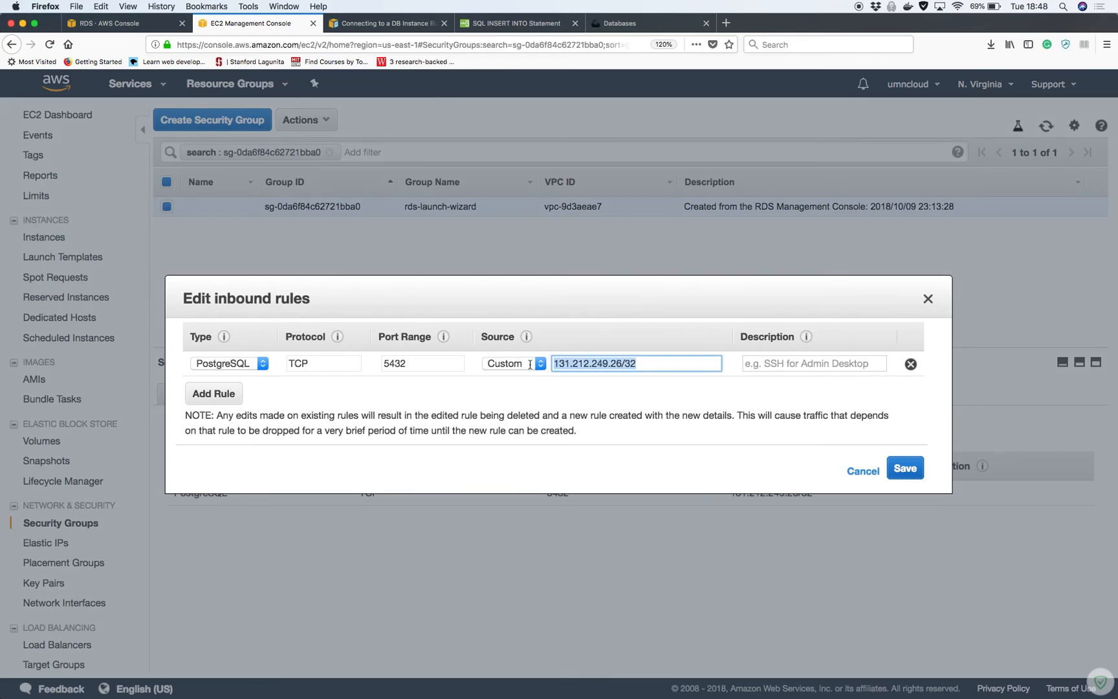
type("0.0.0.")
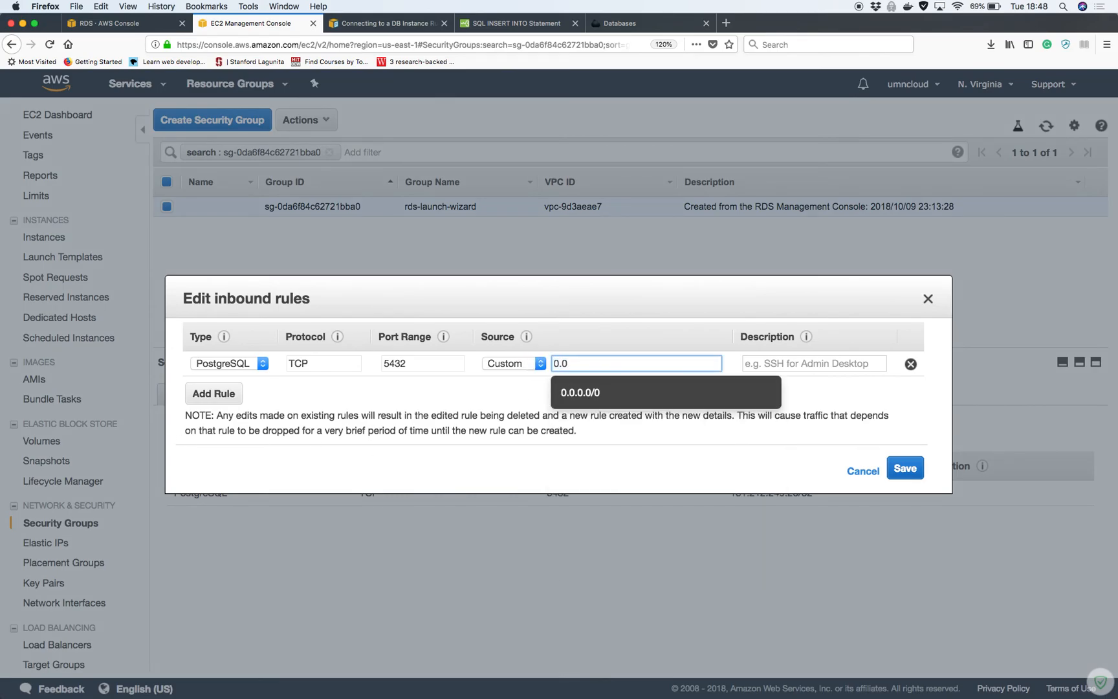
left_click(641, 398)
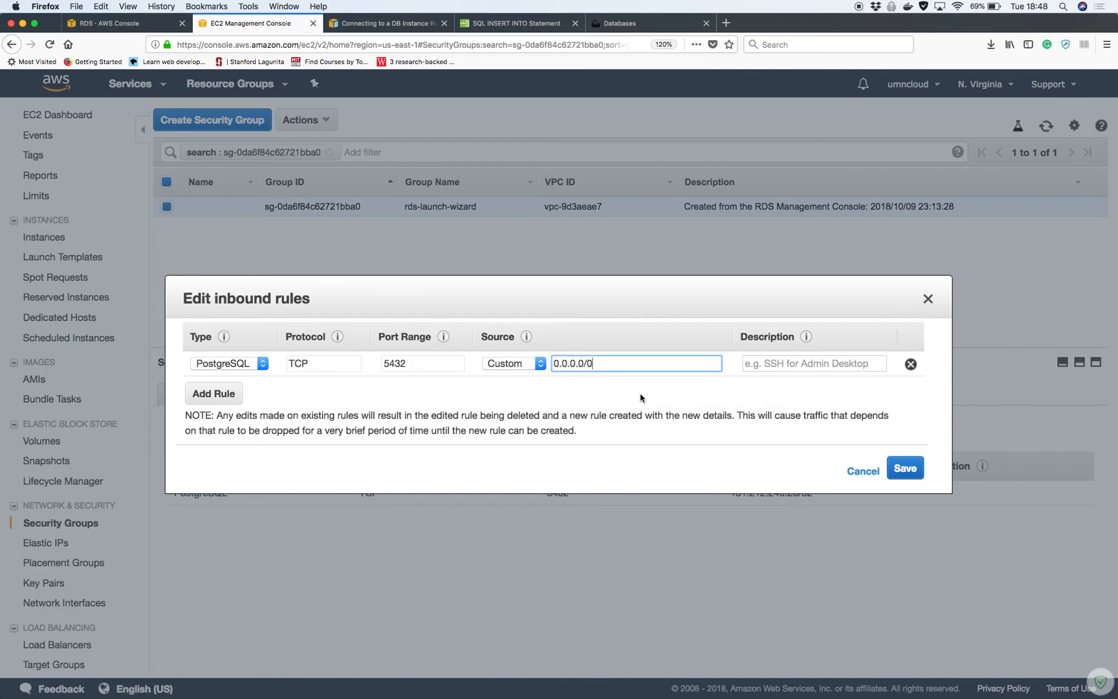
left_click(896, 470)
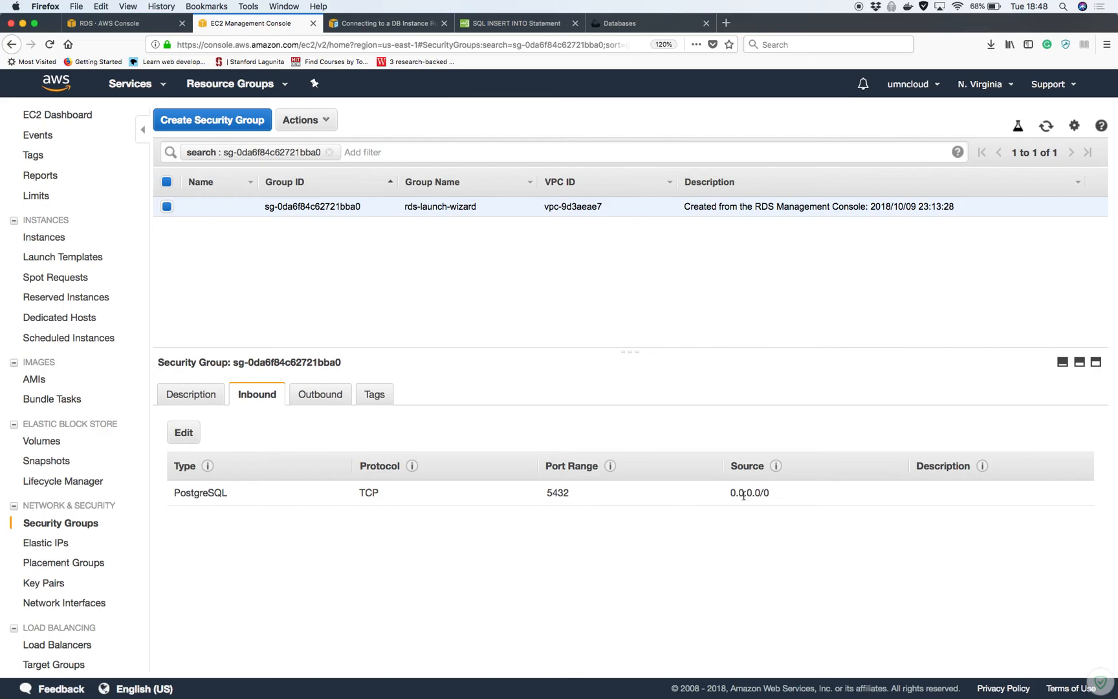
left_click(104, 25)
Rerun the psql connection to umncloud_temp, enter the password, and list tables with \dt
key("ctrl+Up")
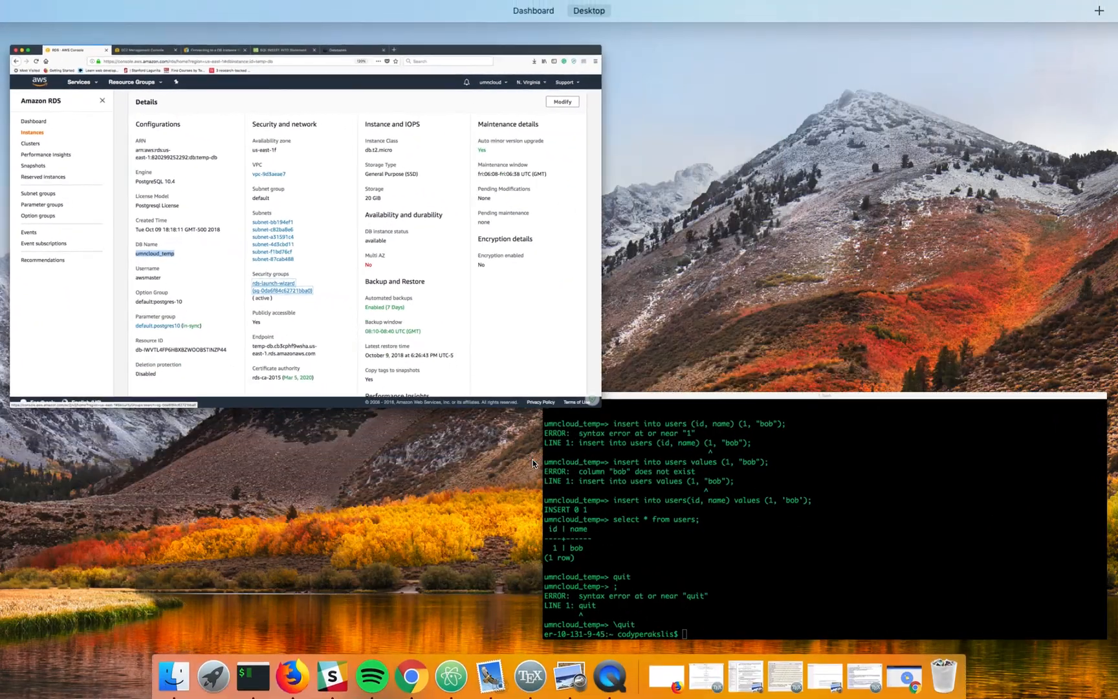
left_click(648, 544)
key("Up")
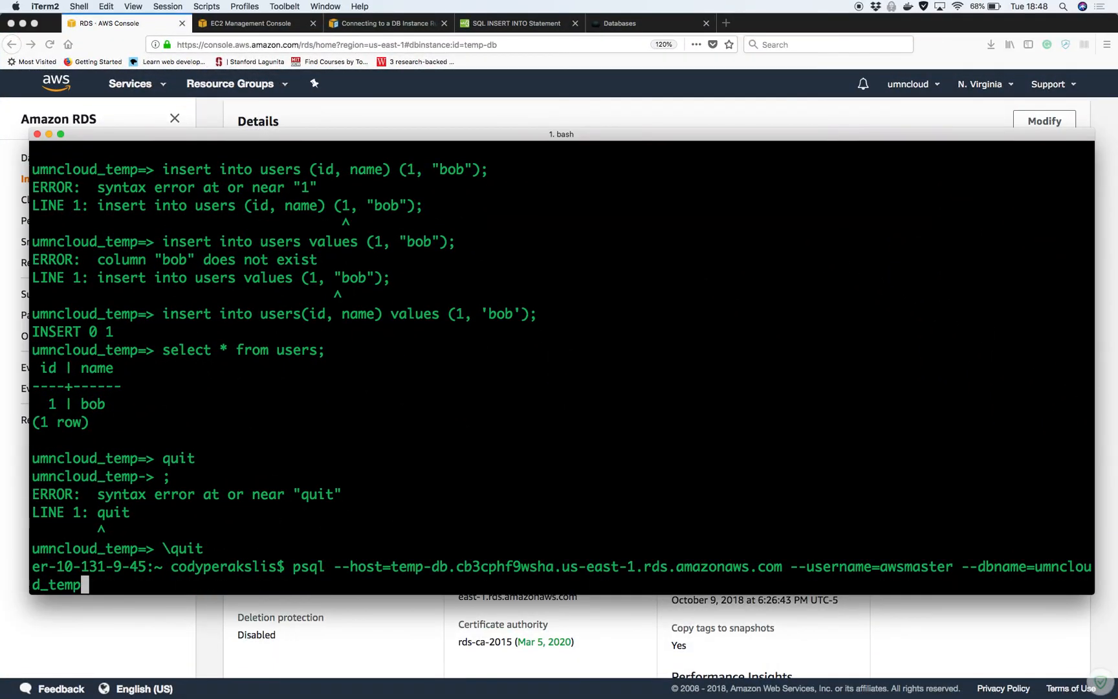
key("Return")
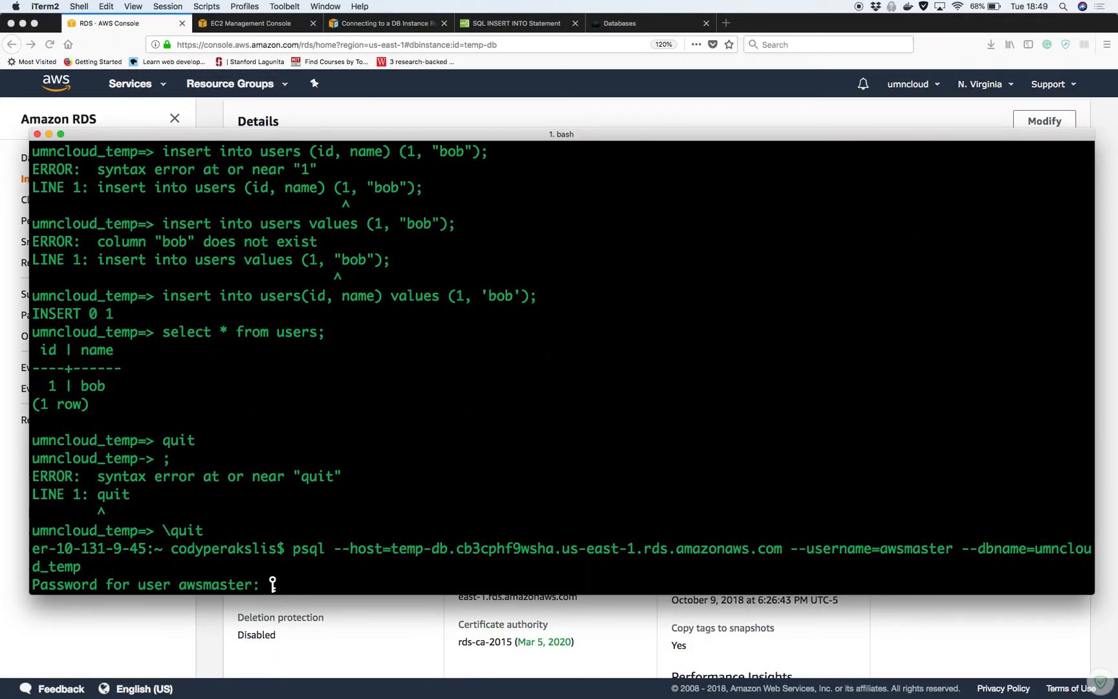
key("Return")
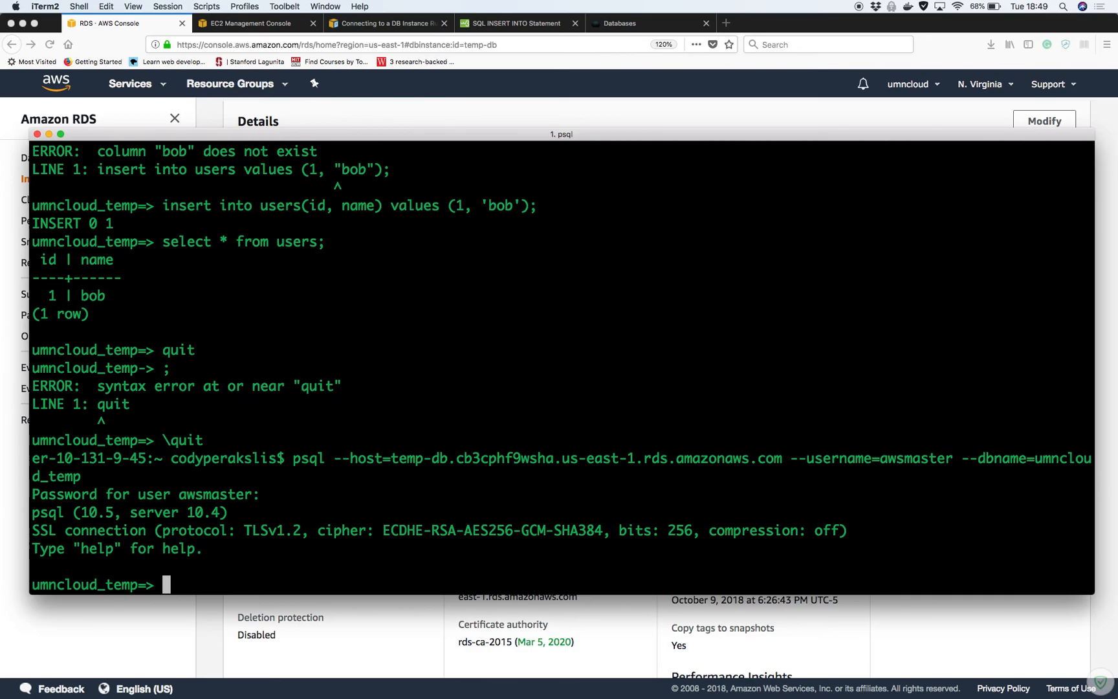
type("\\dt")
key("Return")
scroll(647, 641, "up", 1)
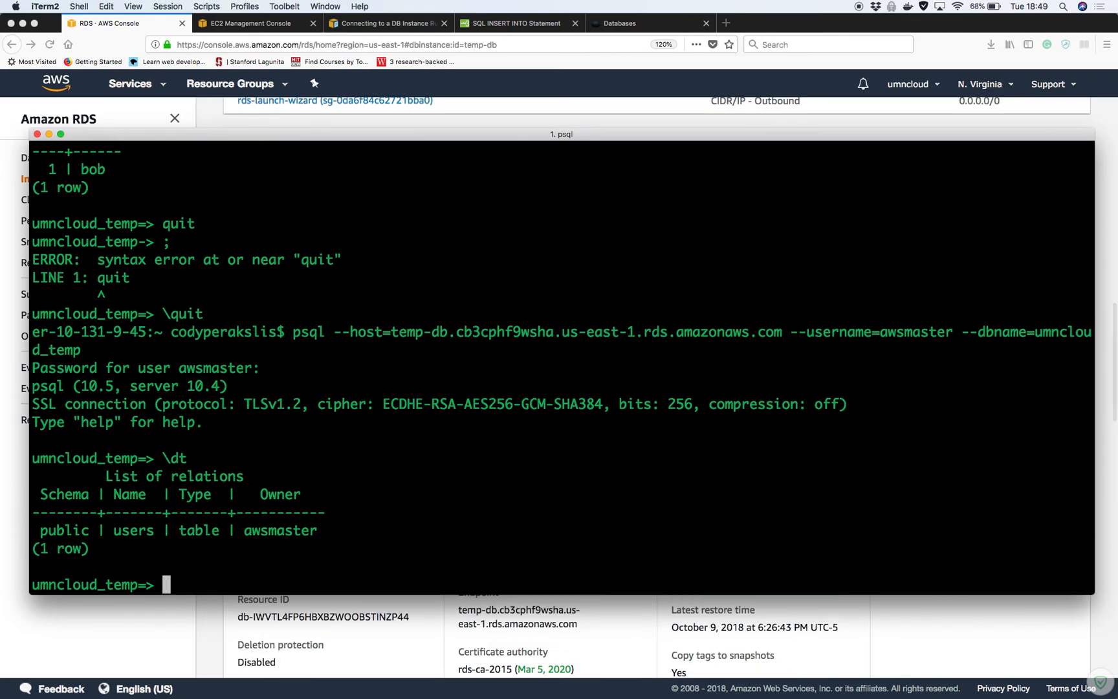
Run 'select * users;', which fails, then run 'select * from users;' to list bob's row
type("sele")
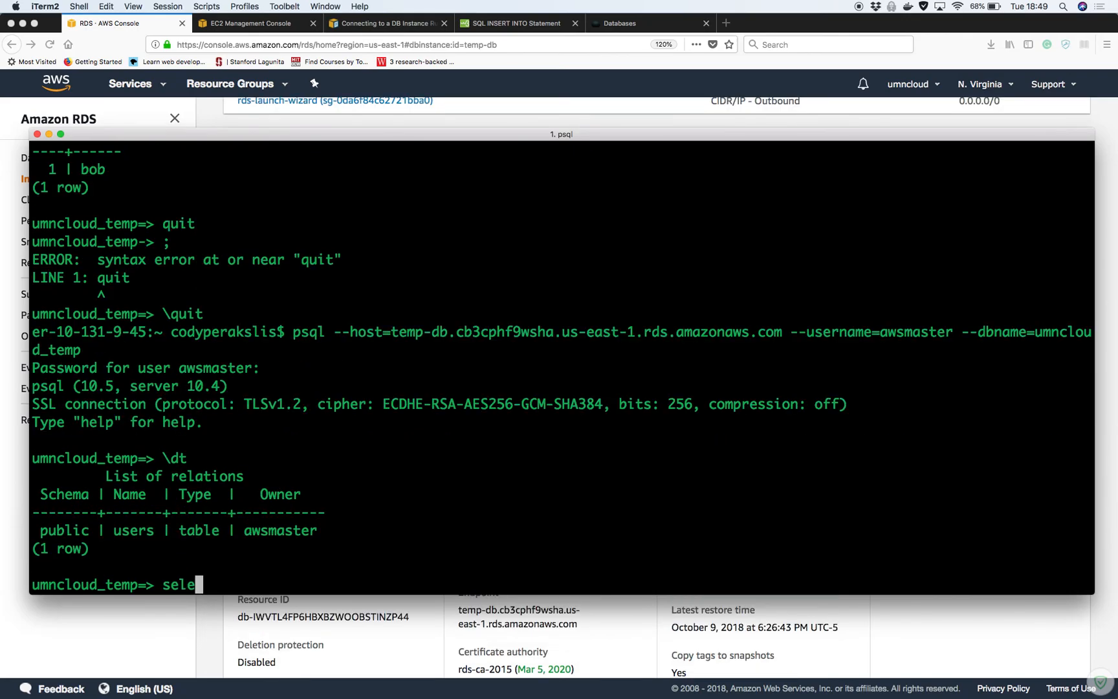
type("ct * users;")
key("Return")
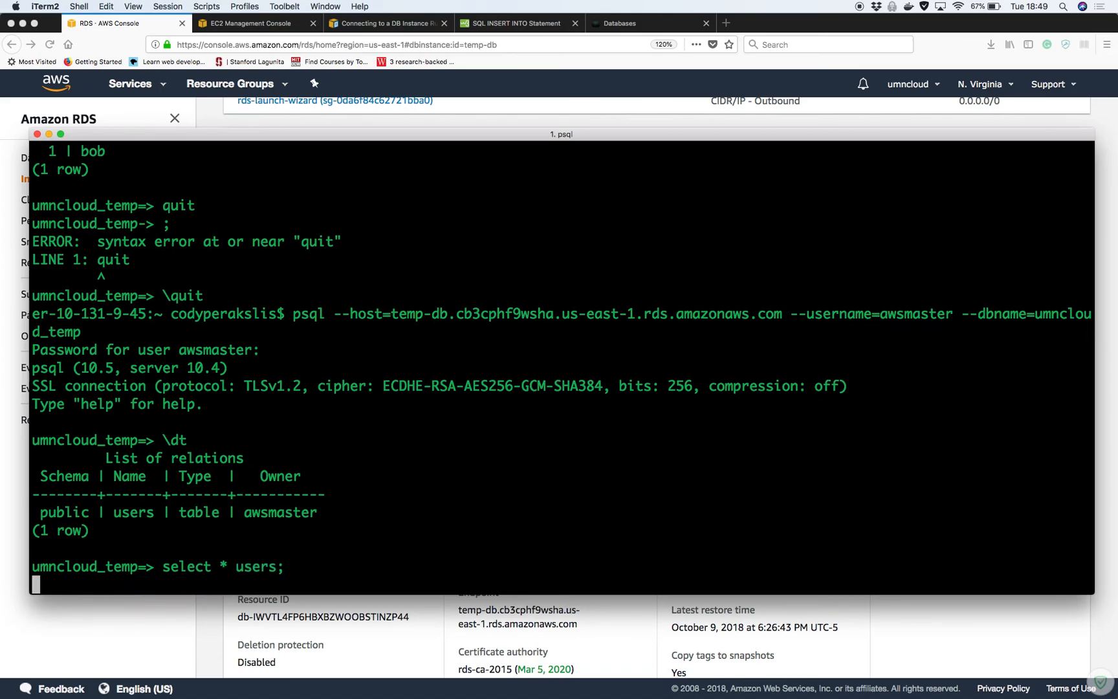
type("select")
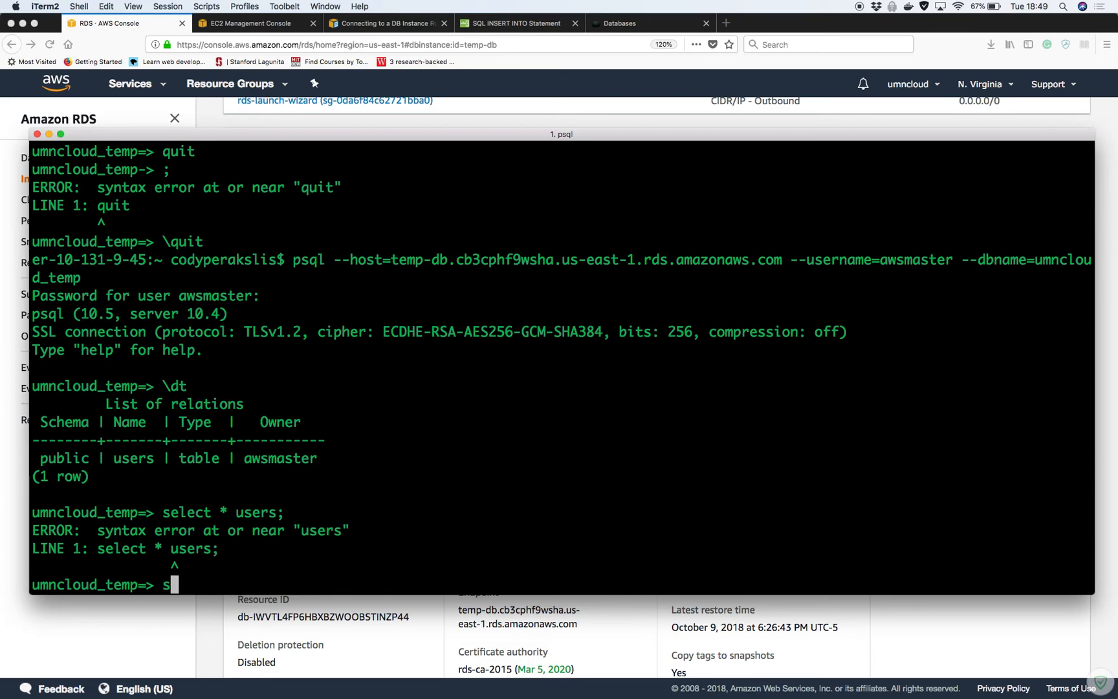
type(" * f")
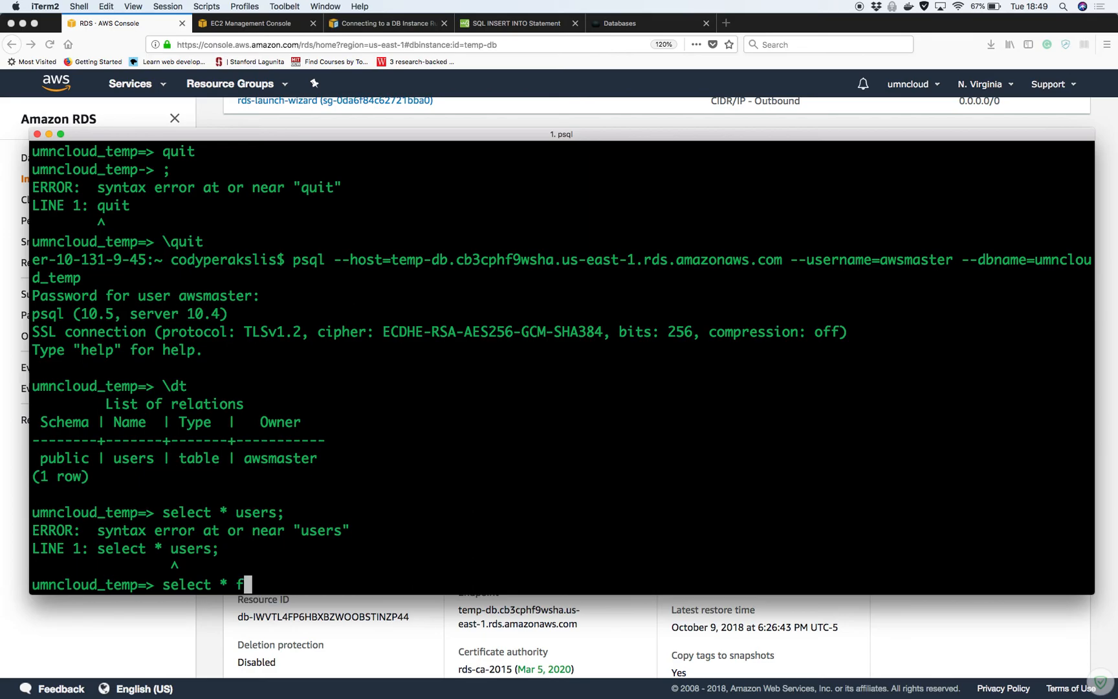
type("rom users;")
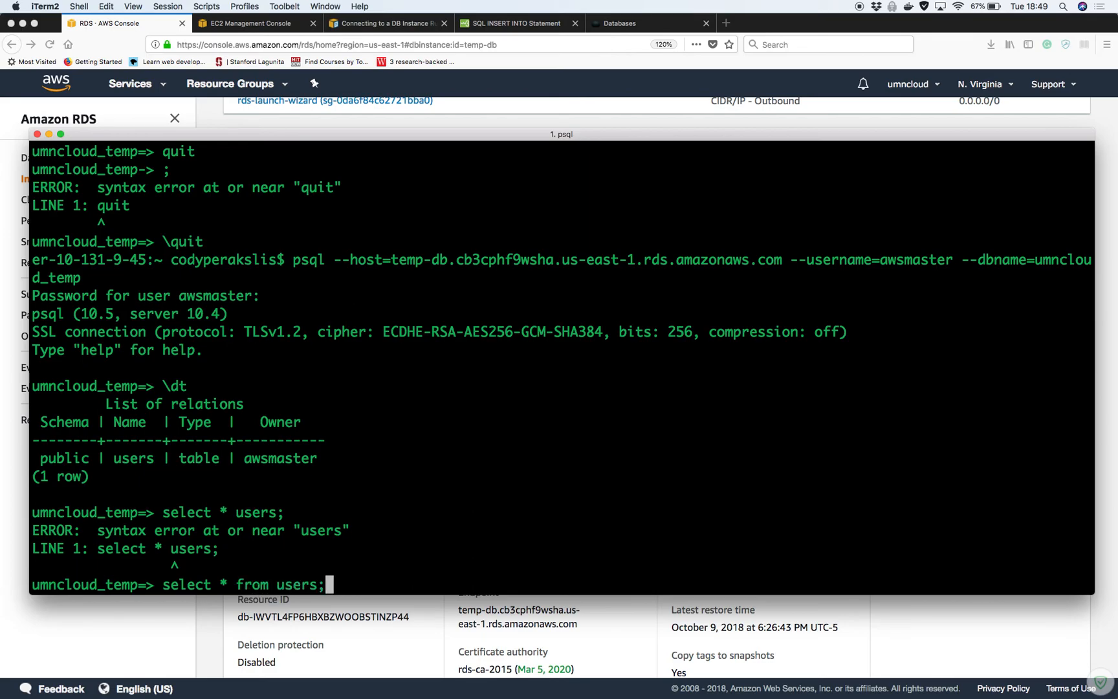
key("Return")
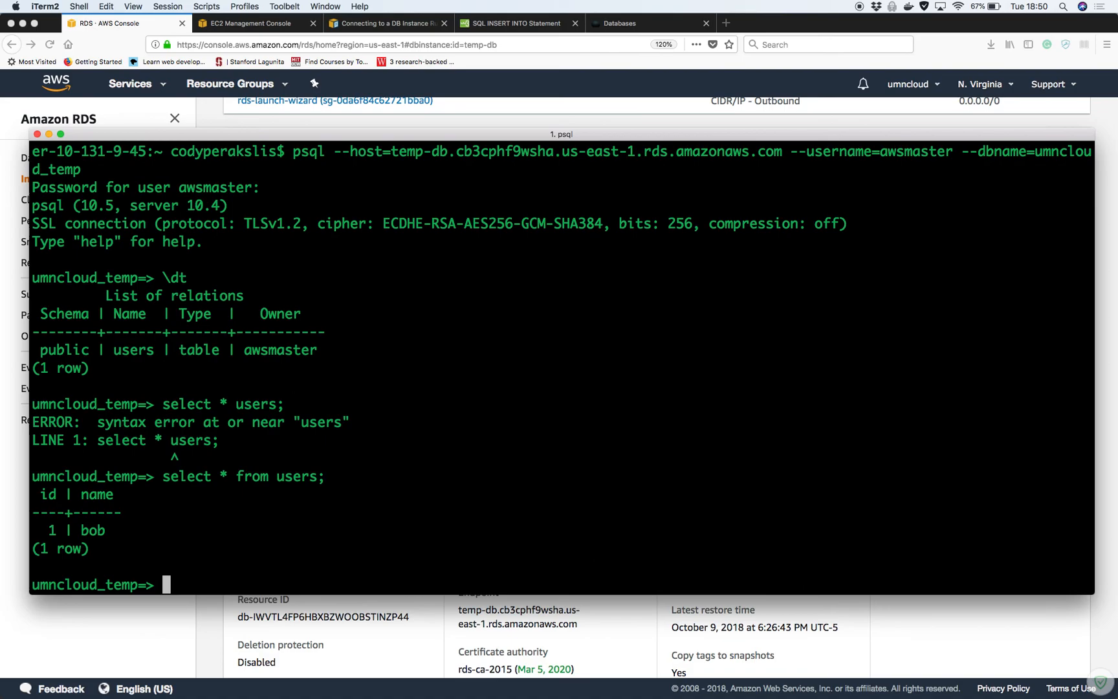
Rerun the users query, now showing bob and nam, then quit psql and type exit
key("Up")
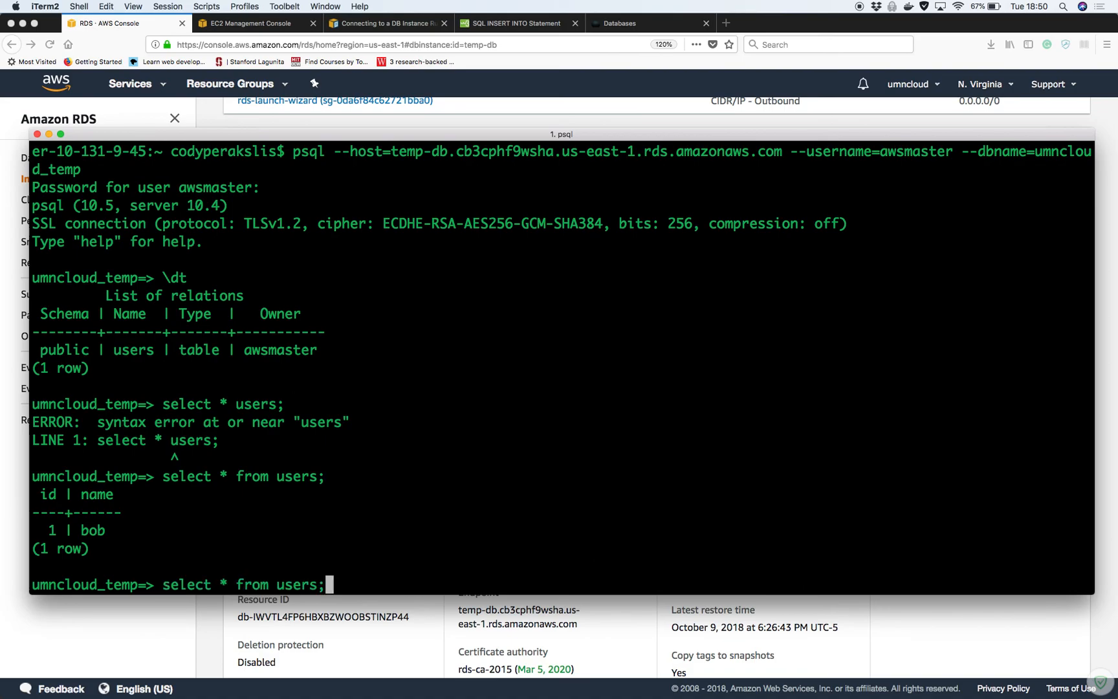
key("Return")
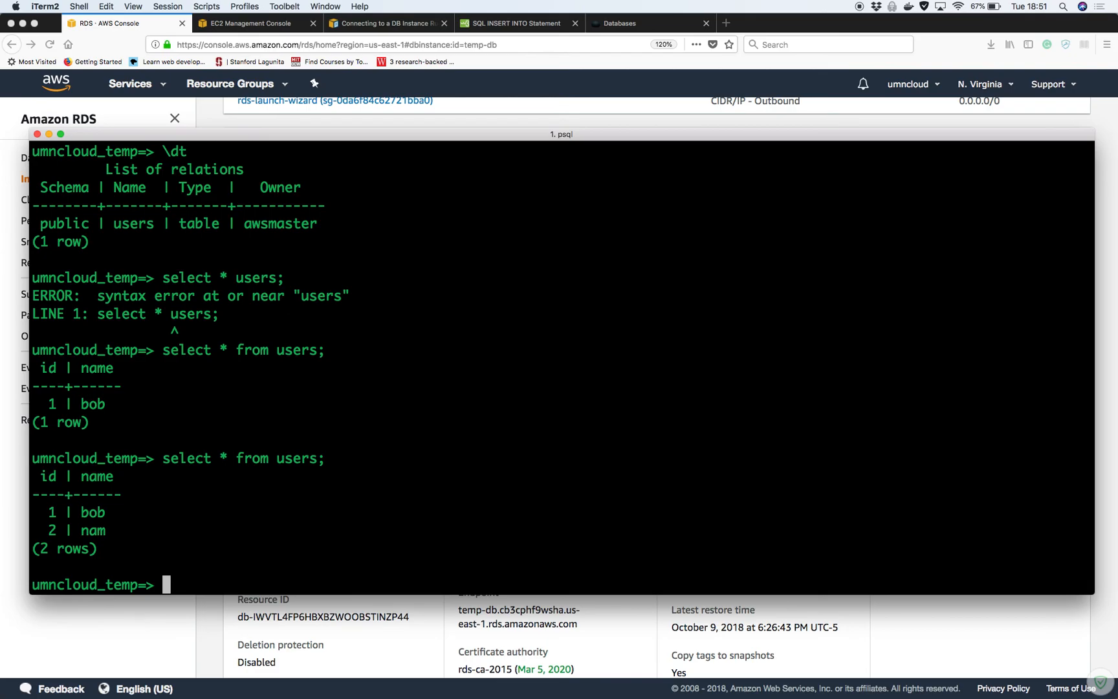
type("\\quit")
key("BackSpace")
key("BackSpace")
type("it")
key("Return")
type("exit")
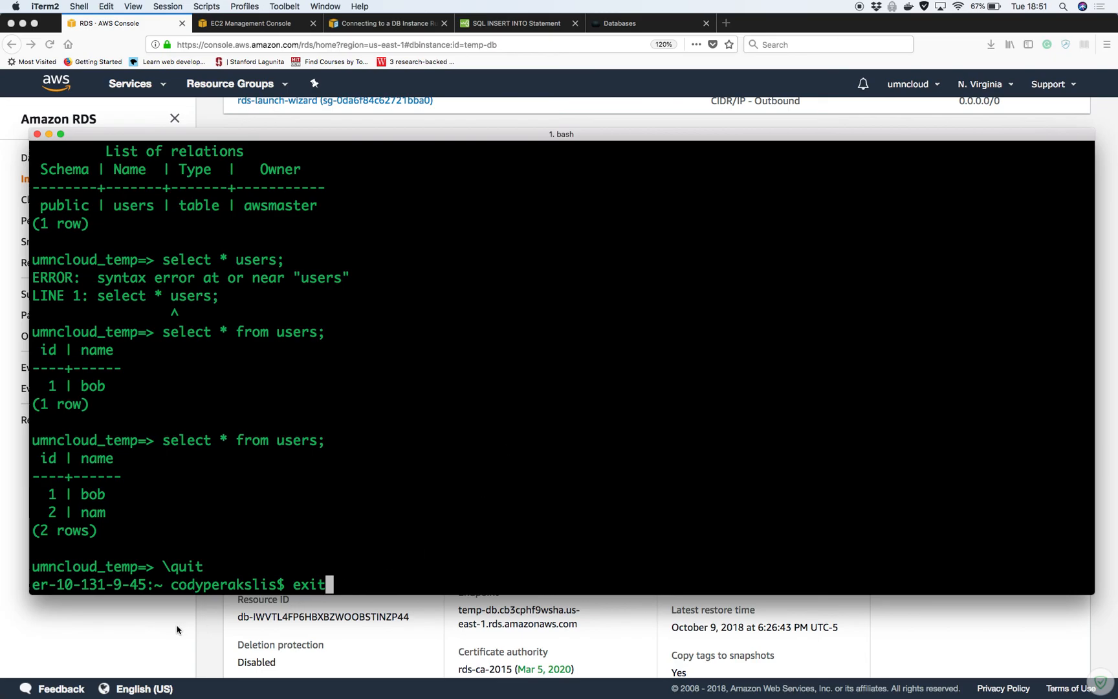
Back in the terminal, reconnect psql to the temp-db database with the saved password
left_click(179, 631)
scroll(443, 500, "up", 10)
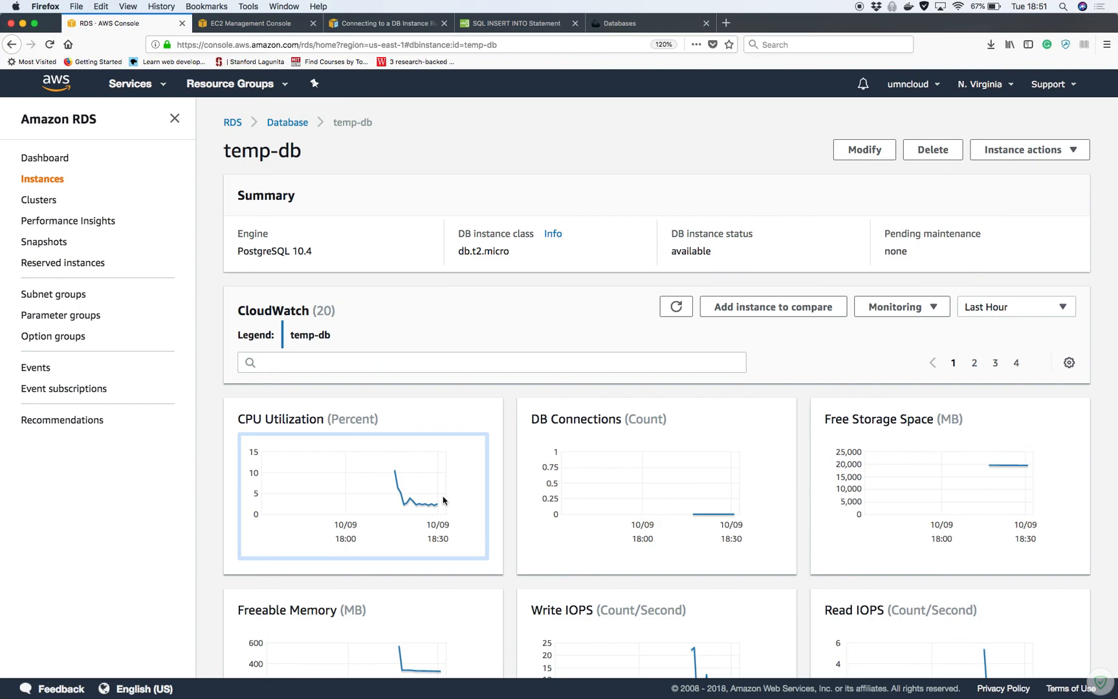
key("ctrl+Up")
left_click(624, 555)
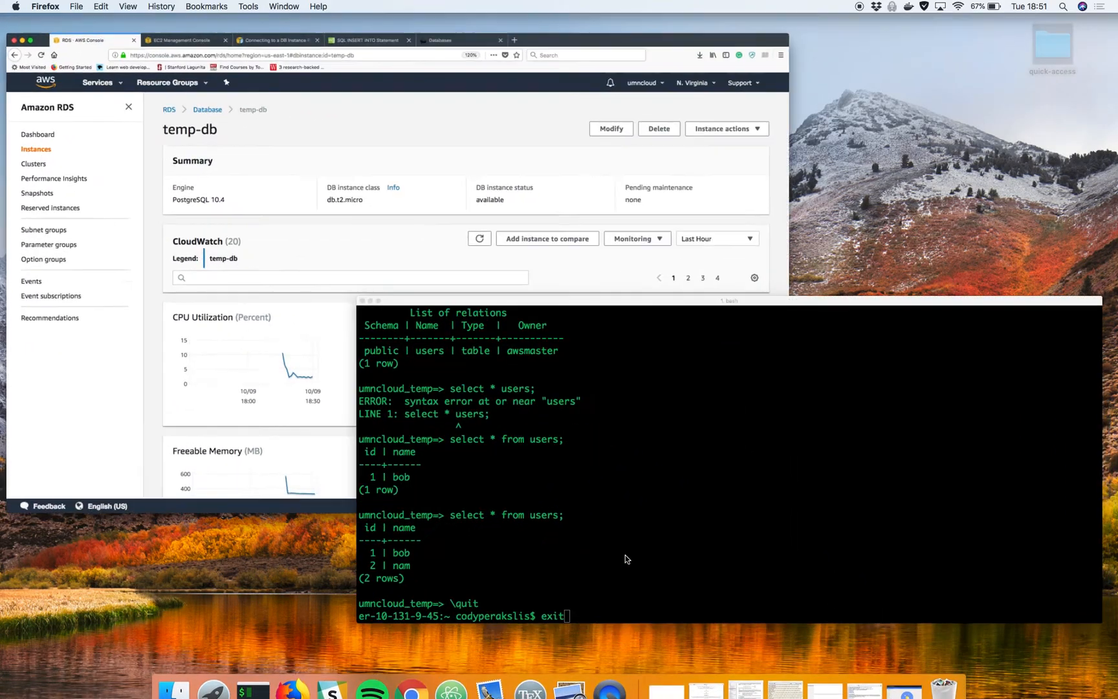
key("BackSpace")
key("BackSpace")
key("BackSpace")
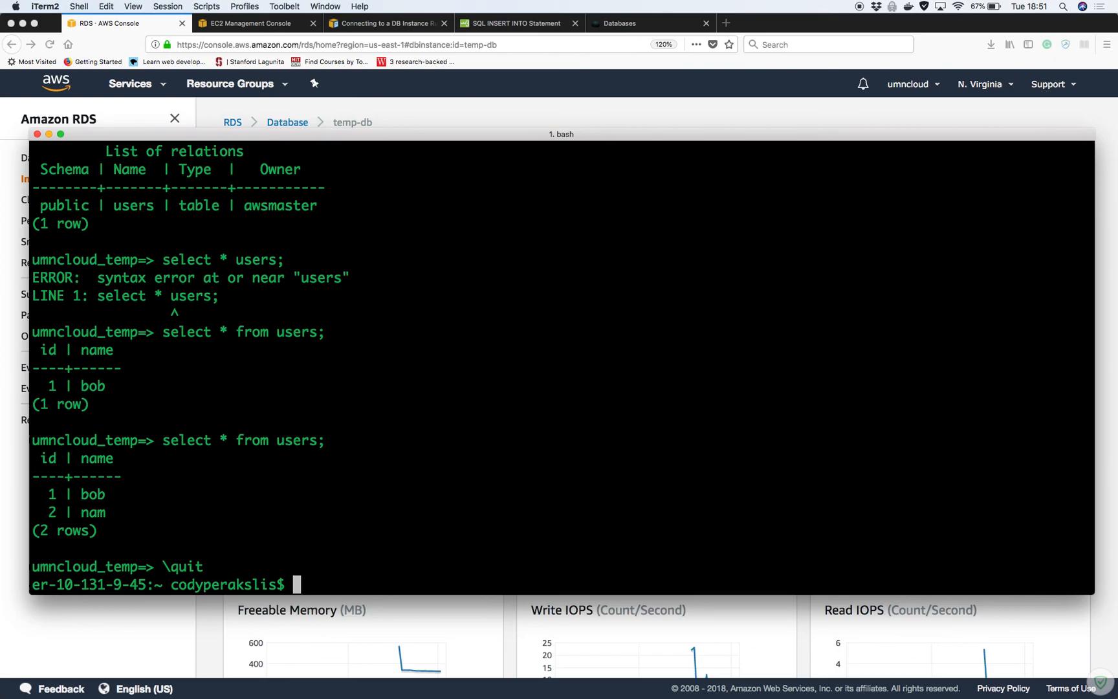
key("Up")
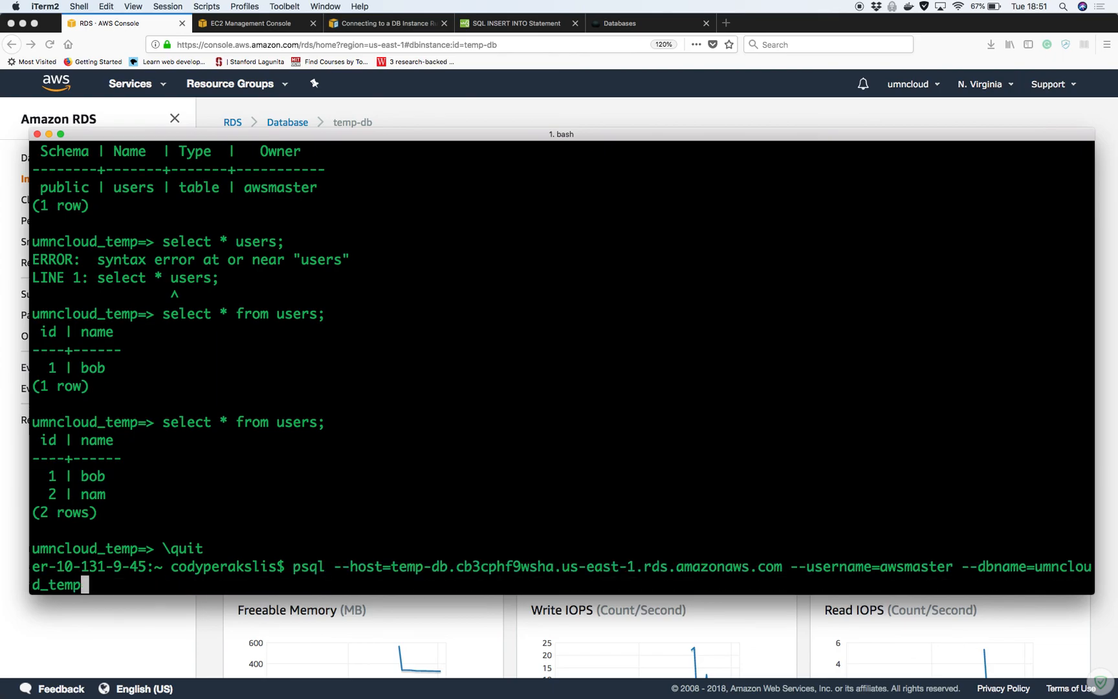
key("Return")
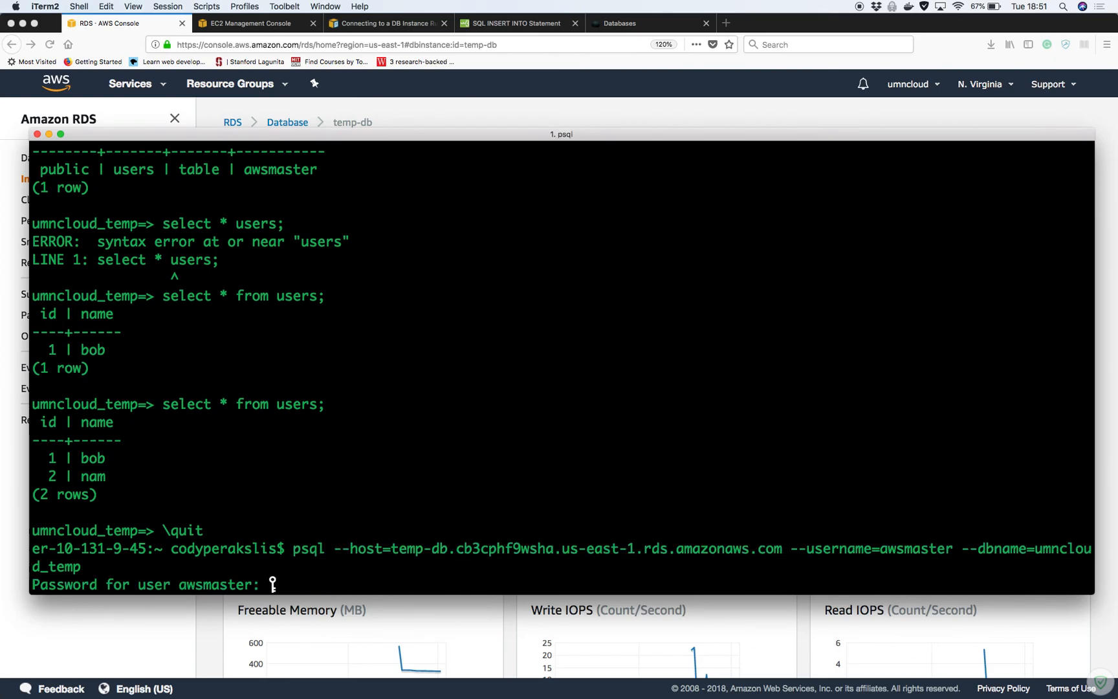
key("Return")
Run 'select * from users;' to confirm bob and nam, then \quit psql
type("select * from users;")
key("Return")
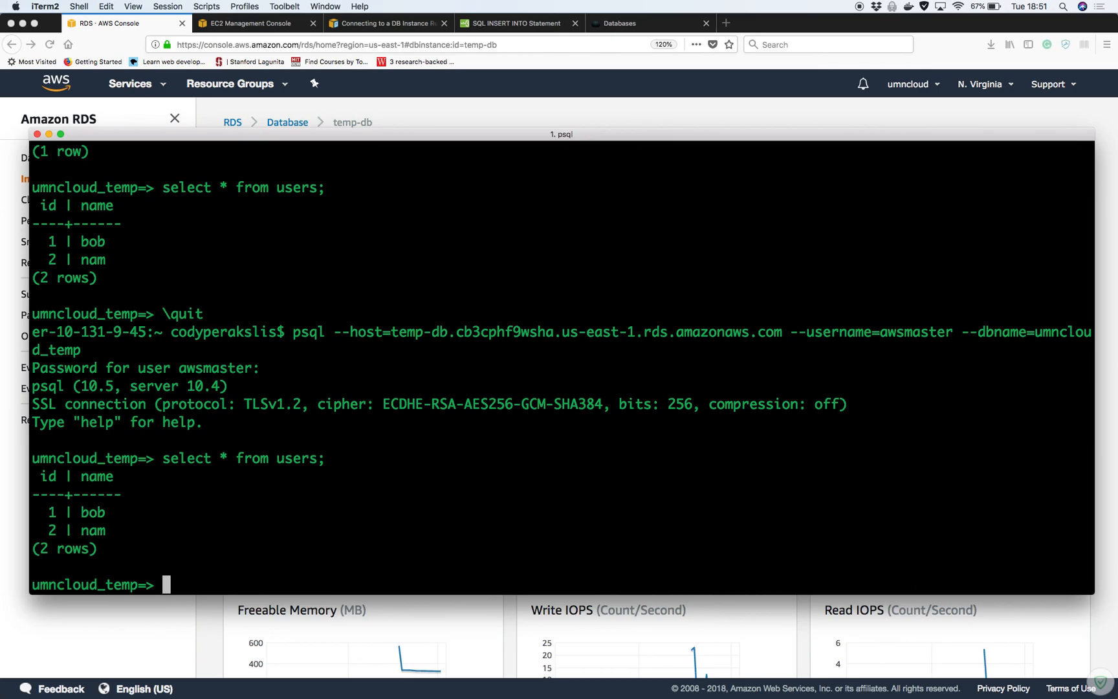
type("\\quit")
key("Return")
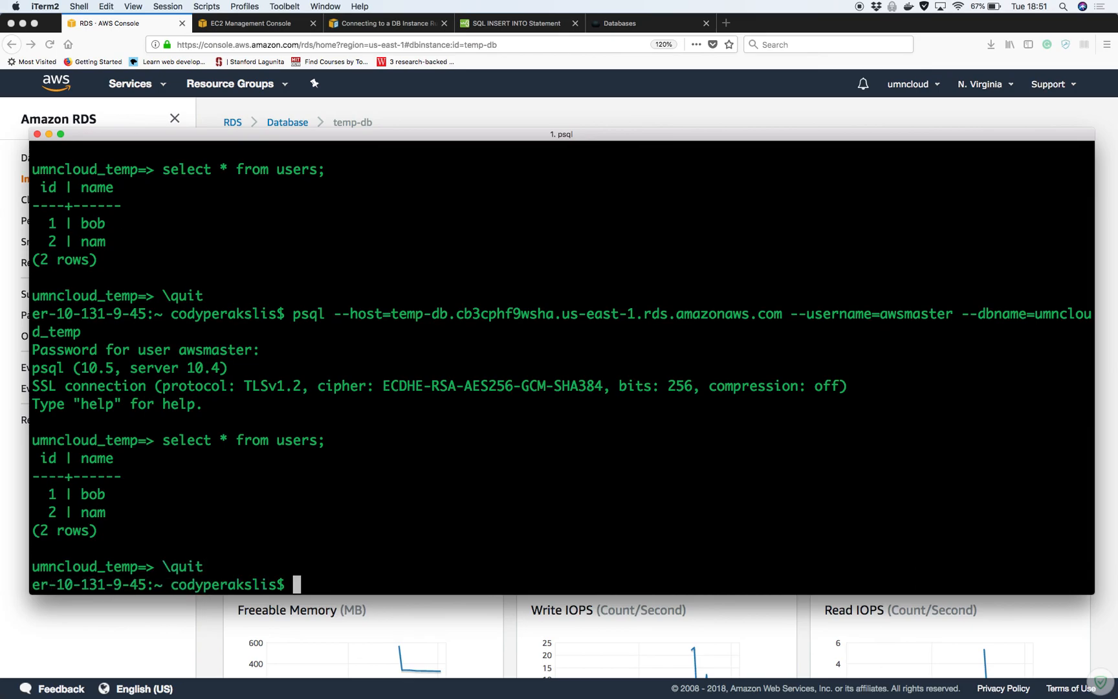
Delete temp-db with no final snapshot, acknowledging backup loss and confirming with 'delete me'
left_click(158, 625)
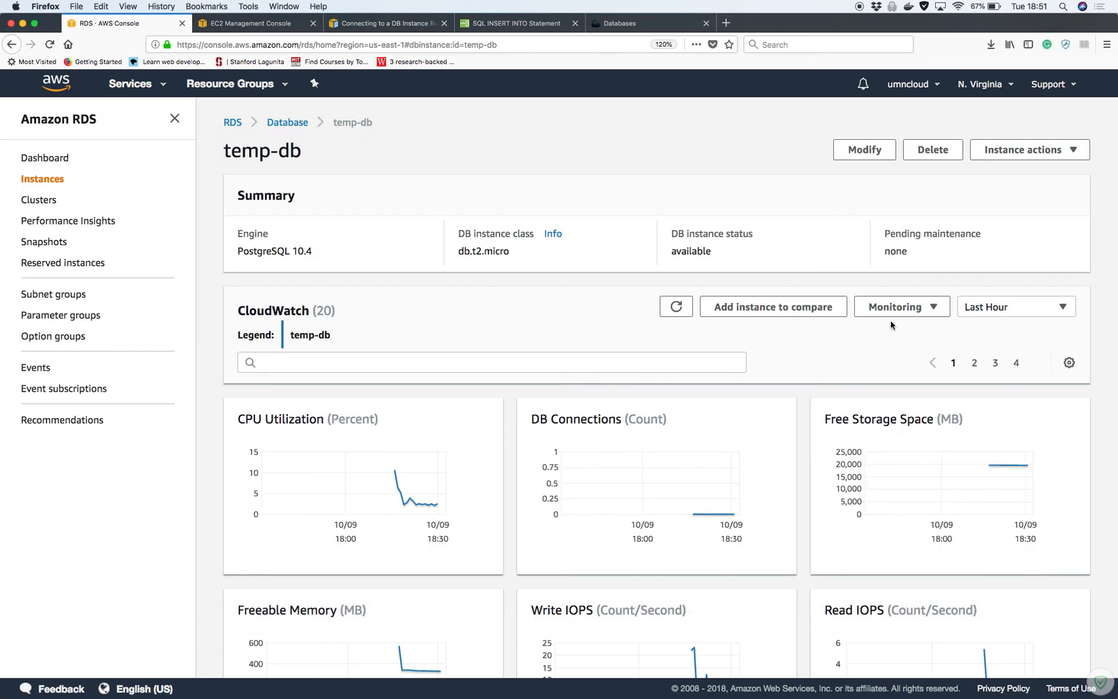
left_click(940, 150)
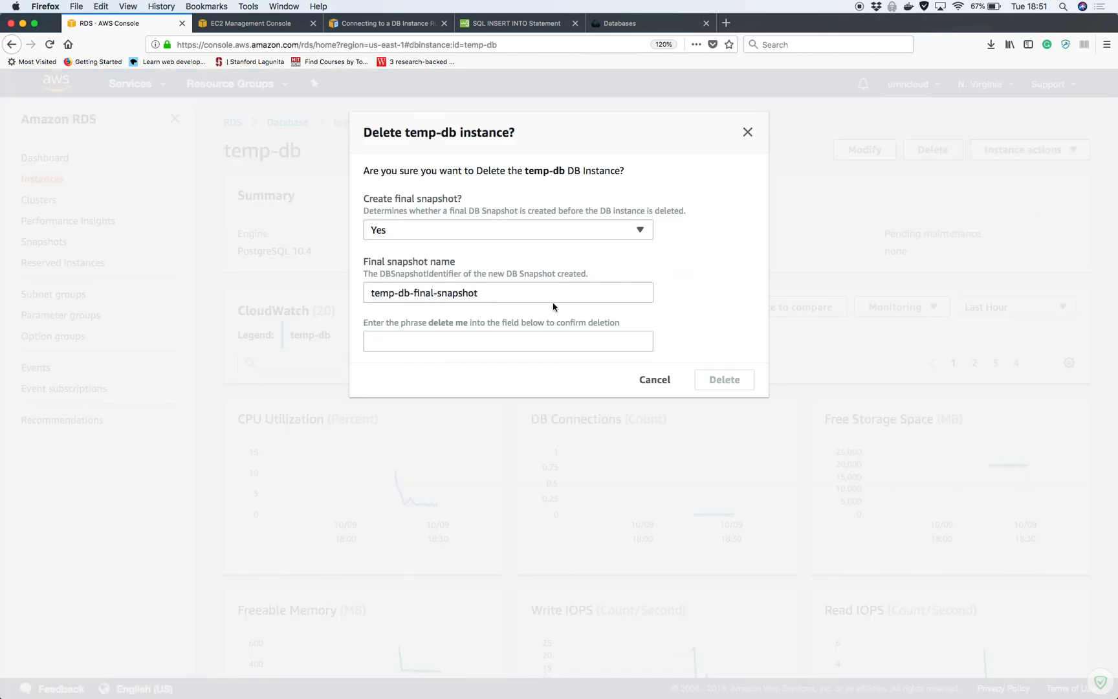
left_click(641, 235)
left_click(521, 274)
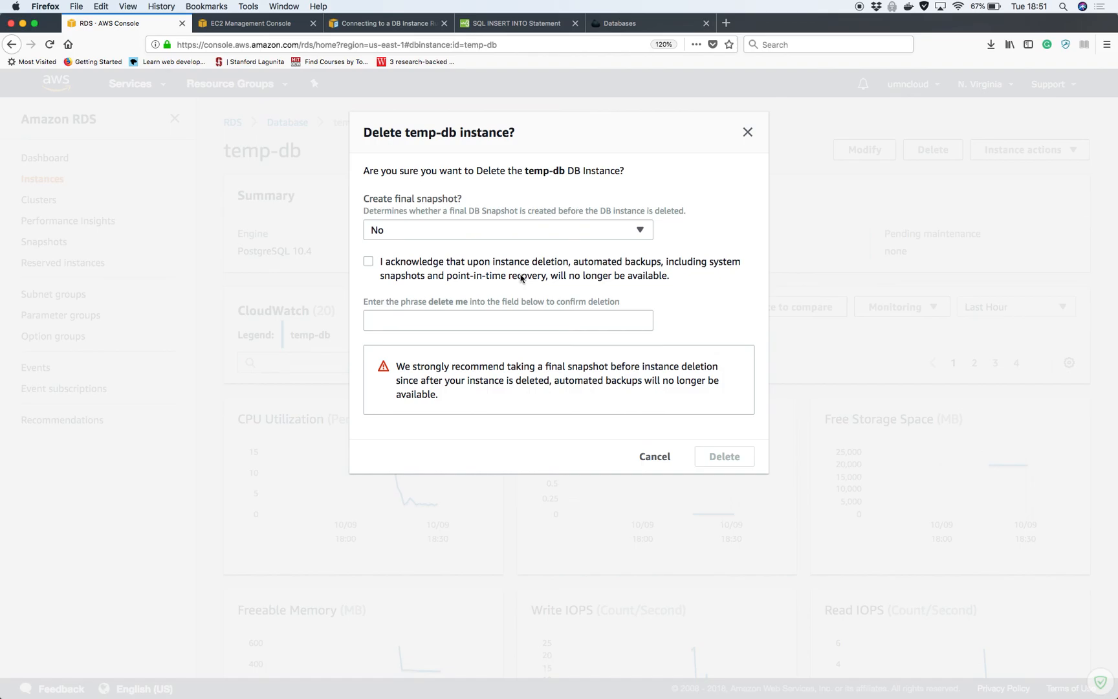
left_click(373, 264)
left_click(514, 323)
type("delete me")
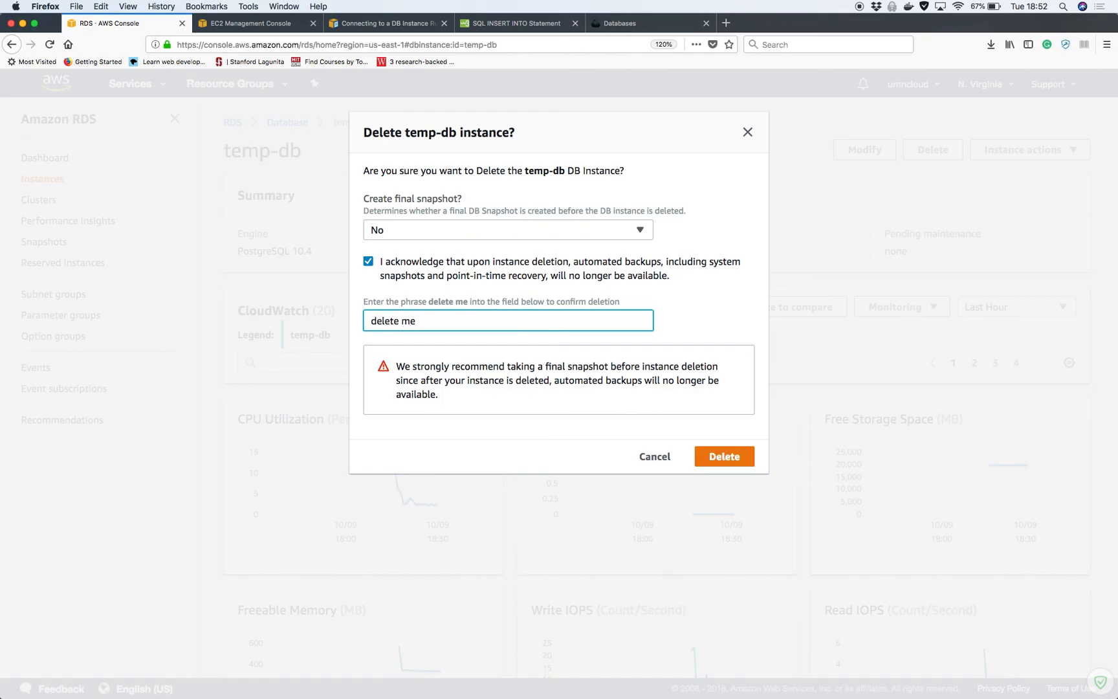
left_click(724, 457)
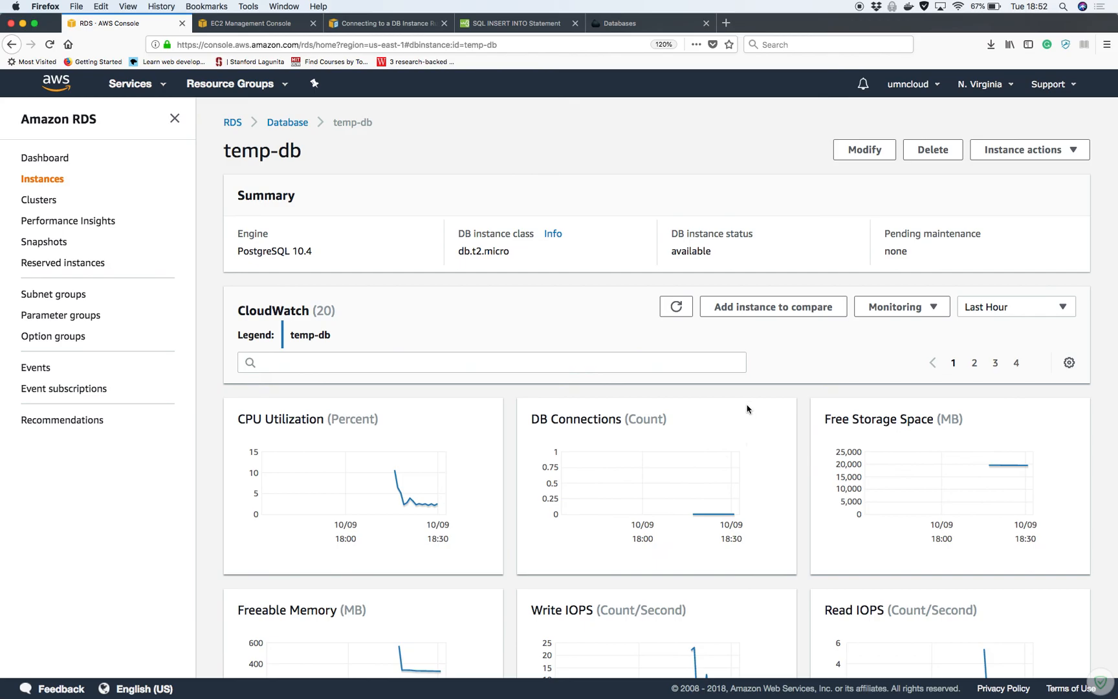
Select the temp-db snapshot in Snapshots to review its actions, then go to the RDS Dashboard
scroll(743, 407, "down", 15)
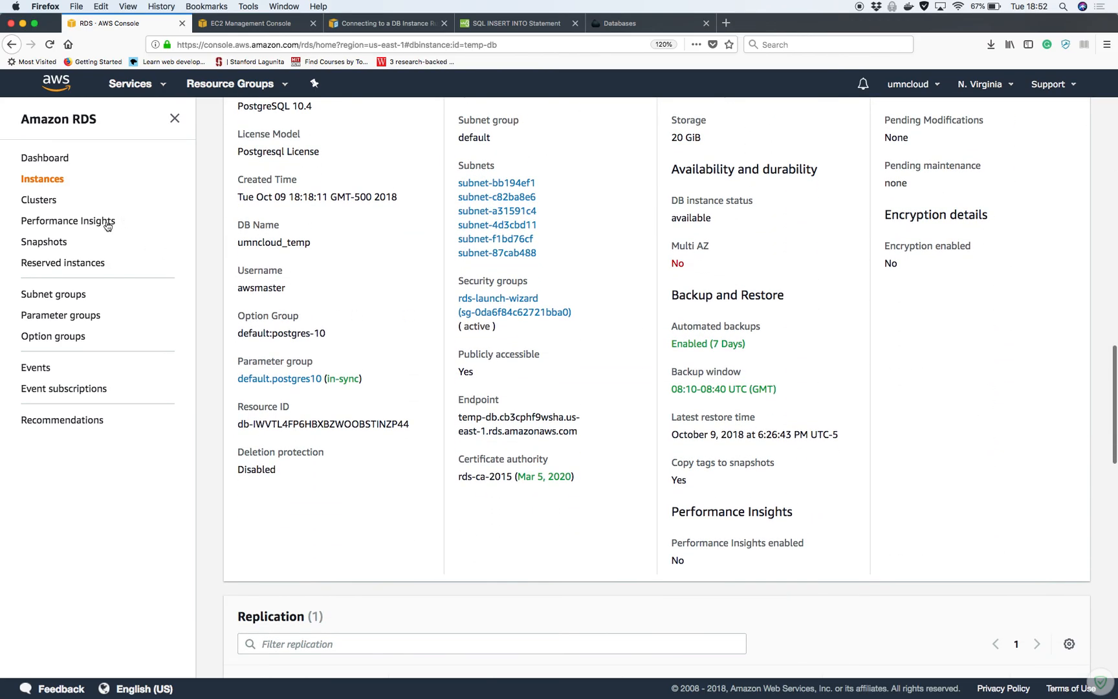
left_click(65, 243)
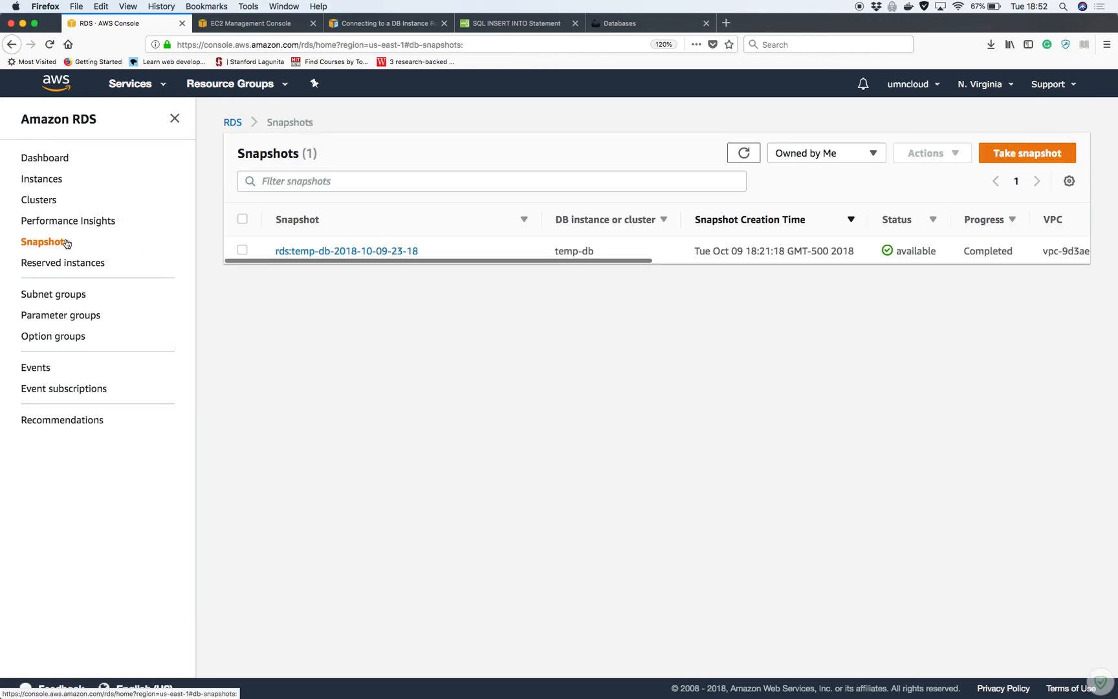
left_click(244, 252)
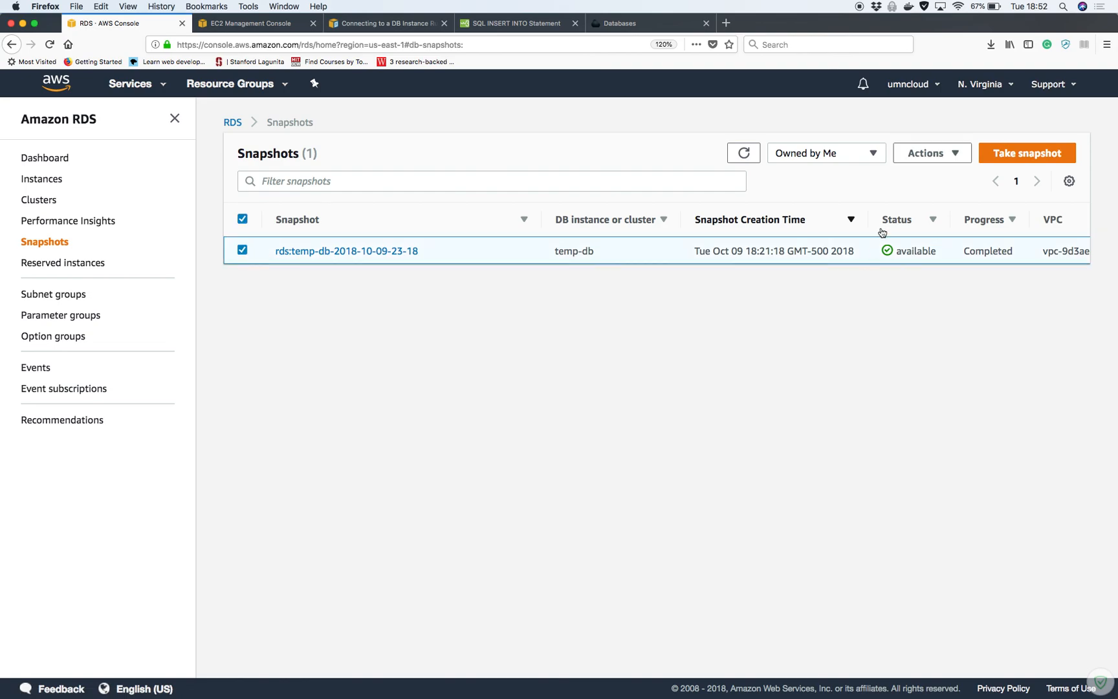
left_click(953, 159)
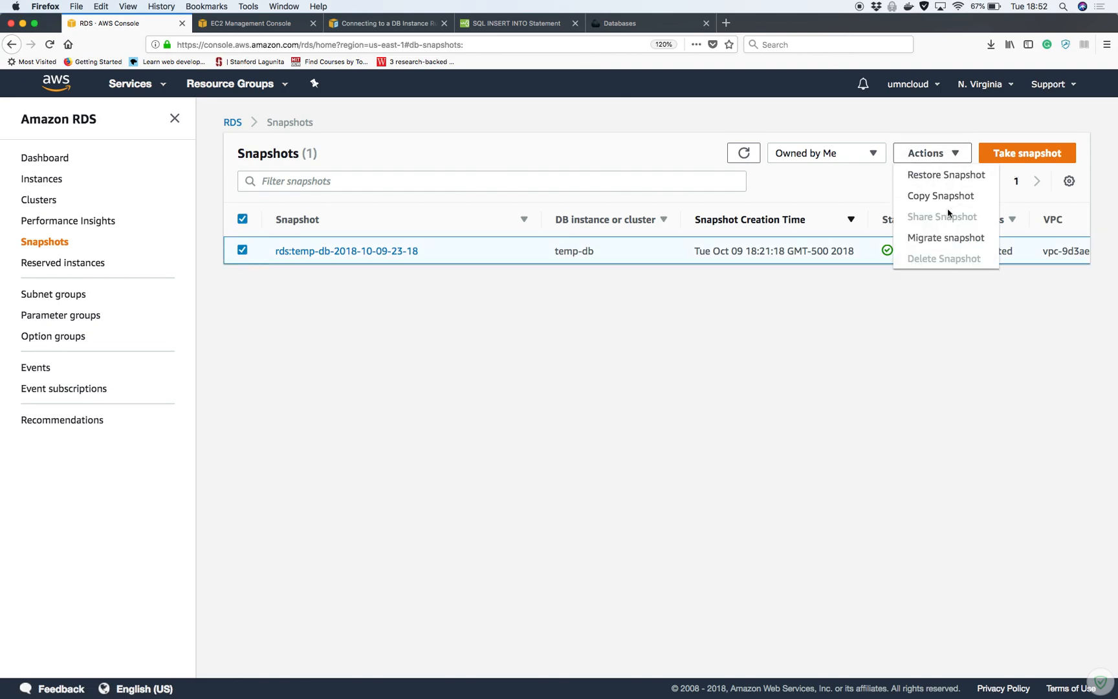
left_click(941, 287)
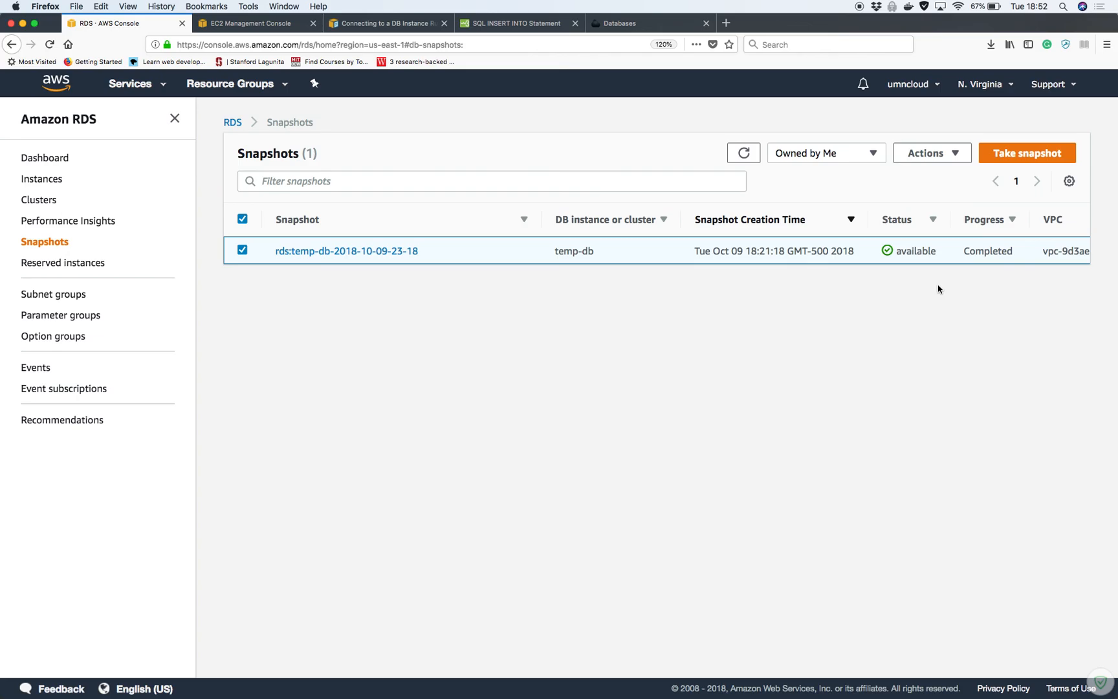
left_click(60, 157)
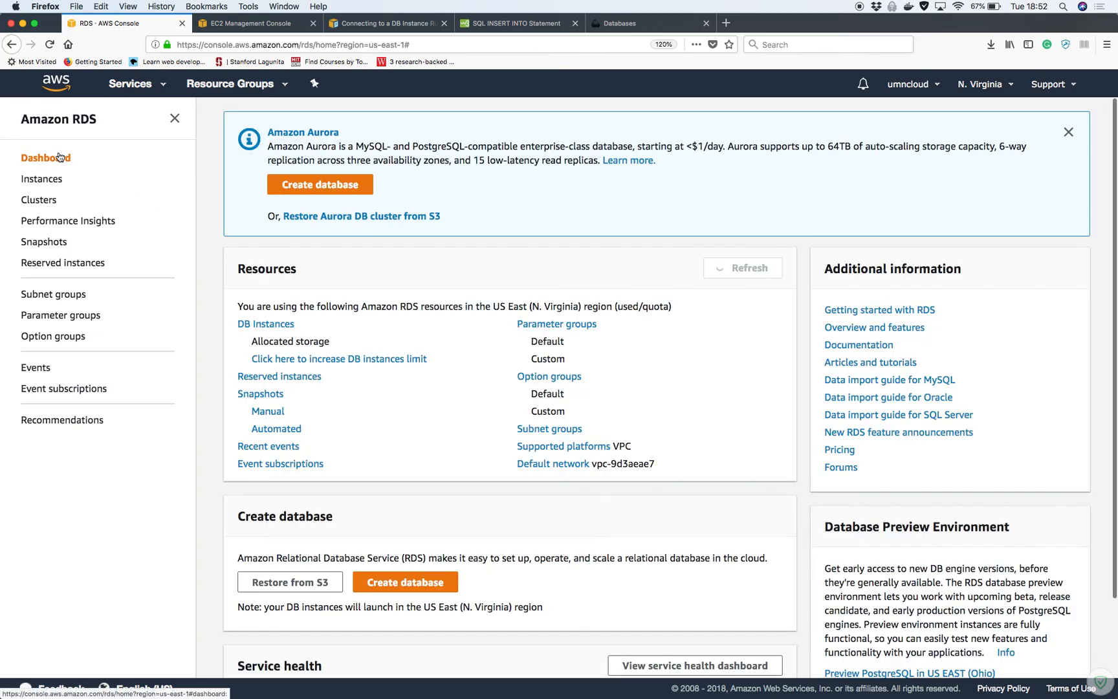
Open DB Instances and refresh until temp-db shows the deleting status
left_click(298, 326)
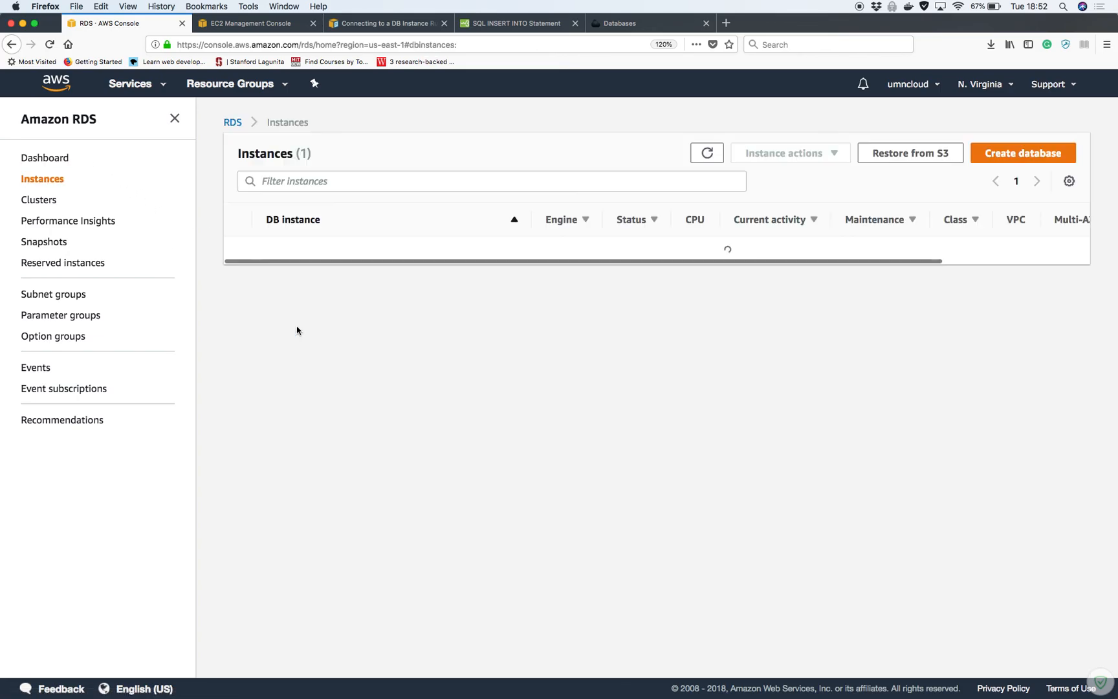
left_click(705, 152)
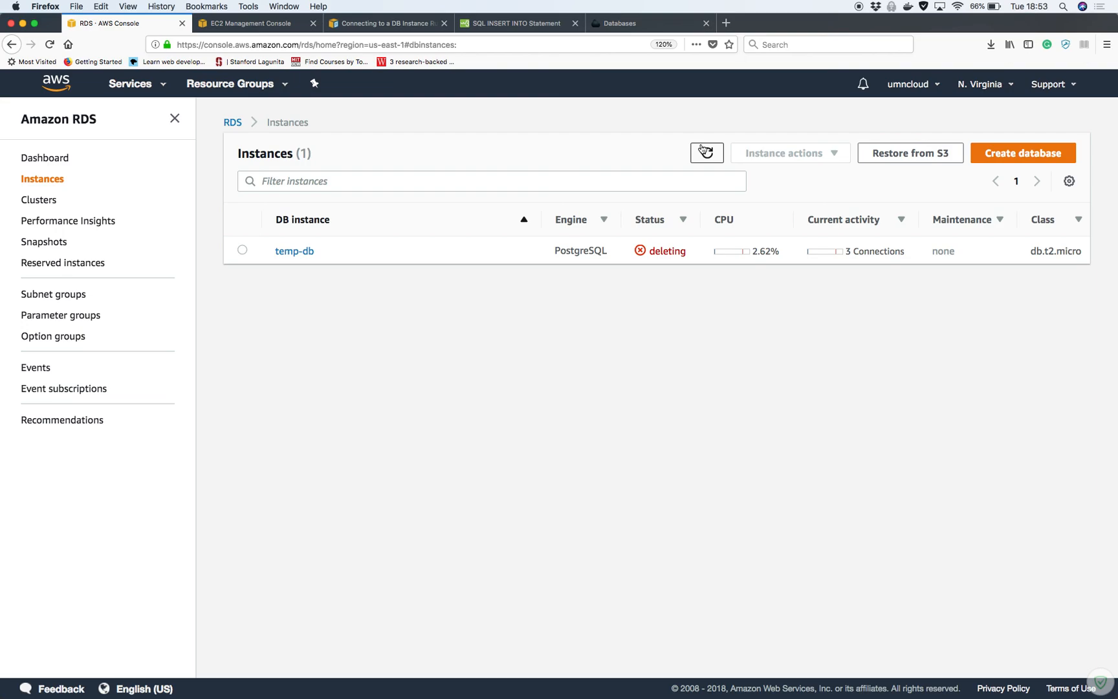
left_click(718, 160)
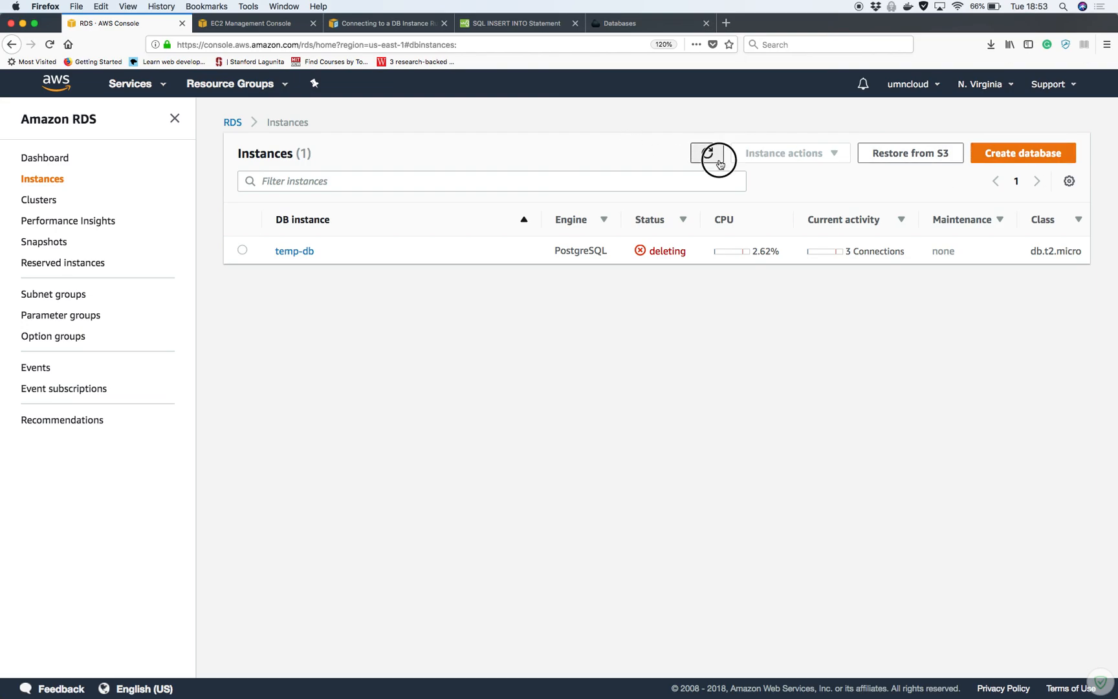